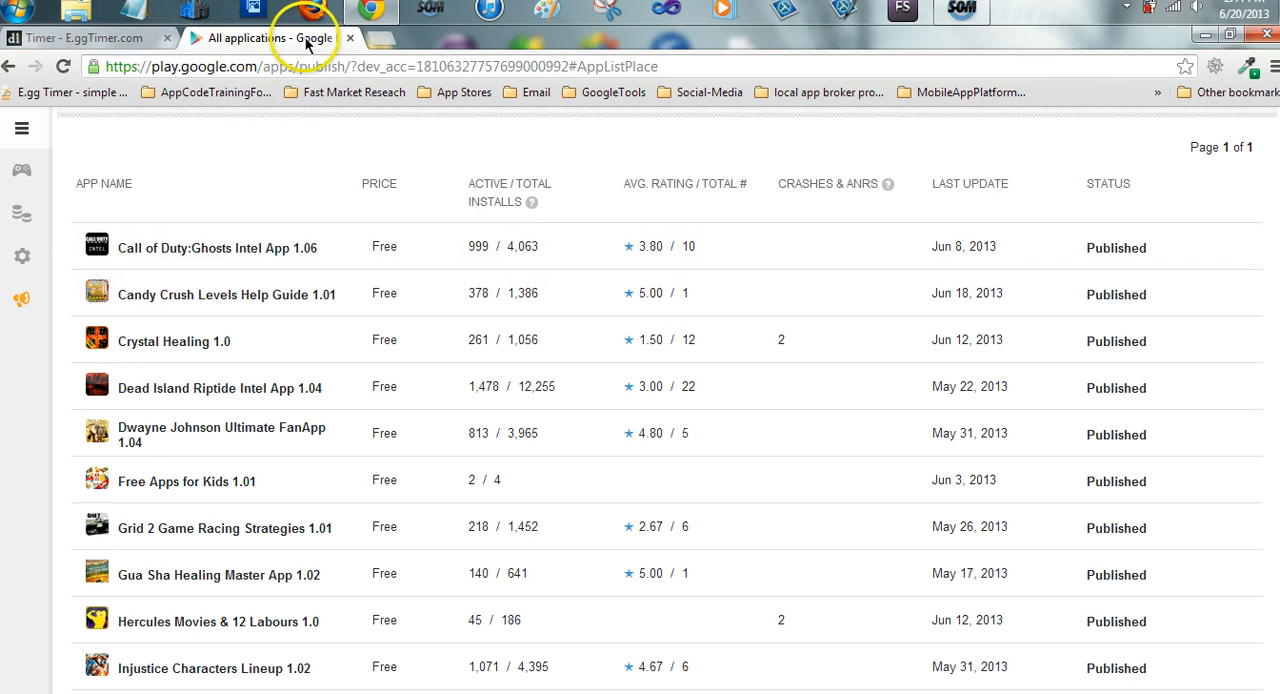
Open AdMob's campaigns page in a new tab, go to Sites & Apps, and review the revenue summary and per-app table
click(378, 44)
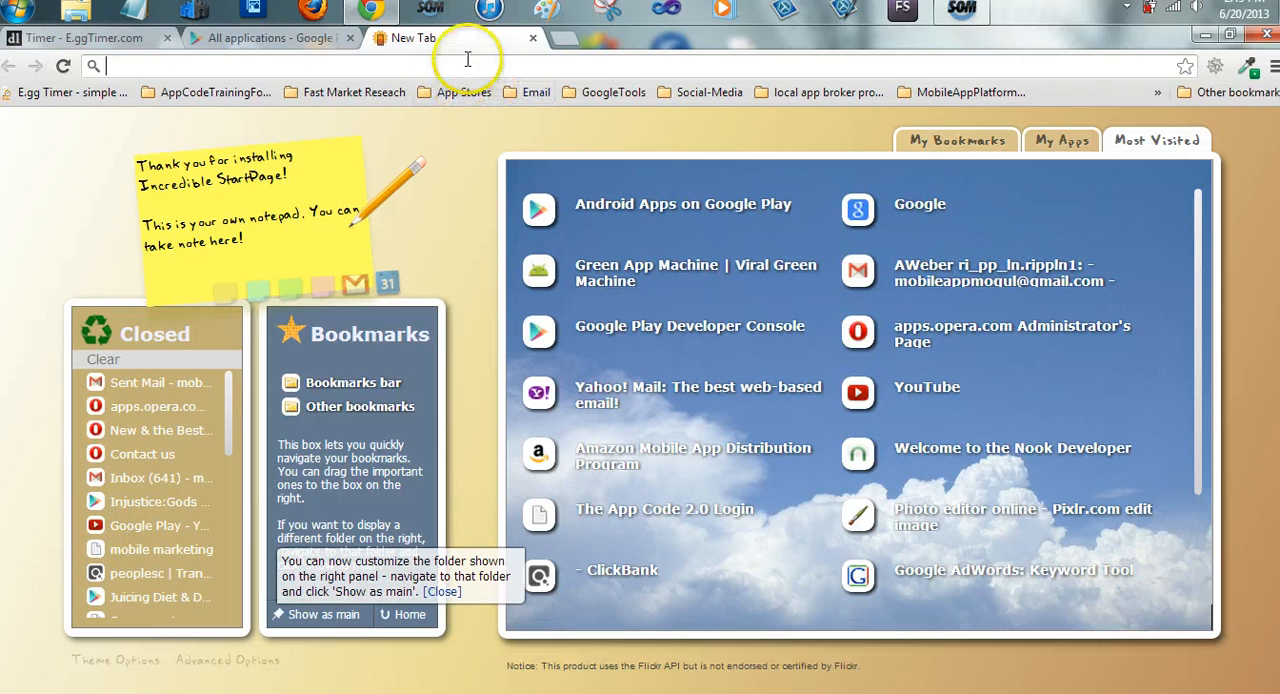
text(admission)
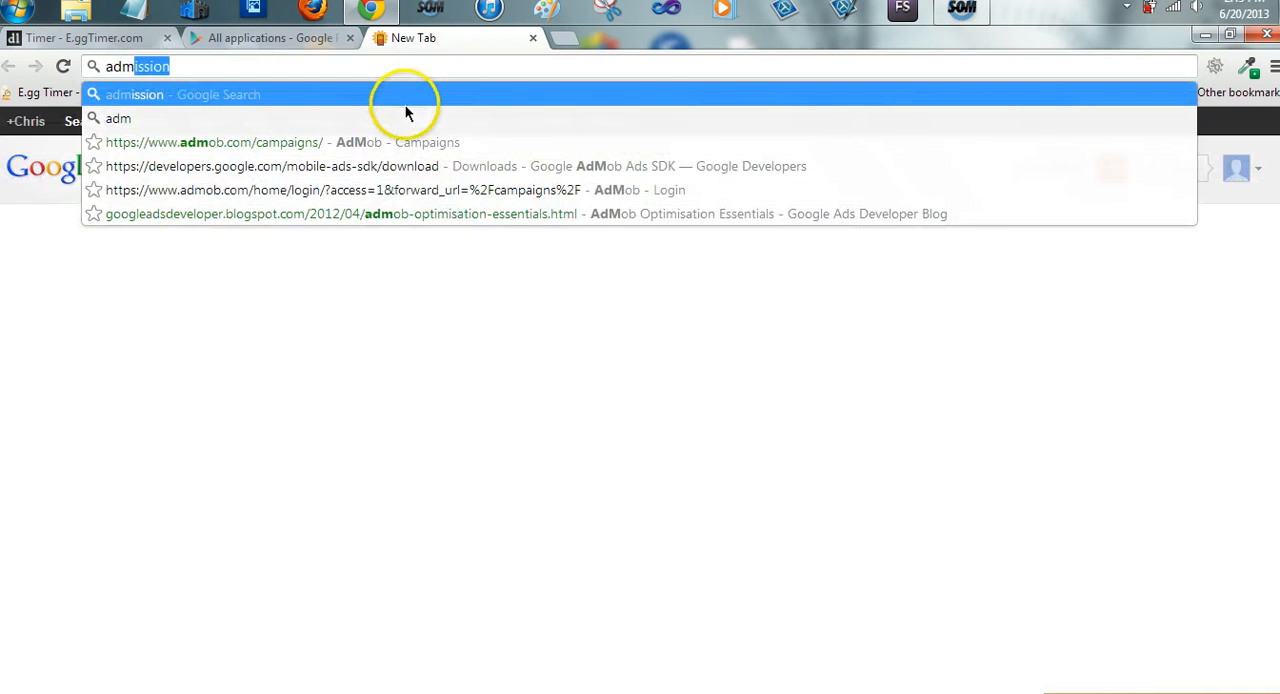
click(385, 145)
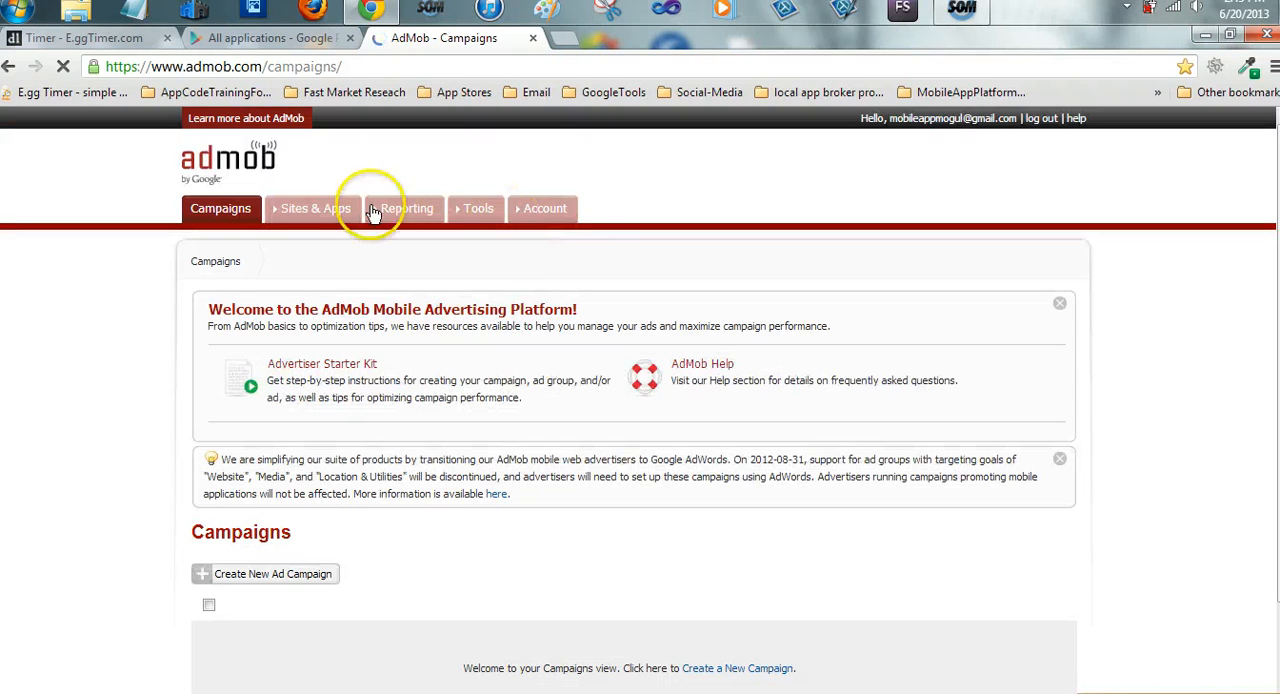
click(300, 210)
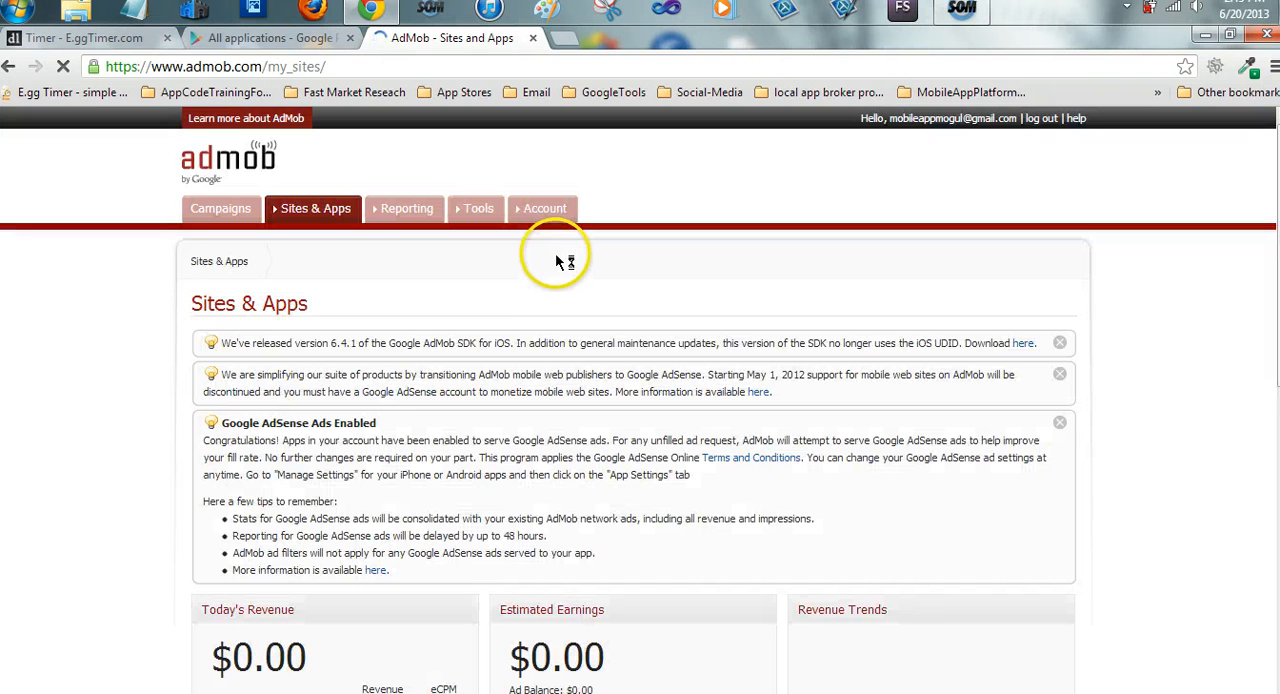
scroll(536, 298, down, 2)
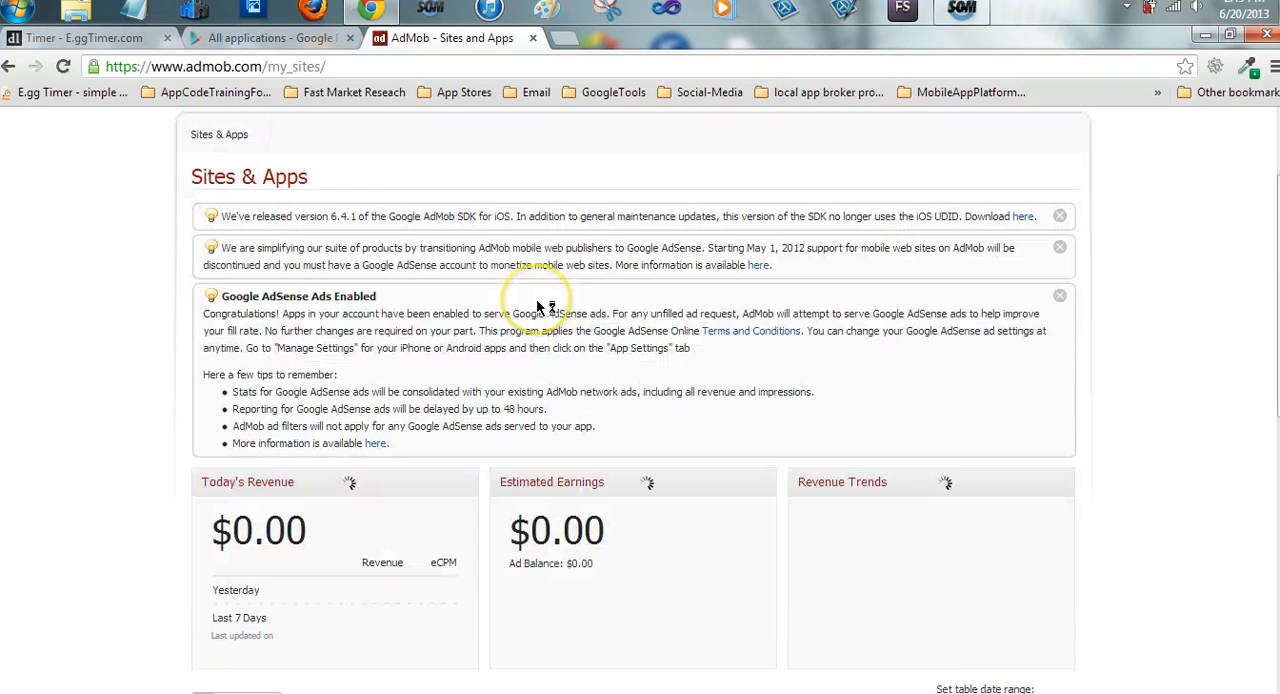
scroll(528, 295, down, 2)
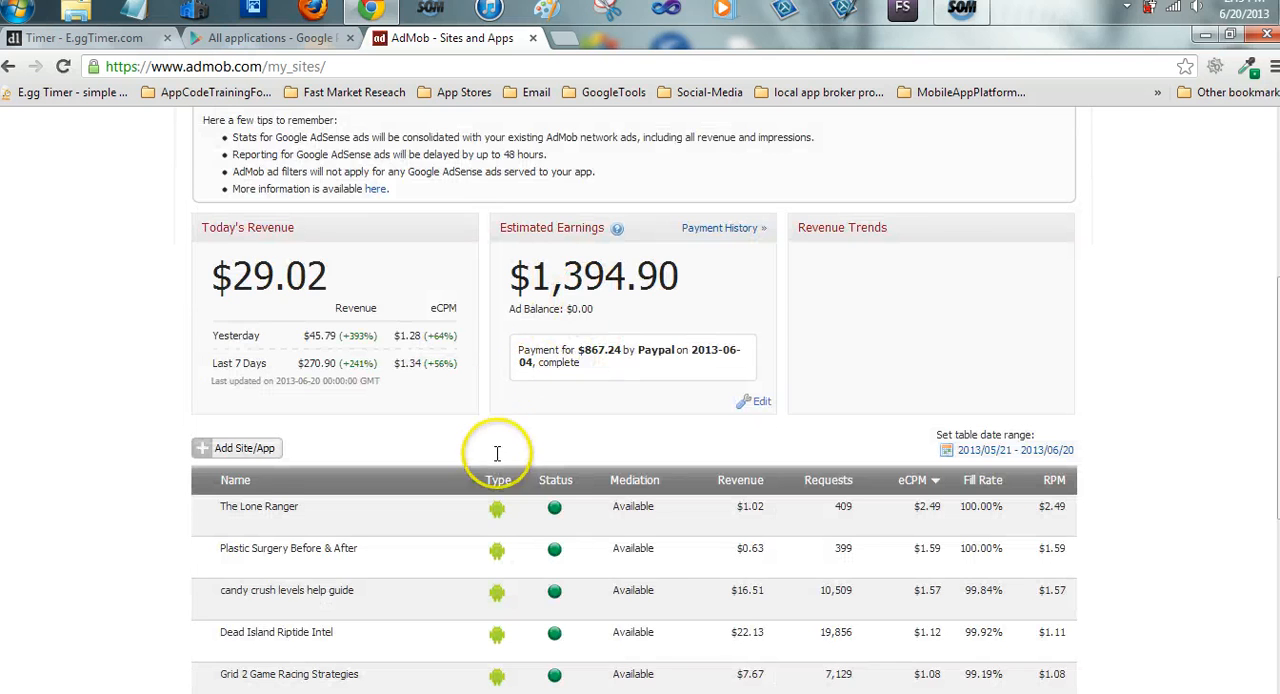
scroll(500, 450, down, 1)
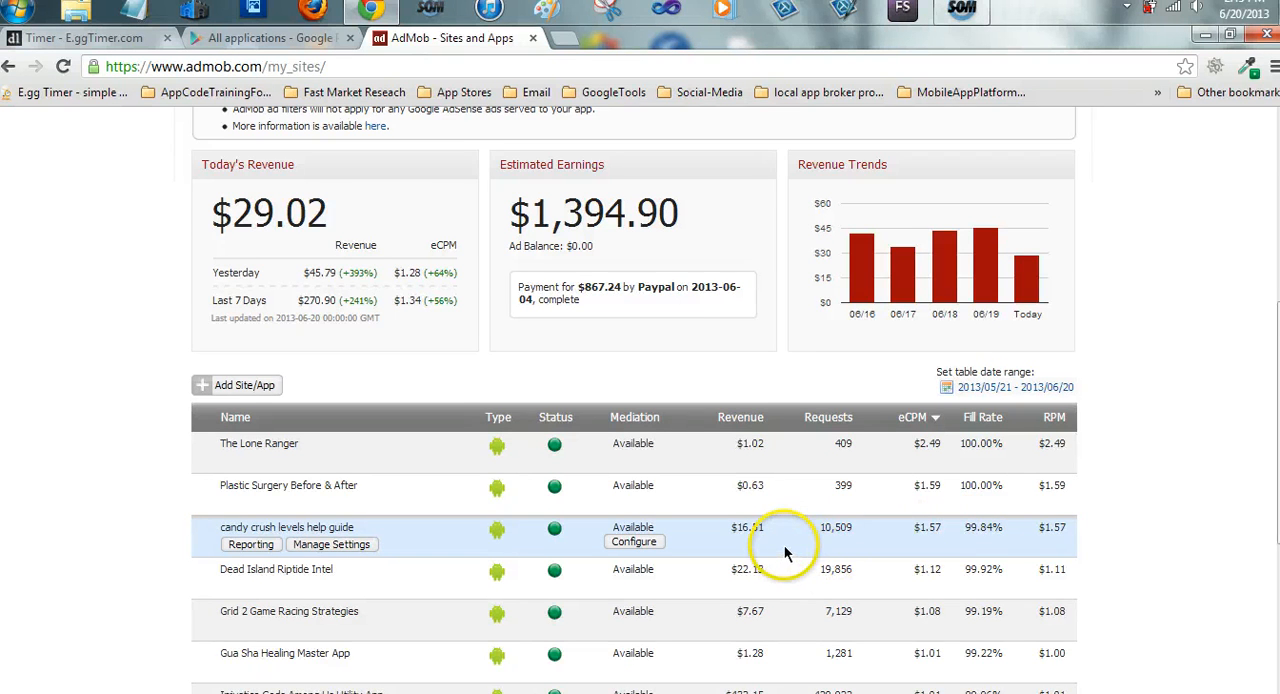
scroll(772, 548, down, 1)
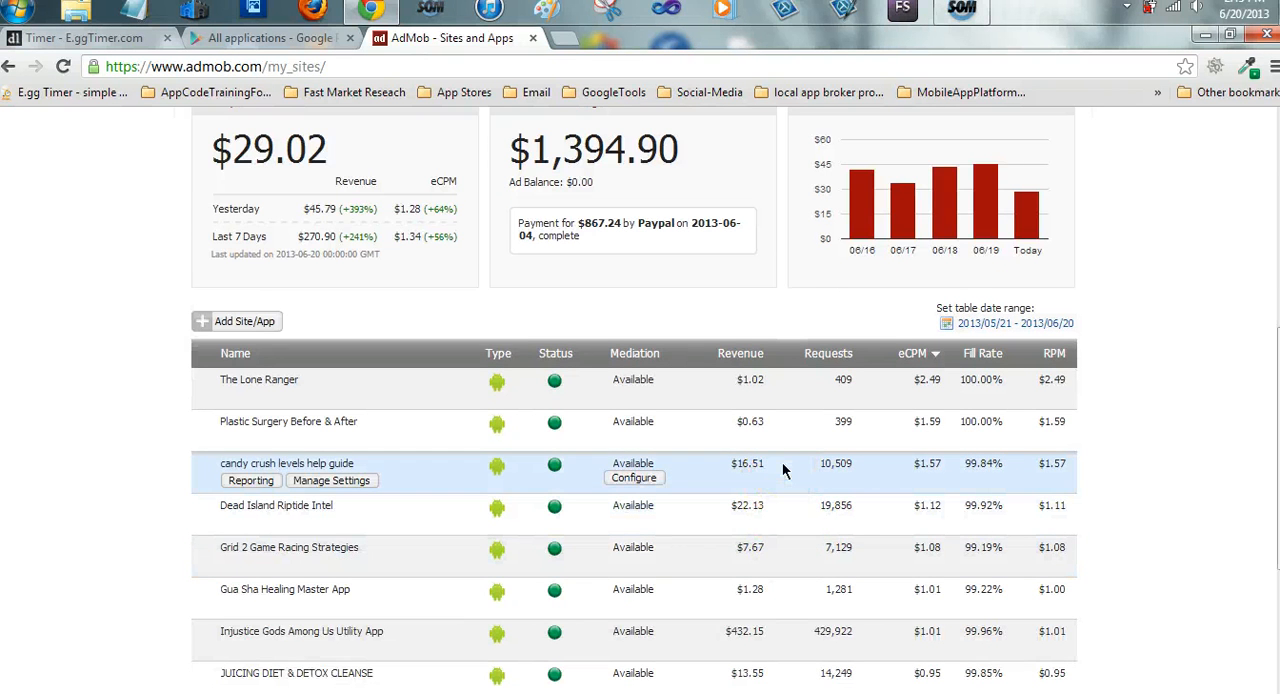
Open the bookmarked Google Play store in a new tab and close the AdMob tab
click(262, 38)
click(563, 40)
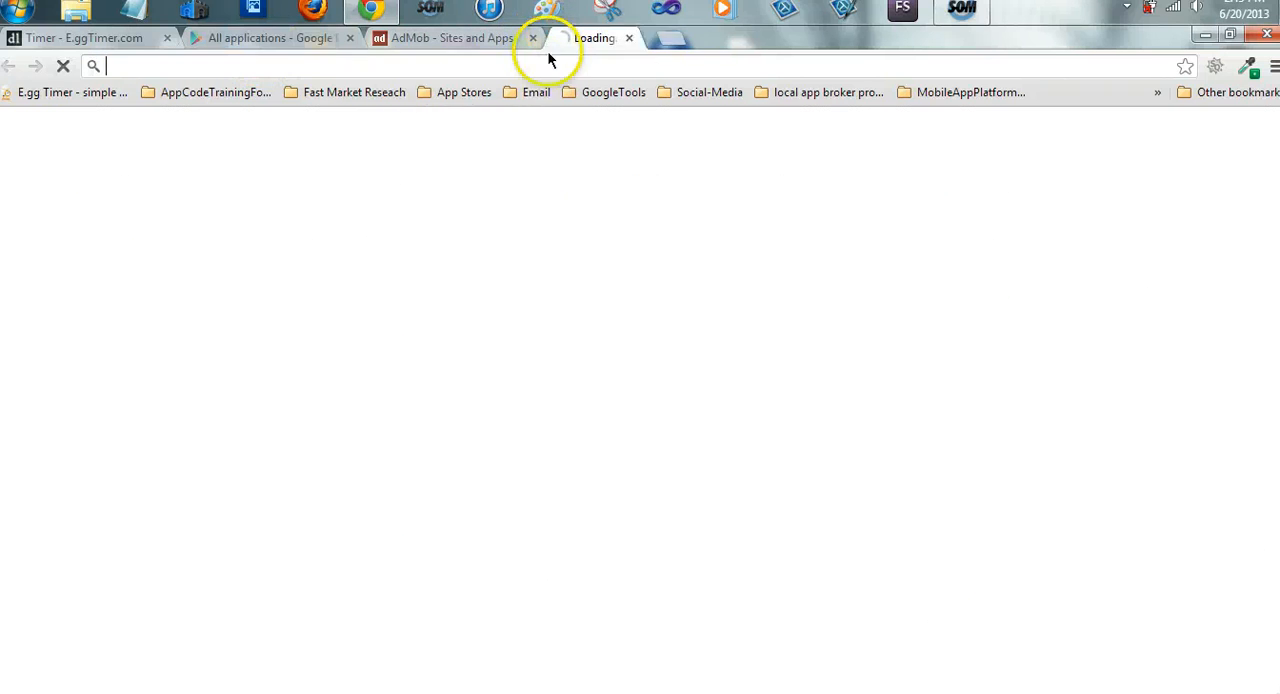
click(446, 94)
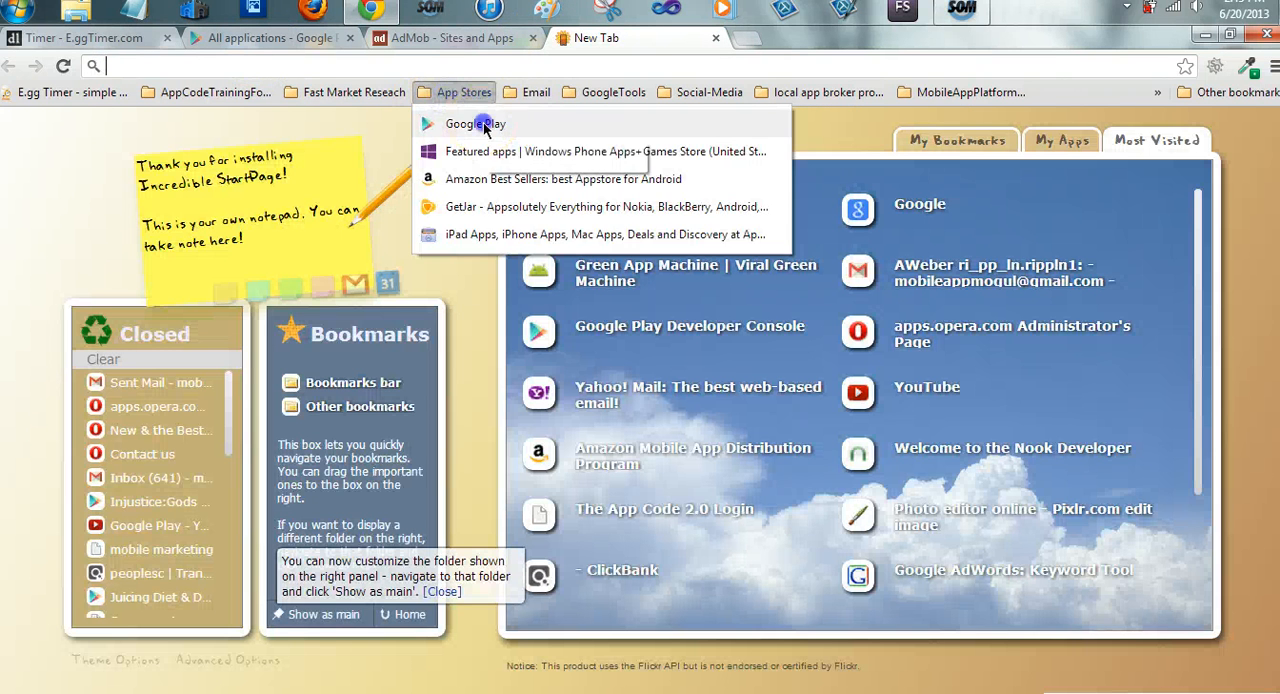
click(485, 127)
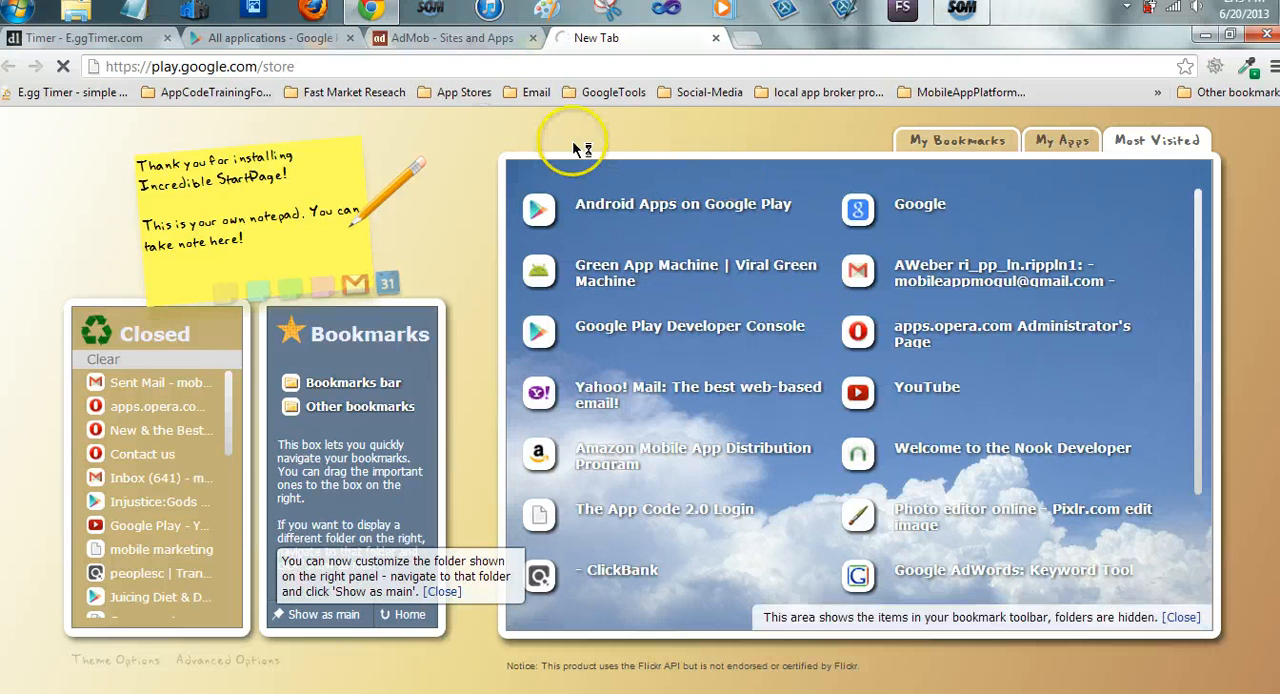
click(452, 38)
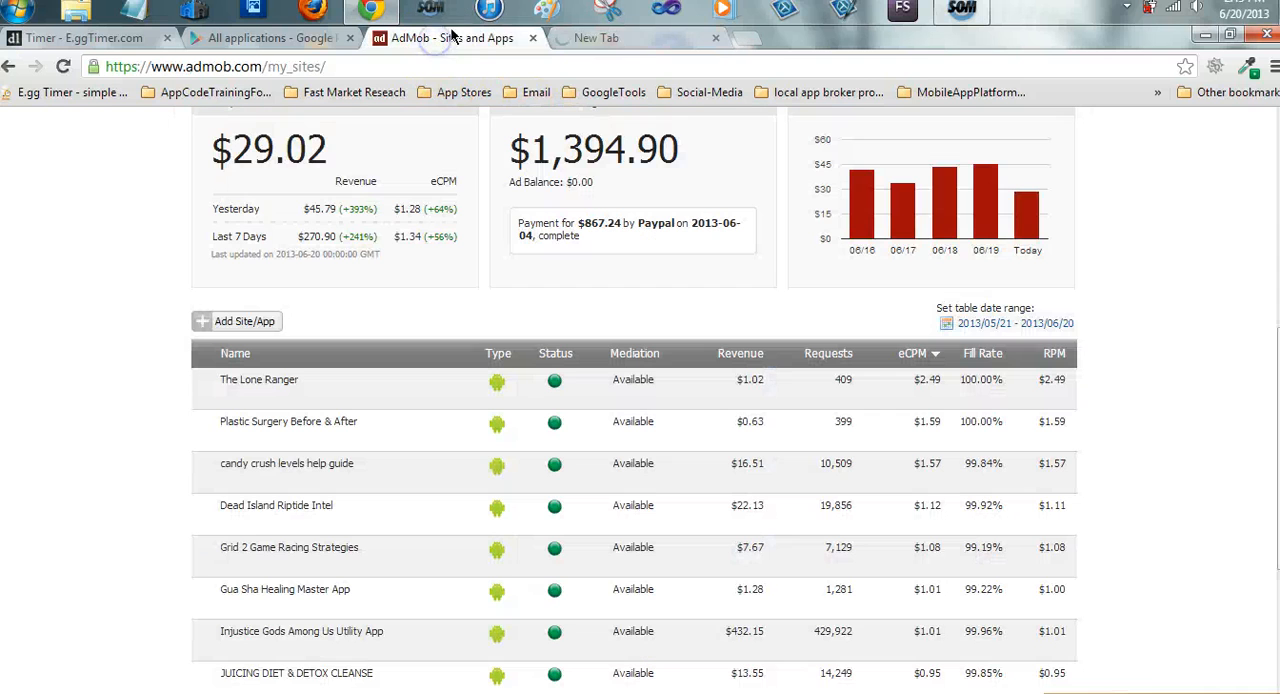
click(533, 38)
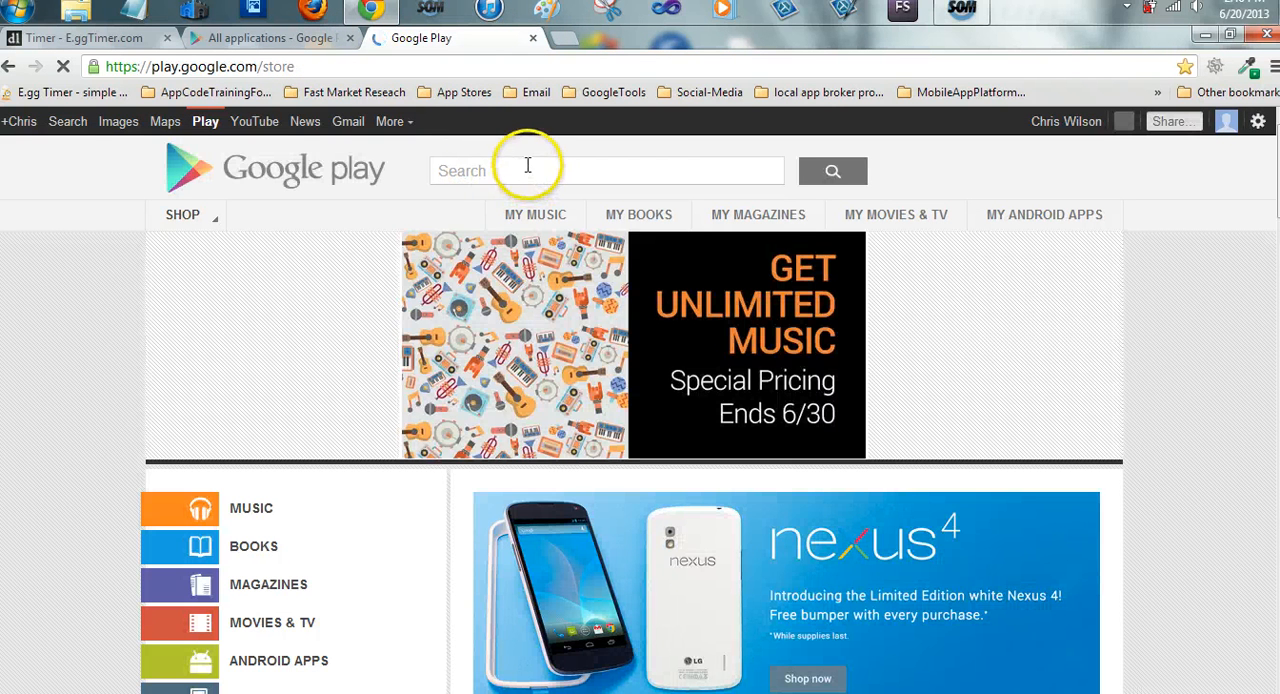
Search Google Play for "candy crush" and narrow the results to Android Apps
click(524, 166)
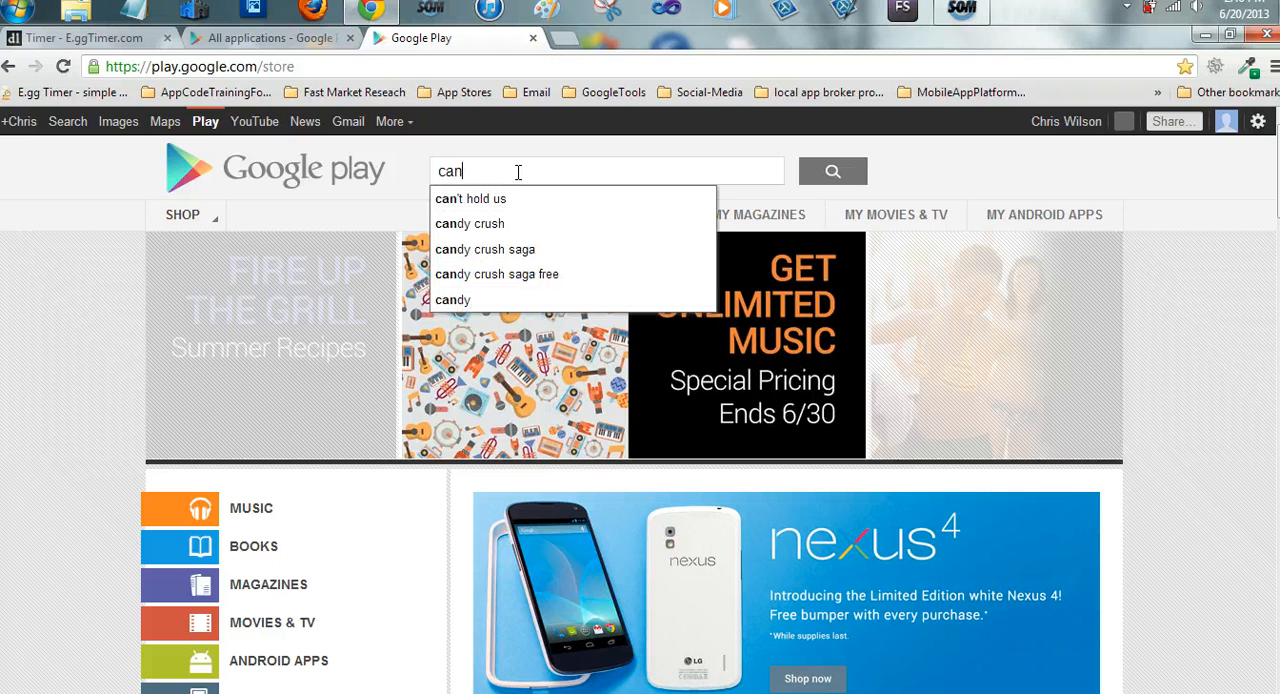
text(candy c)
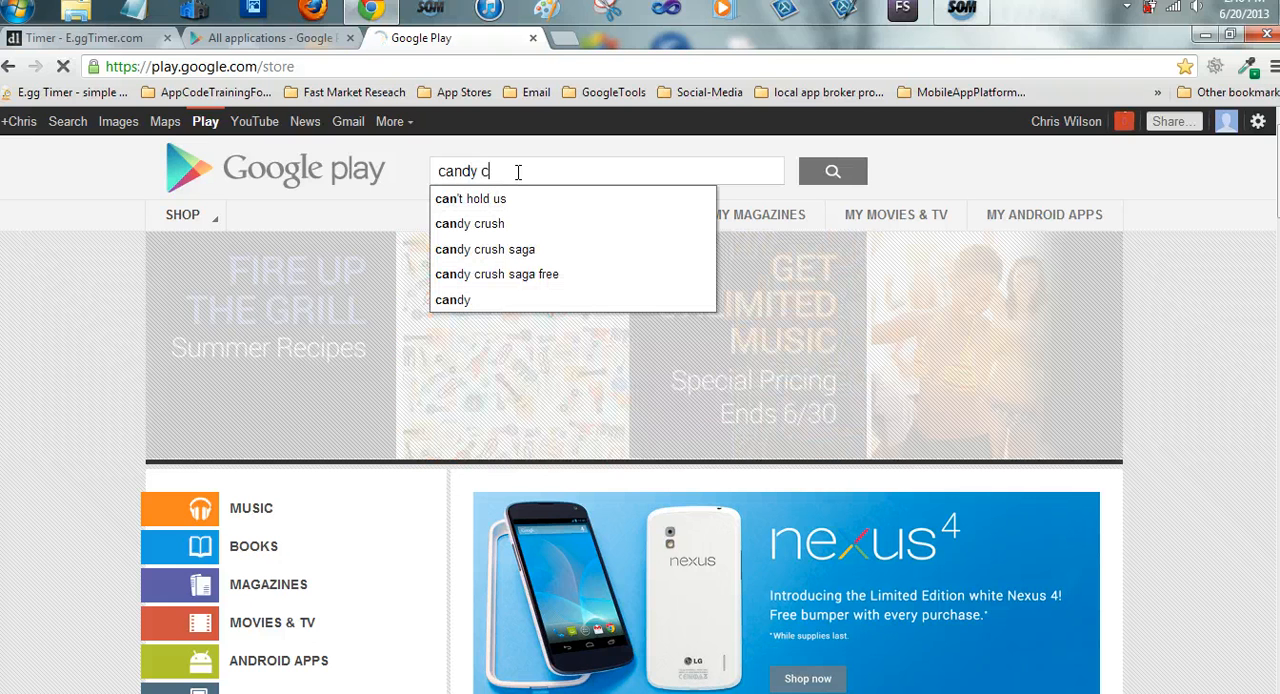
text(rush)
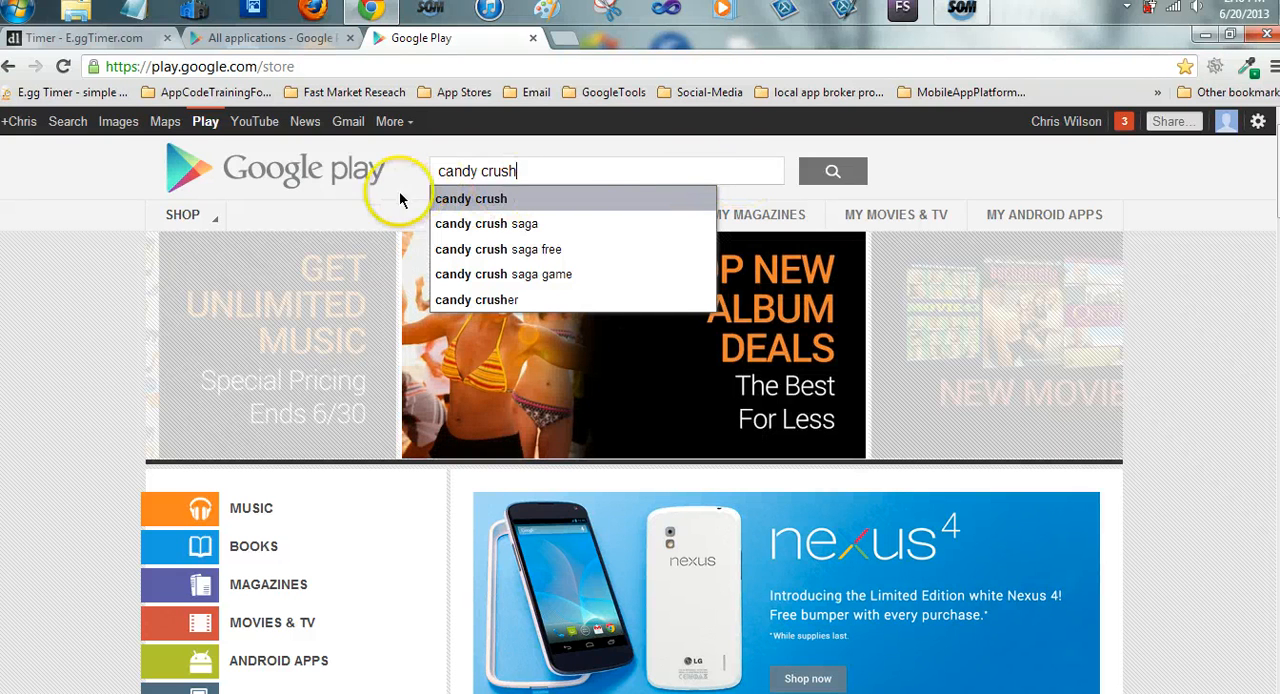
click(831, 174)
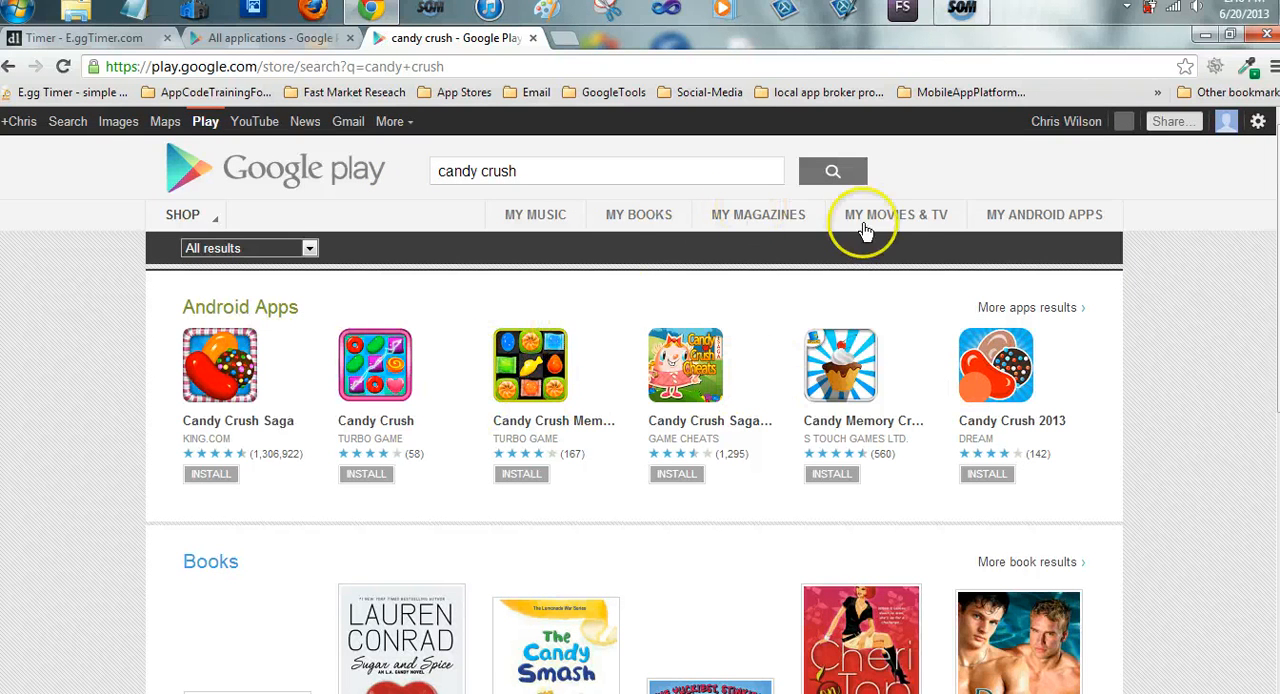
click(262, 305)
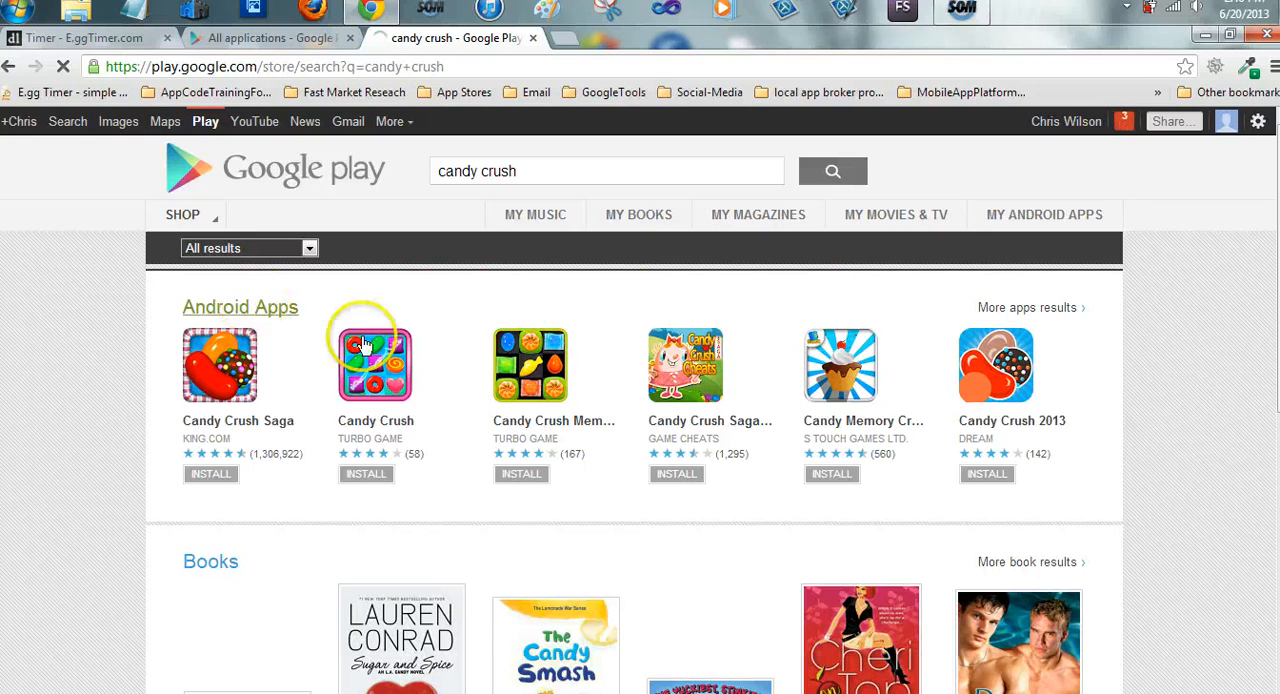
click(252, 316)
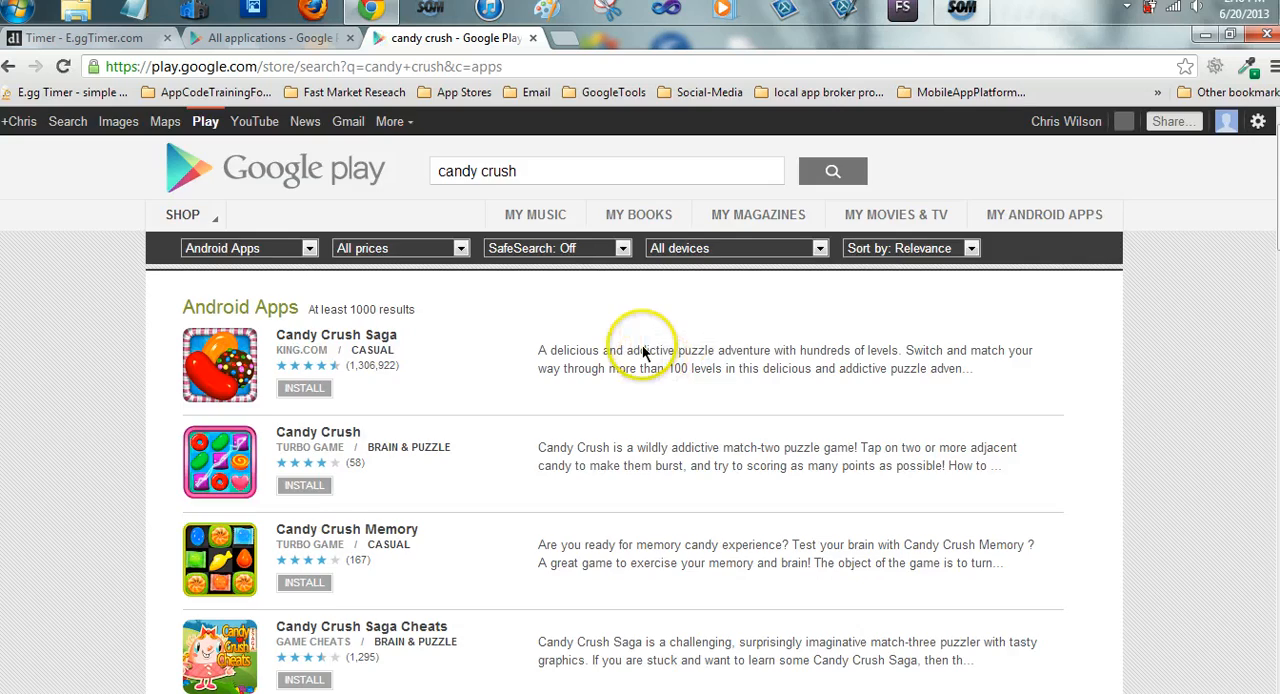
Look through the first two pages of "candy crush" Android app results for the Candy Crush Levels Help Guide
scroll(614, 346, down, 1)
scroll(583, 337, down, 6)
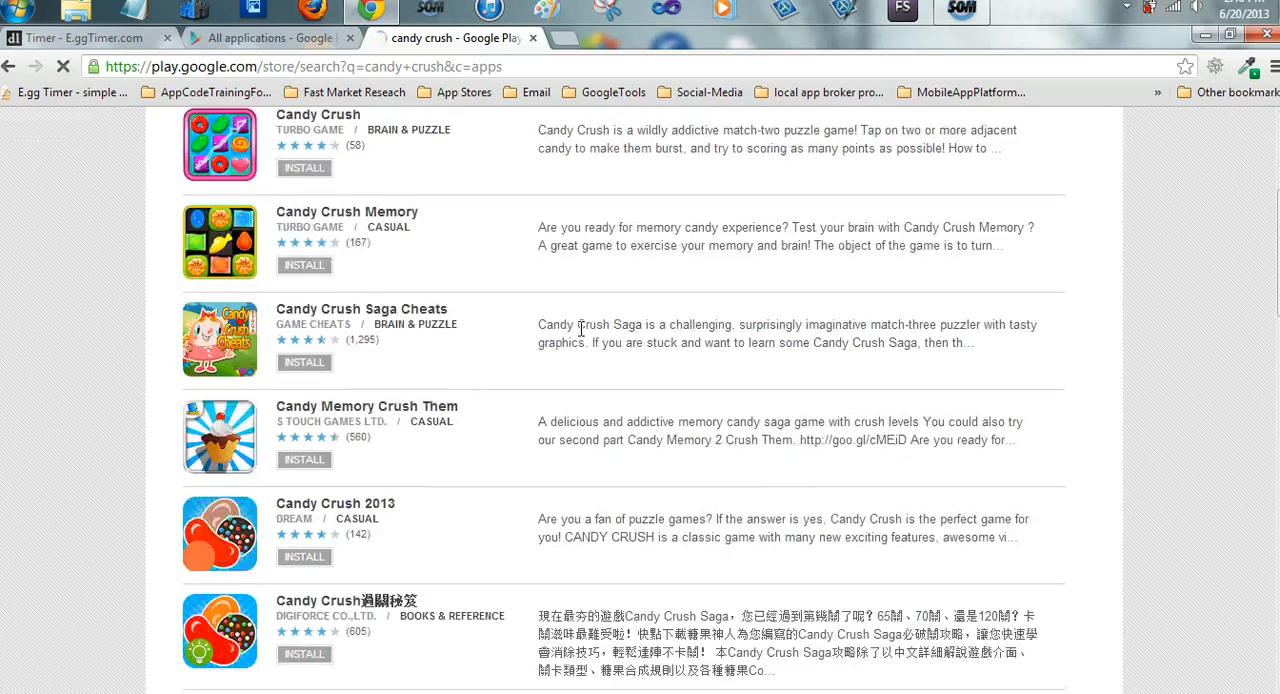
scroll(581, 330, down, 15)
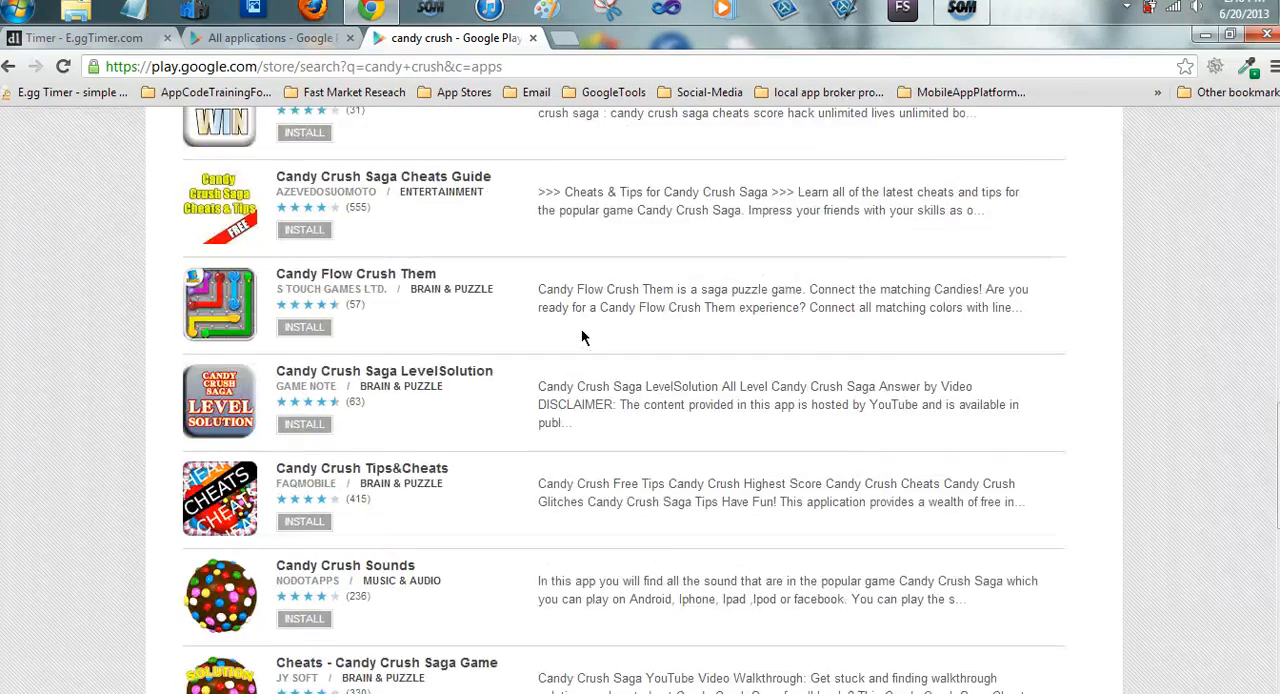
scroll(581, 330, down, 5)
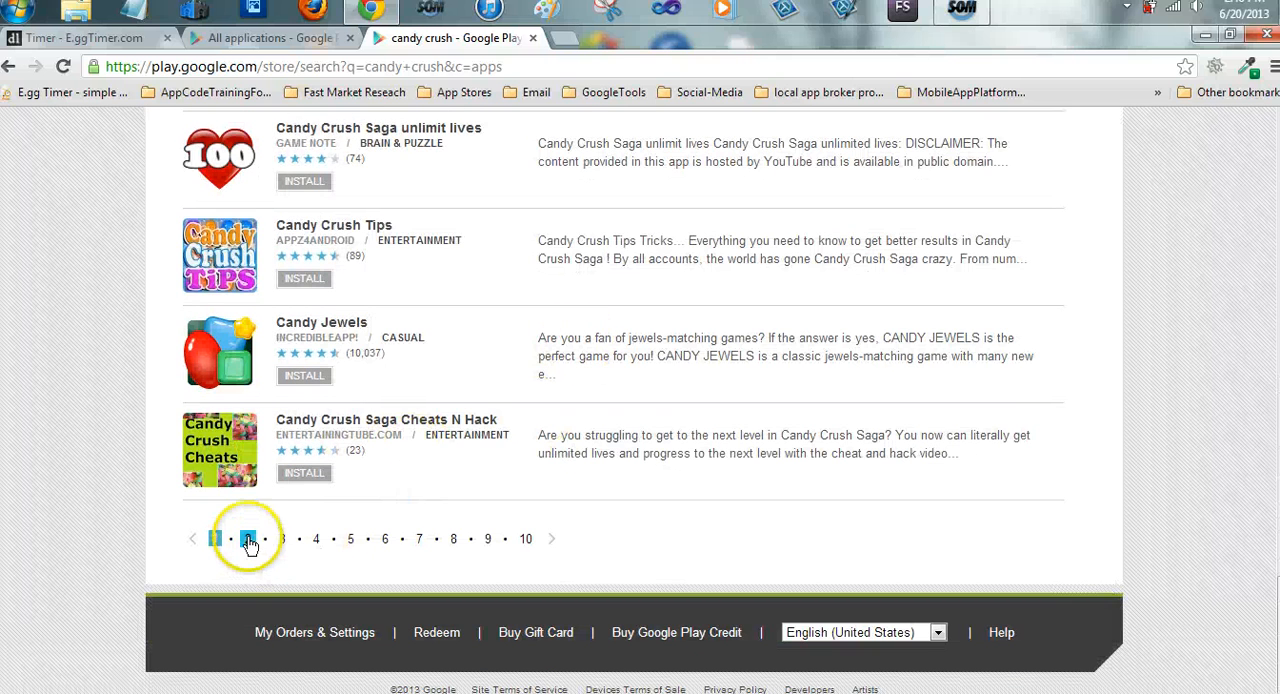
click(248, 539)
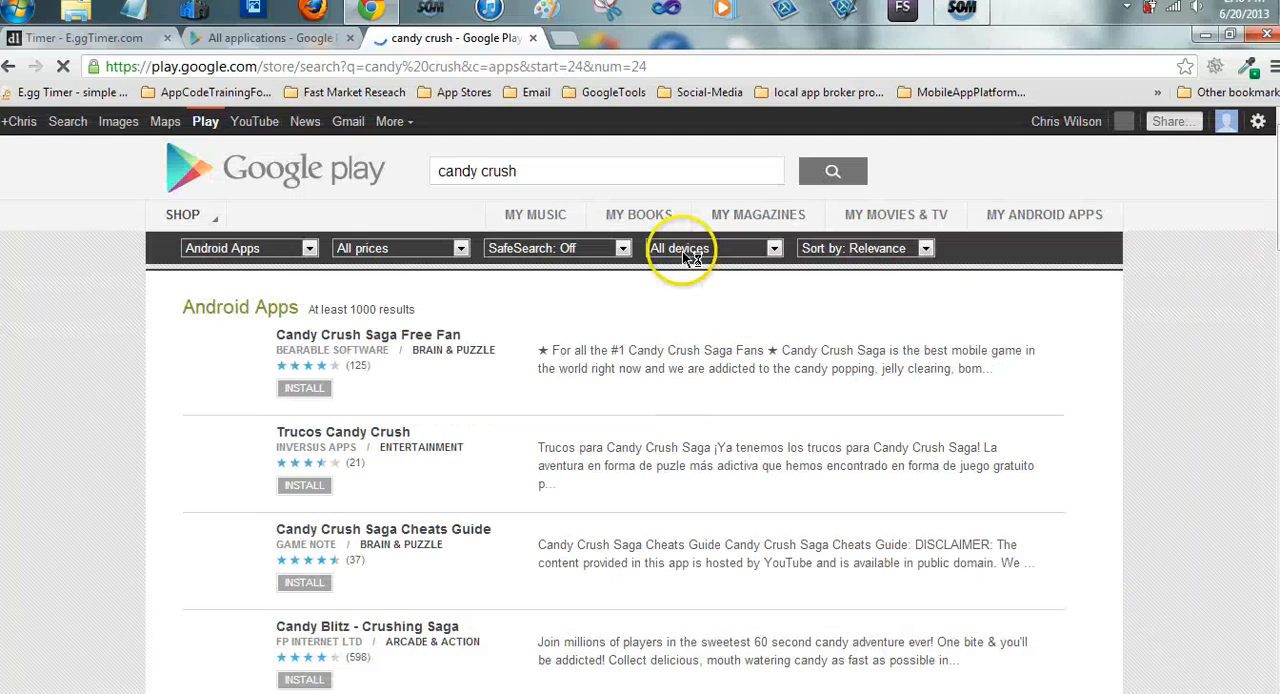
scroll(600, 285, down, 3)
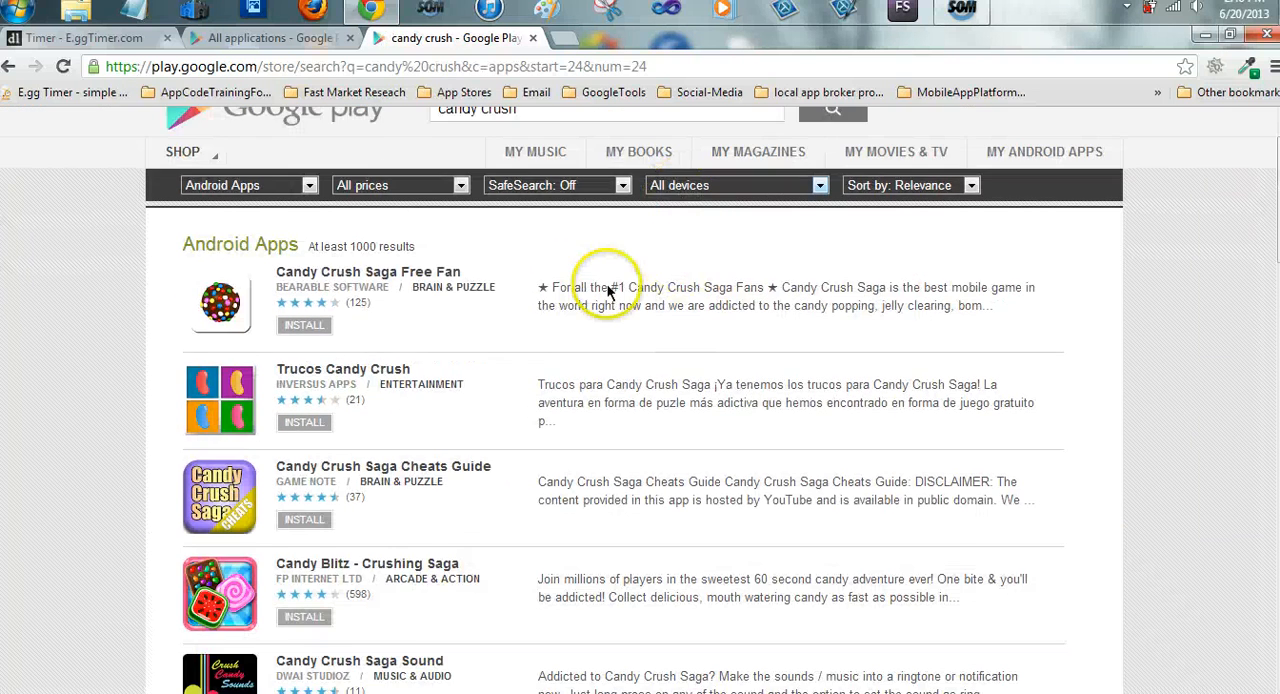
scroll(607, 292, down, 3)
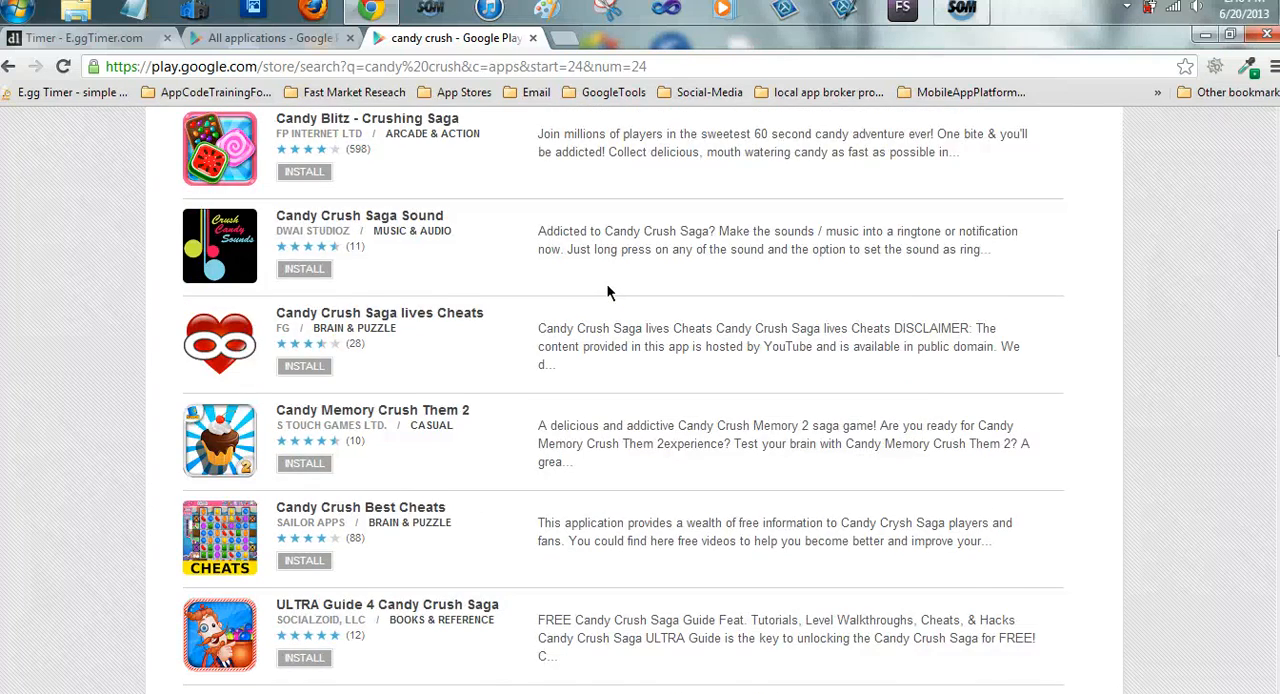
scroll(607, 292, down, 8)
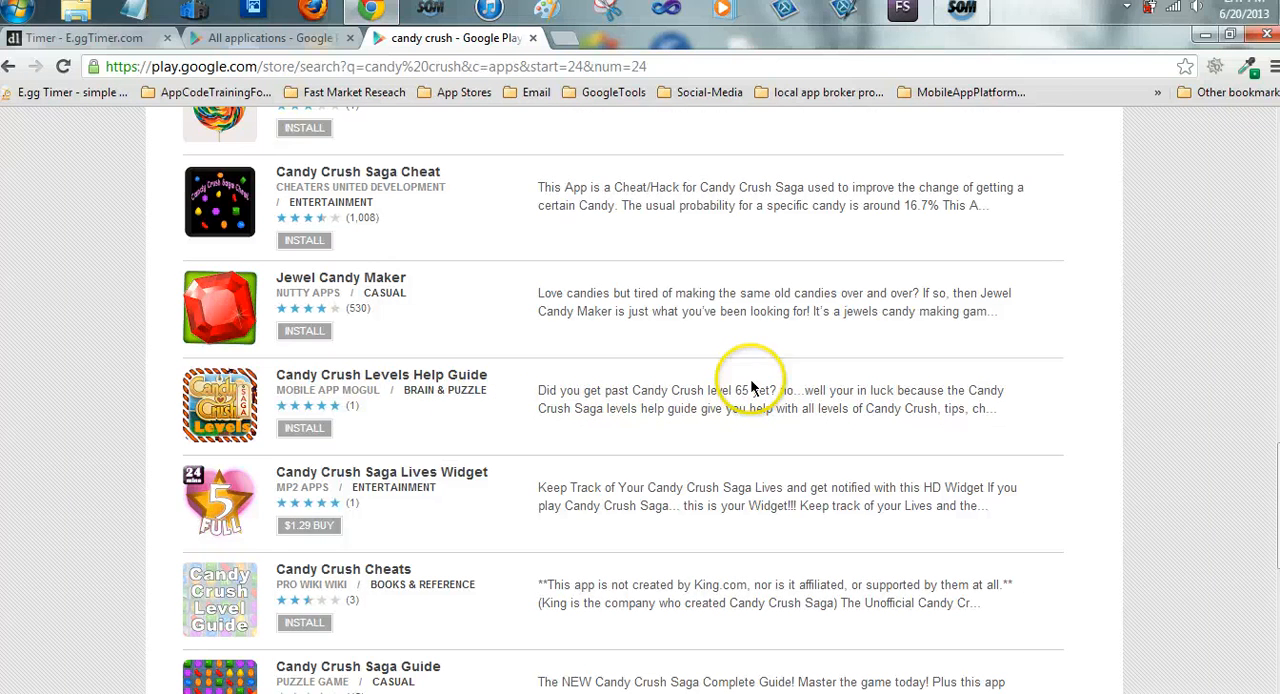
Refine the Android app search to "candy crush help"
scroll(745, 385, up, 15)
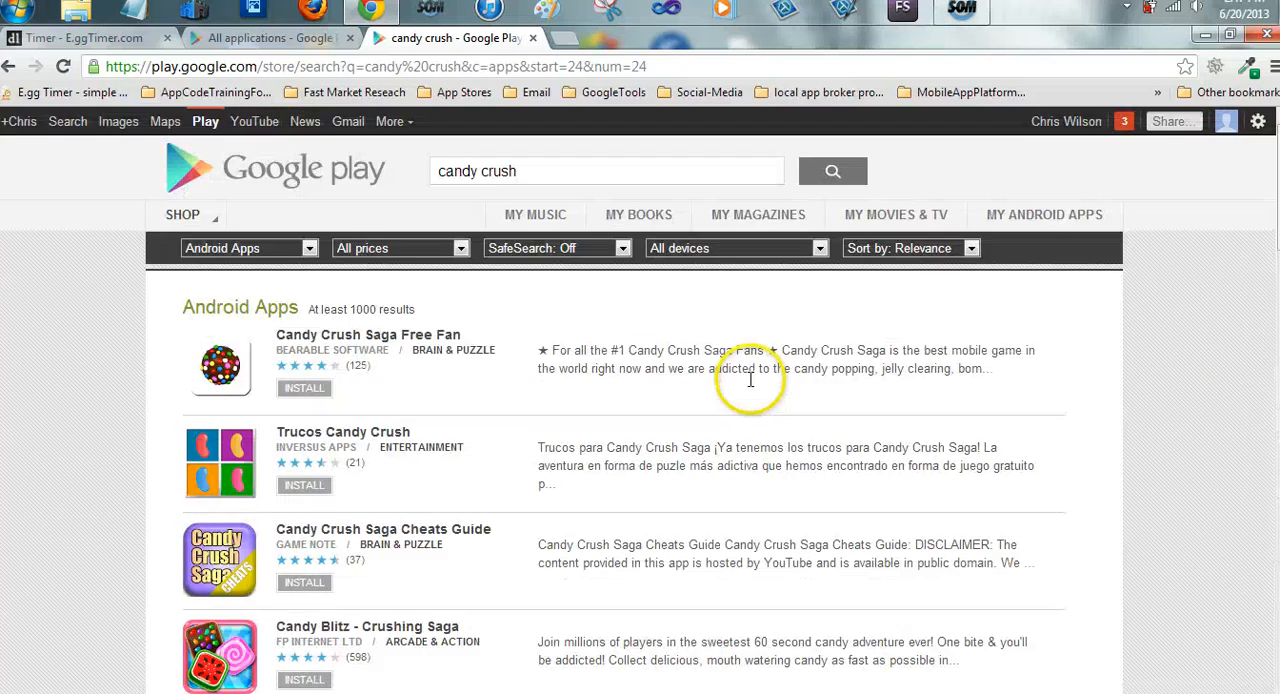
click(577, 173)
text(help)
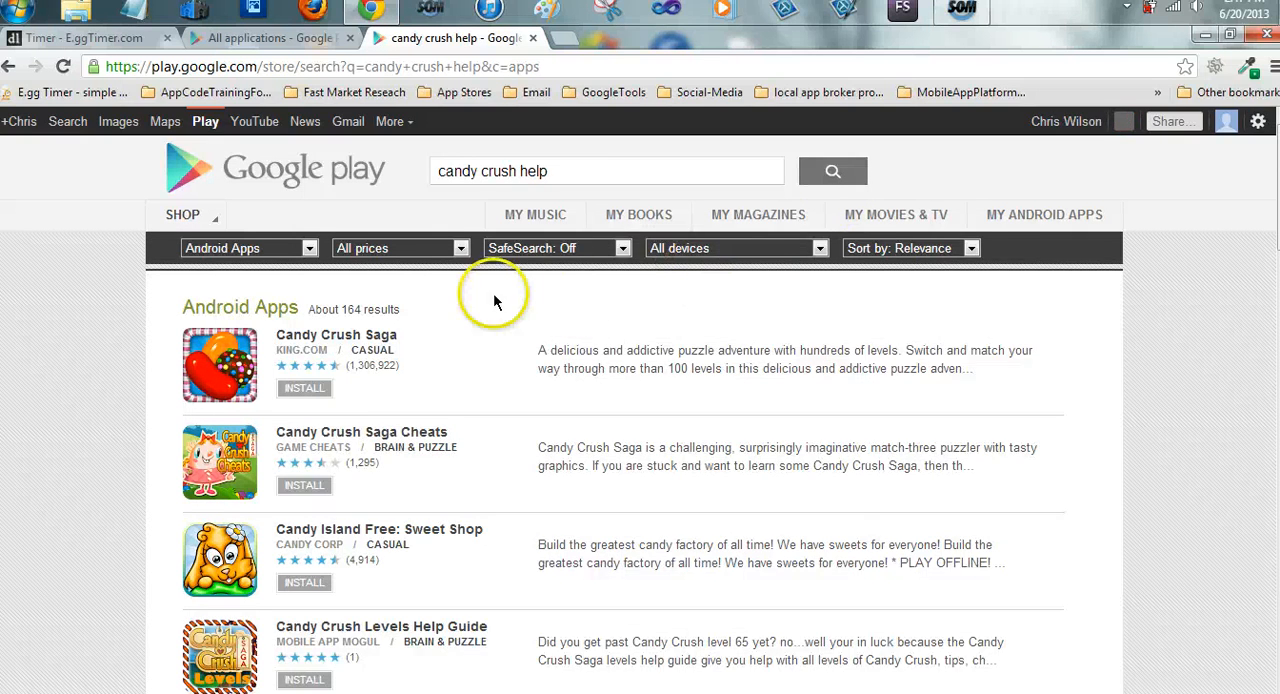
Examine the "candy crush help" results, comparing the Candy Crush Levels Help Guide's ranking with the competing apps
scroll(356, 388, down, 1)
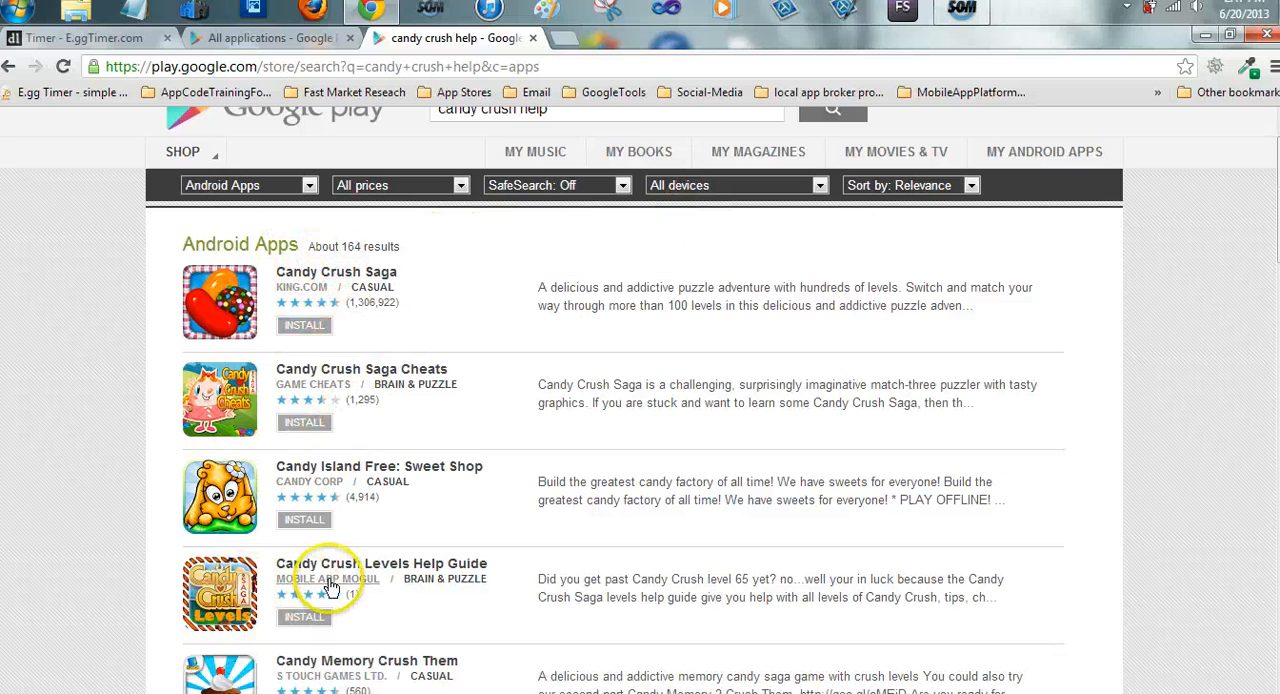
scroll(352, 426, down, 1)
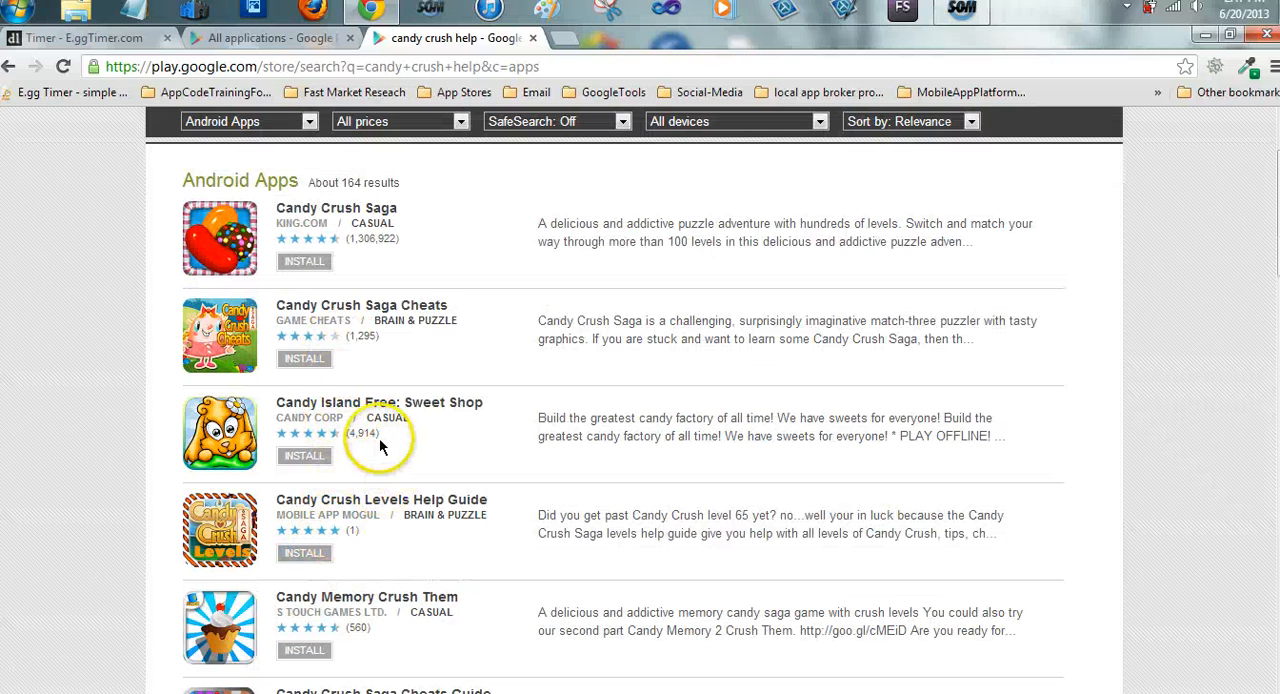
scroll(380, 447, down, 3)
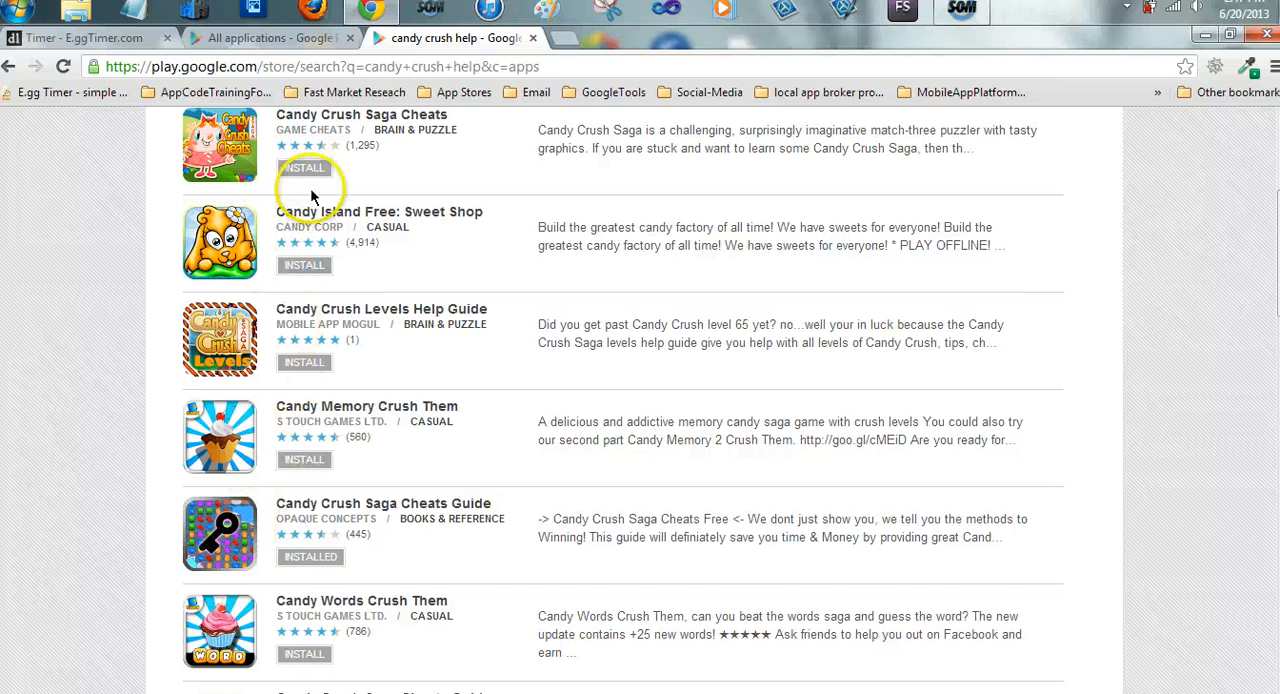
scroll(298, 190, up, 1)
scroll(292, 250, up, 1)
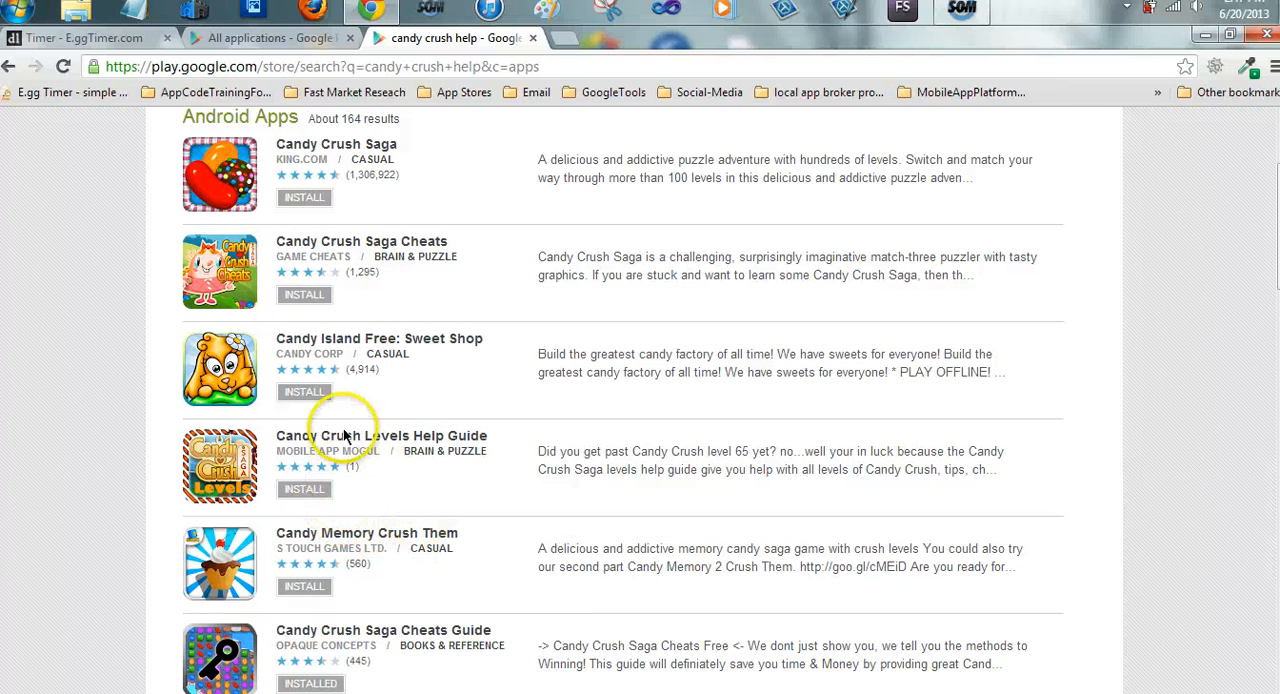
scroll(345, 436, down, 3)
scroll(412, 546, down, 3)
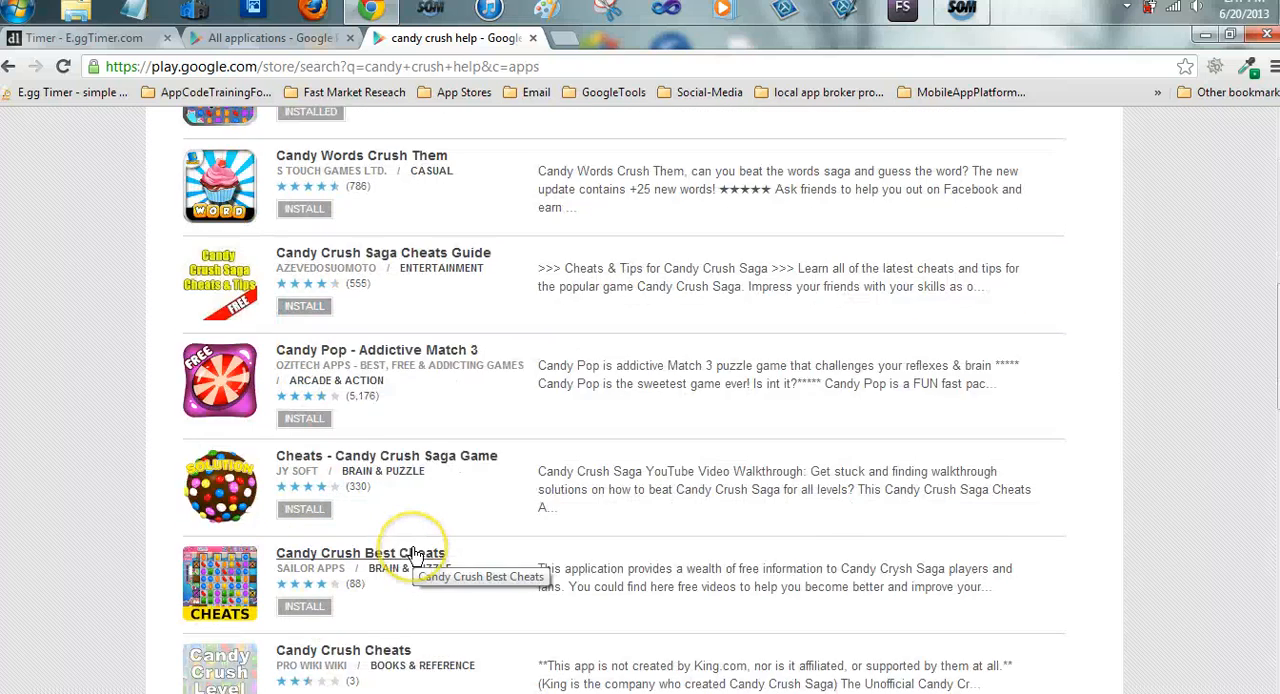
scroll(415, 553, down, 6)
scroll(429, 551, up, 14)
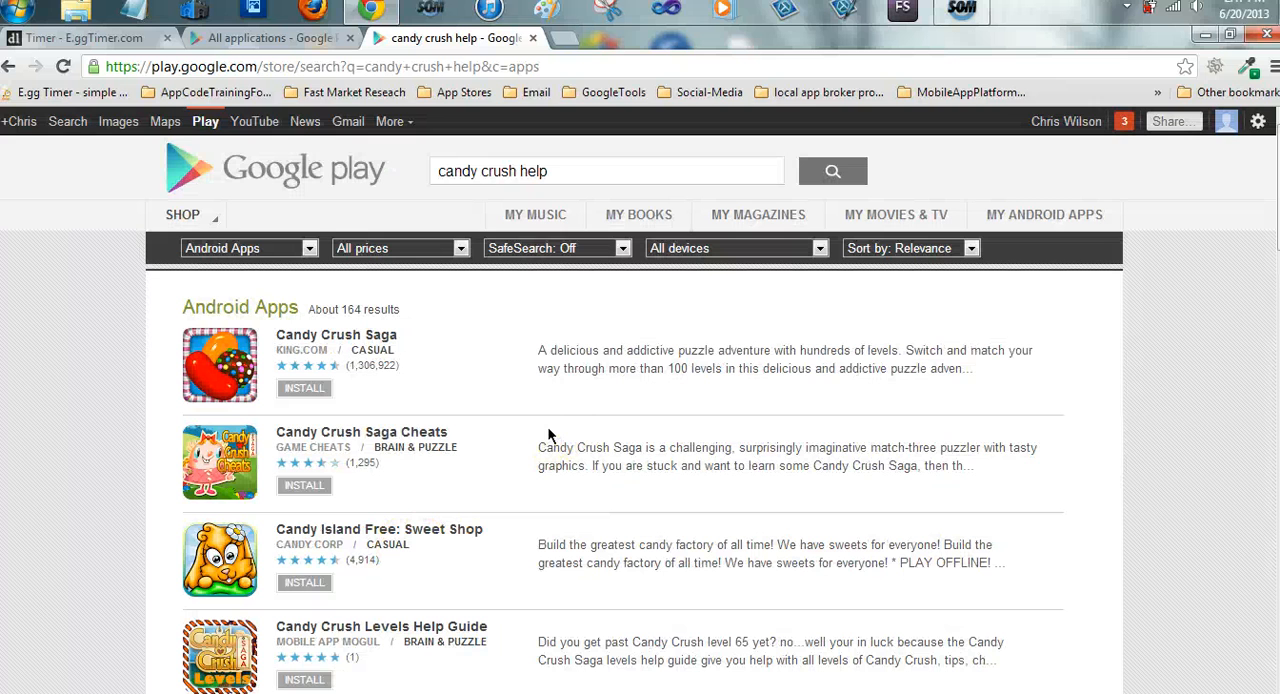
scroll(582, 490, down, 1)
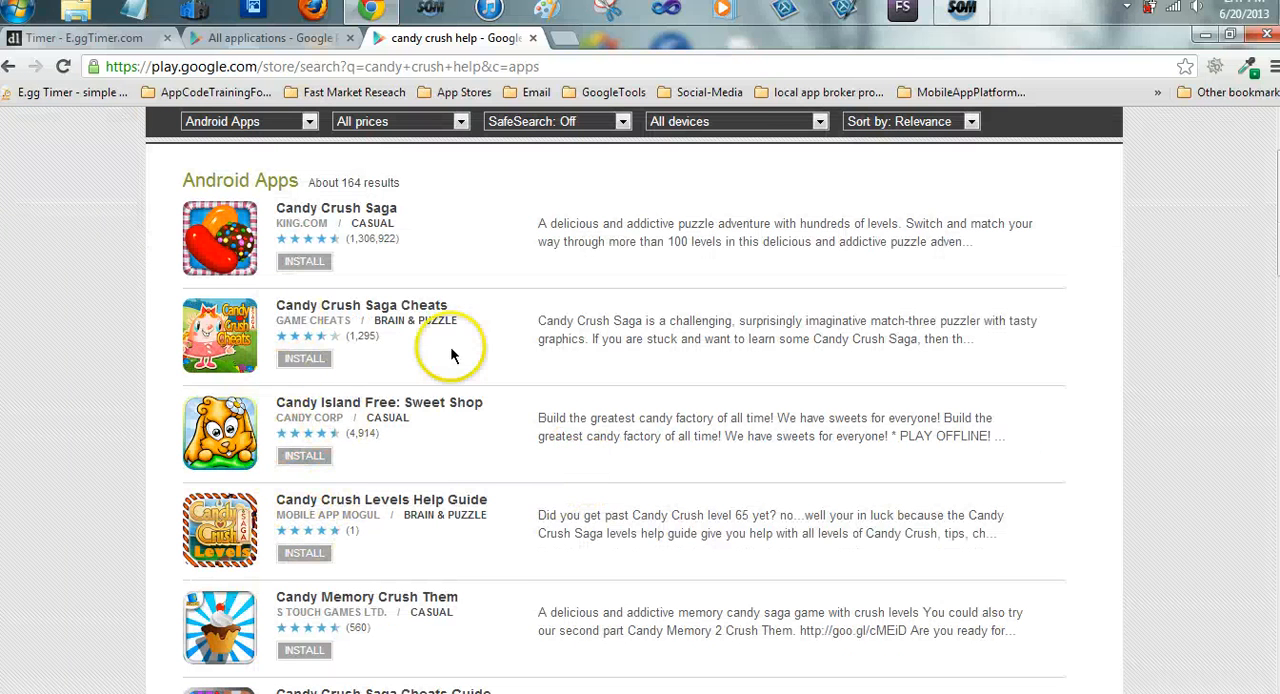
Change the Google Play Android app search to "candy crush level"
scroll(450, 346, up, 1)
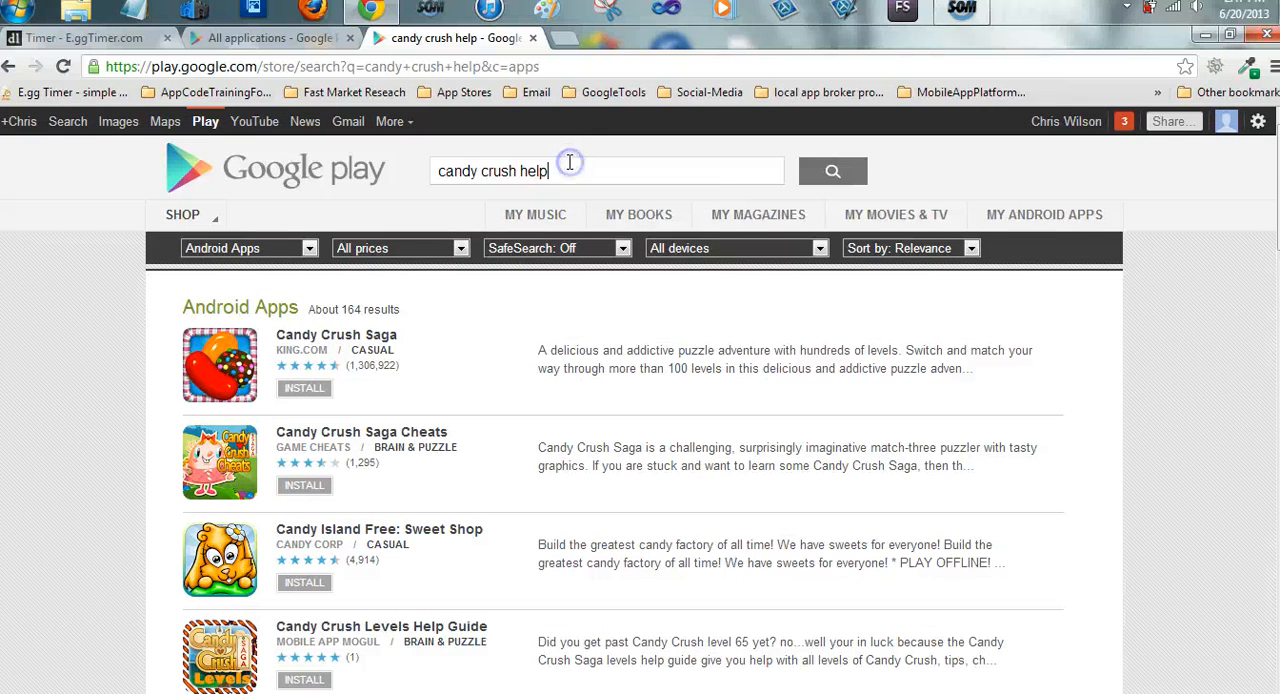
key(BackSpace)
key(BackSpace)
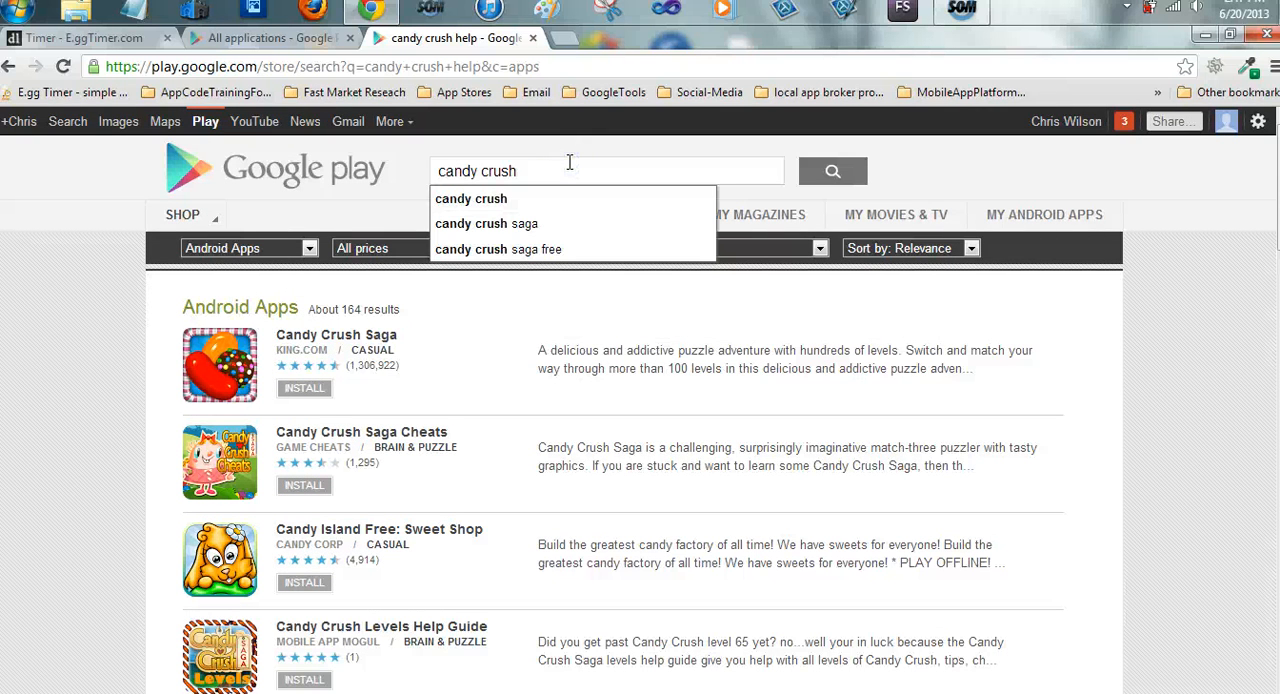
text(level)
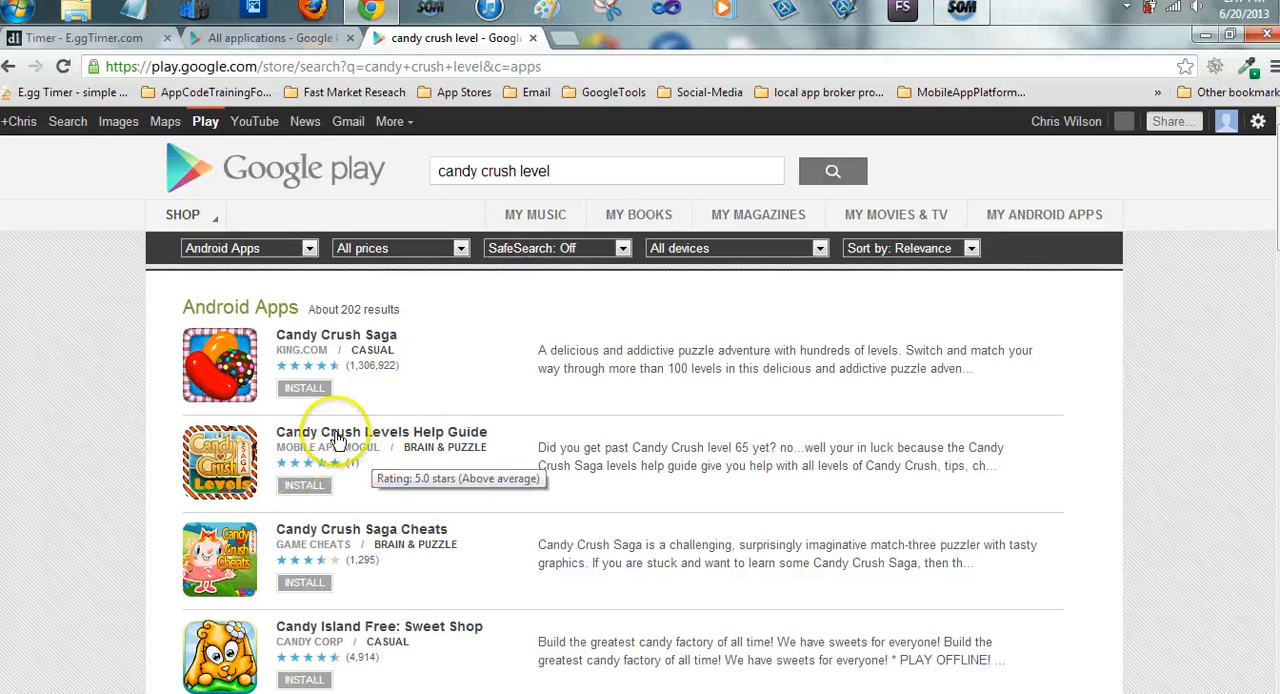
Check where the Candy Crush Levels Help Guide ranks among the "candy crush level" results
scroll(330, 440, down, 3)
scroll(332, 427, down, 1)
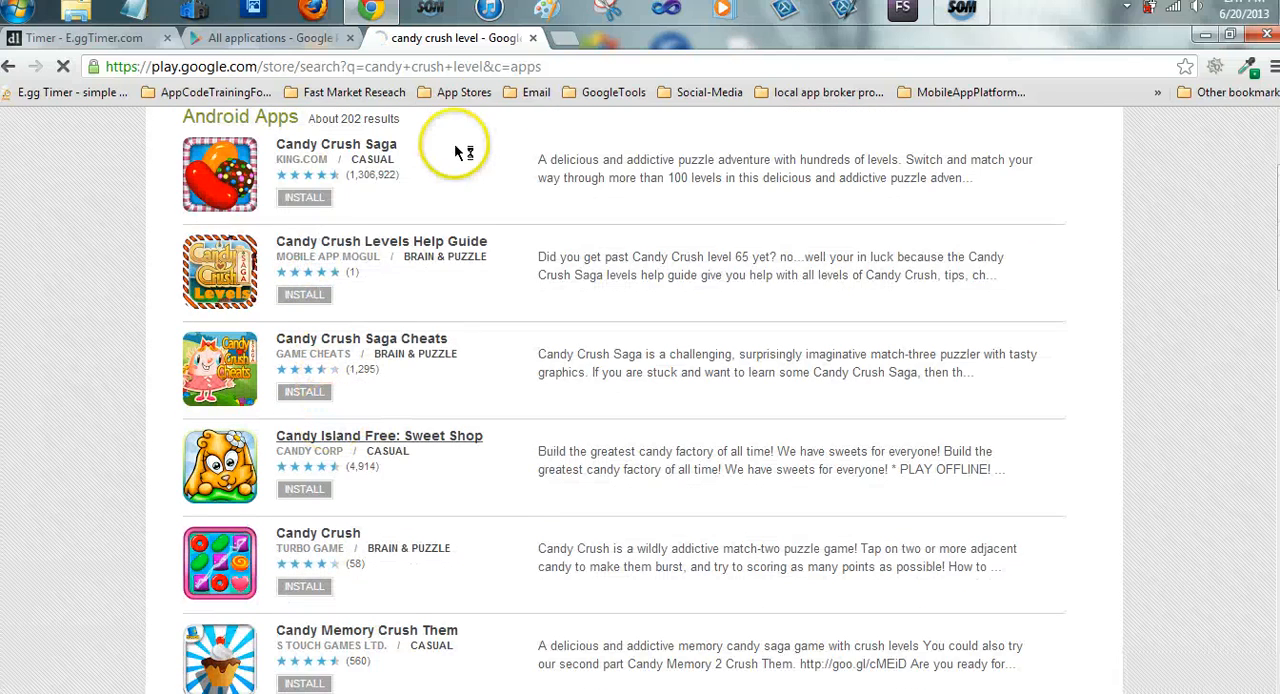
scroll(480, 120, up, 3)
Close the Google Play search results and open the apps.opera.com Administrator's Page in a new tab
click(533, 38)
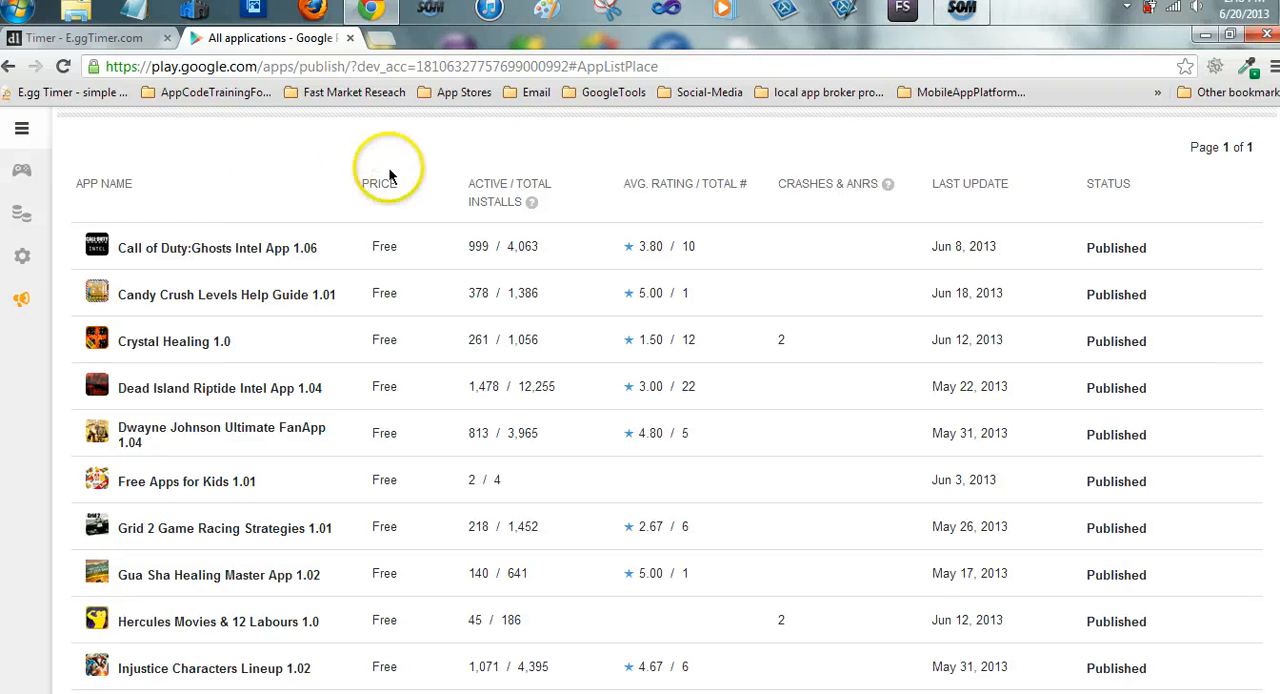
click(379, 40)
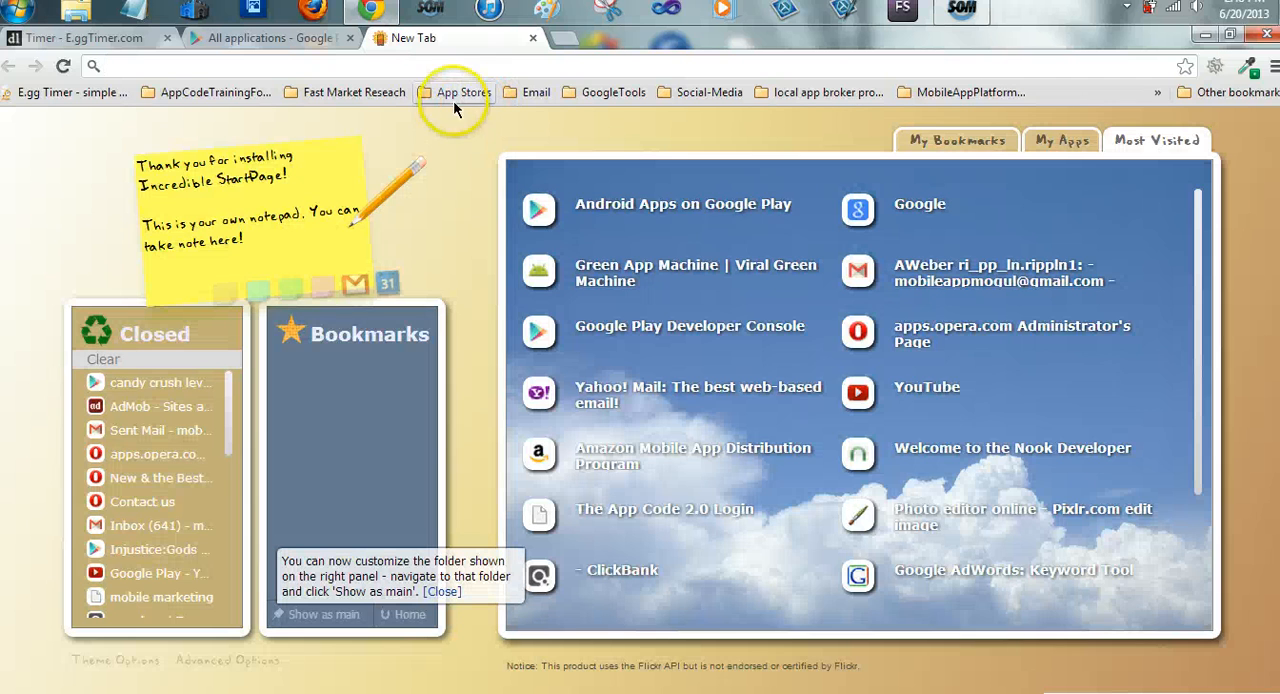
click(910, 330)
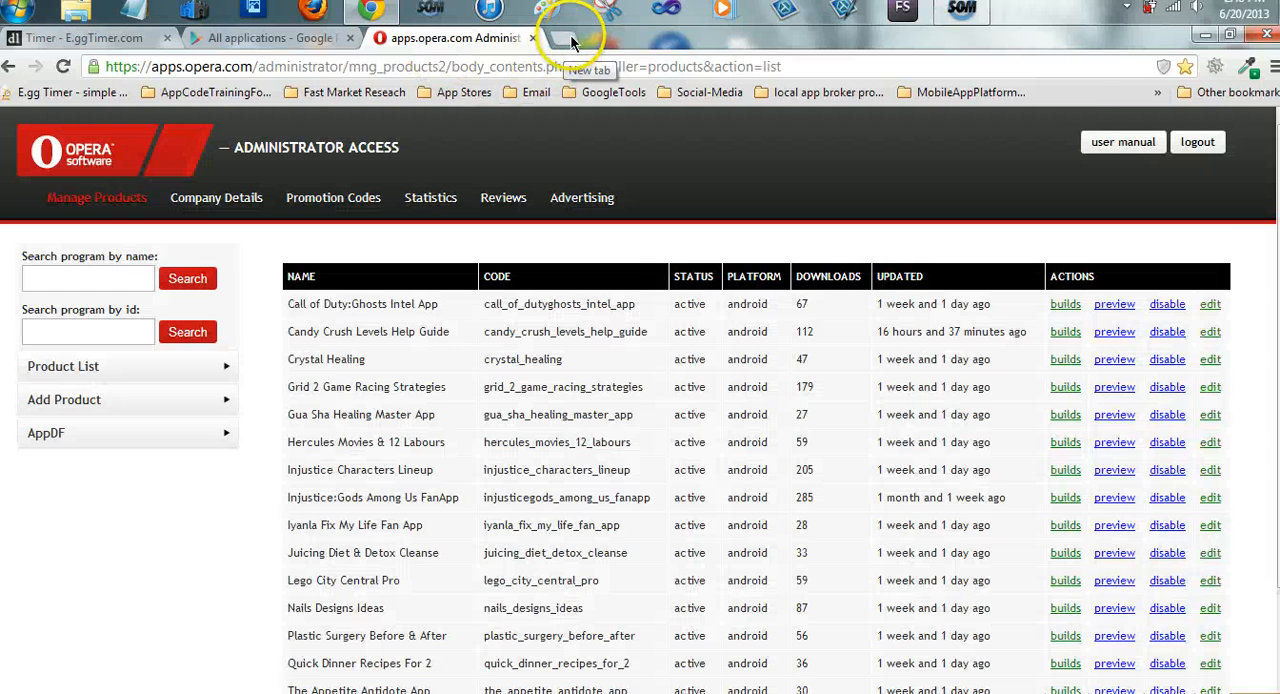
Open the Amazon Mobile App Distribution Program bookmark from DeveloperAccounts > Publish-Amazon in its own tab and close the spare blank tab
click(563, 42)
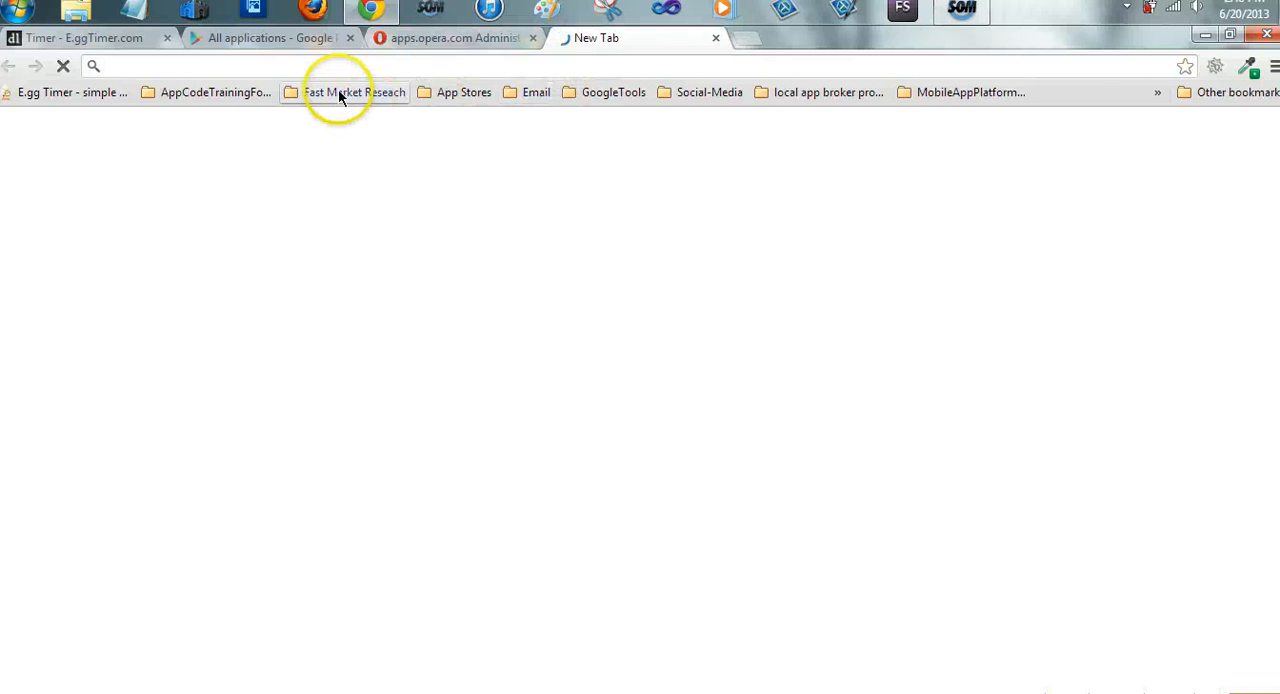
click(230, 92)
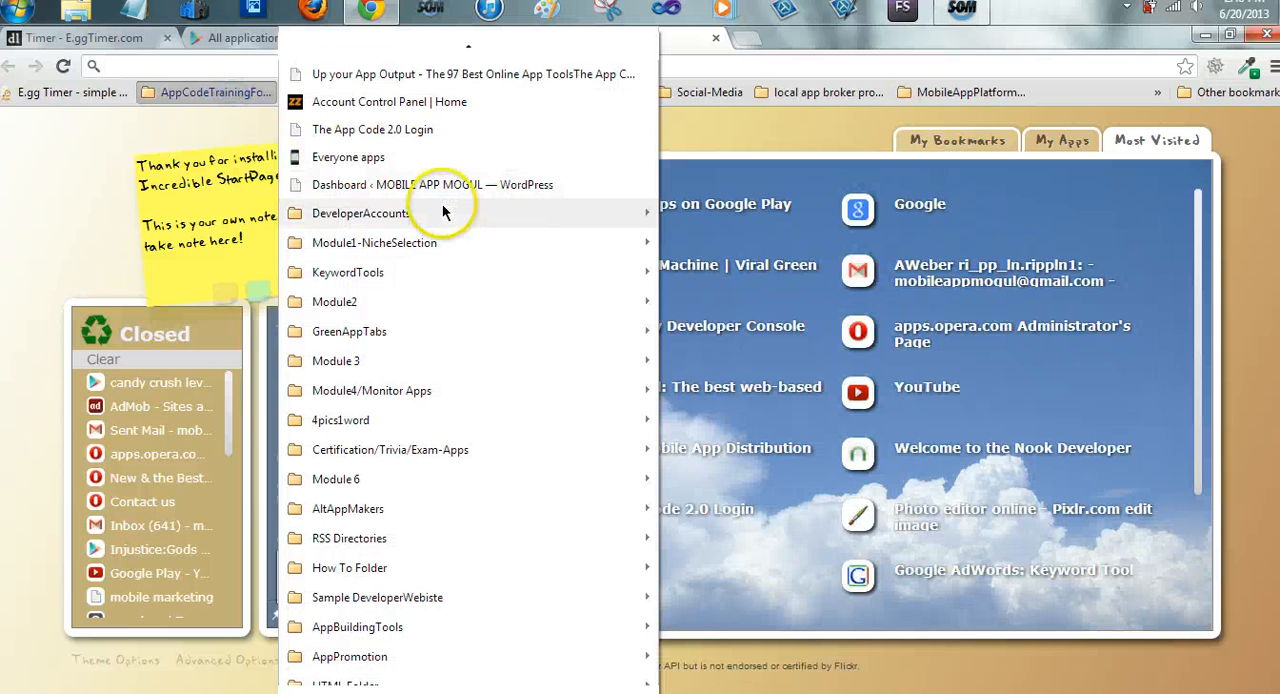
mouse_move(593, 210)
mouse_move(737, 245)
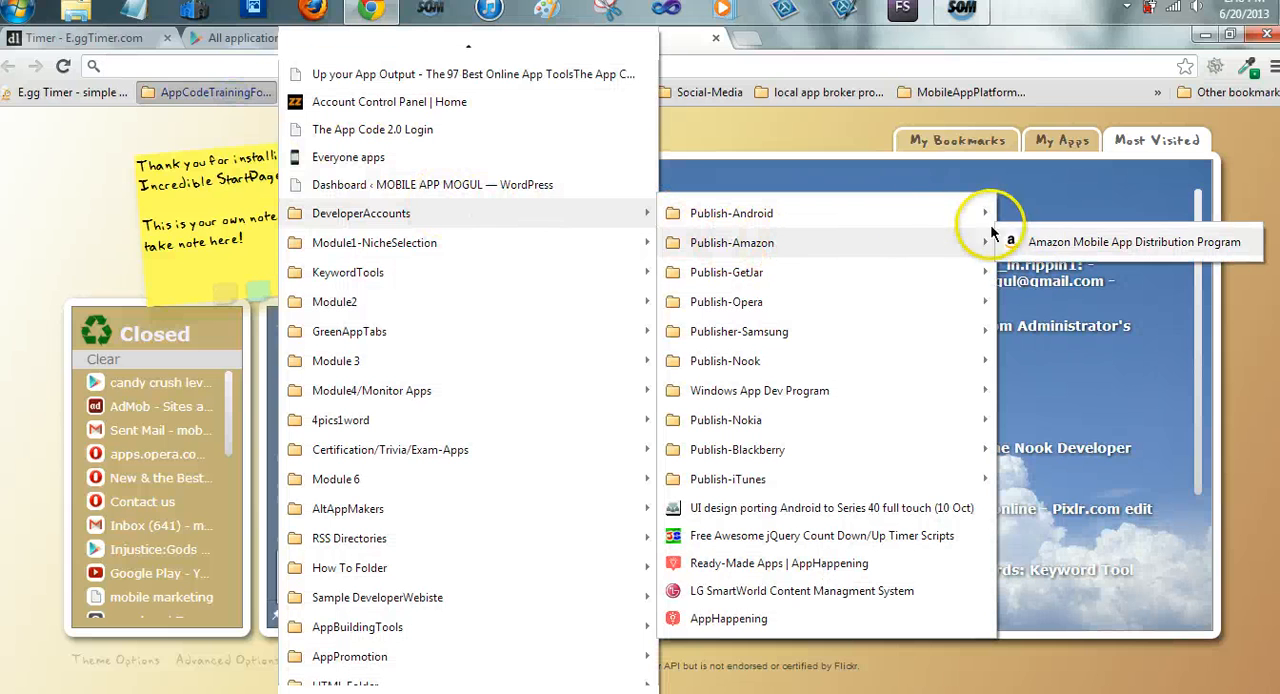
right_click(1033, 248)
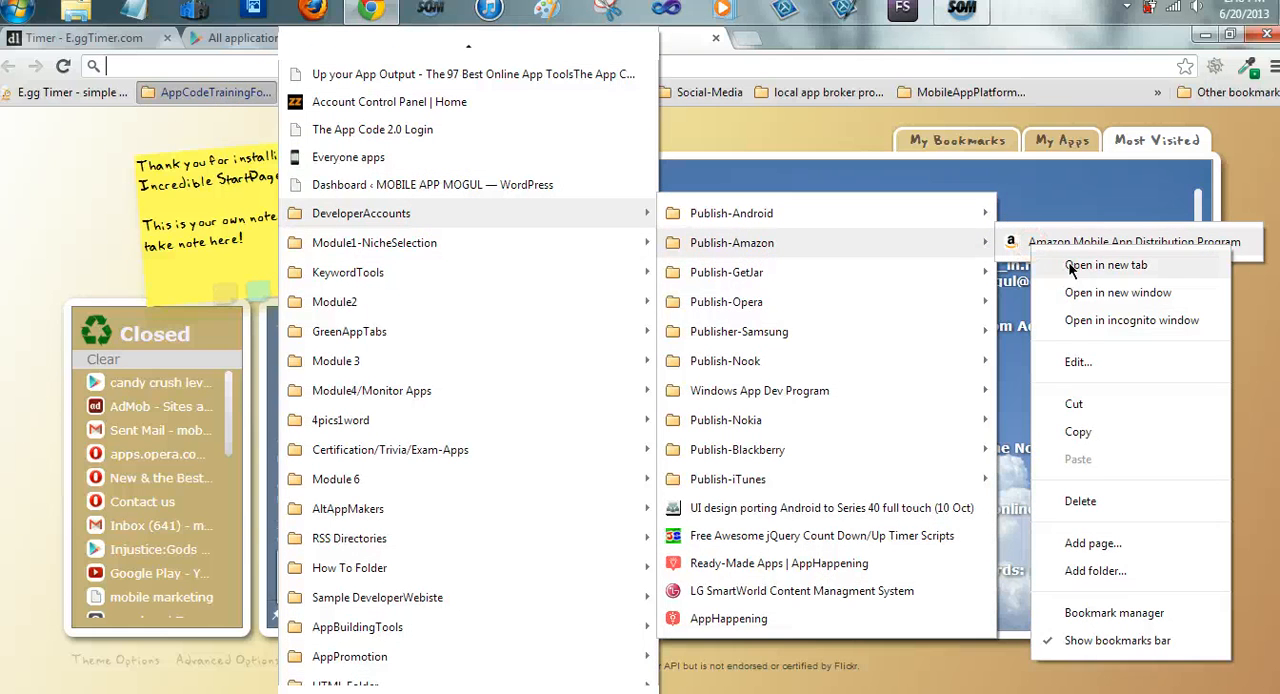
click(1068, 263)
click(717, 39)
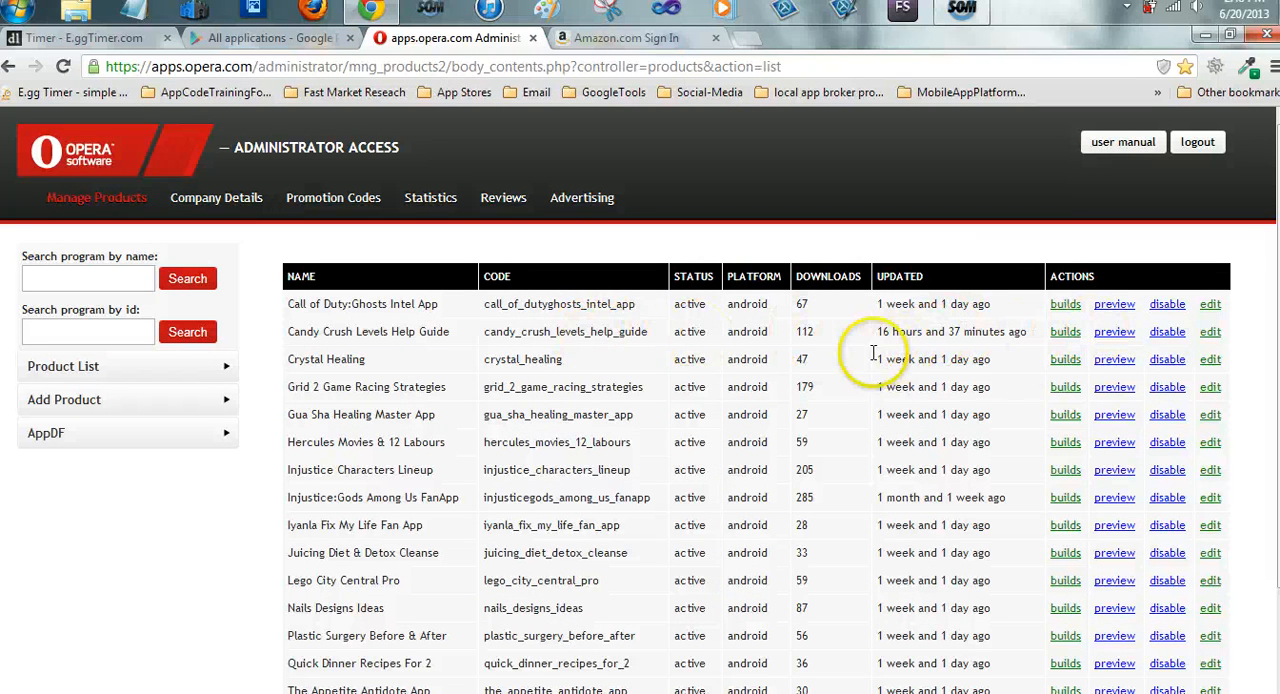
Preview the Candy Crush Levels Help Guide listing from the Opera product list and close the preview page
click(1112, 336)
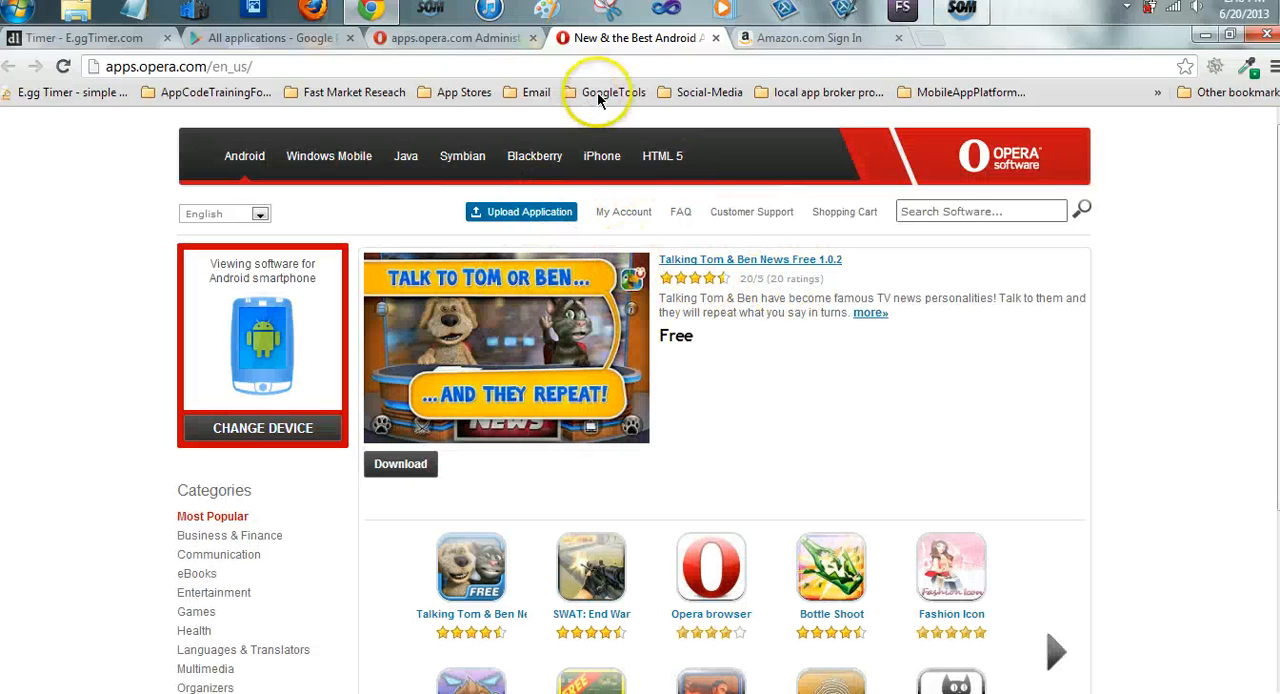
click(716, 39)
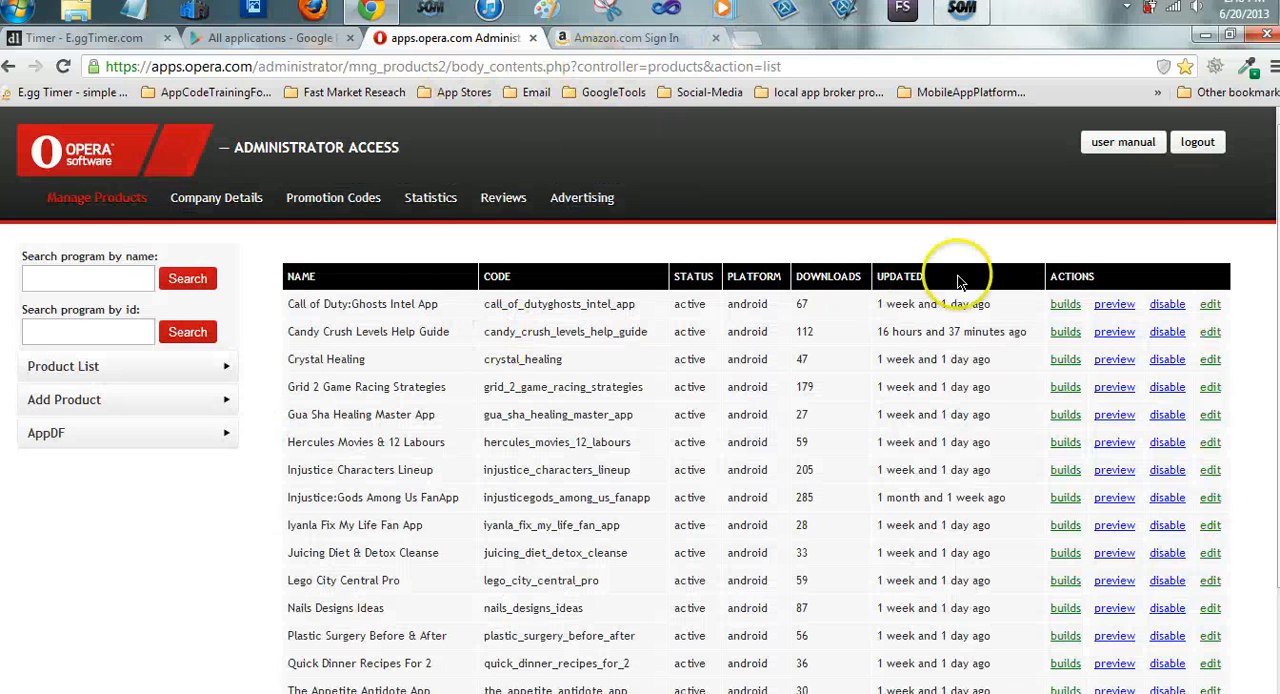
Sign in to the Amazon Mobile App Distribution portal and bring up the App Sales dashboard
click(628, 38)
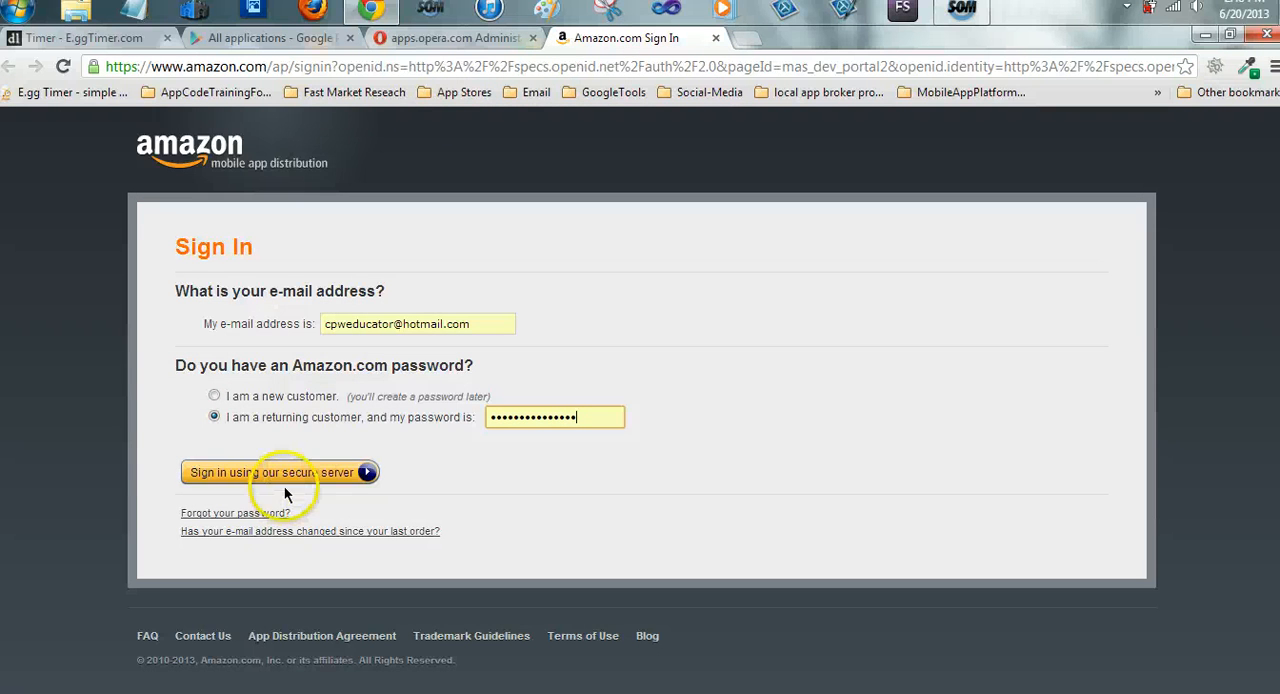
click(285, 472)
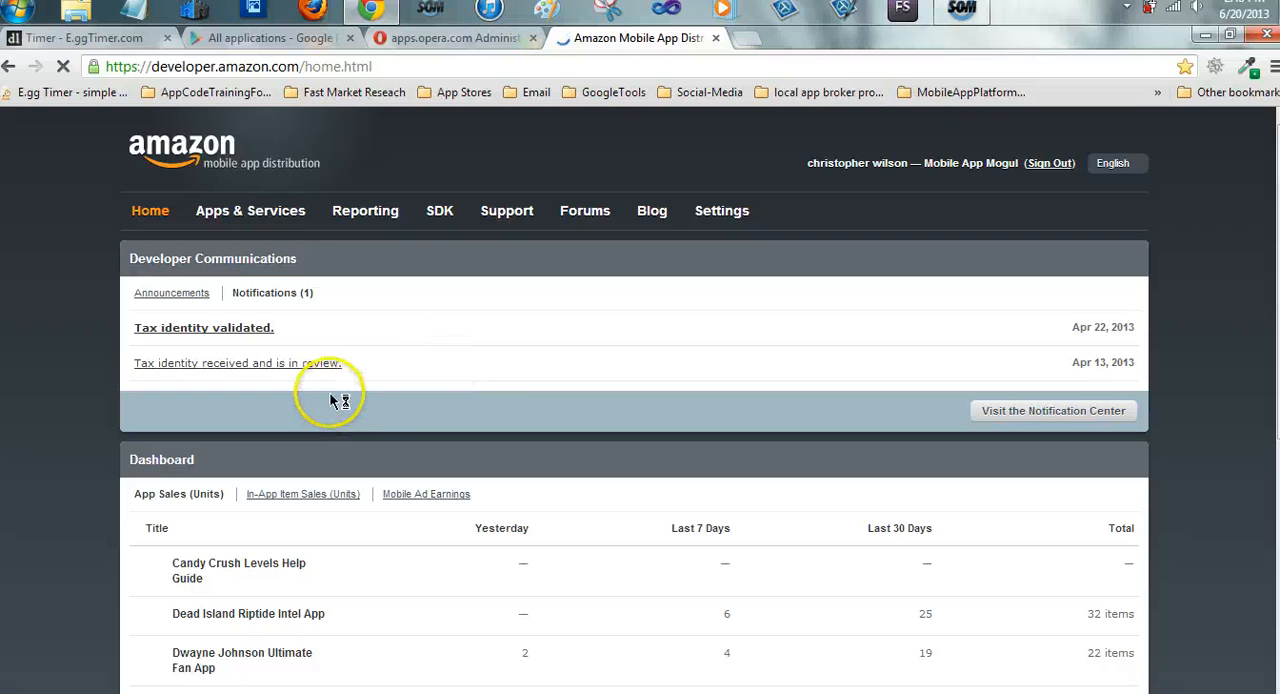
scroll(364, 414, down, 3)
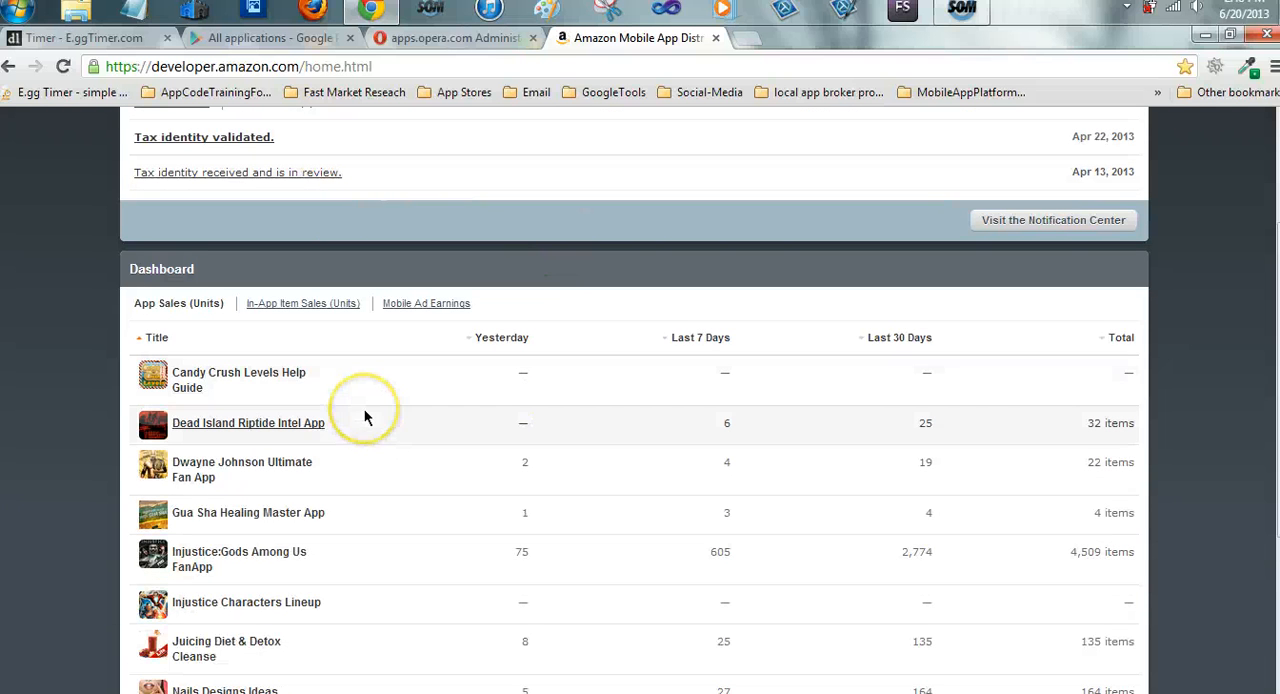
Review the unit sales of all titles on the Amazon dashboard, and close the Amazon and Opera pages
click(391, 393)
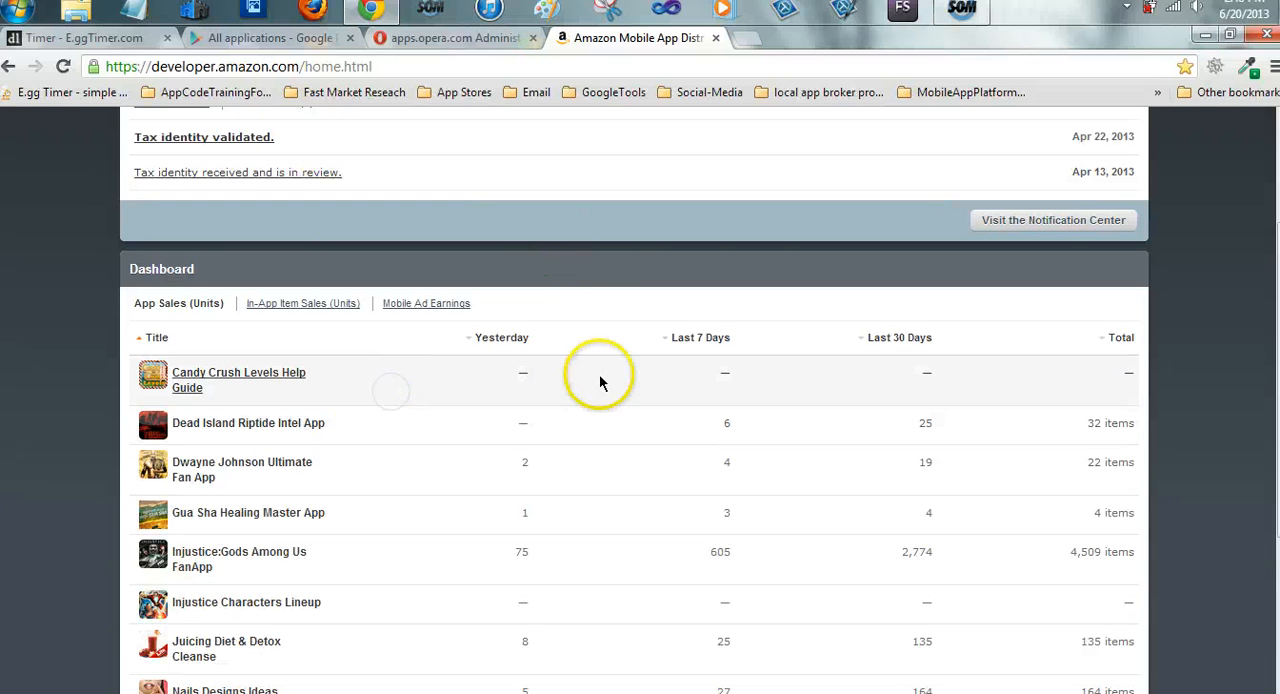
scroll(820, 335, down, 2)
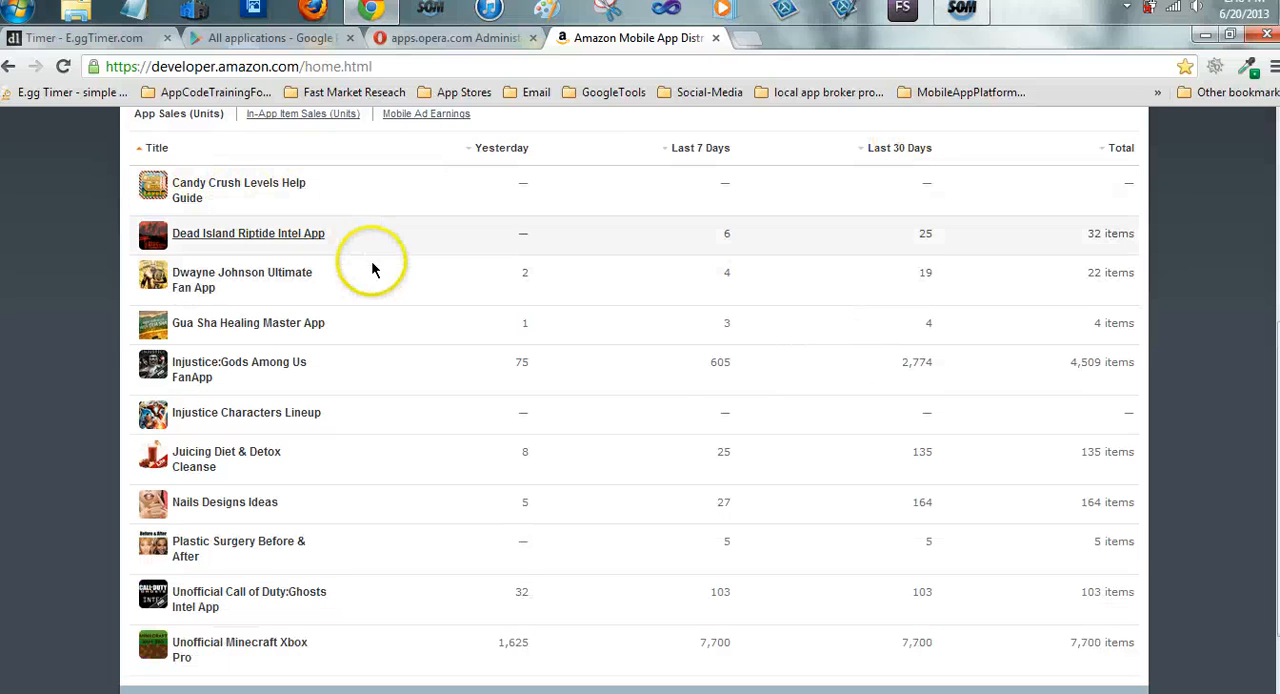
scroll(491, 300, up, 3)
scroll(493, 305, up, 1)
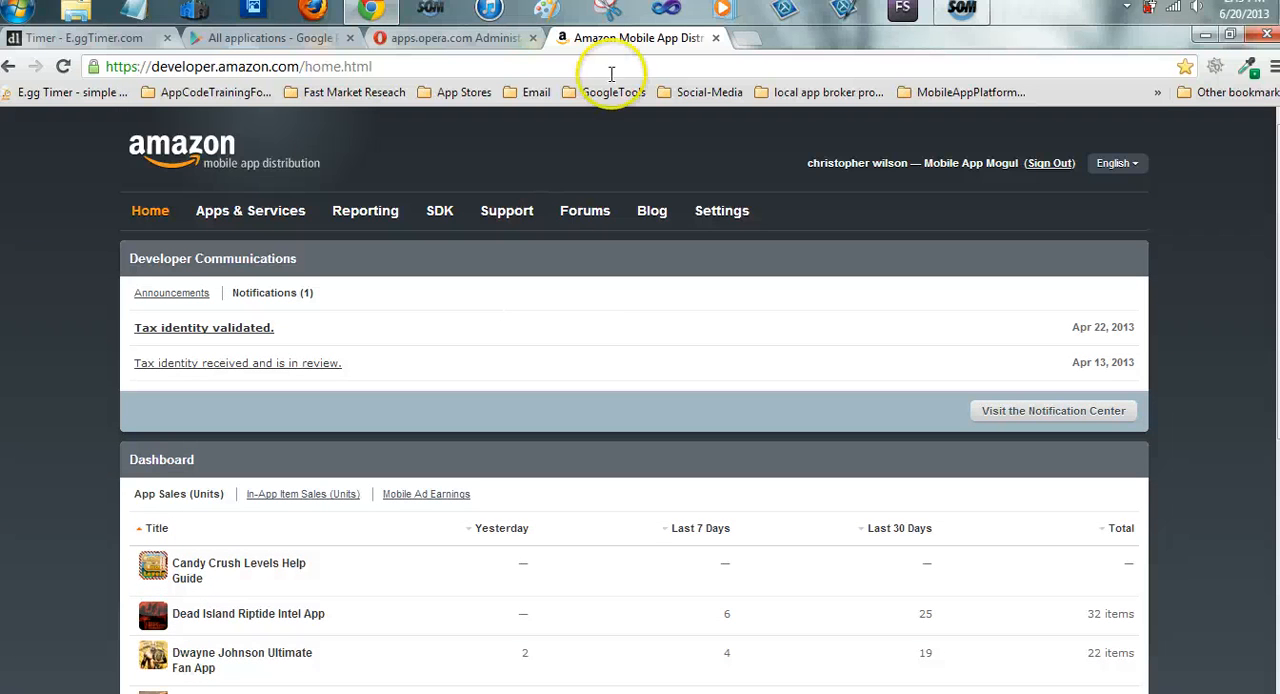
click(715, 38)
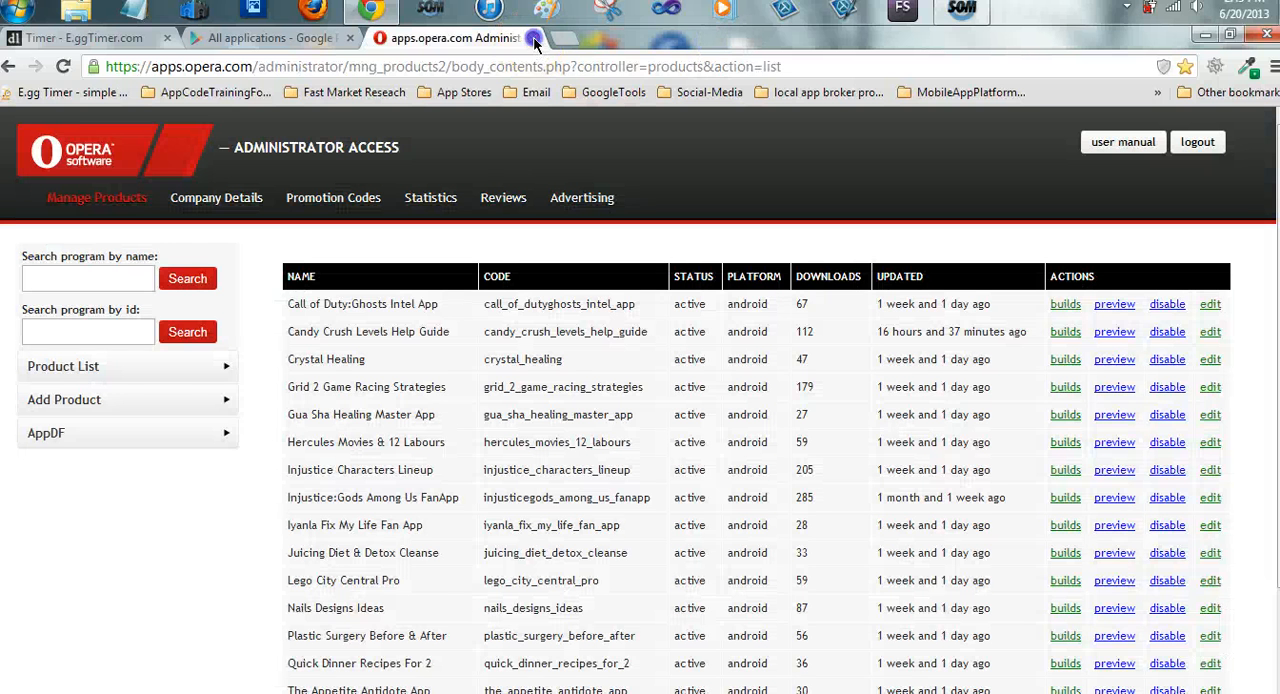
click(534, 39)
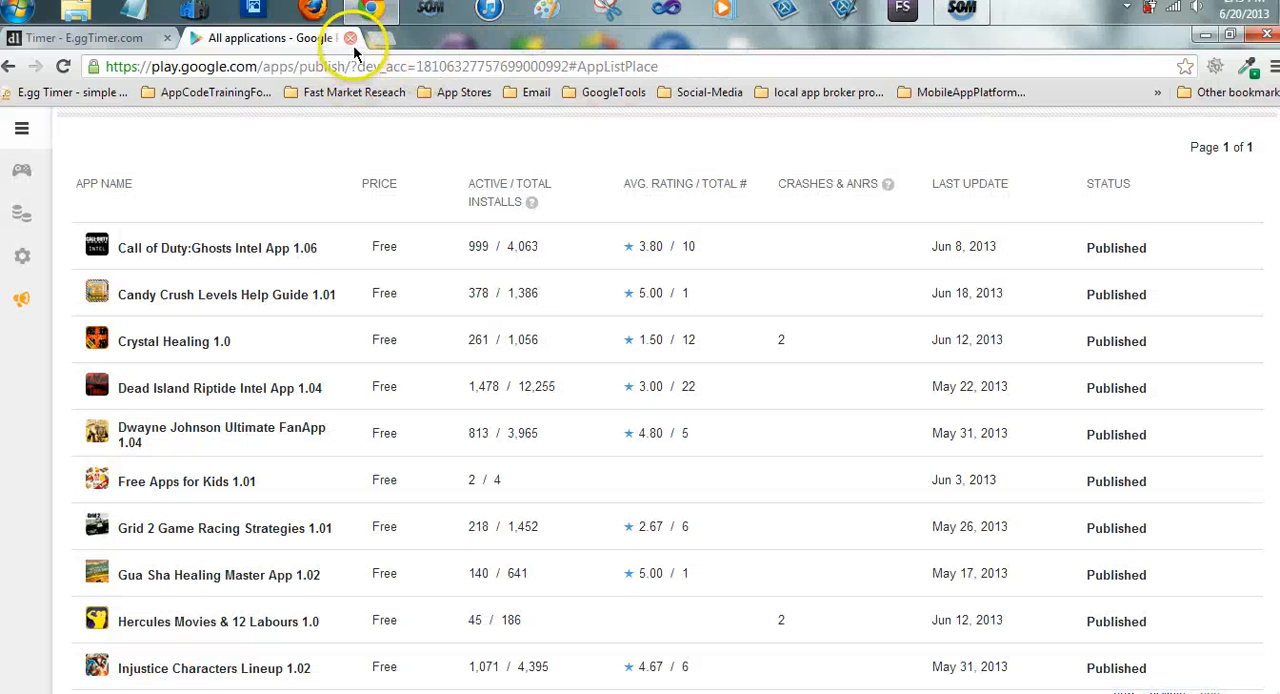
Open all bookmarks in the Publish-Nook folder under DeveloperAccounts, and close the Nook Developer page
click(208, 93)
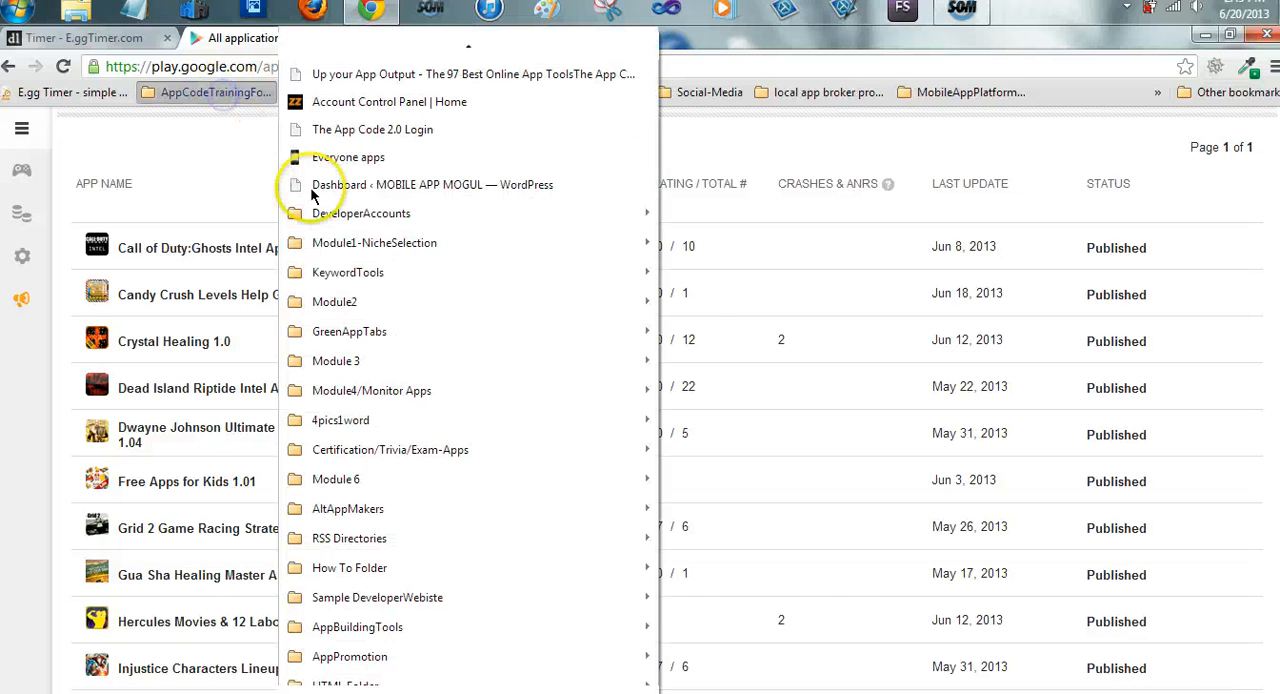
mouse_move(476, 211)
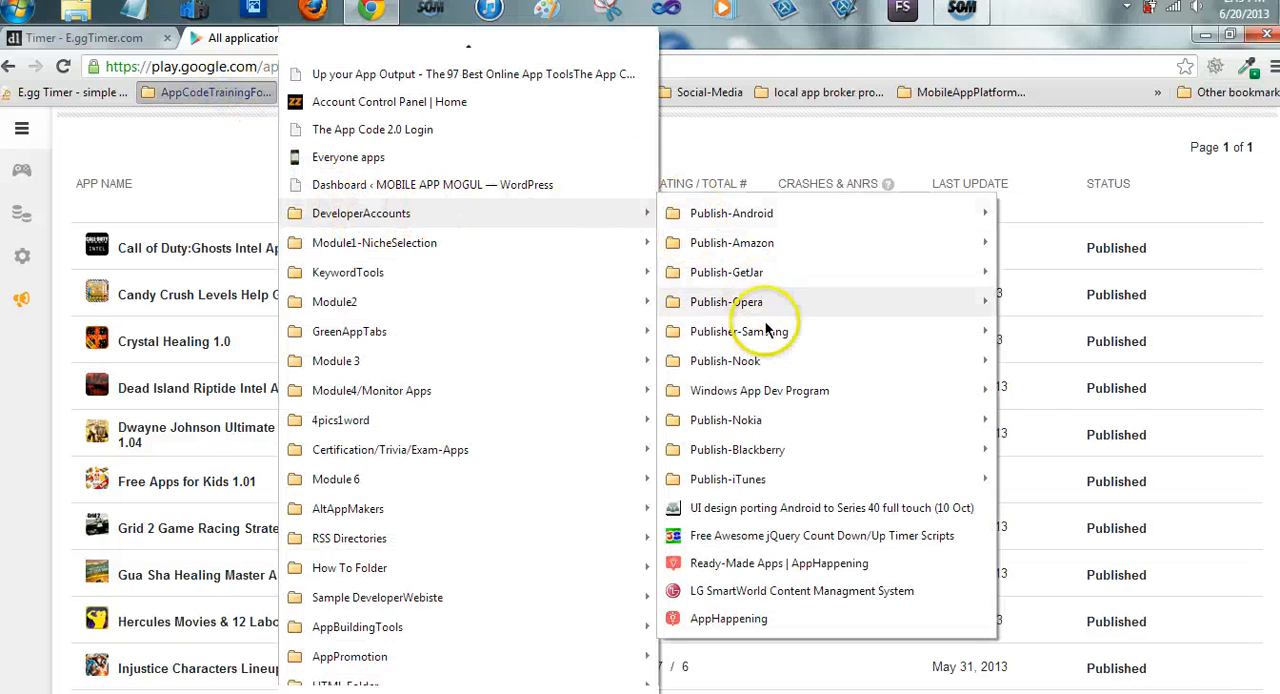
mouse_move(778, 334)
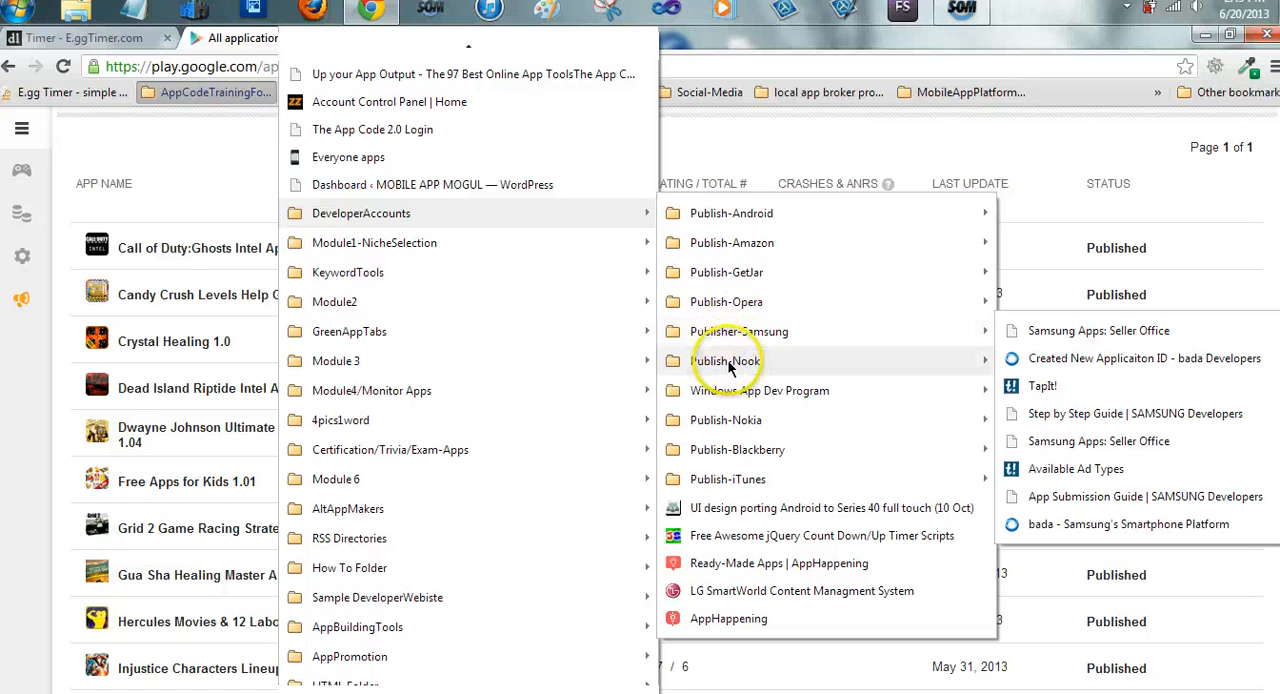
mouse_move(726, 363)
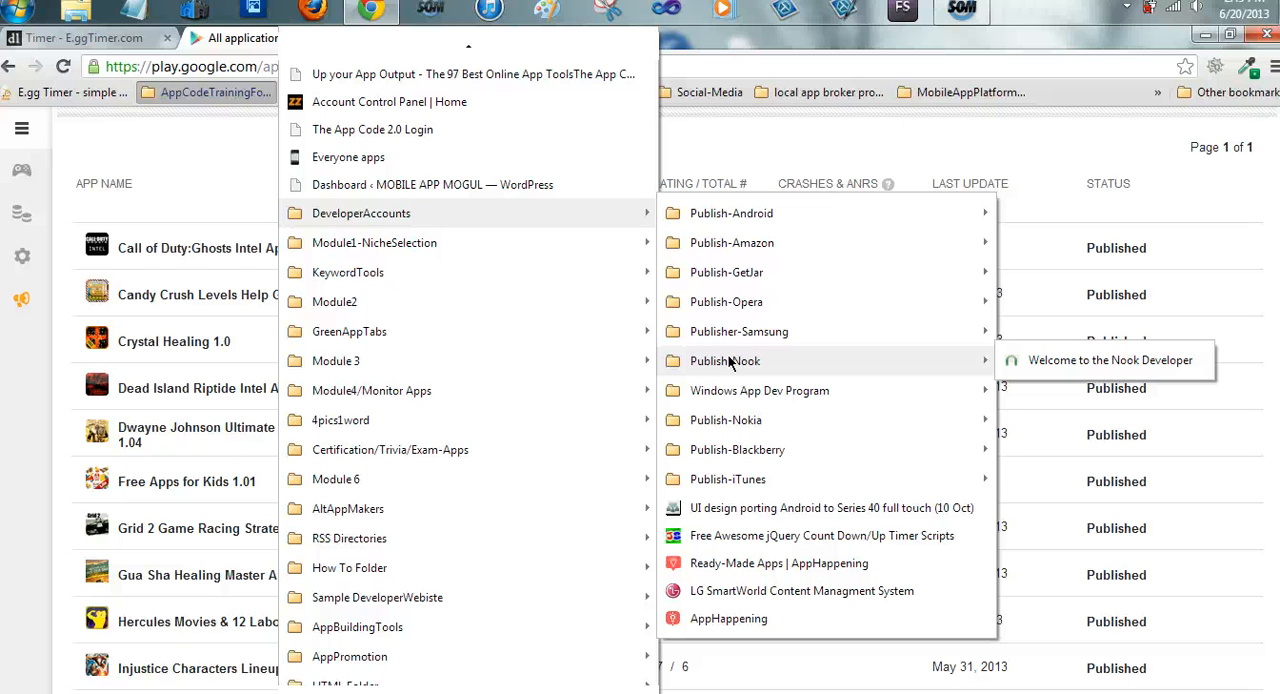
right_click(730, 362)
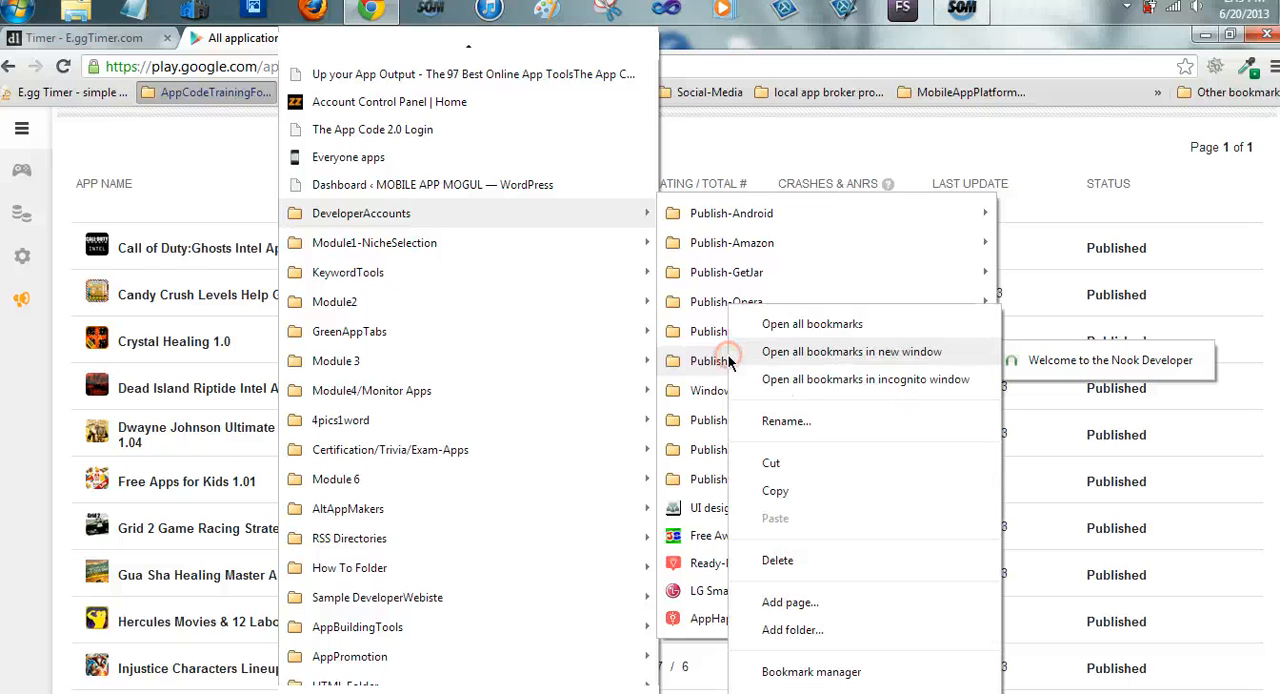
click(808, 323)
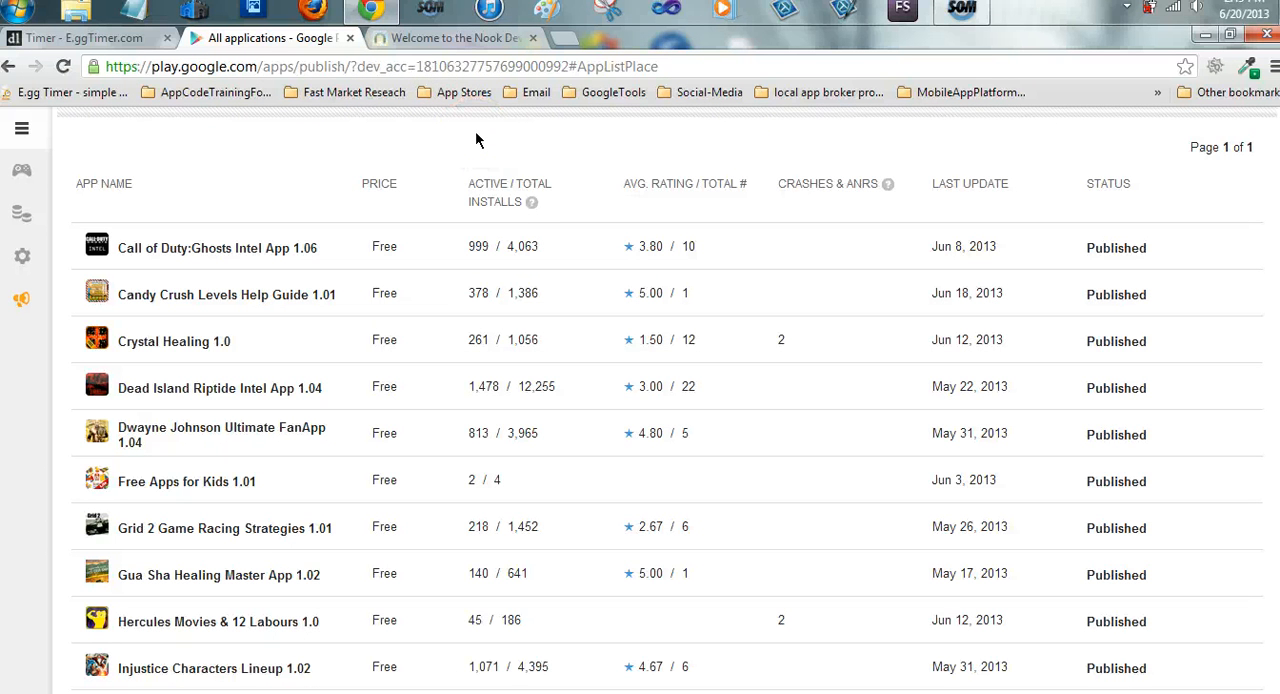
click(533, 38)
Open all bookmarks in the Publisher-Samsung folder, close the spare blank tab, and show the Samsung Apps Seller Office page
click(372, 38)
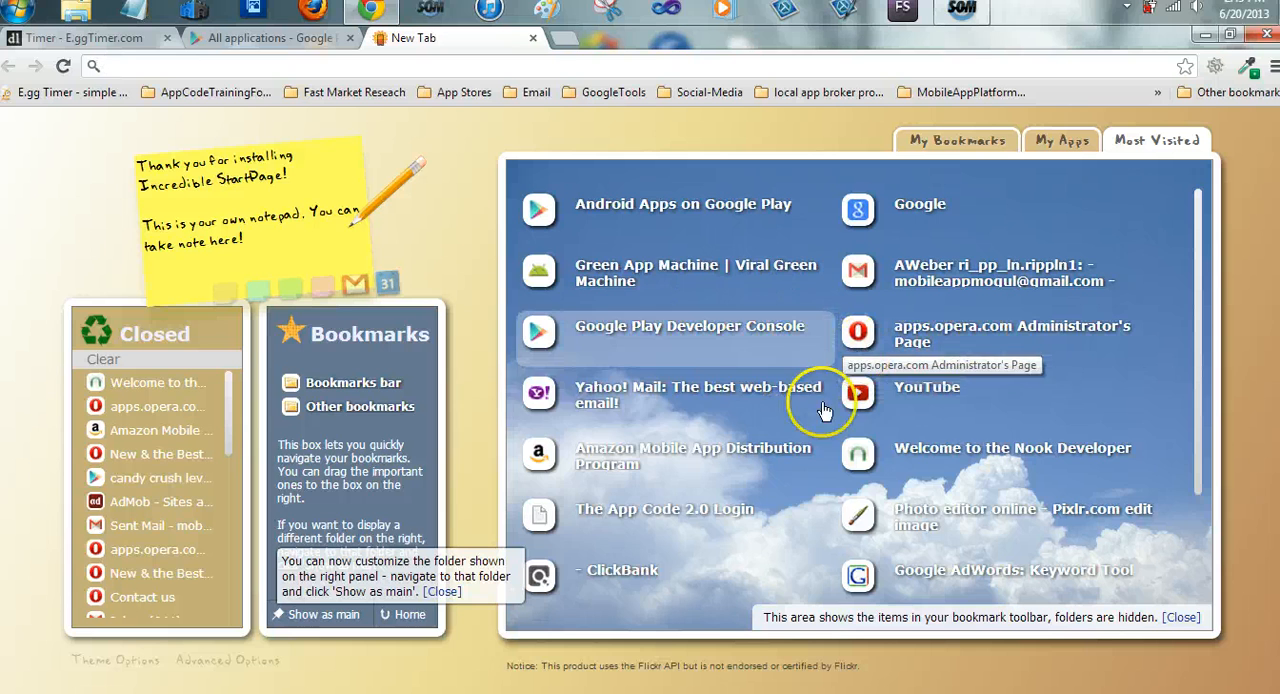
click(230, 92)
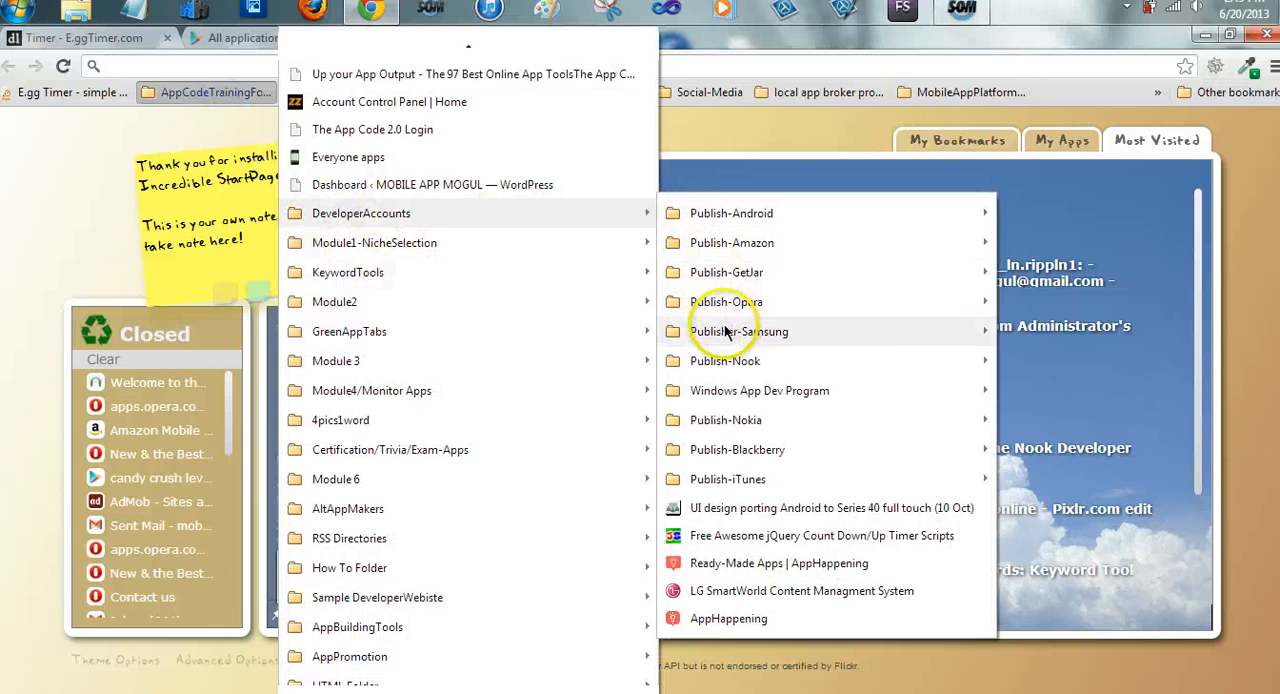
right_click(740, 331)
click(815, 322)
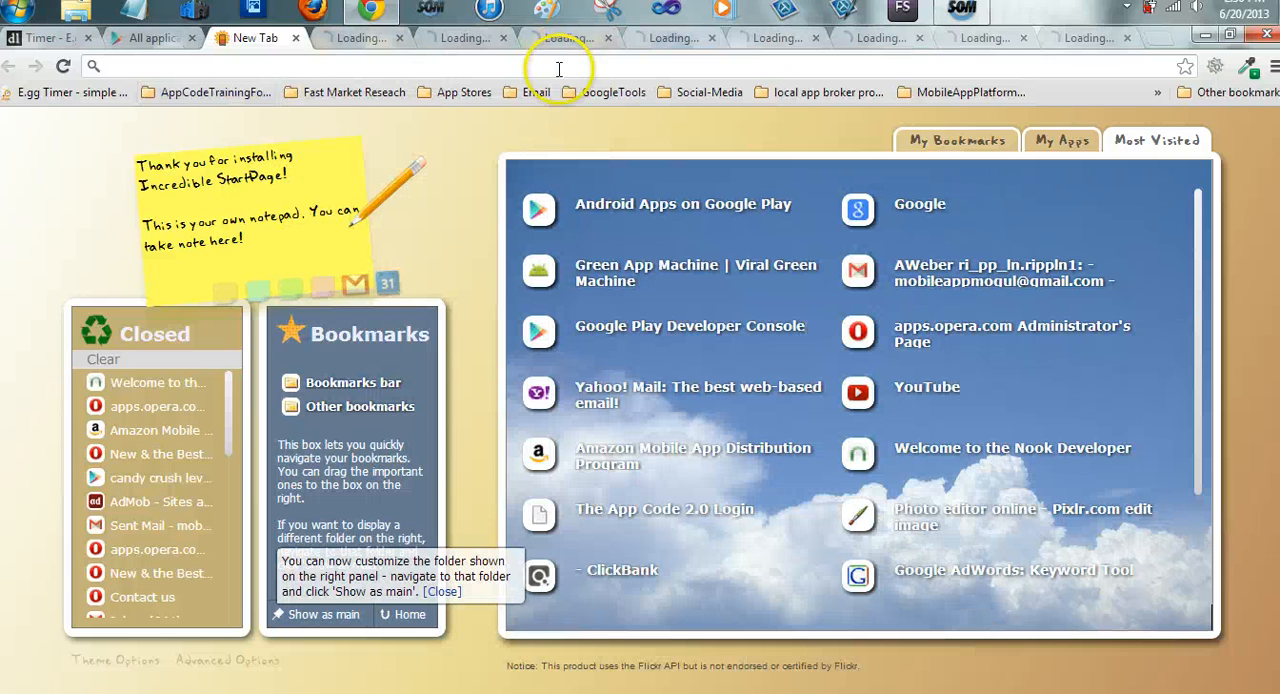
click(295, 38)
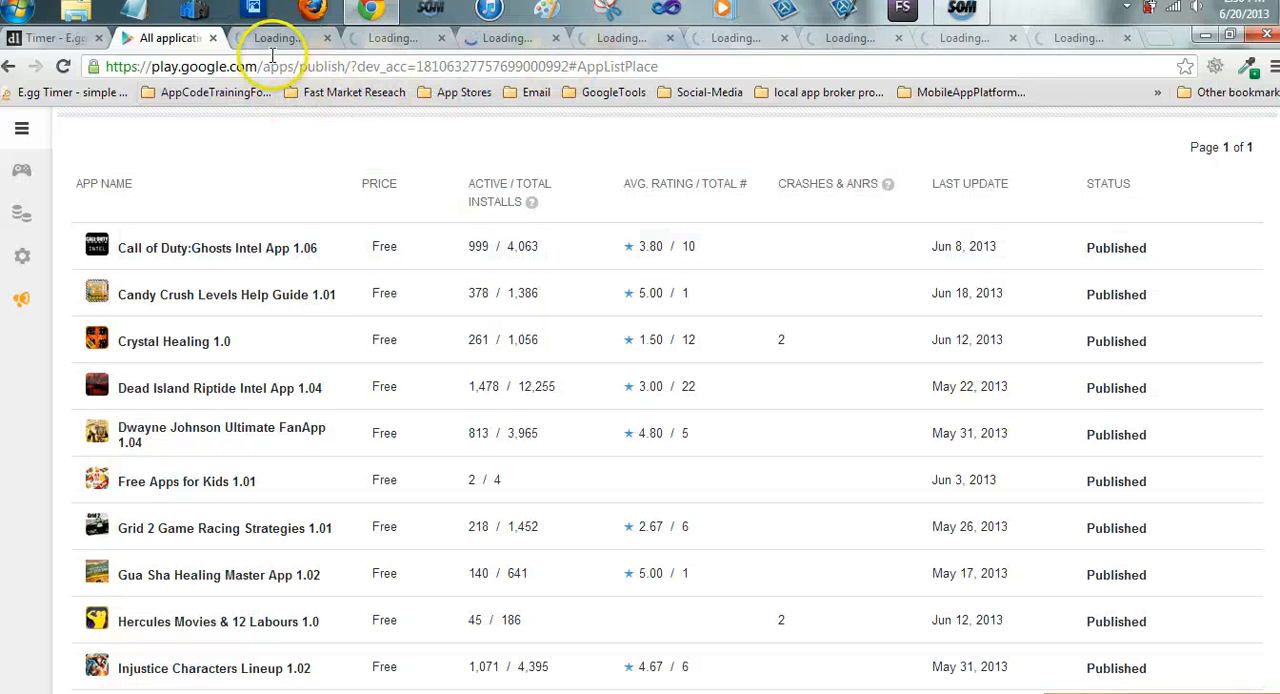
click(272, 44)
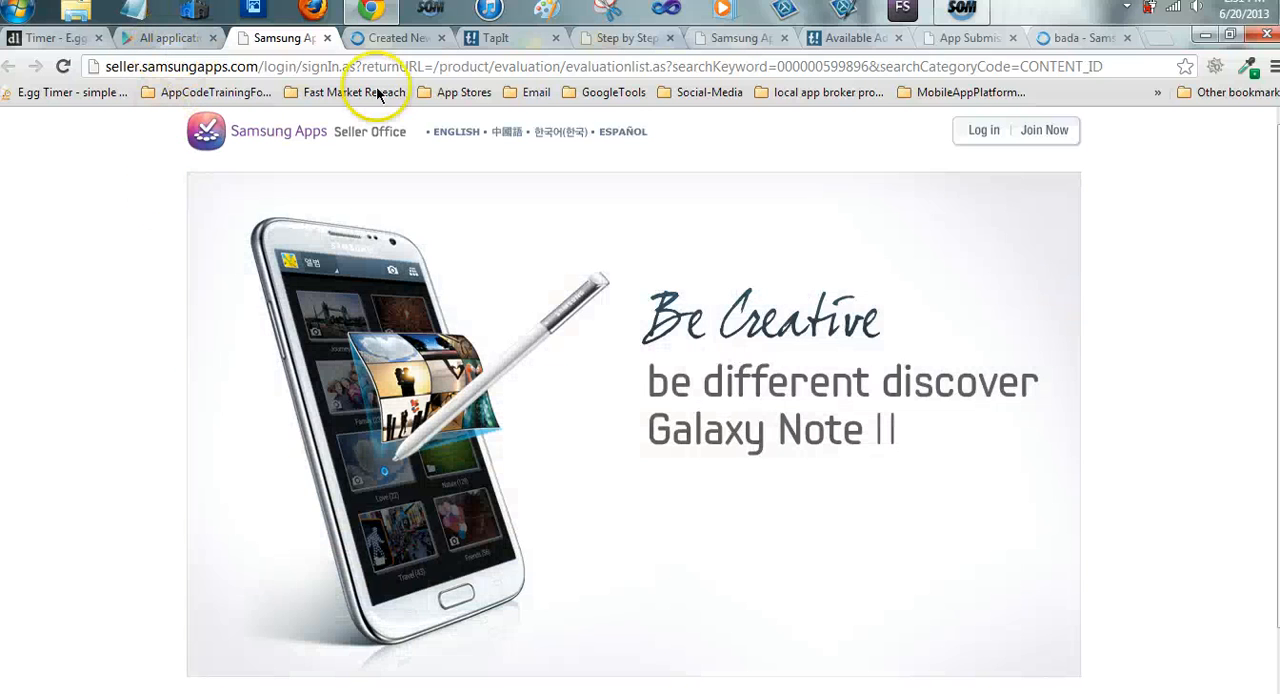
Open the Green App Machine member site in a new tab
click(1158, 37)
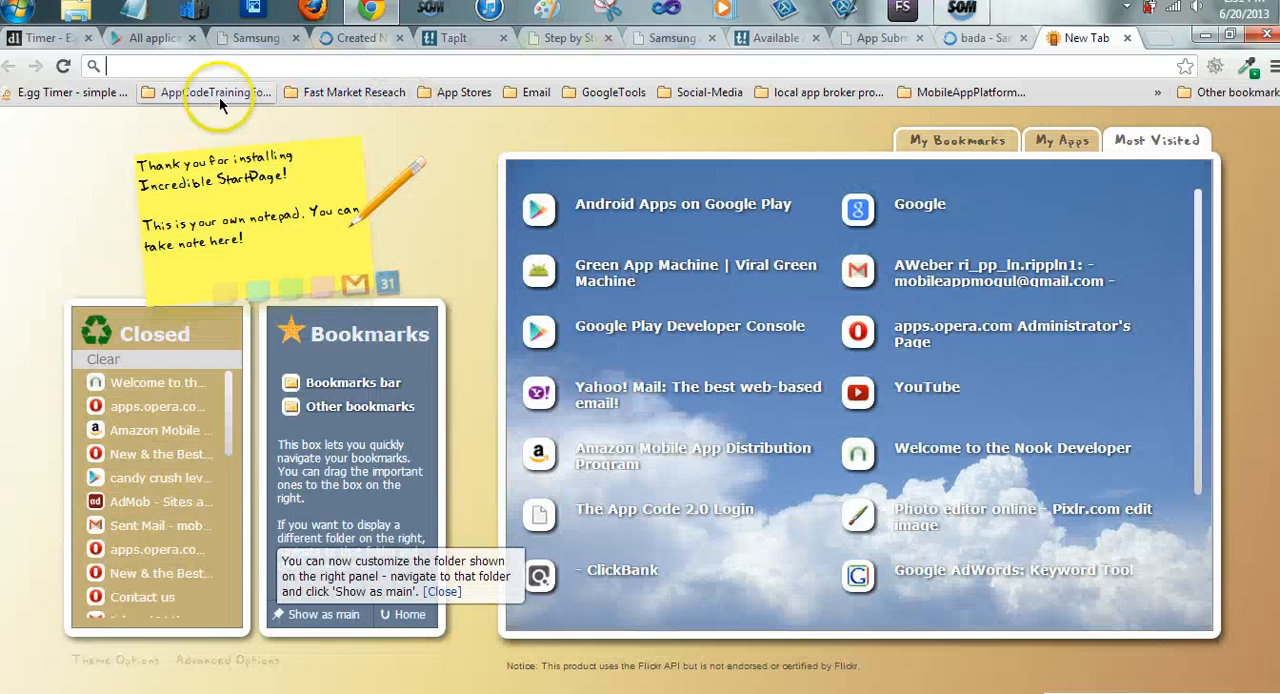
click(525, 266)
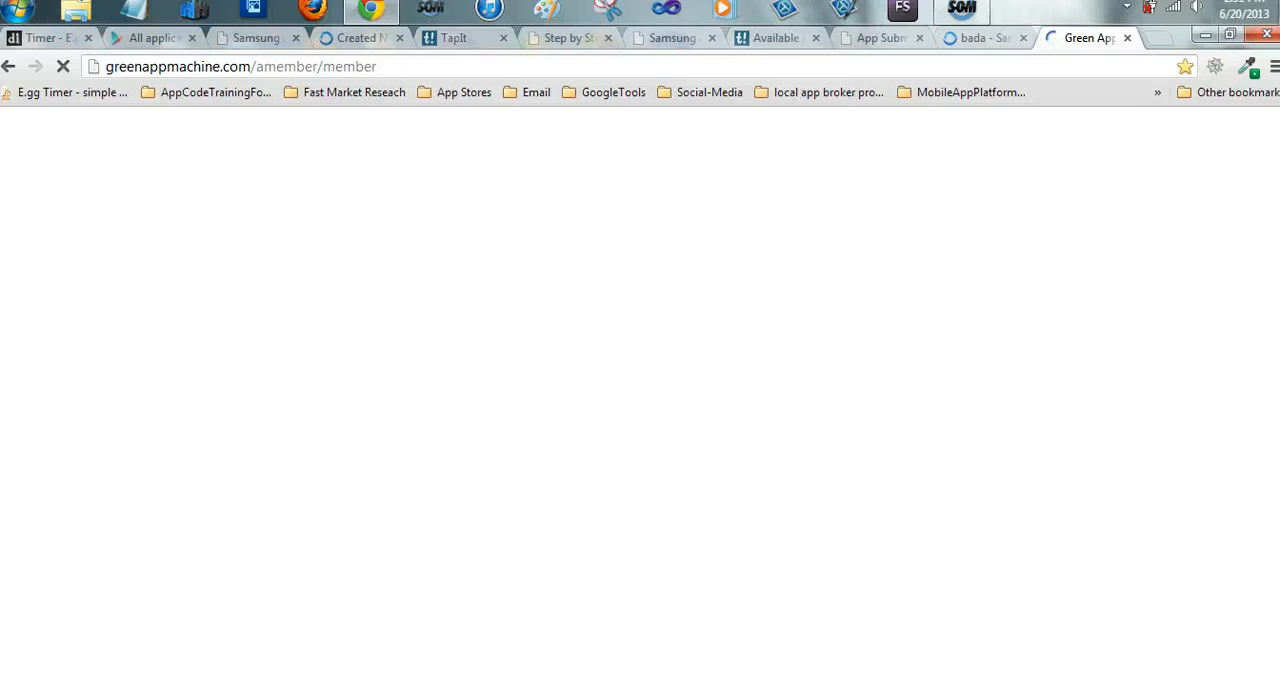
Log in to the member area with the saved username and password, and open the Green App Machine resource
scroll(507, 420, down, 3)
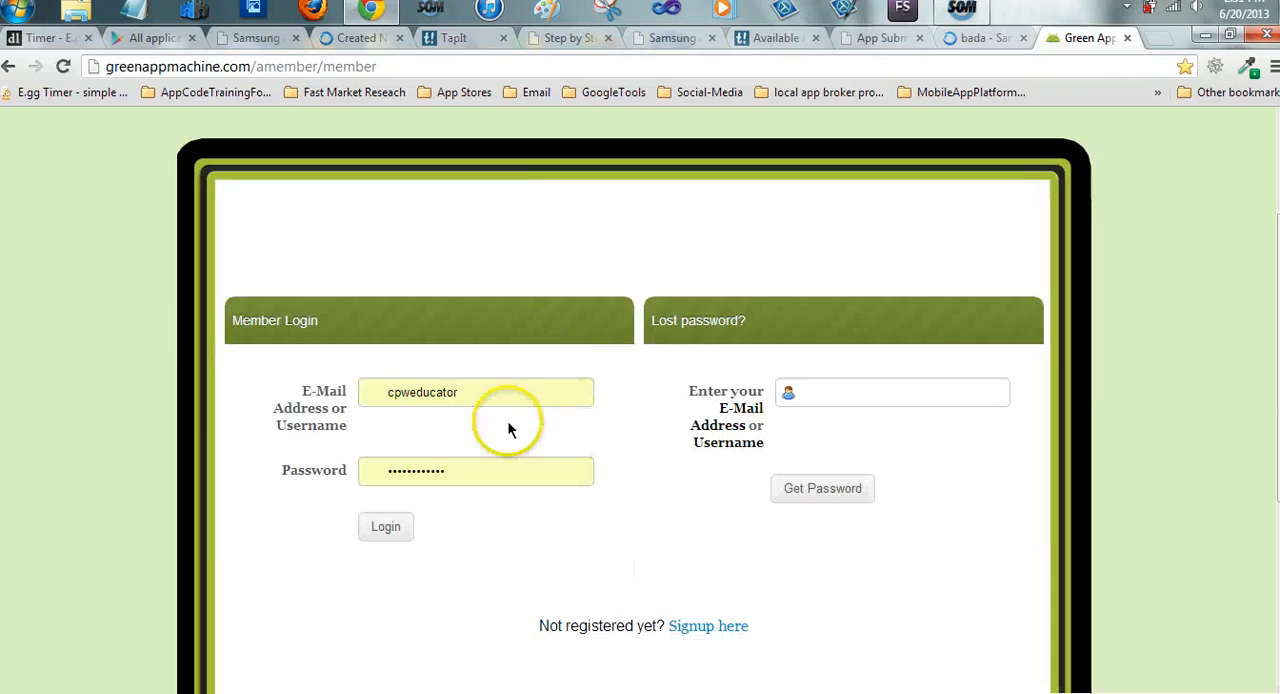
drag(490, 396, 229, 364)
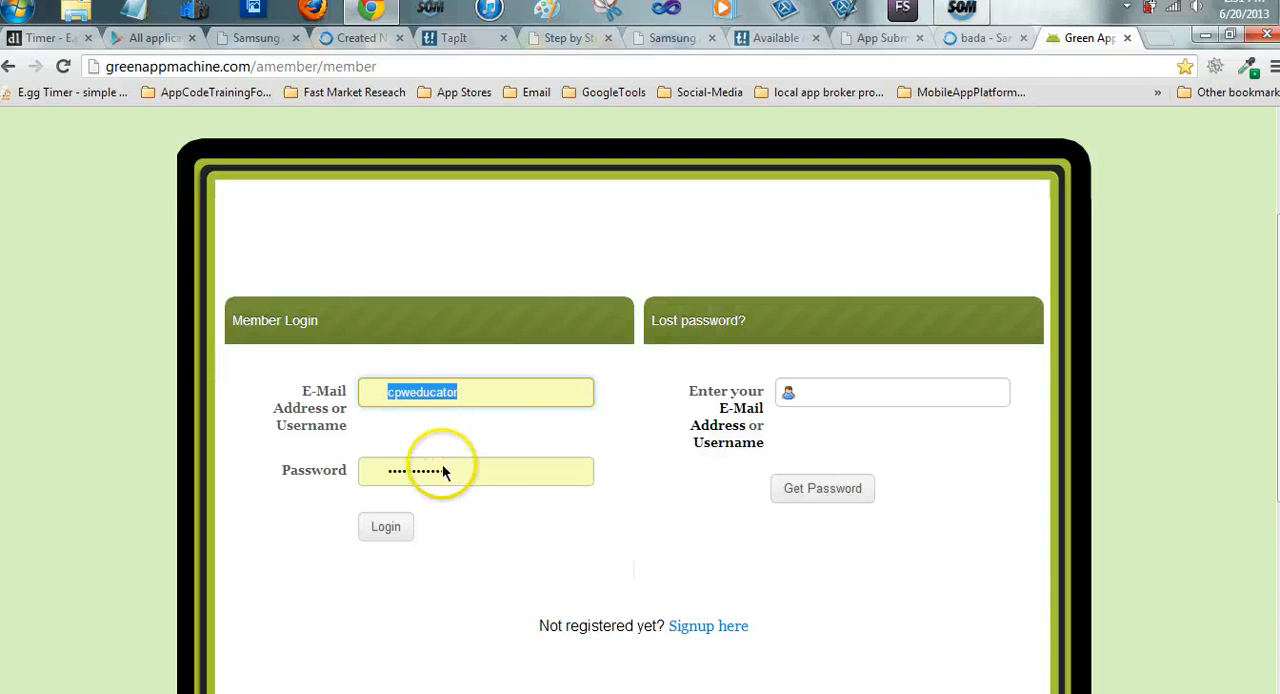
key(BackSpace)
click(476, 433)
click(398, 530)
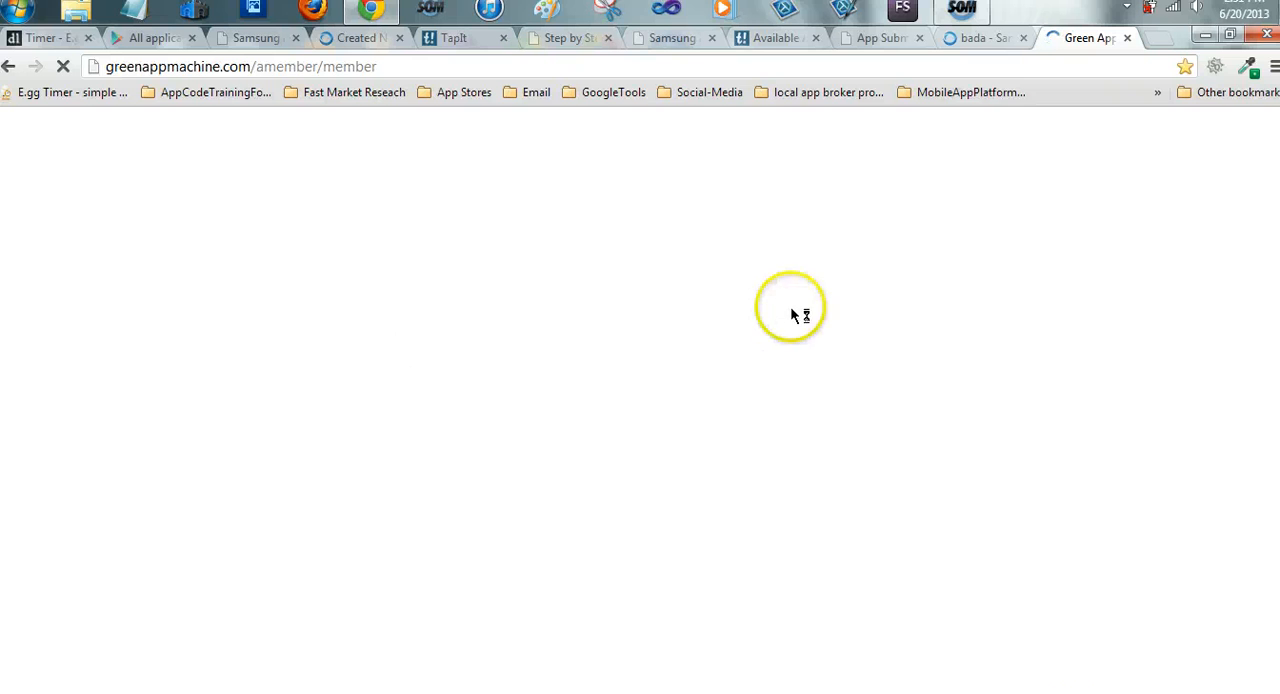
scroll(600, 350, down, 3)
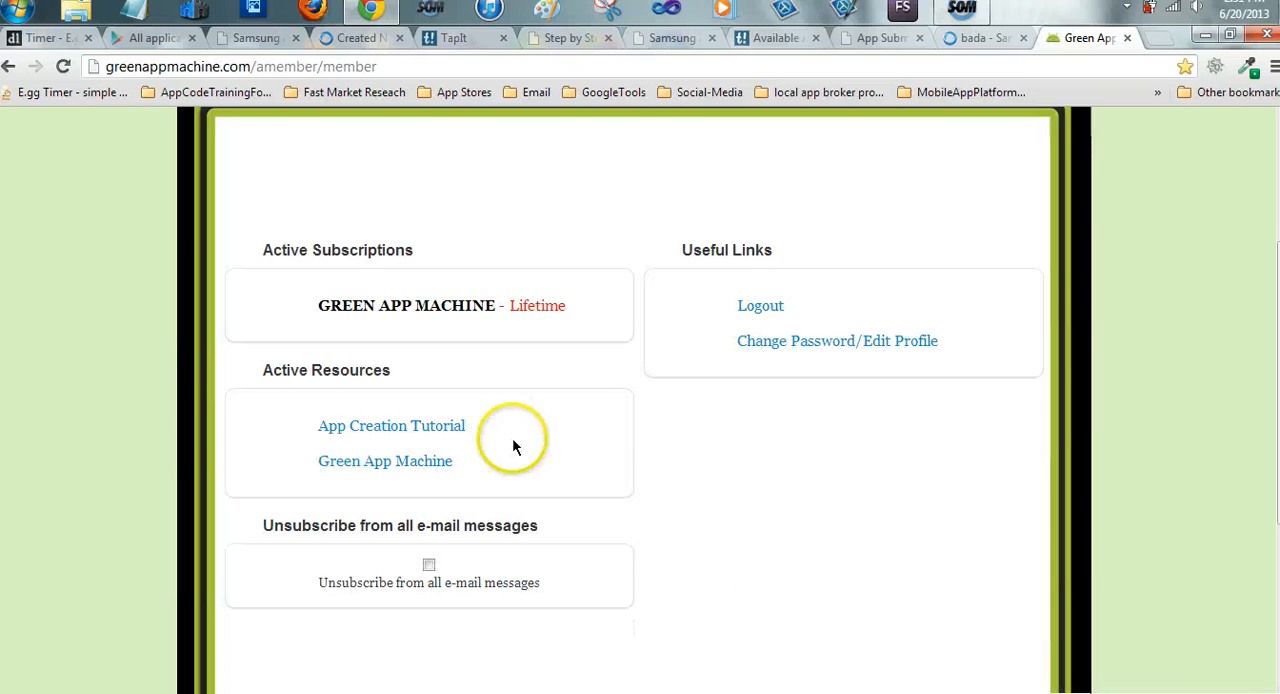
click(392, 466)
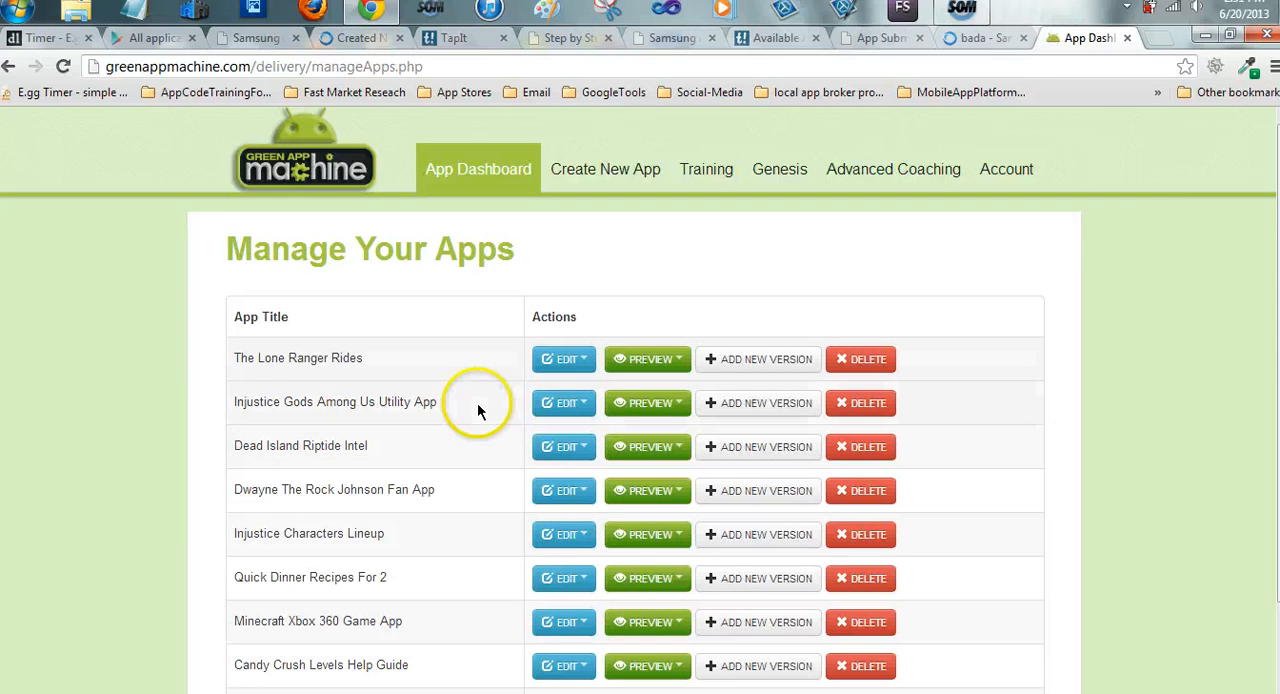
Open the preview of version v1.02 of The Lone Ranger Rides app and look it over
scroll(477, 402, down, 2)
scroll(496, 372, up, 2)
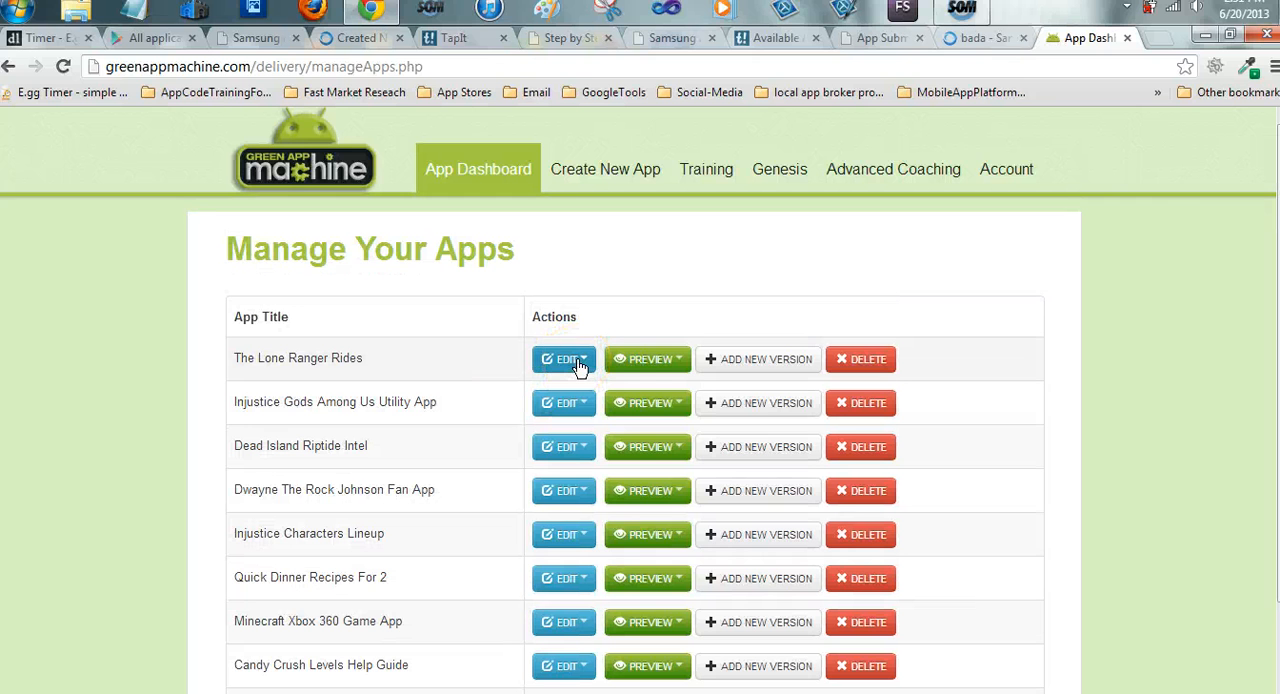
click(645, 360)
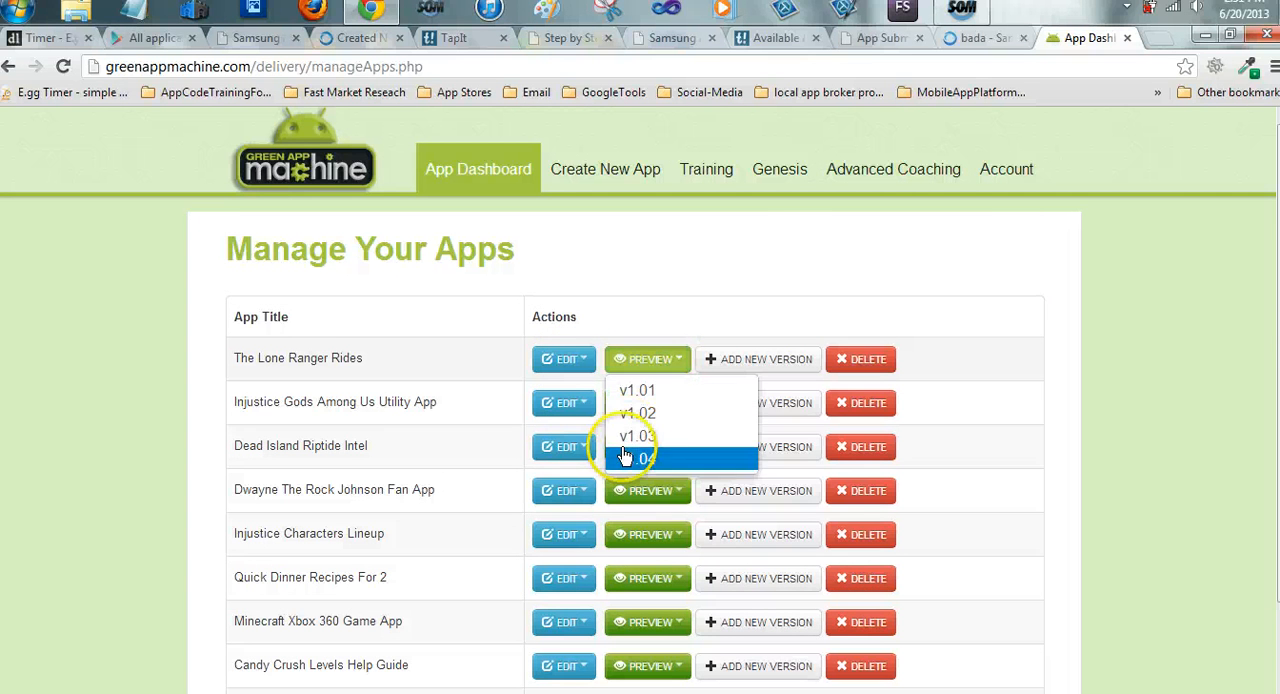
click(640, 413)
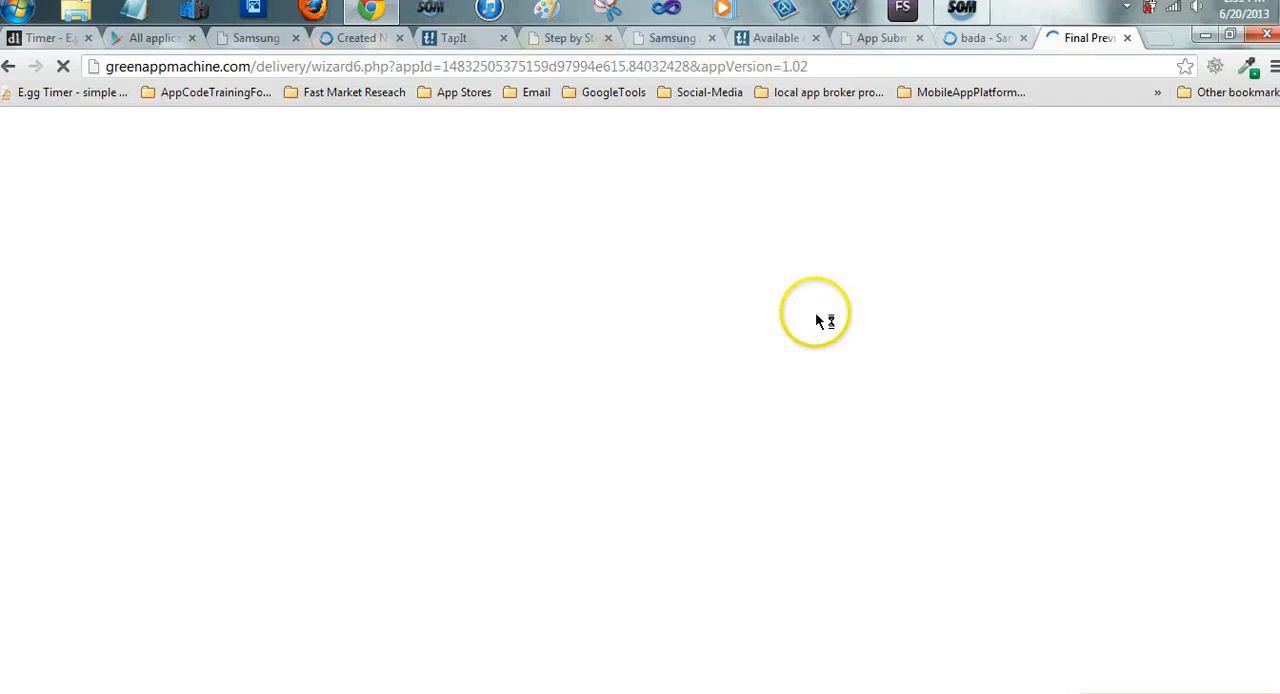
scroll(700, 310, down, 2)
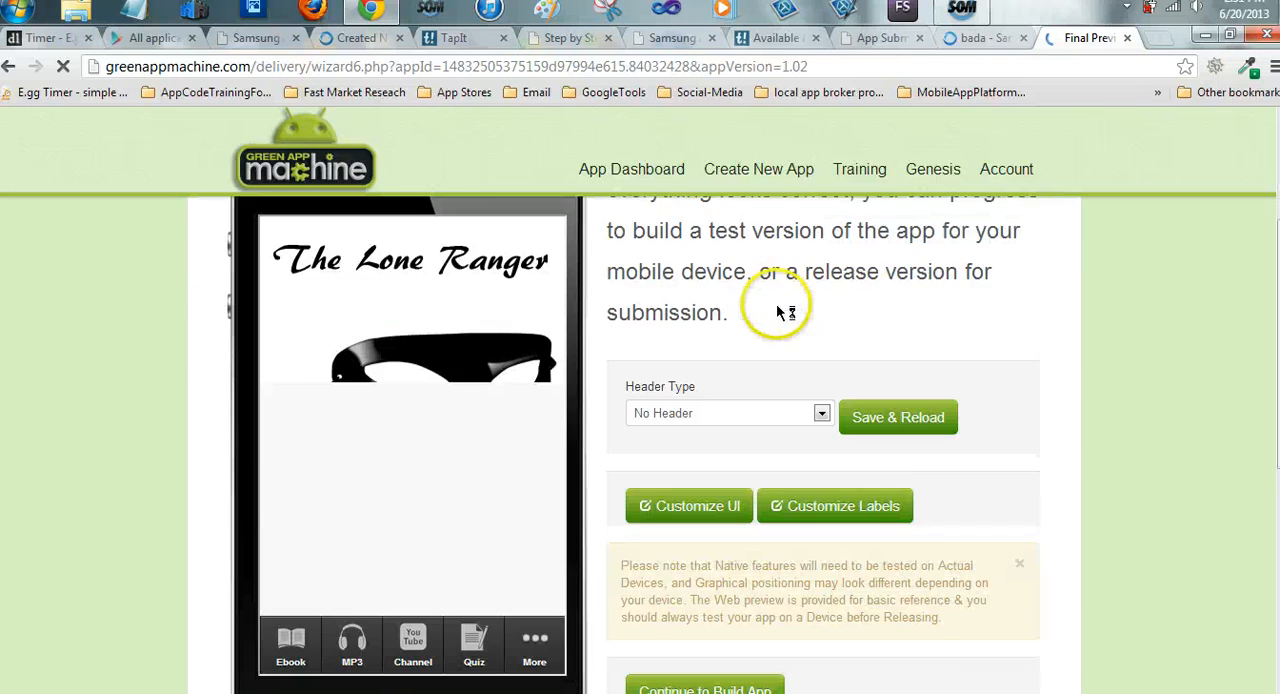
scroll(749, 288, up, 3)
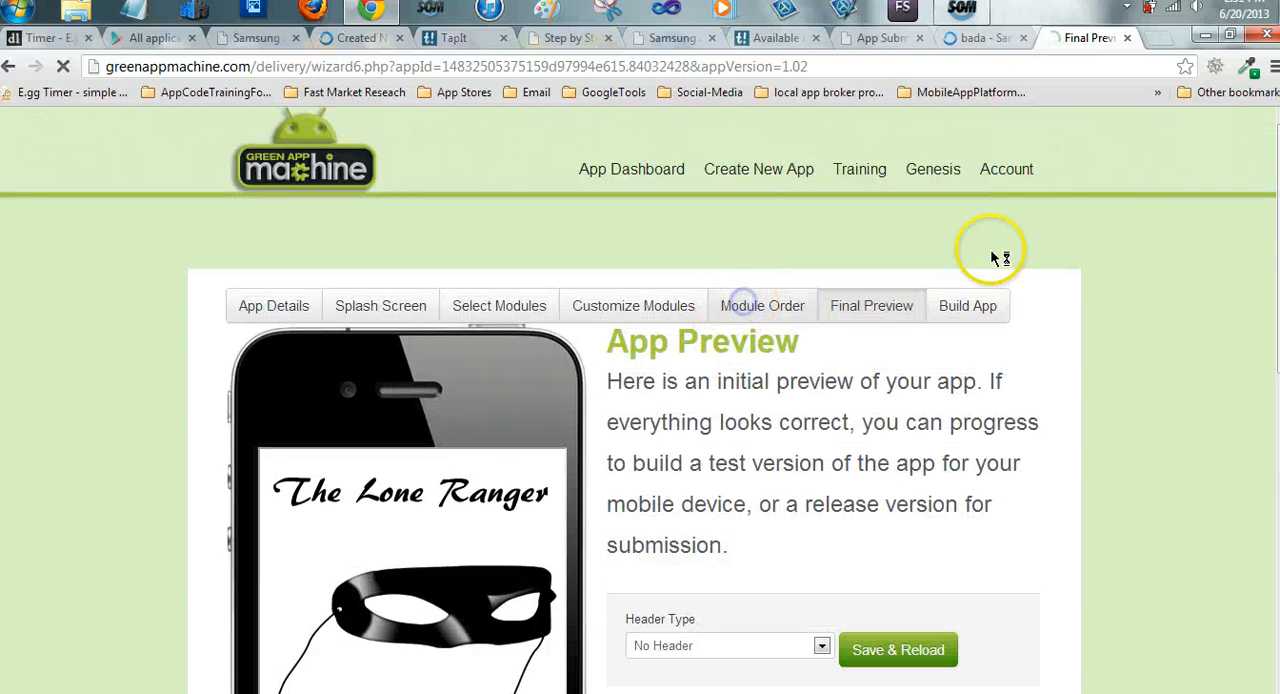
Open the app's Module Order page and review the order of its modules
click(762, 306)
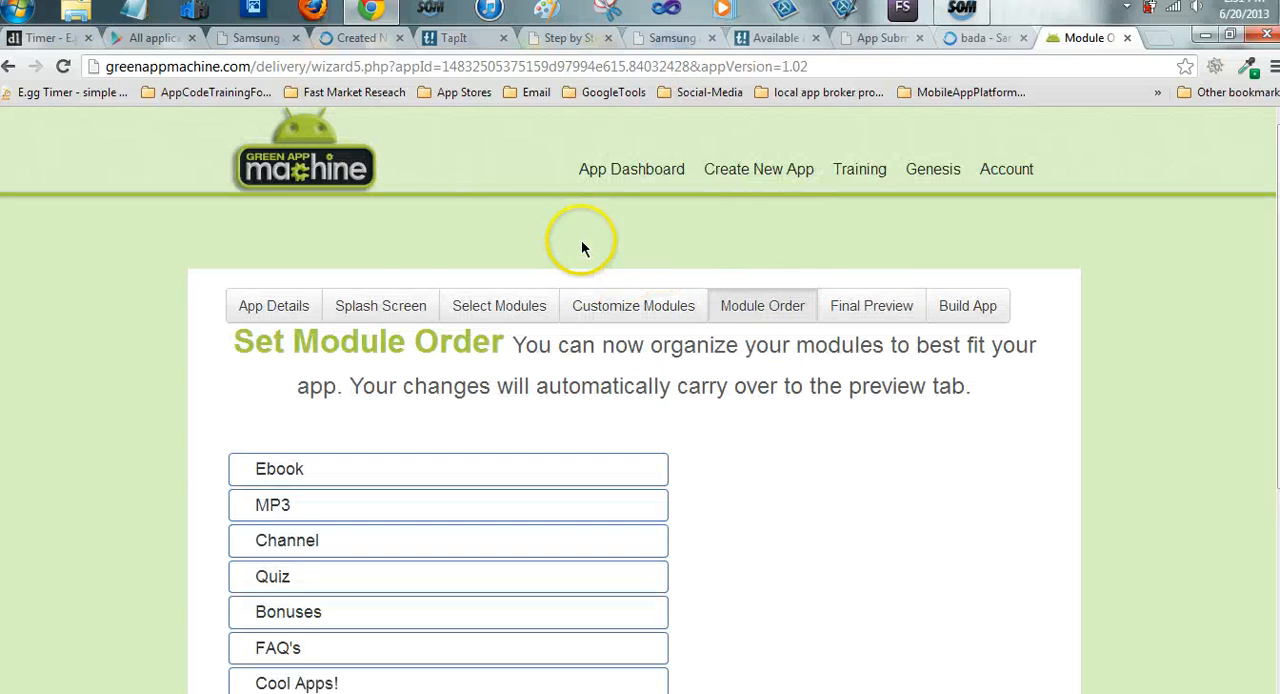
scroll(581, 248, down, 2)
scroll(570, 300, up, 2)
Open the Customize Modules page and review the app's full module list, including the AdMob module
click(636, 316)
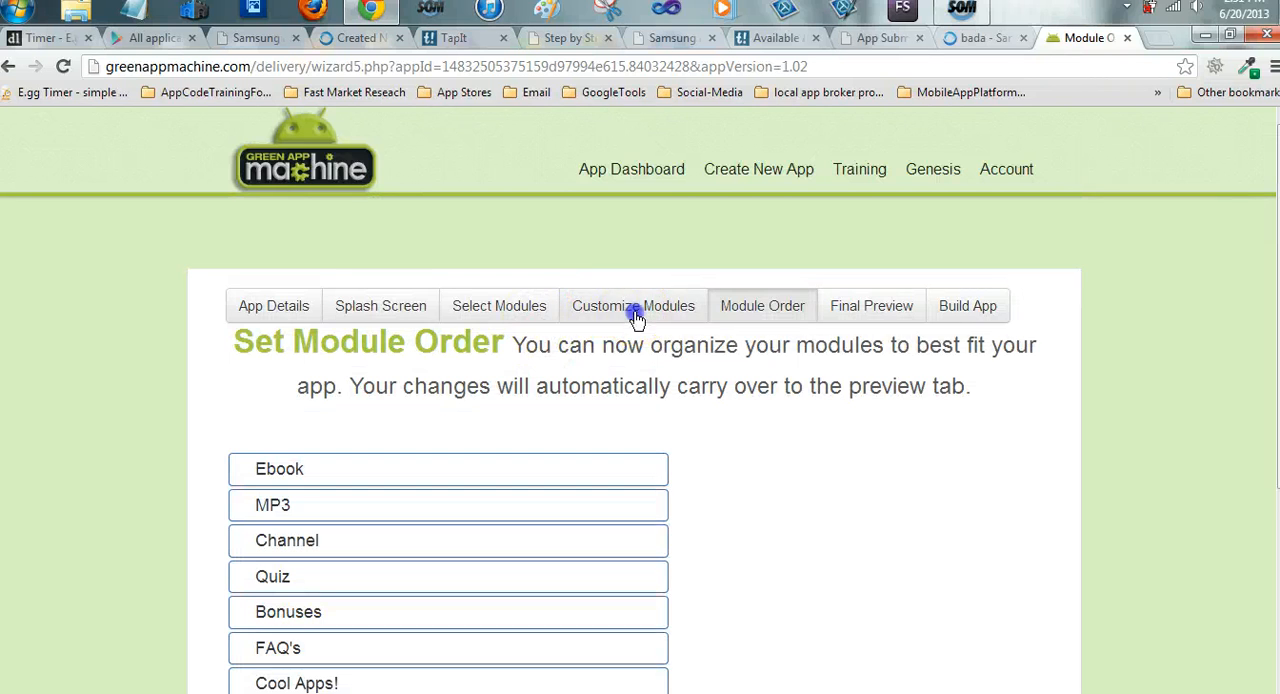
scroll(664, 390, down, 2)
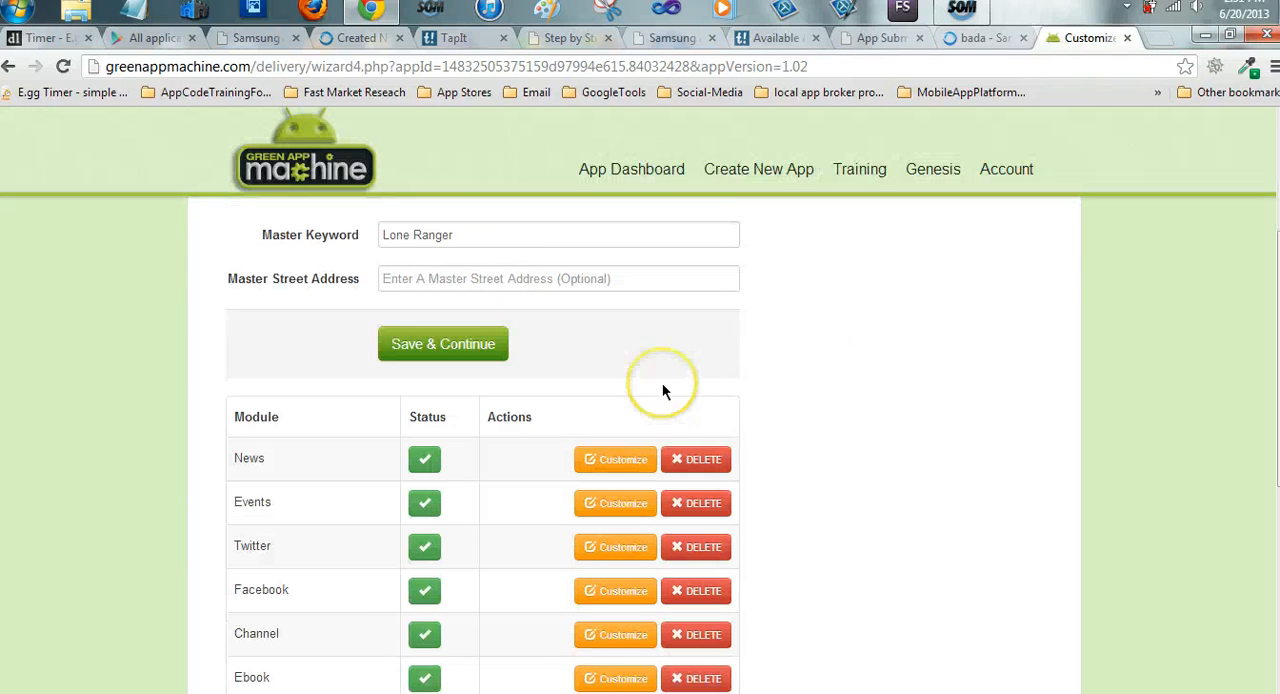
scroll(662, 390, down, 1)
scroll(700, 420, down, 3)
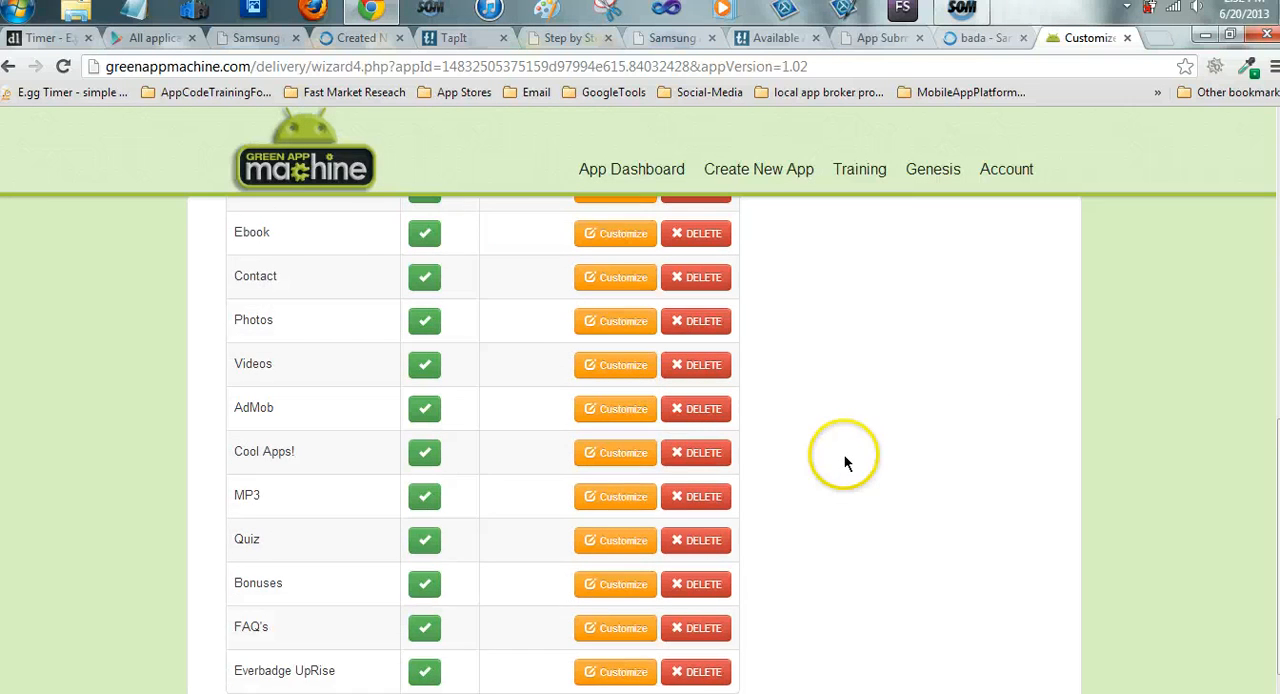
scroll(844, 454, down, 1)
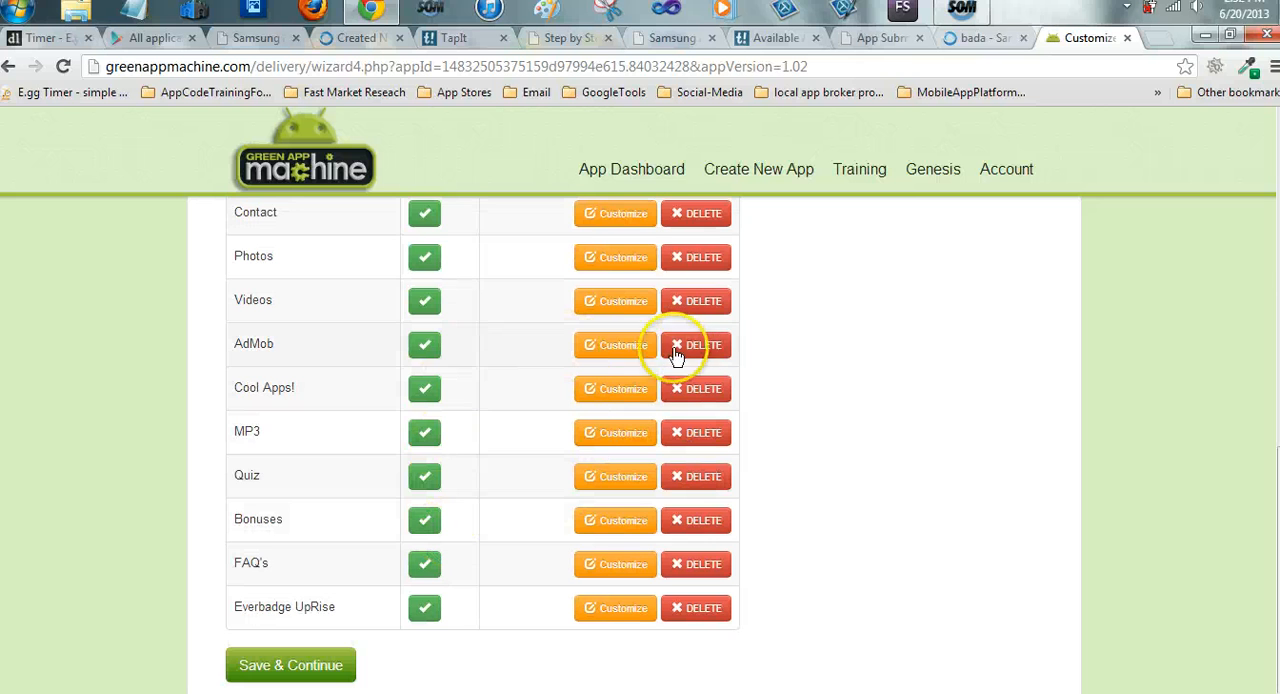
scroll(290, 380, up, 1)
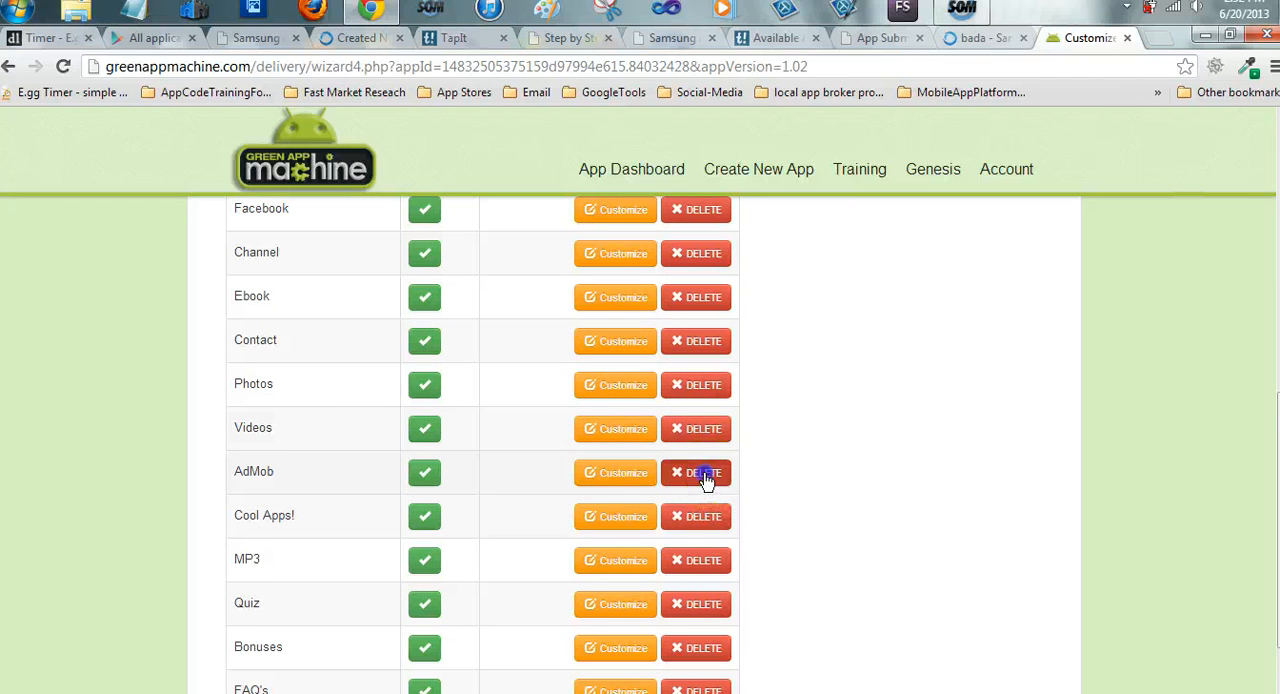
scroll(706, 480, down, 1)
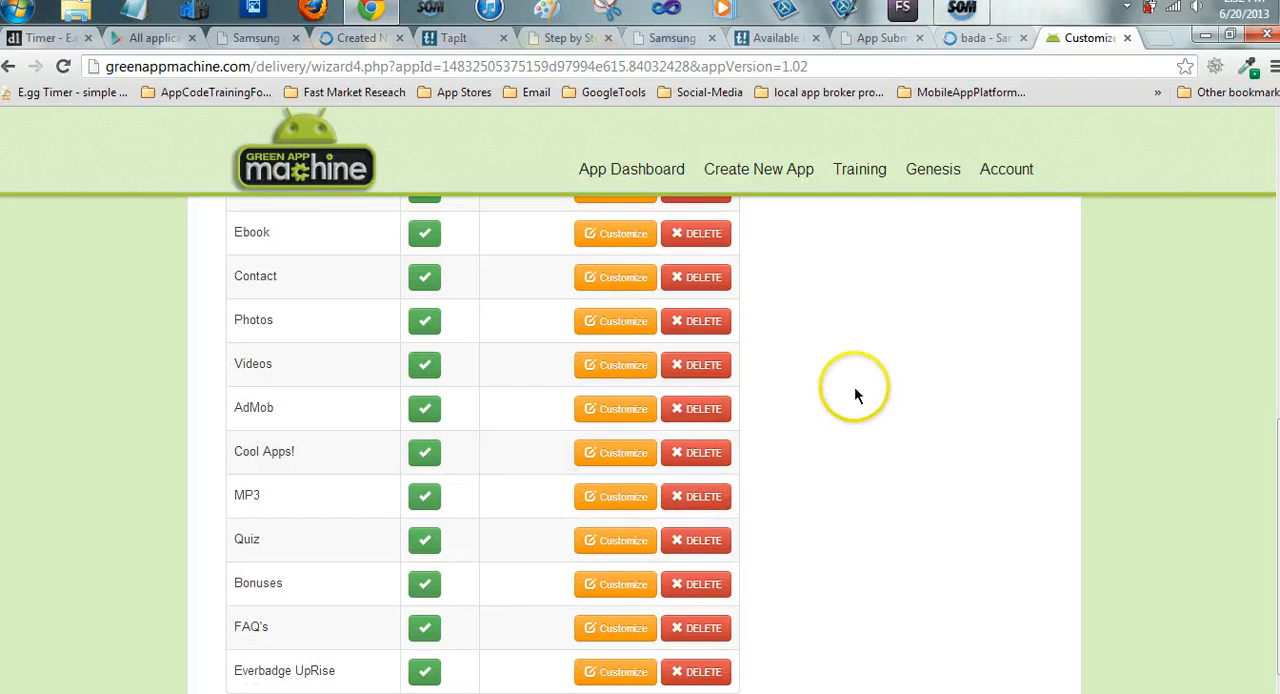
scroll(475, 463, down, 1)
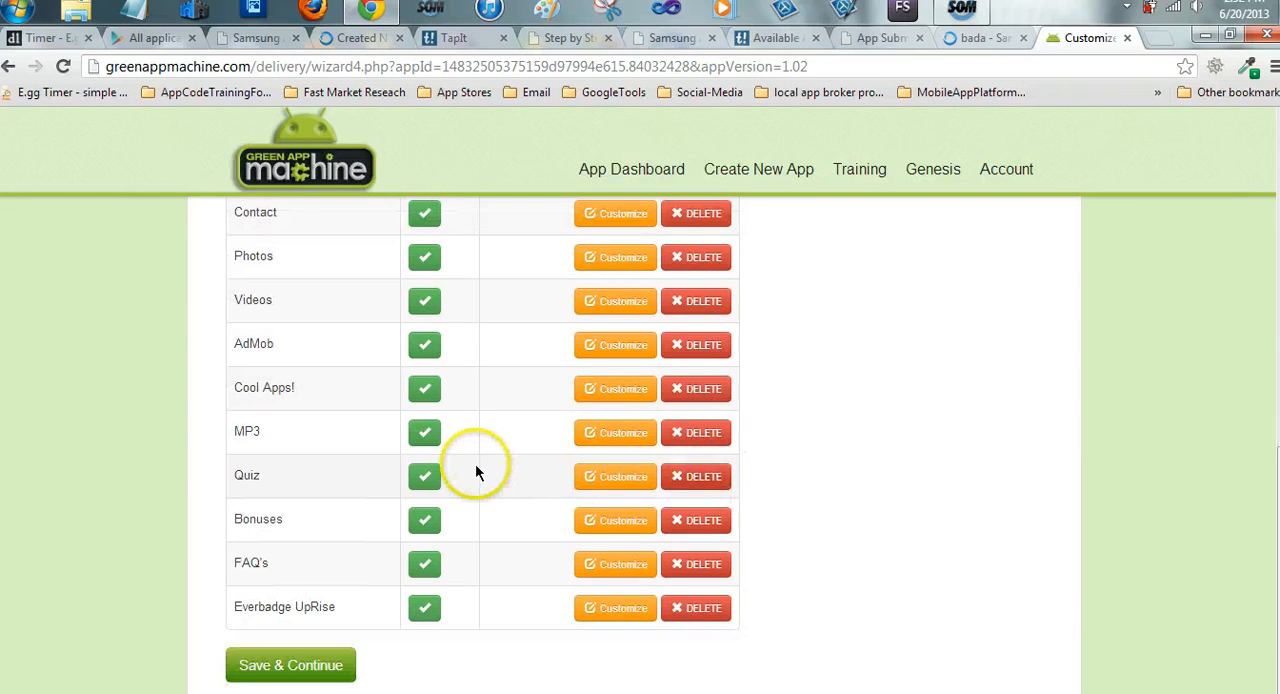
scroll(475, 459, up, 5)
scroll(475, 466, up, 4)
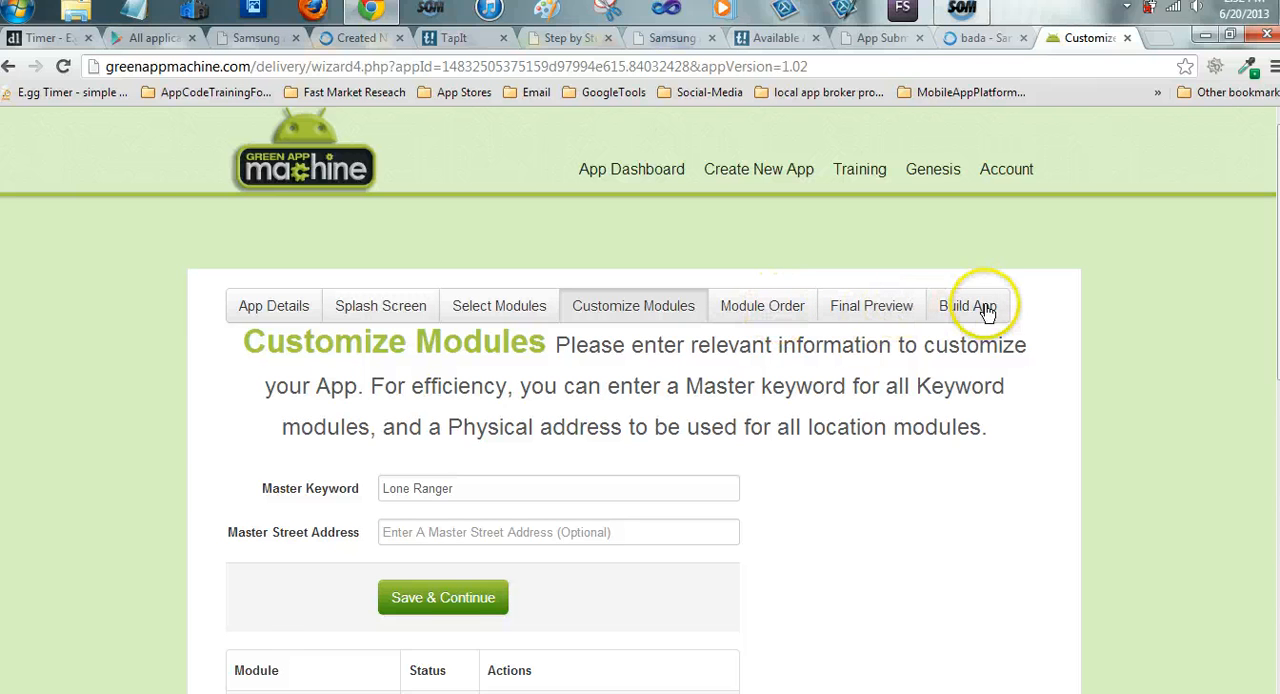
Open the Build App page and request an Android preview build of the Lone Ranger app
scroll(985, 310, down, 1)
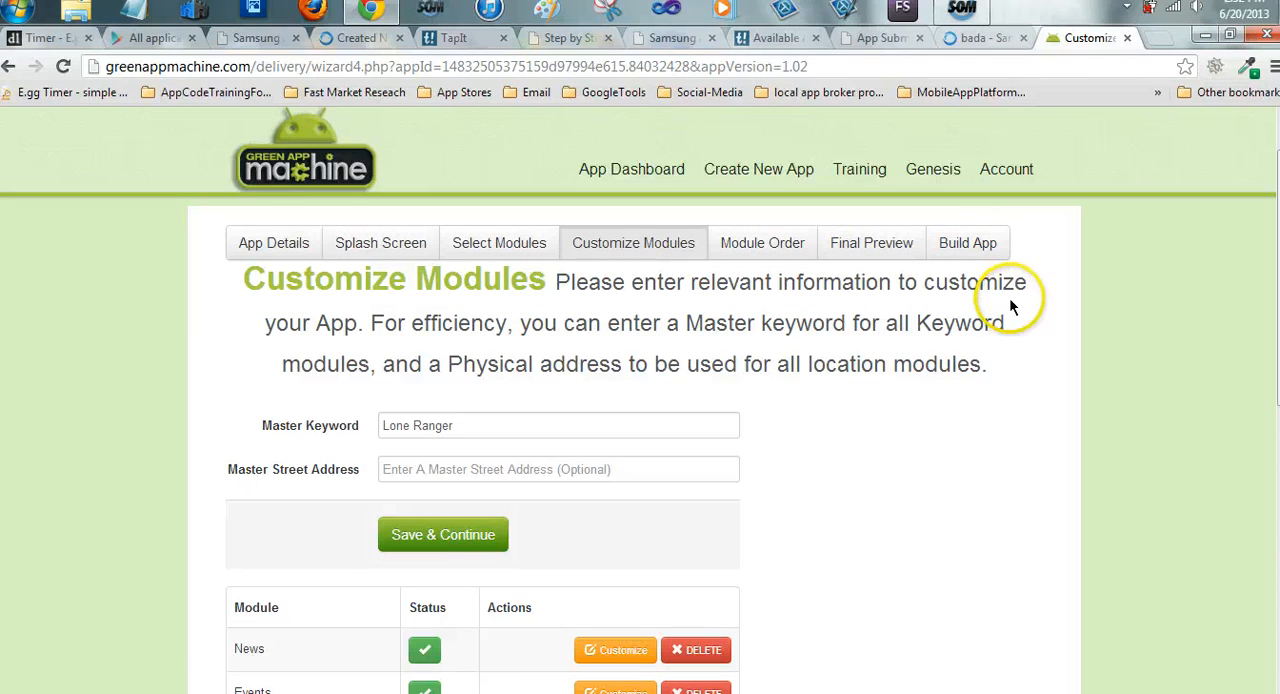
click(975, 245)
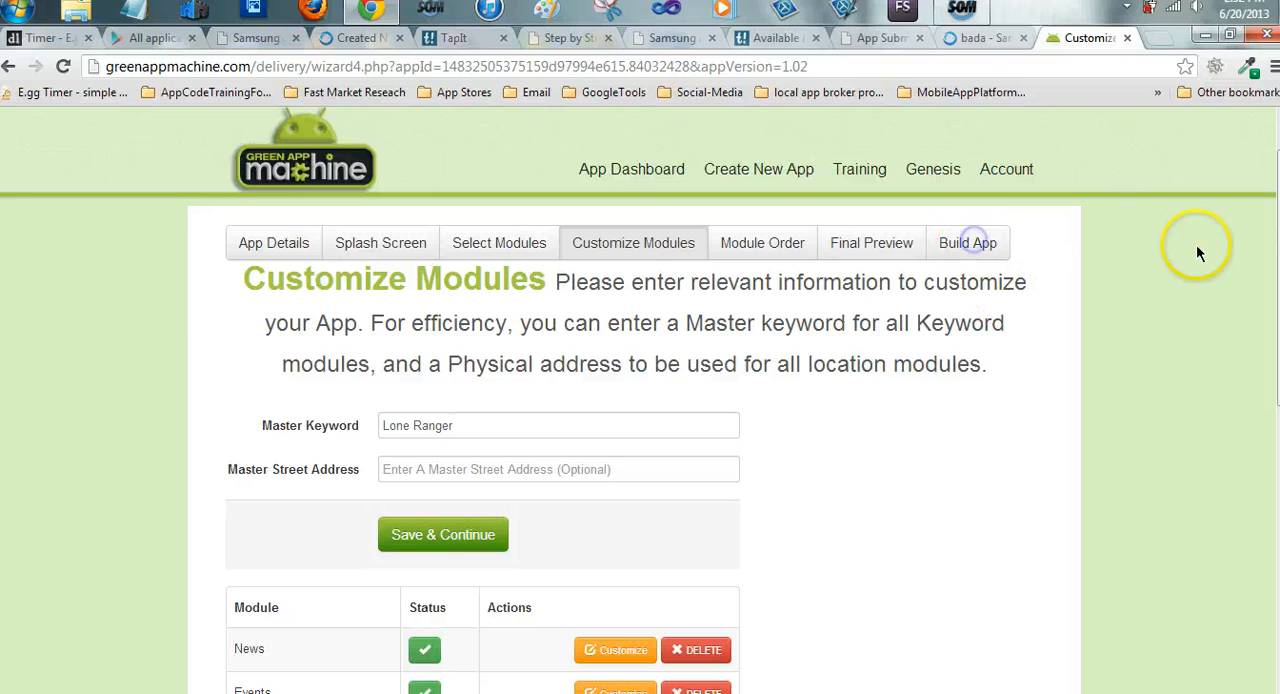
scroll(871, 350, down, 4)
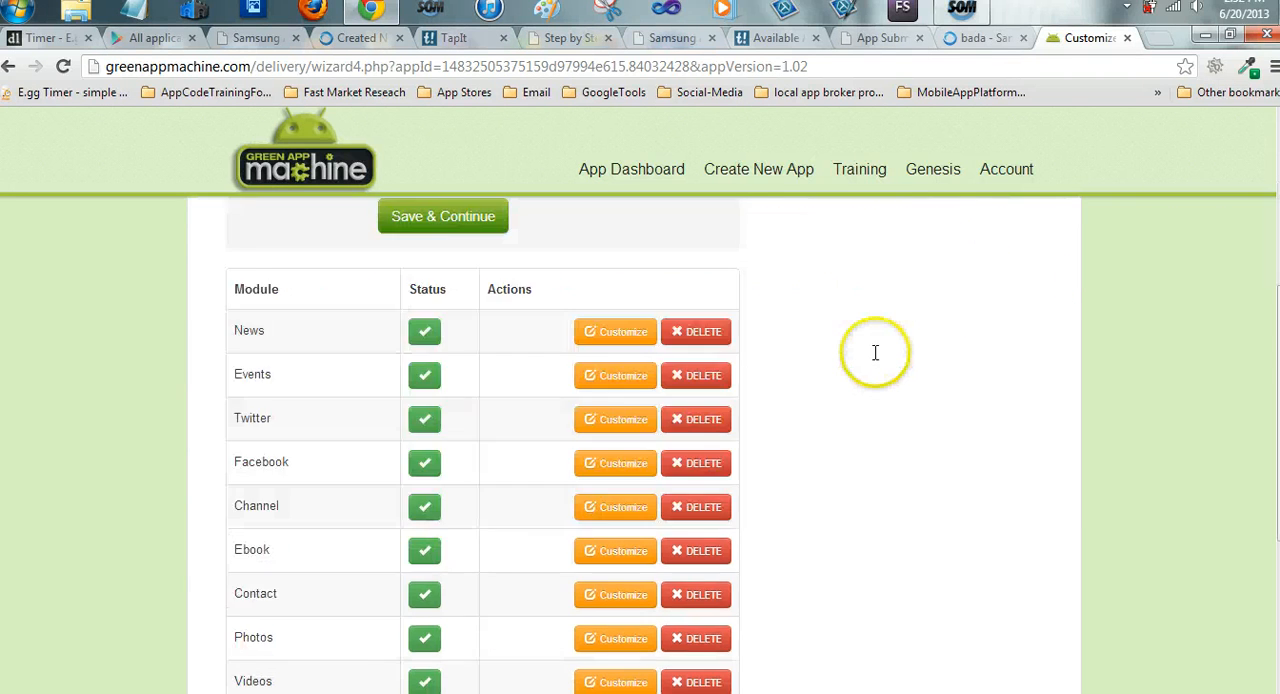
scroll(871, 350, up, 5)
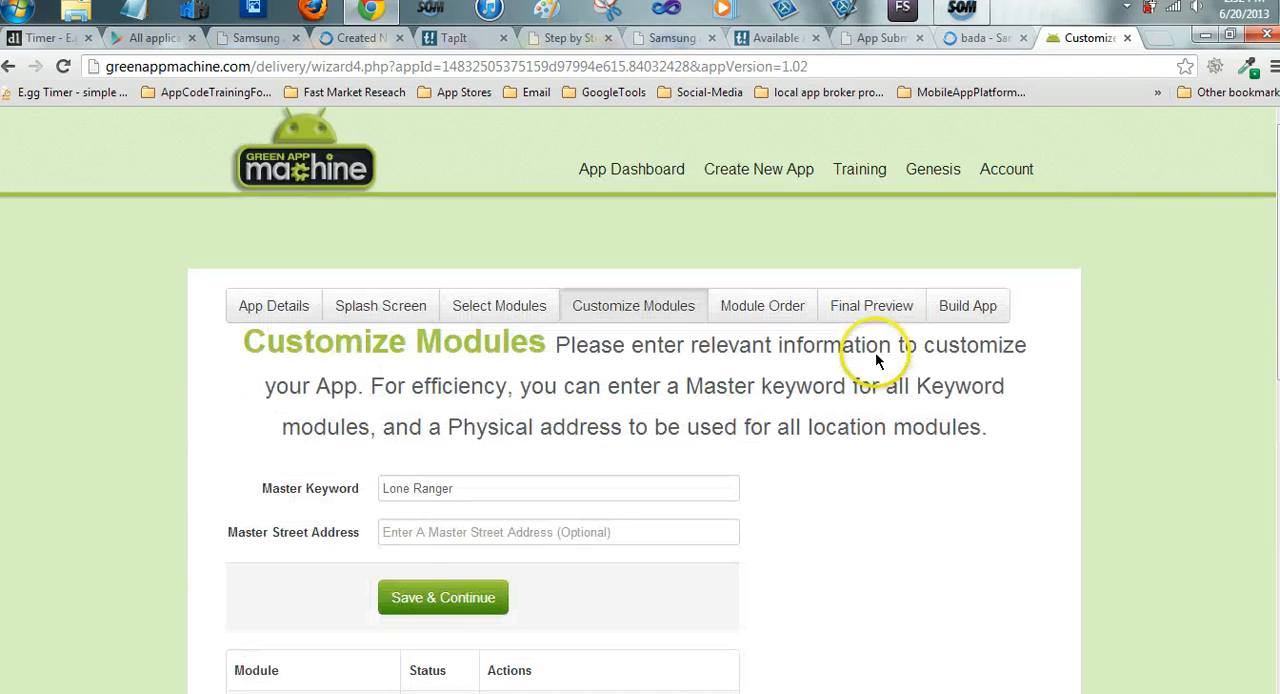
click(975, 310)
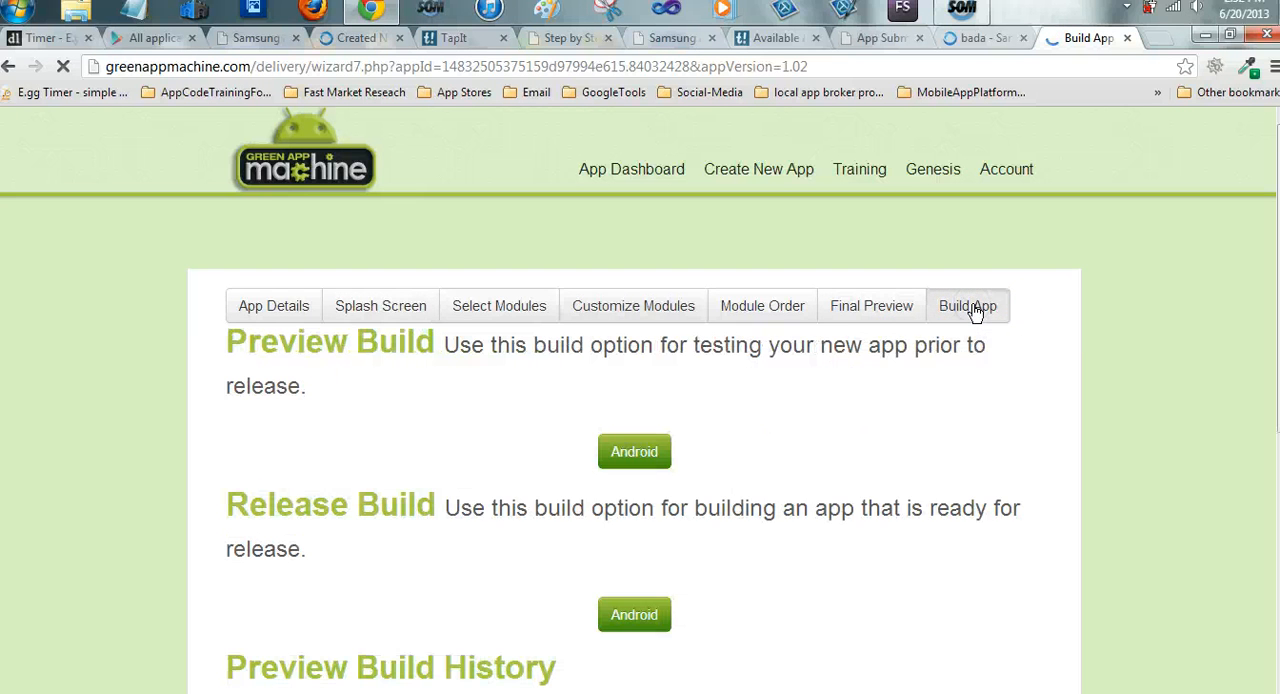
scroll(758, 372, down, 2)
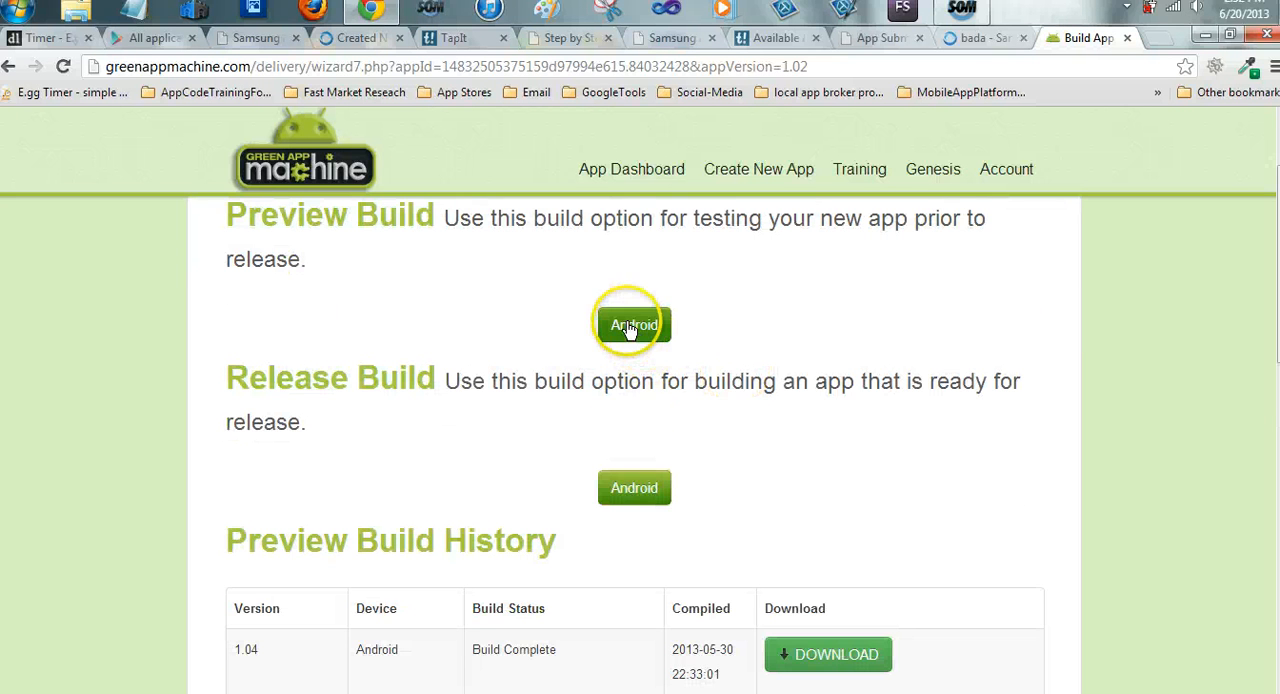
click(650, 325)
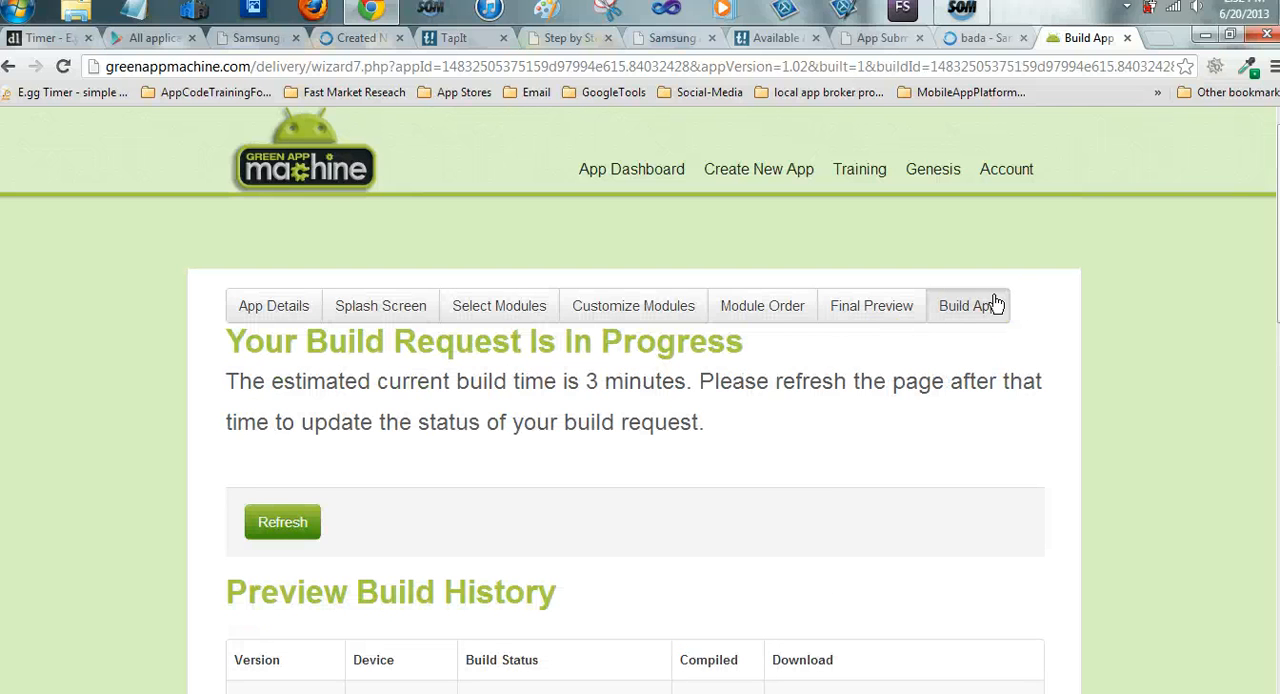
Check the progress of the requested build in the Preview Build History
scroll(816, 390, down, 3)
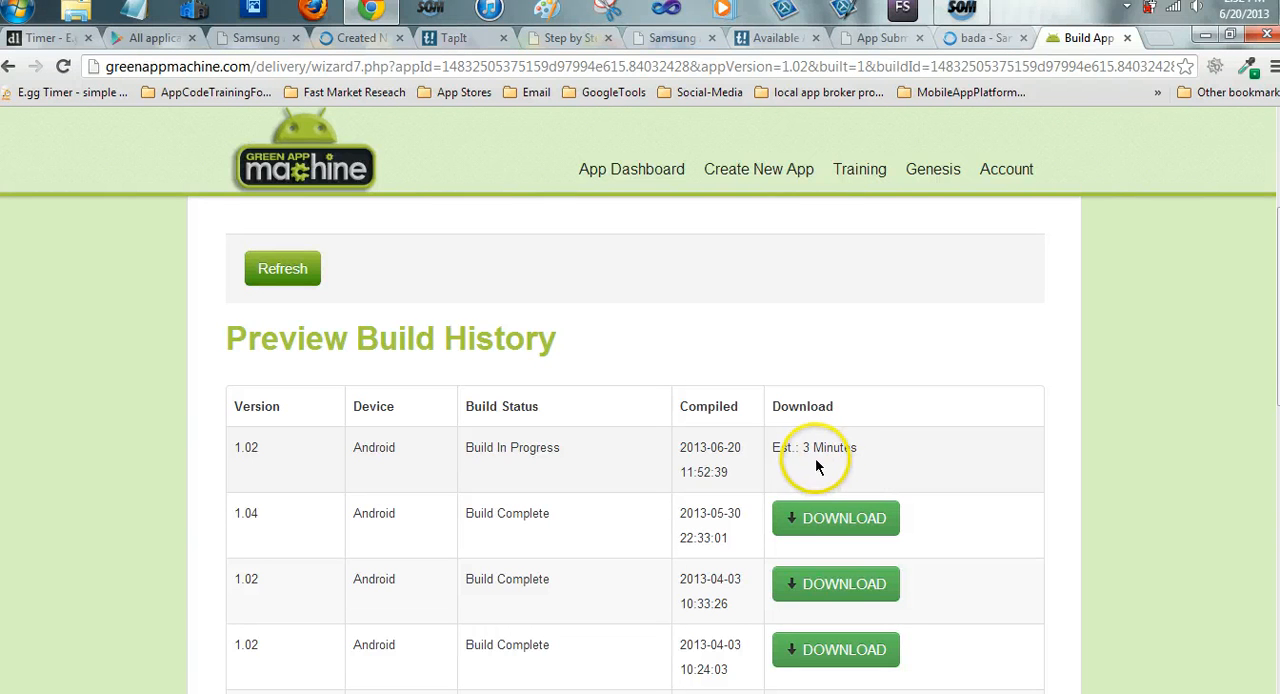
scroll(853, 312, up, 3)
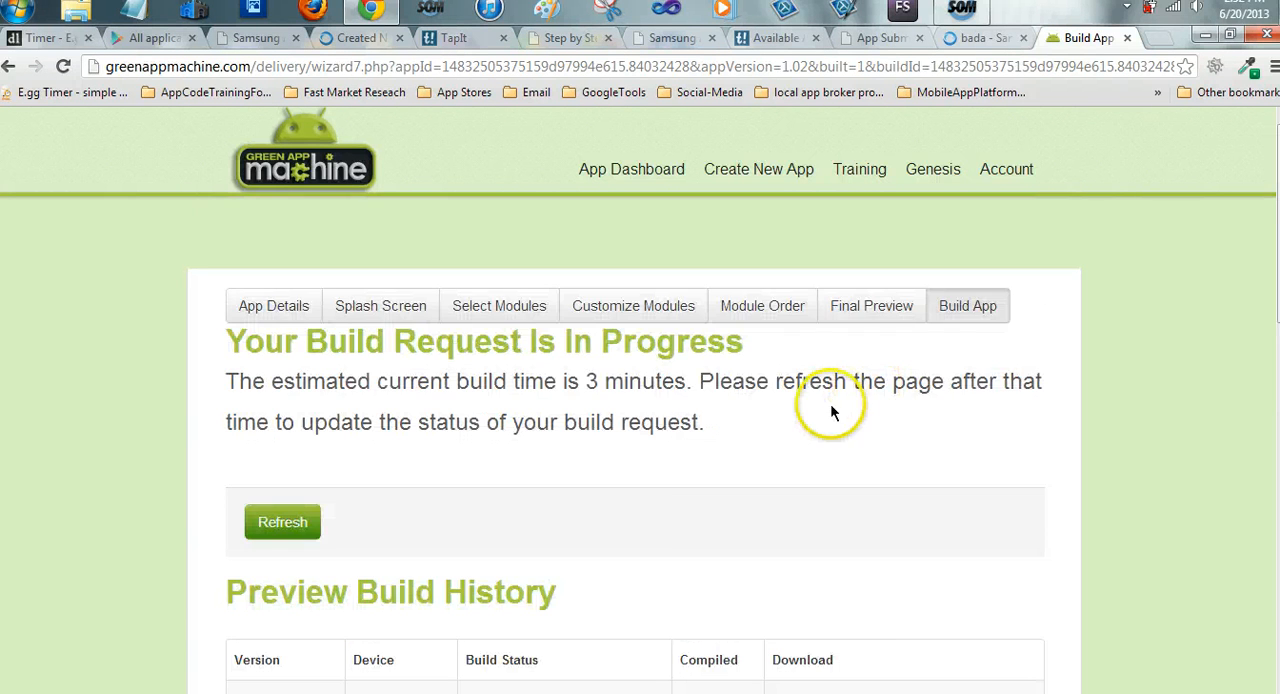
scroll(571, 334, down, 3)
scroll(470, 310, up, 3)
click(782, 436)
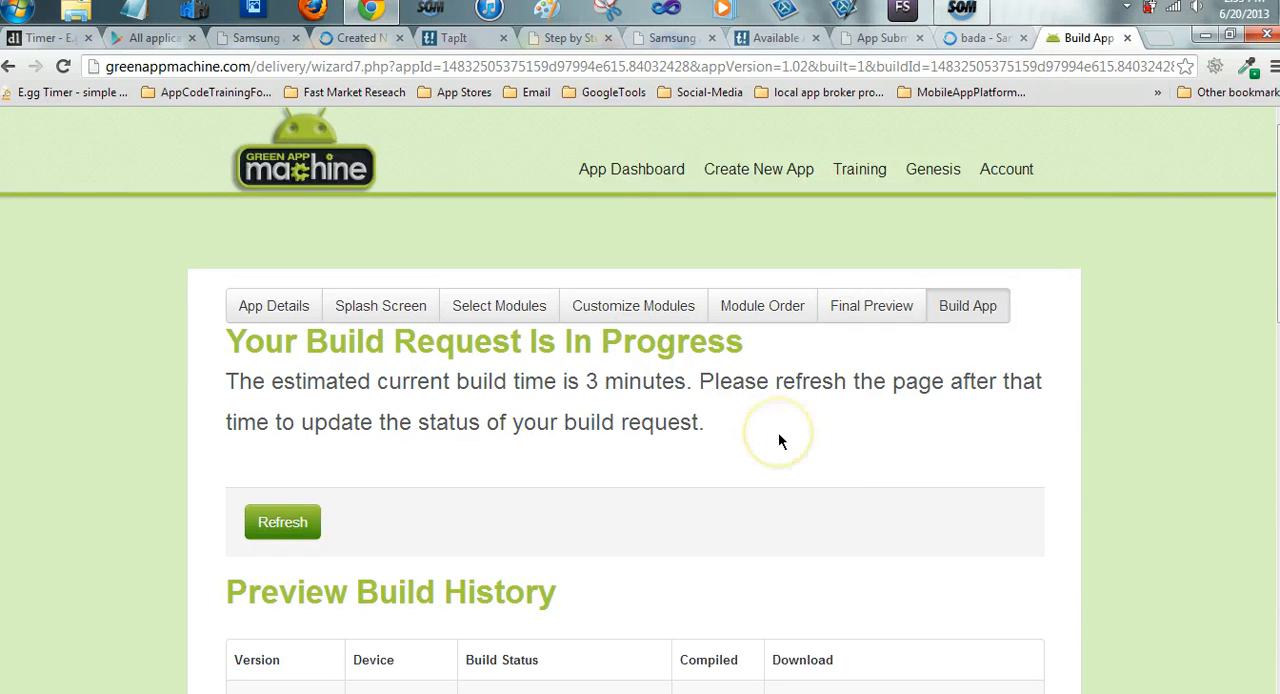
click(775, 429)
click(760, 442)
Refresh the build request status and review the Preview Build History and Release Build History
click(300, 521)
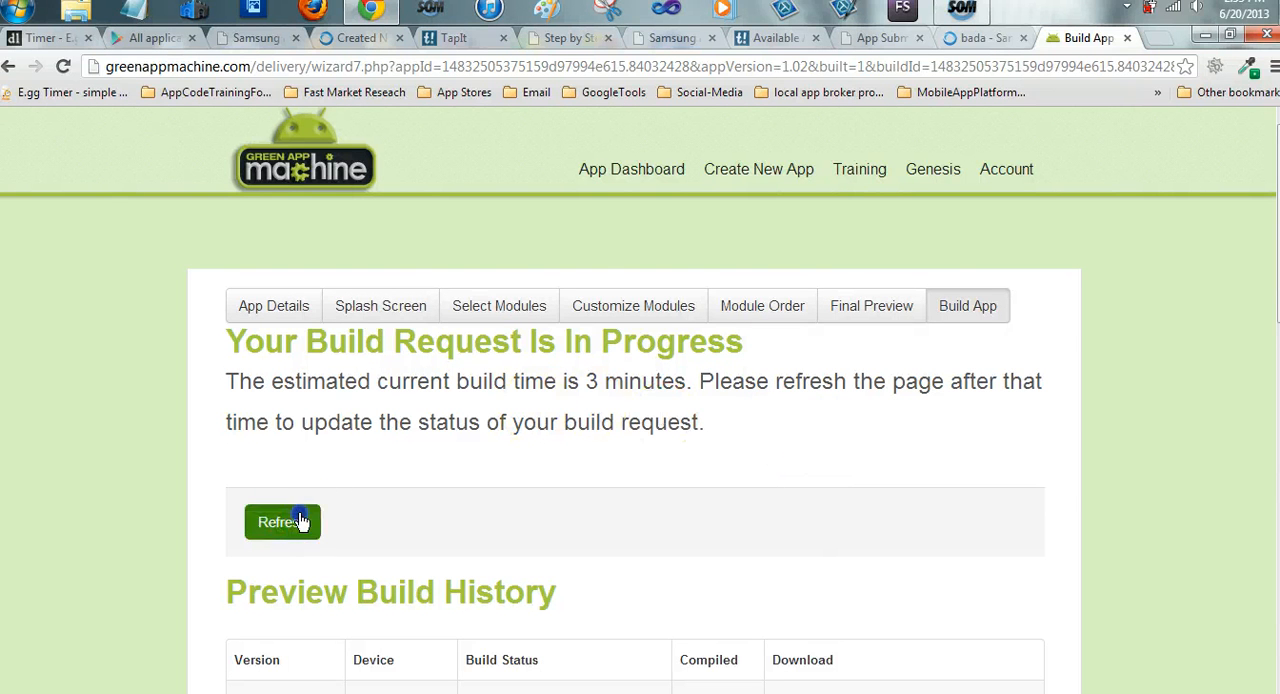
scroll(864, 396, down, 3)
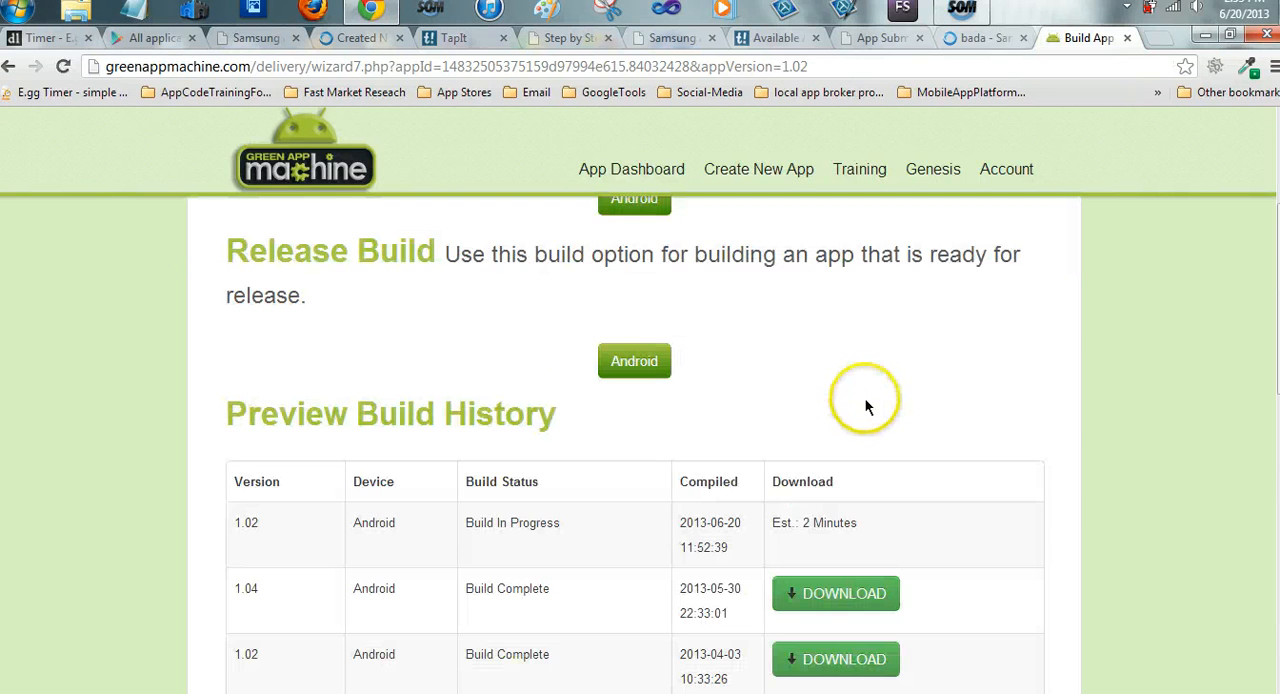
scroll(865, 398, down, 6)
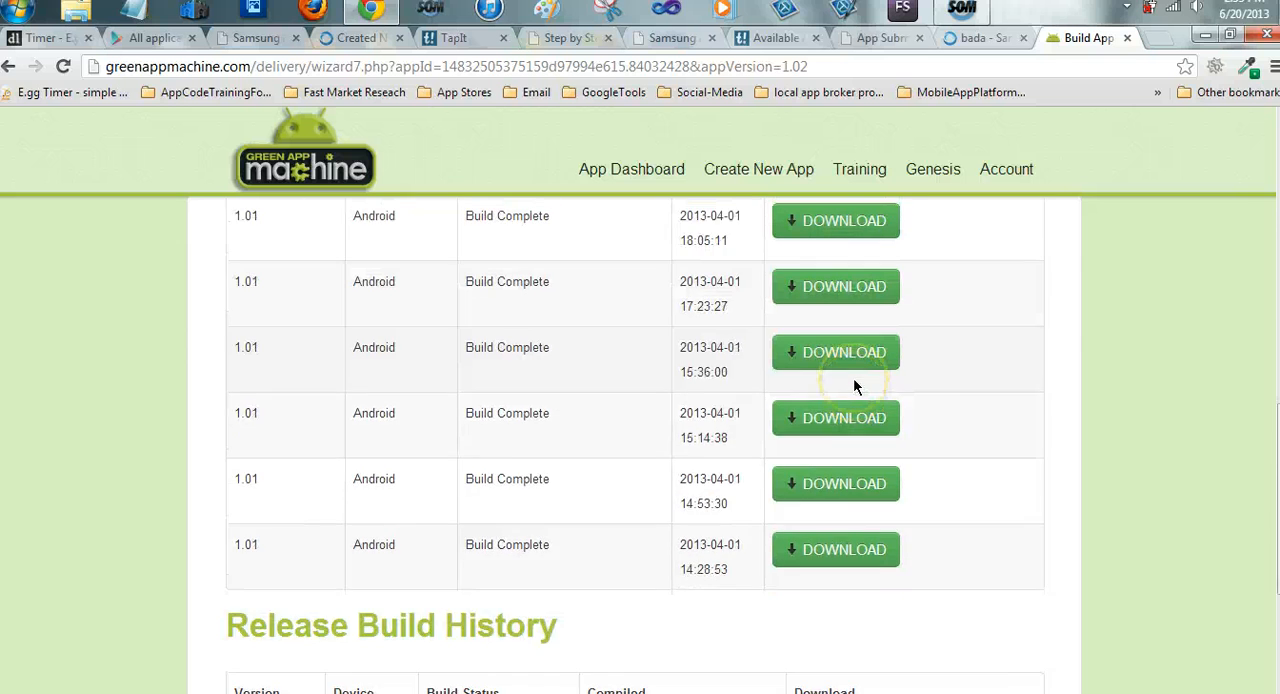
scroll(855, 387, down, 3)
scroll(855, 387, up, 12)
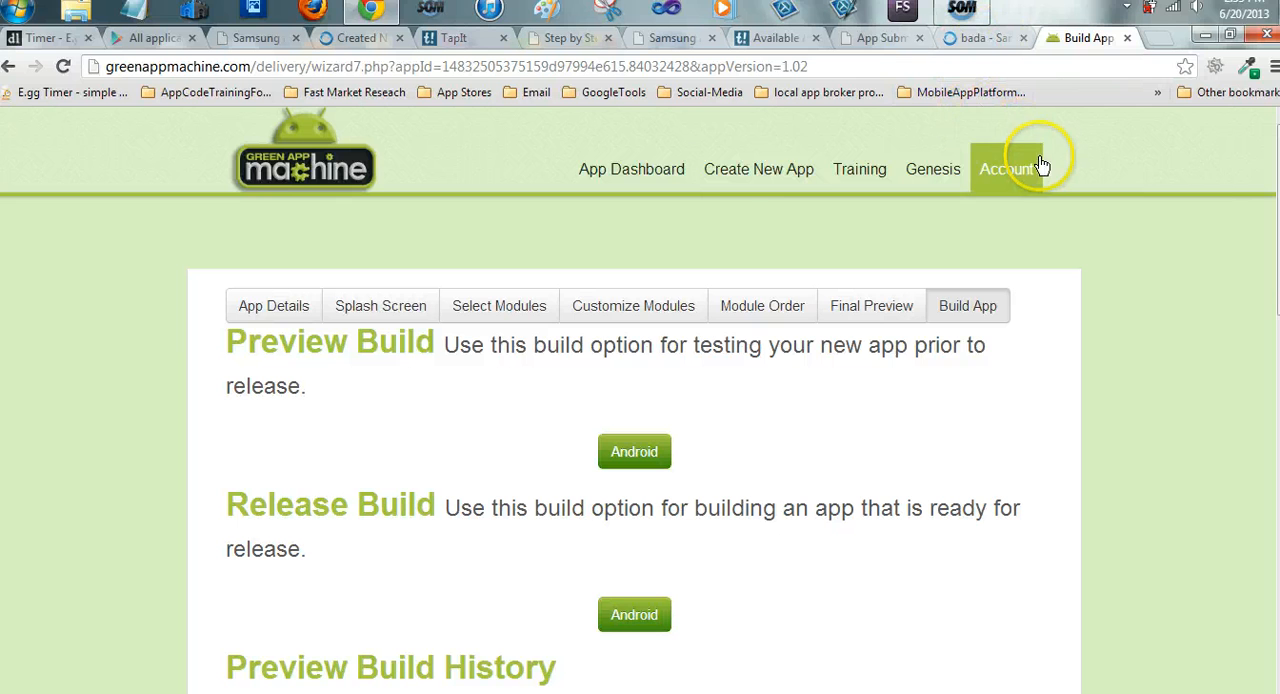
Close the Green App Machine page and show the list of all applications in the Google Play developer console
click(1127, 38)
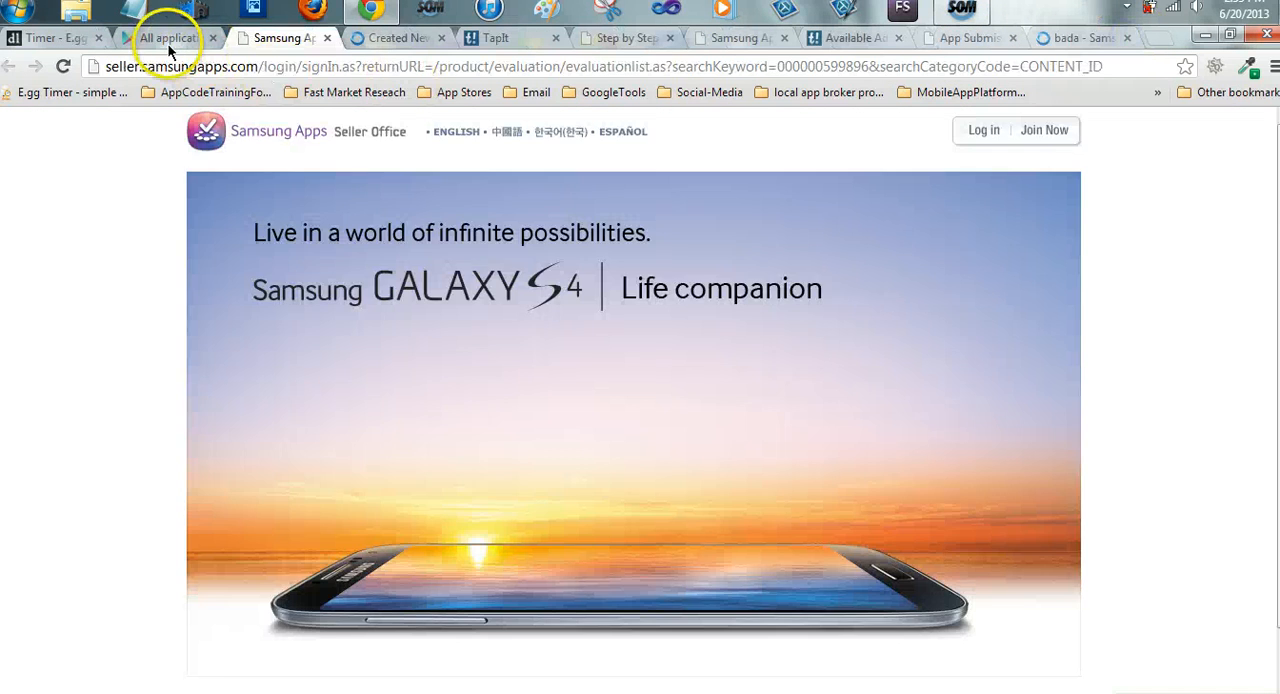
click(168, 40)
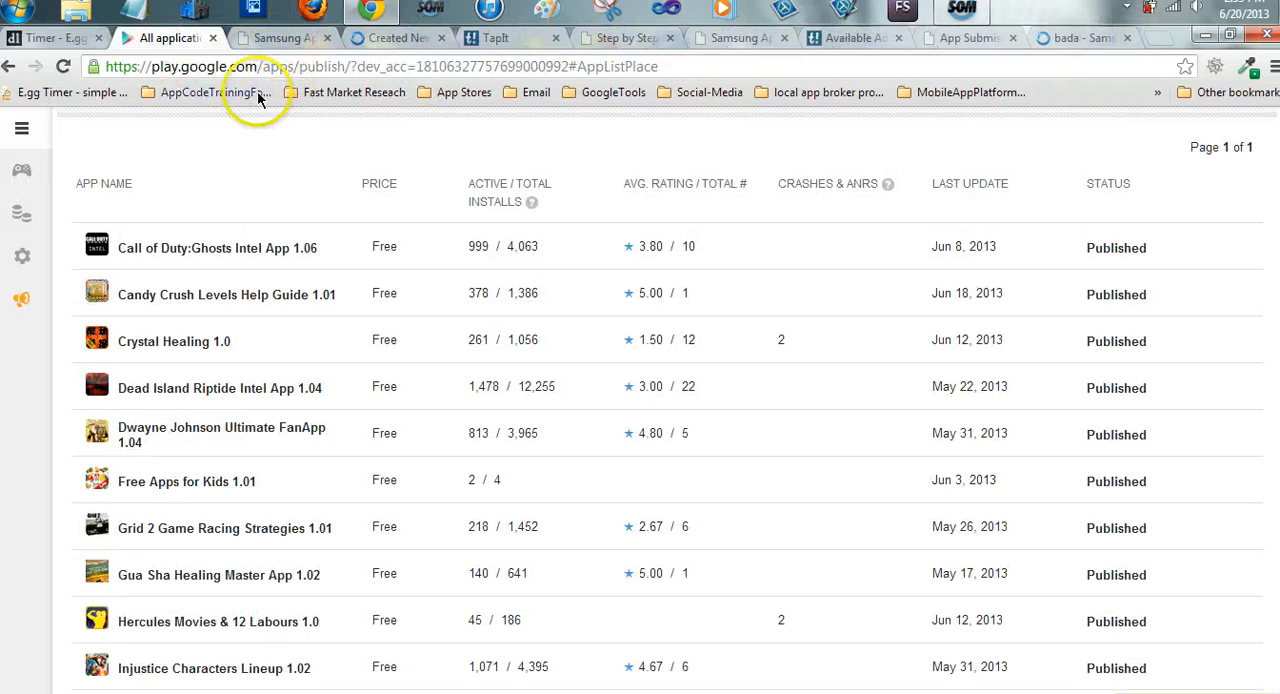
Log in to the Samsung Apps Seller Office and show the applications in certification
click(282, 40)
click(985, 131)
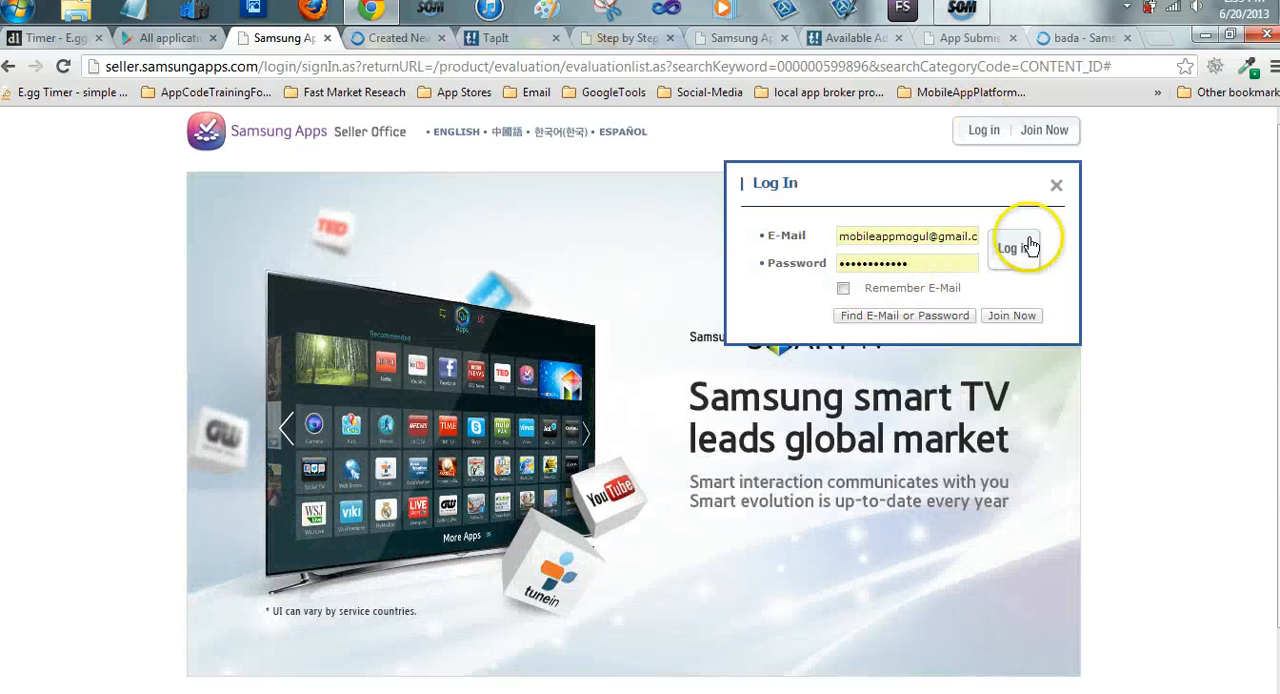
click(1030, 247)
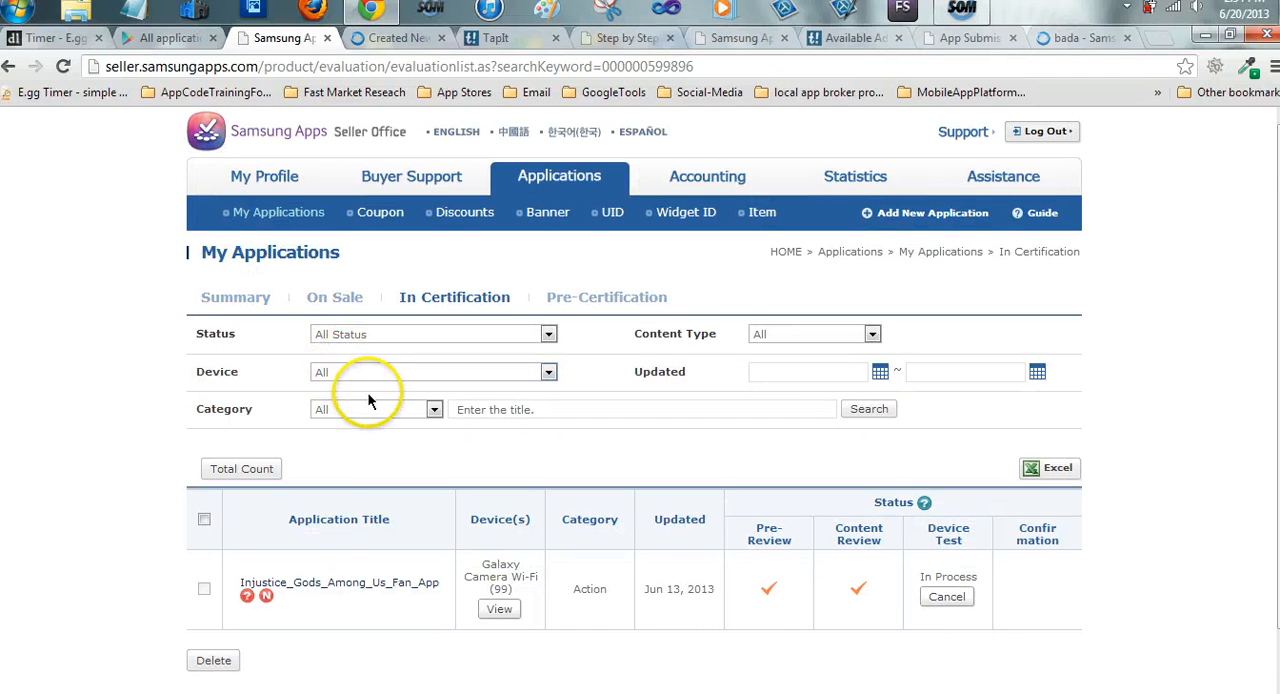
scroll(368, 396, down, 2)
scroll(368, 396, up, 2)
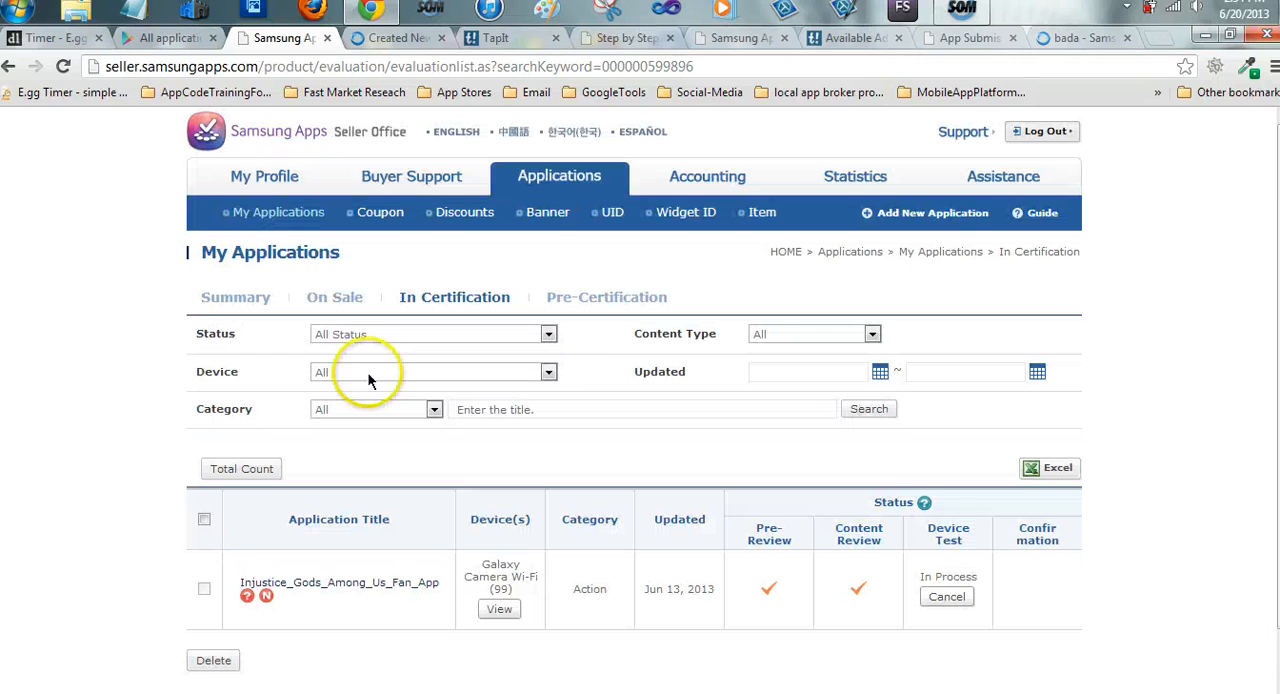
Open the My Applications summary and review the certification status of the submitted apps
click(265, 215)
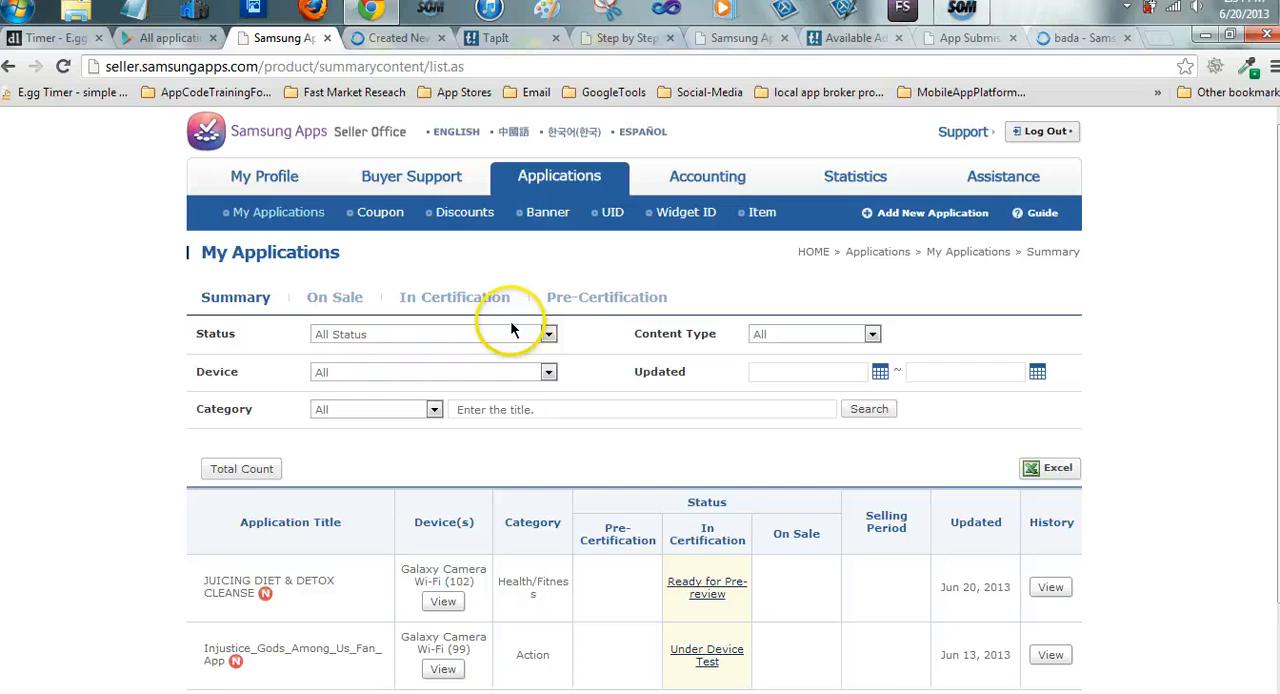
scroll(510, 320, down, 3)
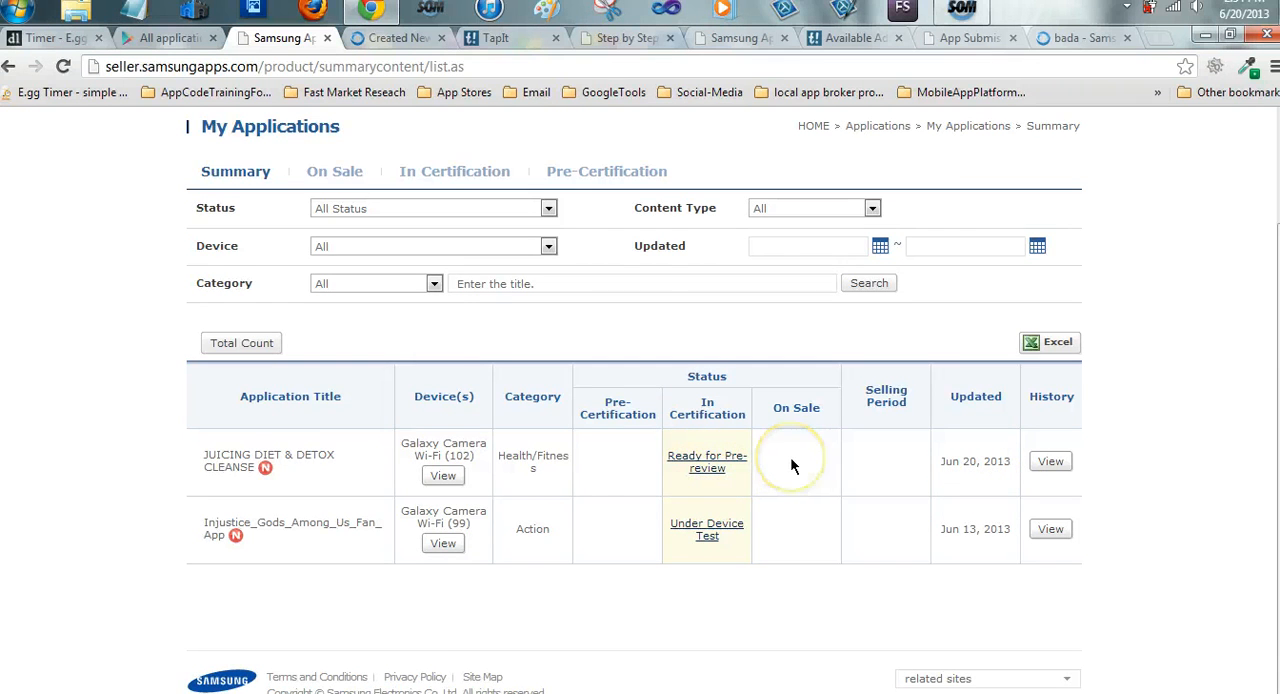
scroll(791, 462, up, 2)
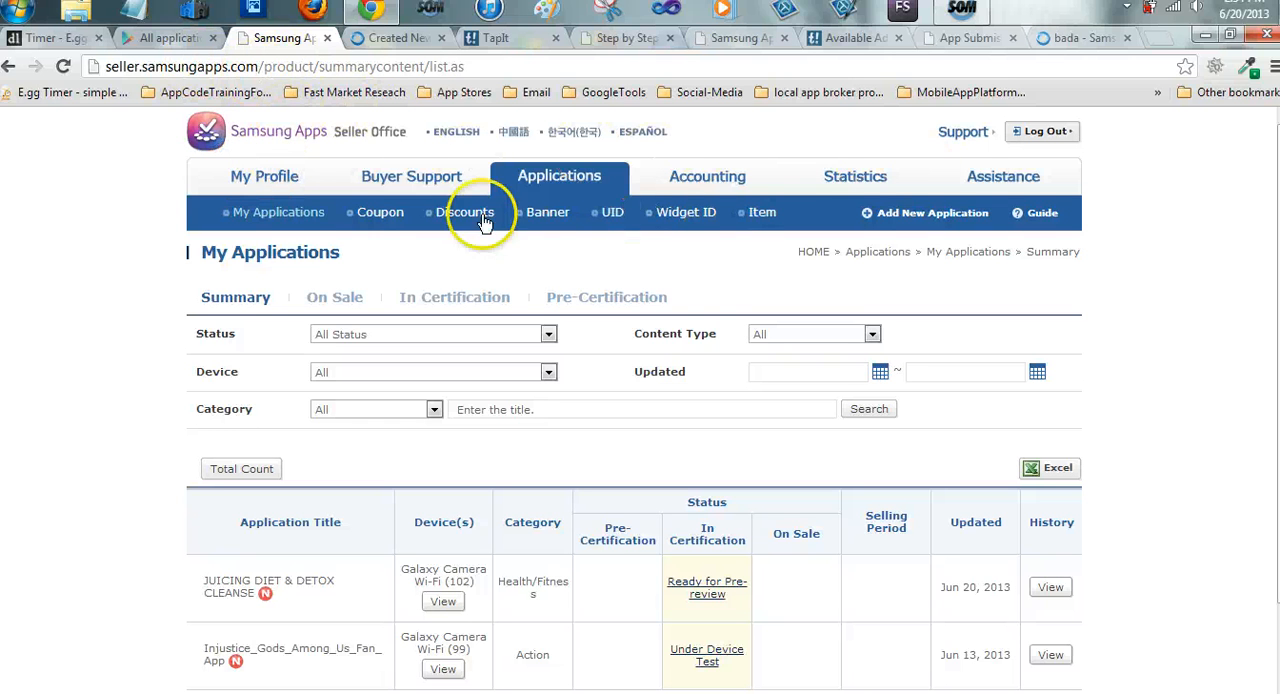
scroll(482, 297, down, 2)
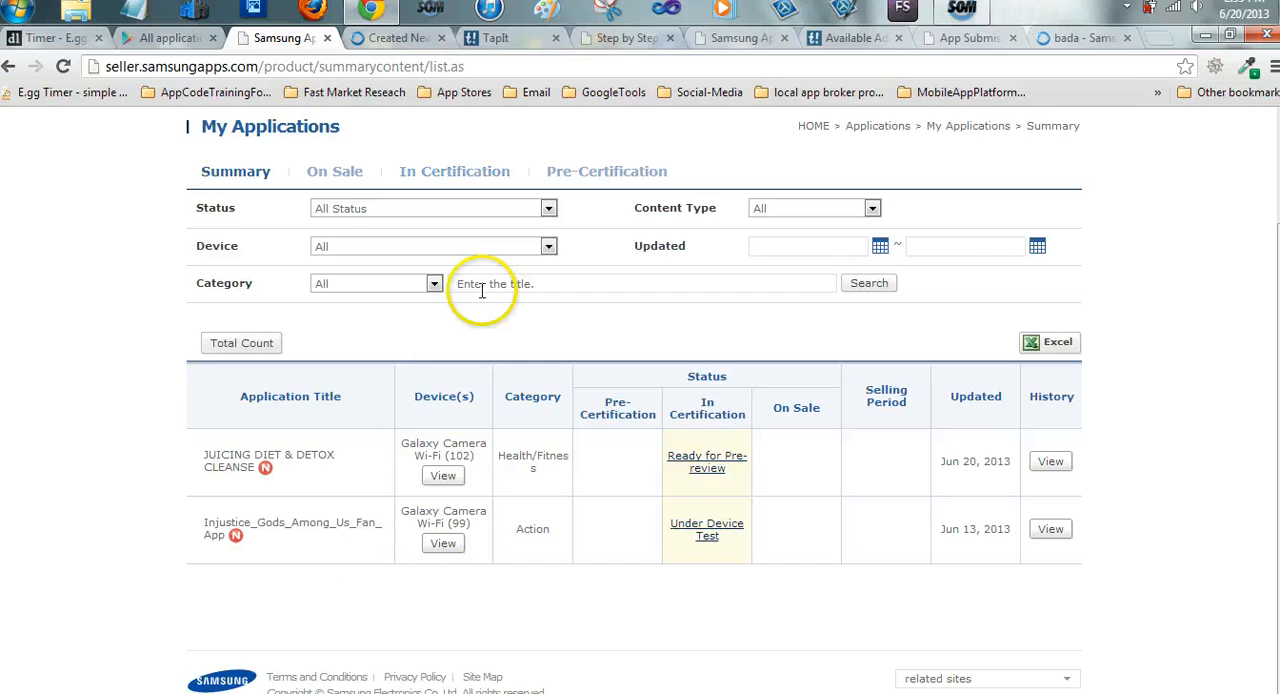
scroll(482, 290, up, 2)
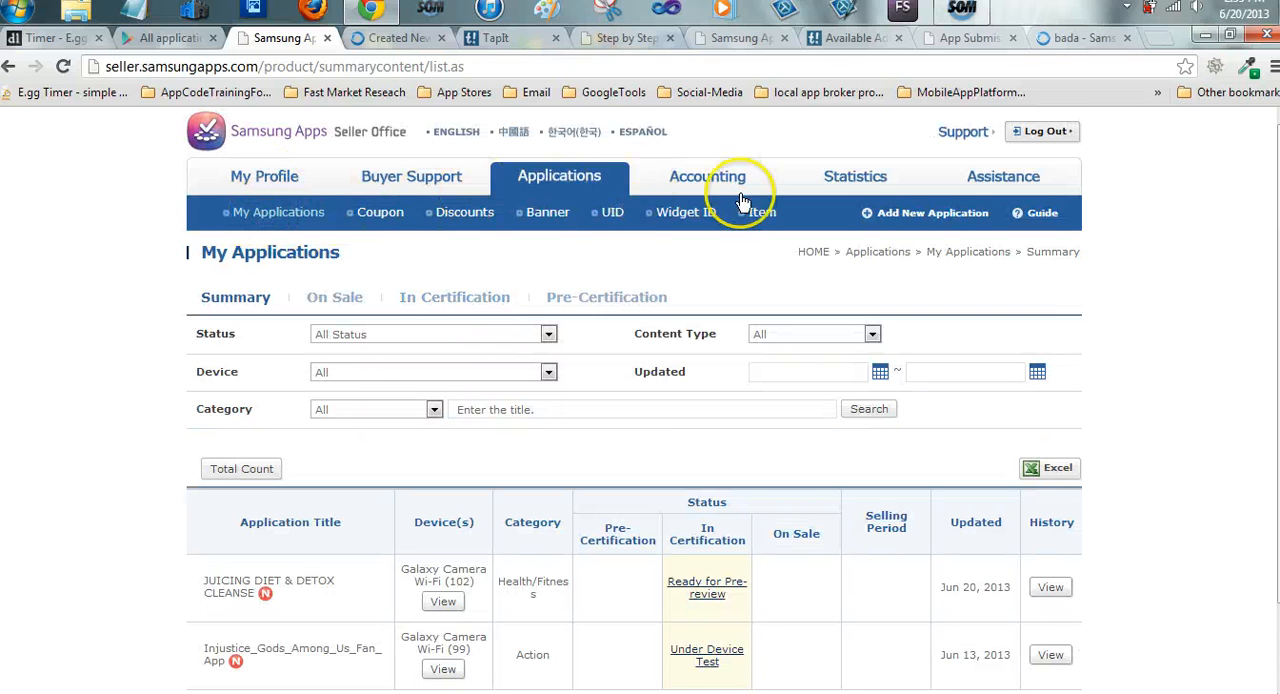
Start a new application in the Seller Office, glance at the TapIt site, and return to the Basic Information form
click(940, 222)
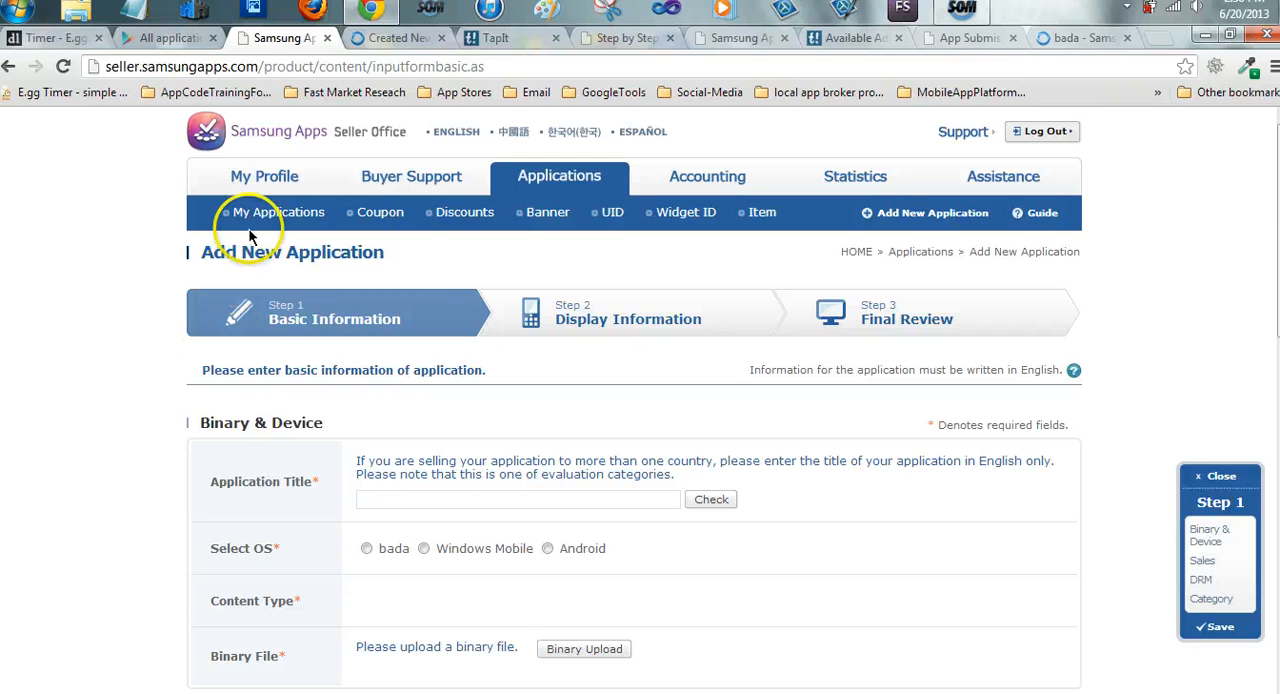
click(490, 40)
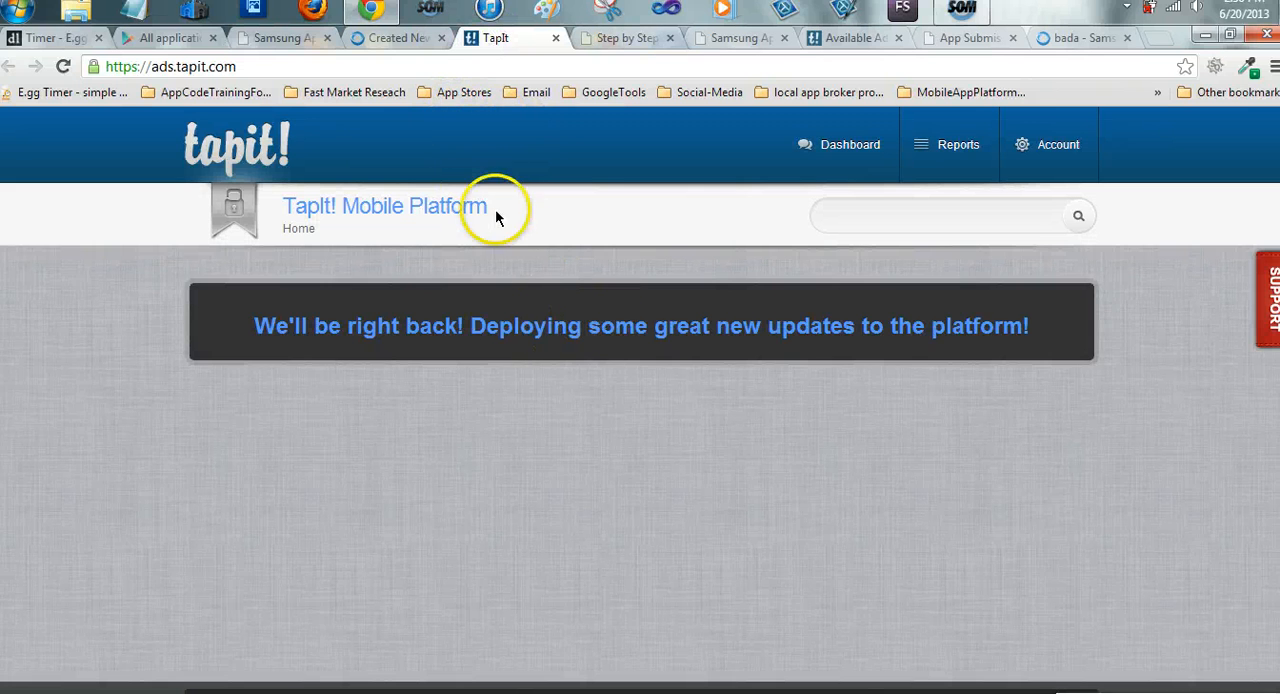
click(283, 38)
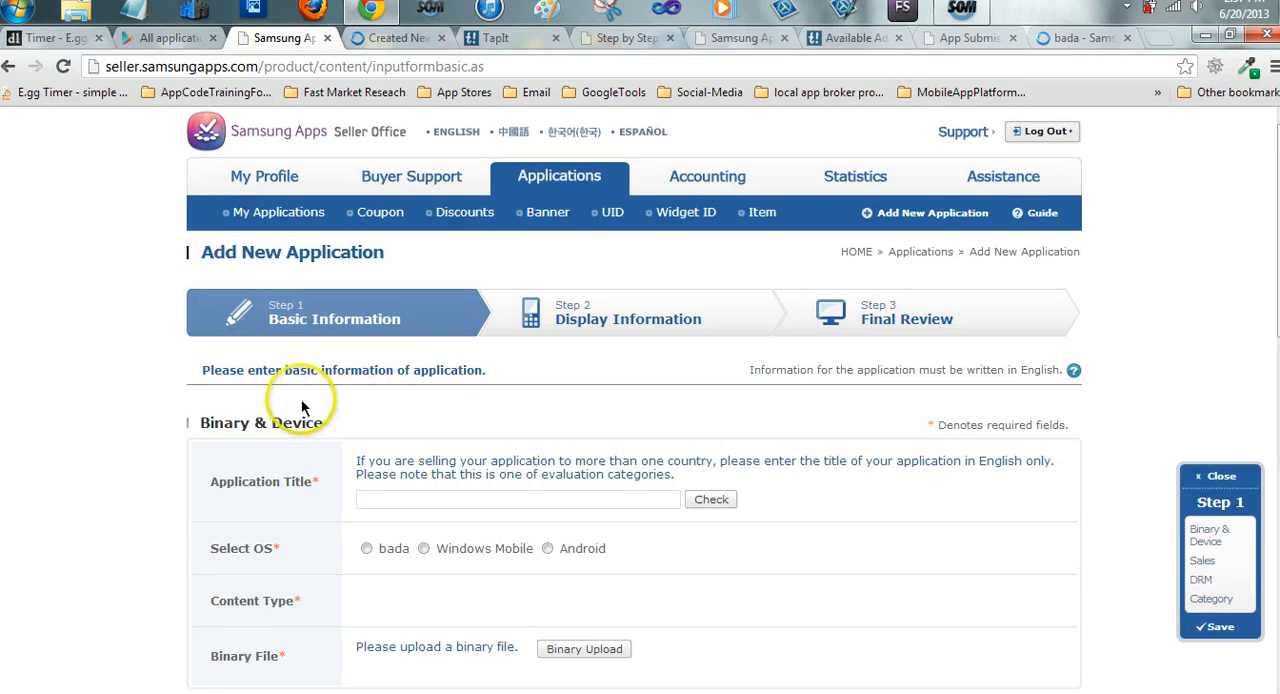
scroll(485, 345, down, 3)
scroll(545, 295, up, 2)
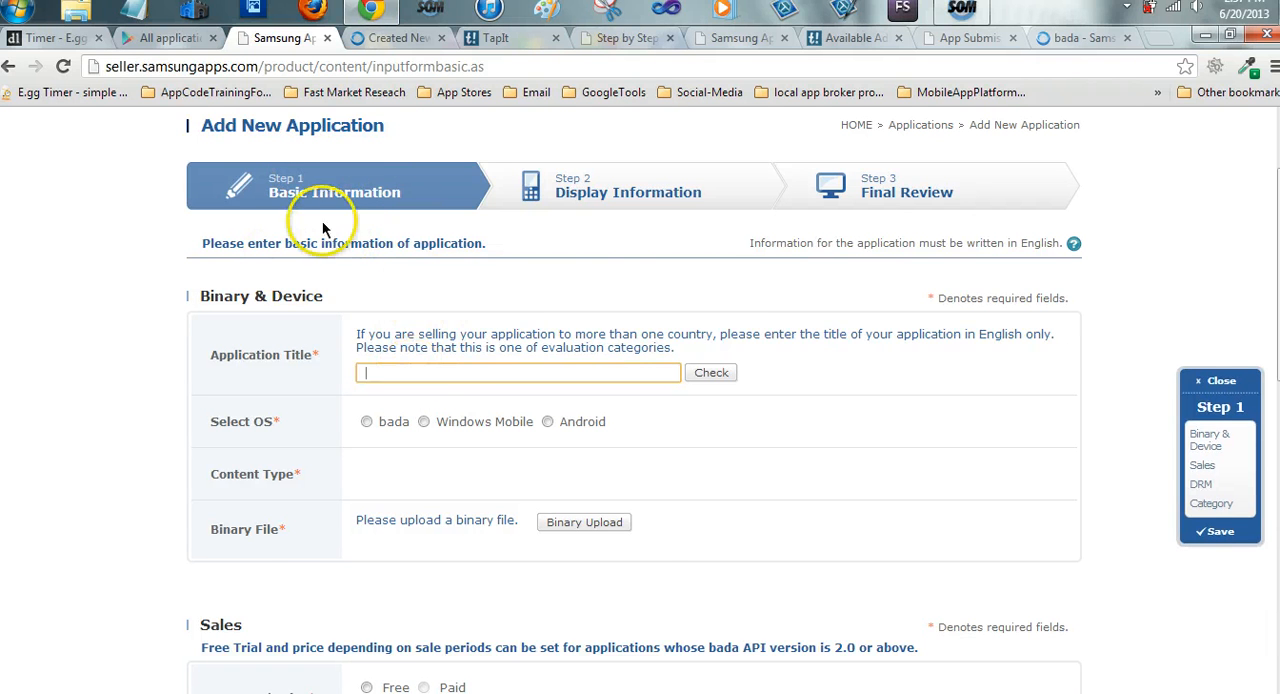
Look through the full list of published apps in the Google Play developer console for one to submit to Samsung
click(165, 37)
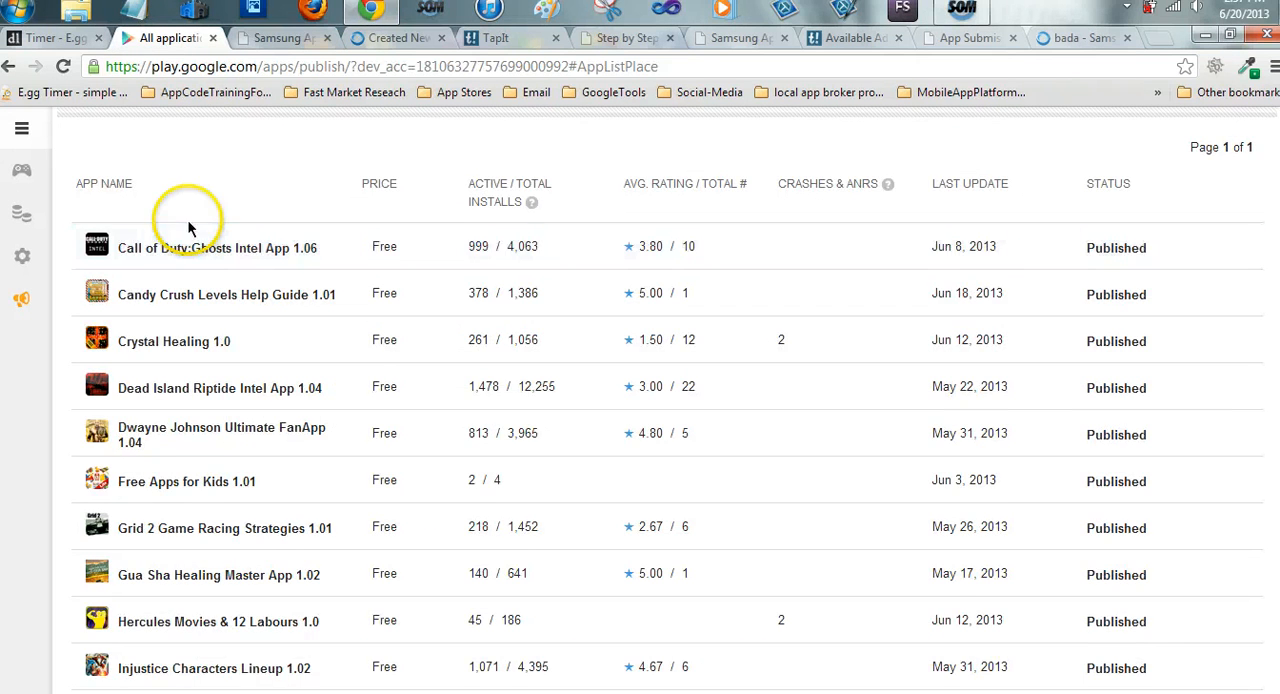
scroll(186, 223, down, 1)
scroll(252, 340, down, 1)
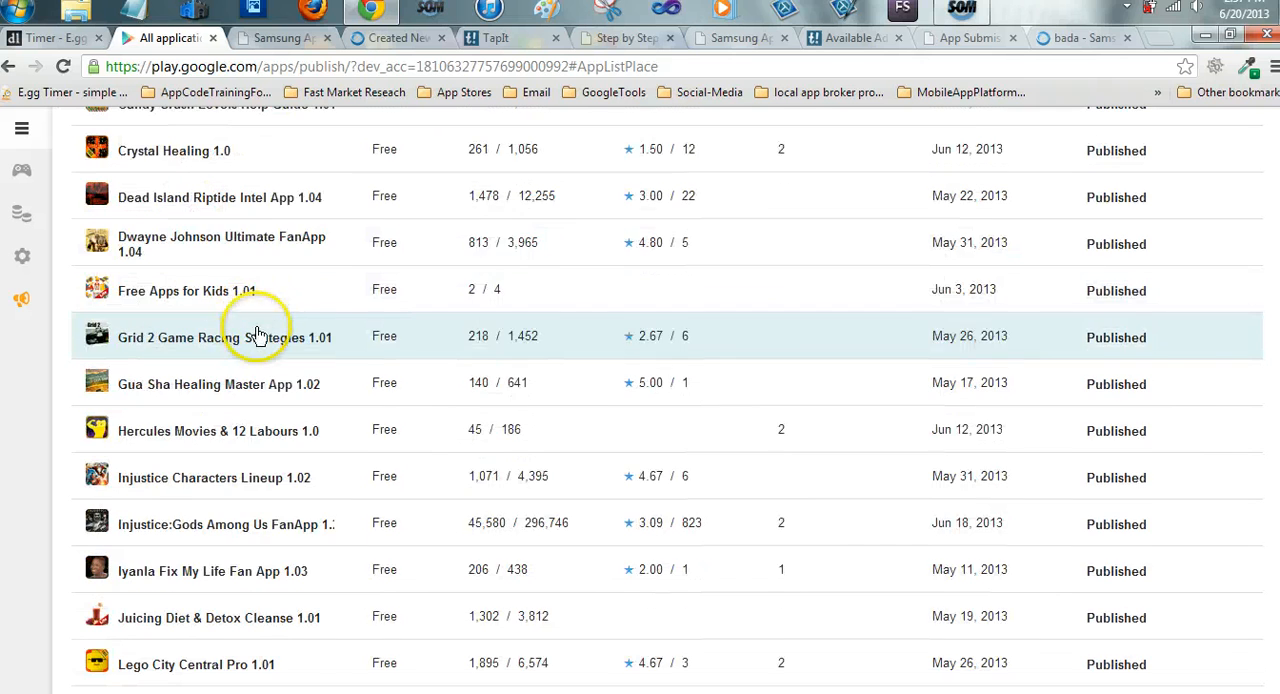
scroll(259, 325, down, 1)
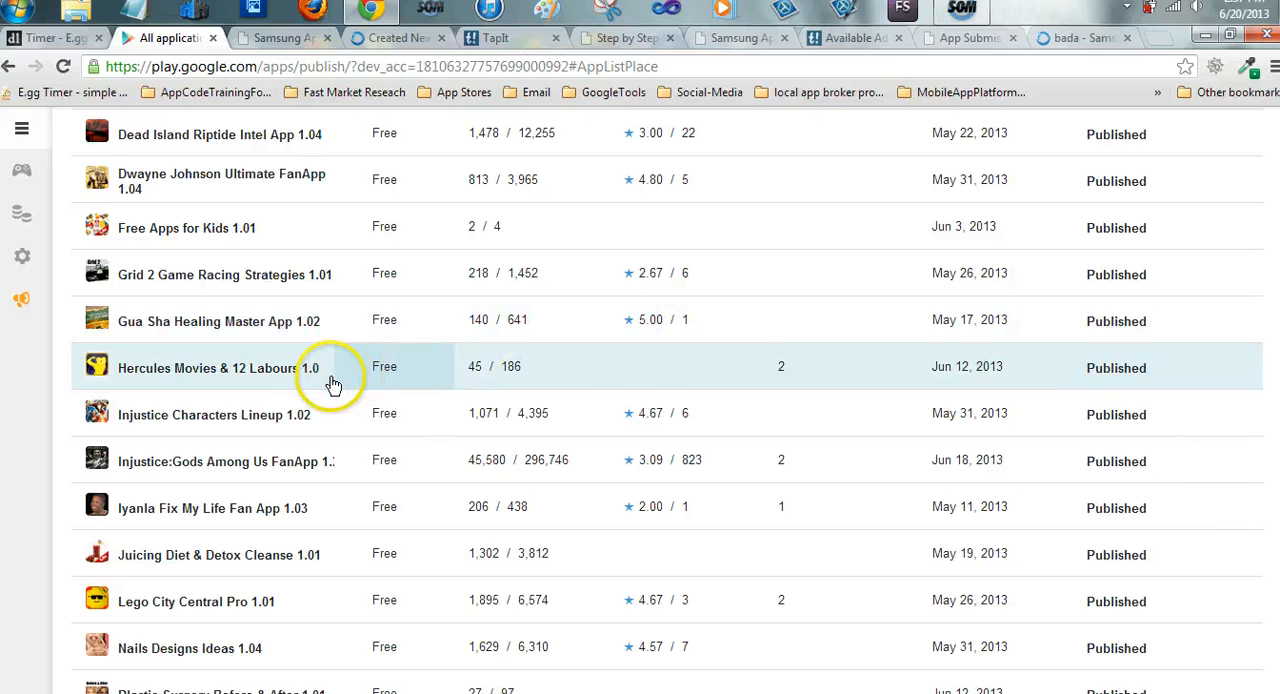
scroll(332, 386, down, 3)
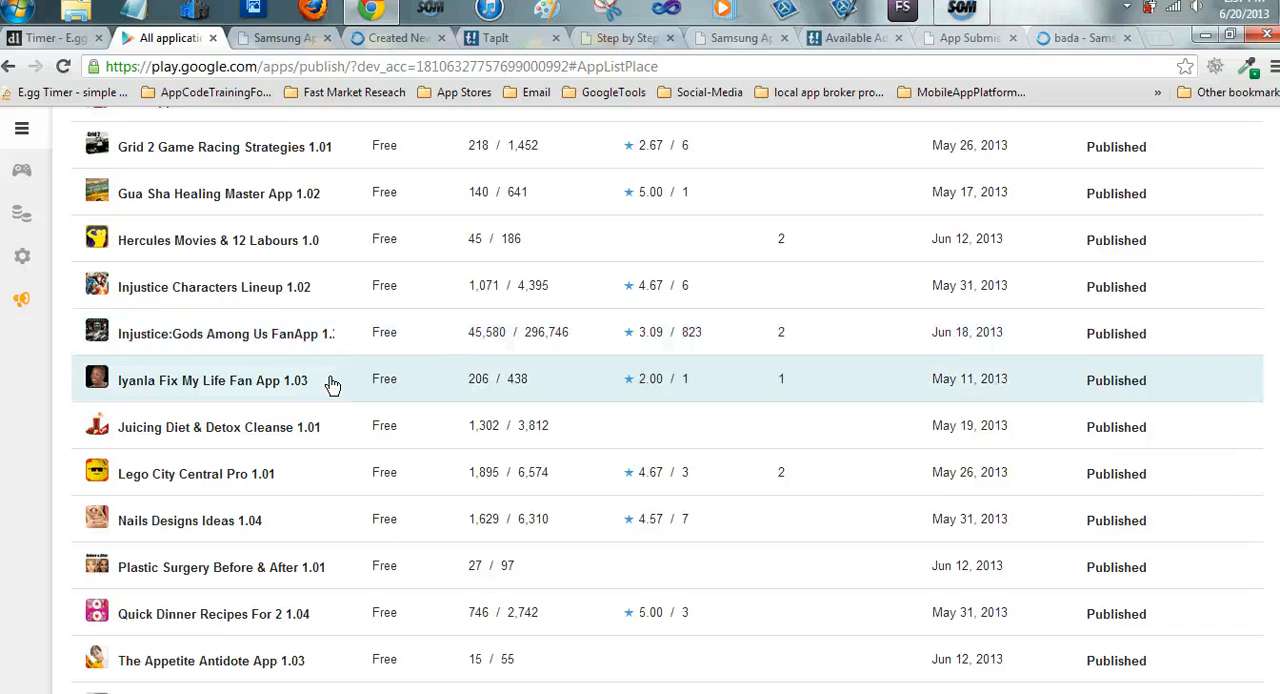
scroll(320, 401, down, 1)
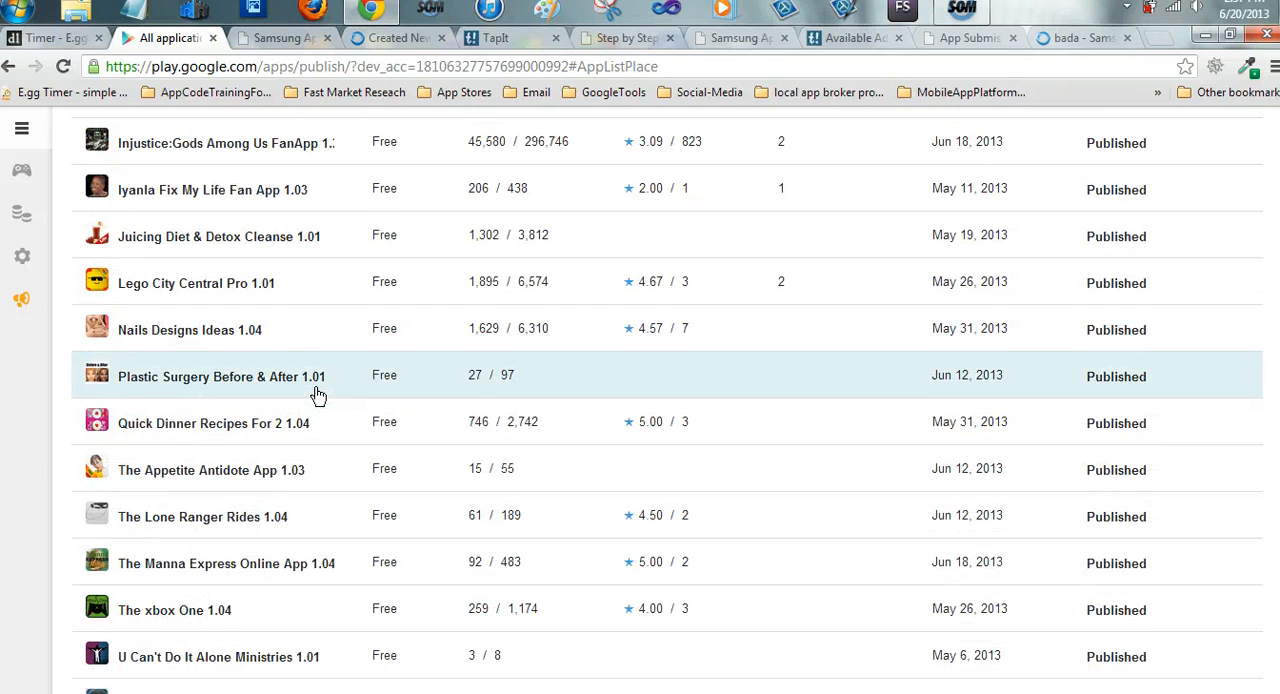
scroll(317, 394, down, 1)
click(317, 404)
scroll(317, 404, down, 1)
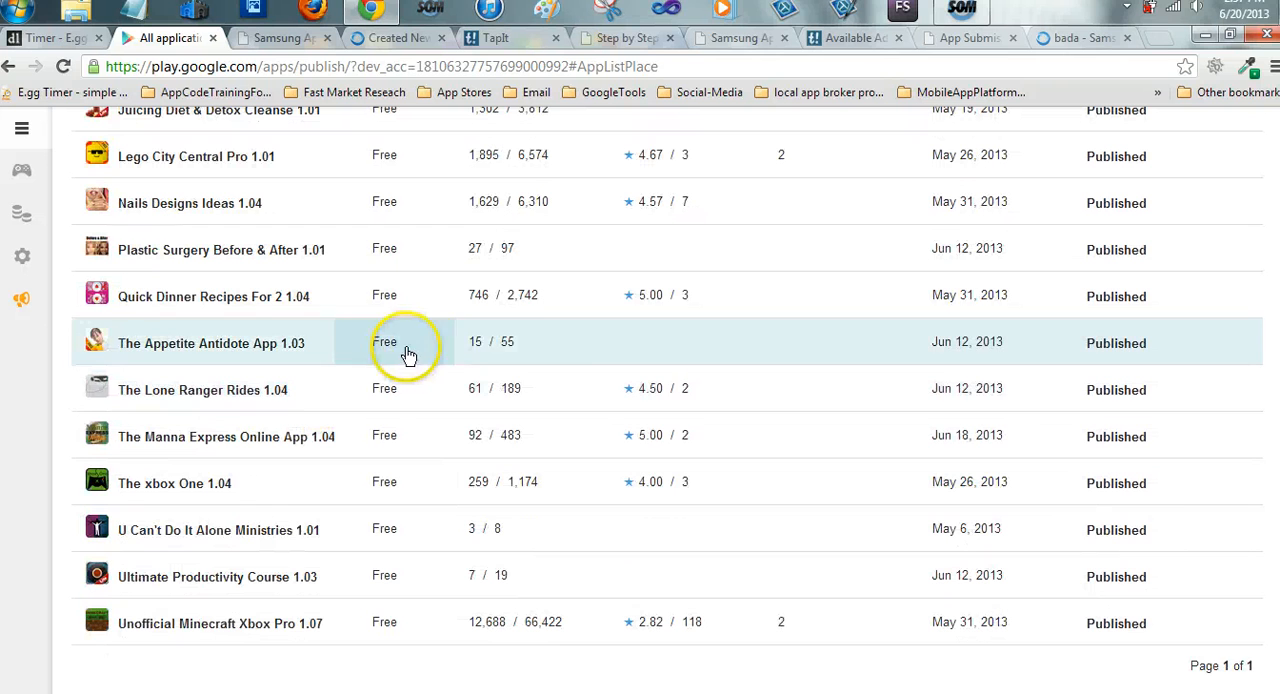
scroll(296, 367, down, 3)
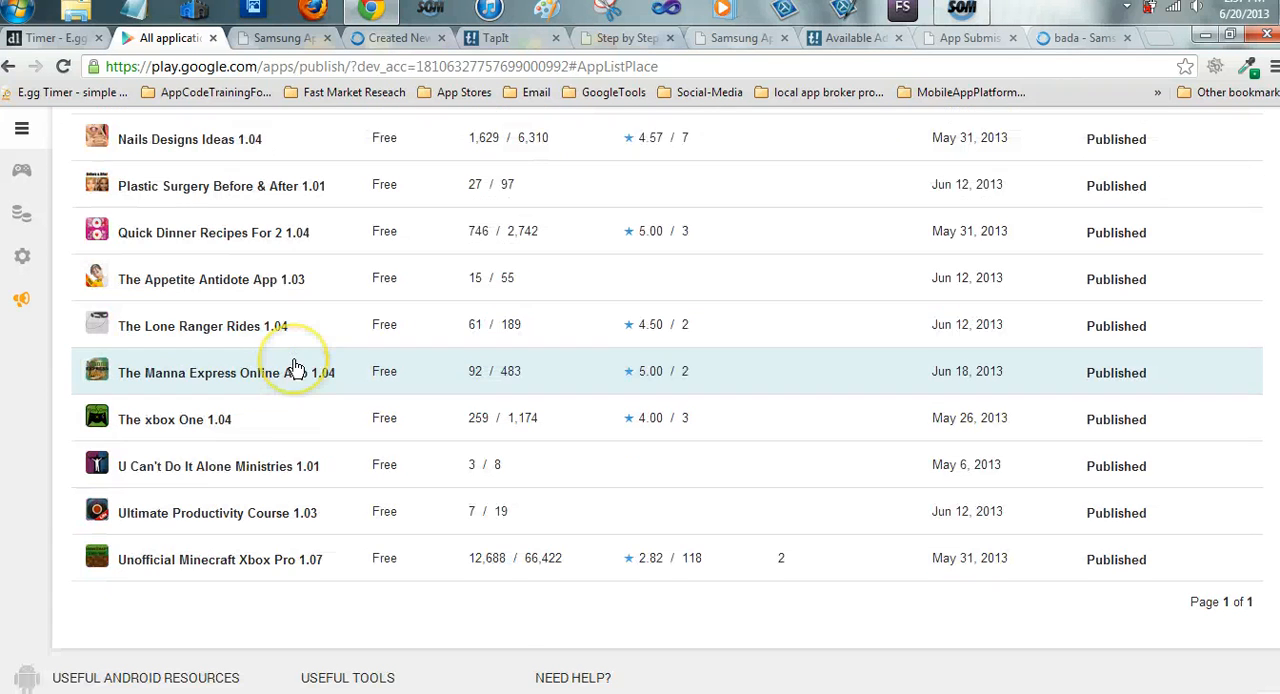
scroll(296, 367, up, 5)
scroll(295, 366, up, 6)
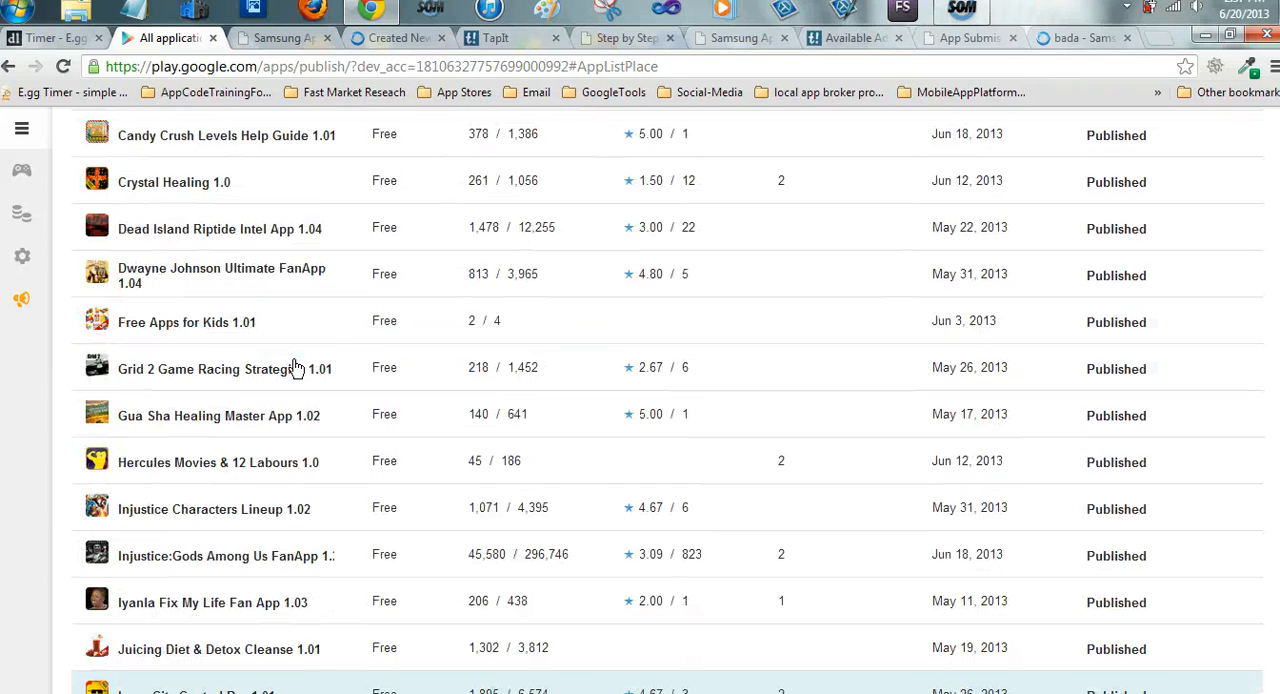
Open the store listing of the Quick Dinner Recipes For 2 app
scroll(294, 366, down, 9)
click(270, 467)
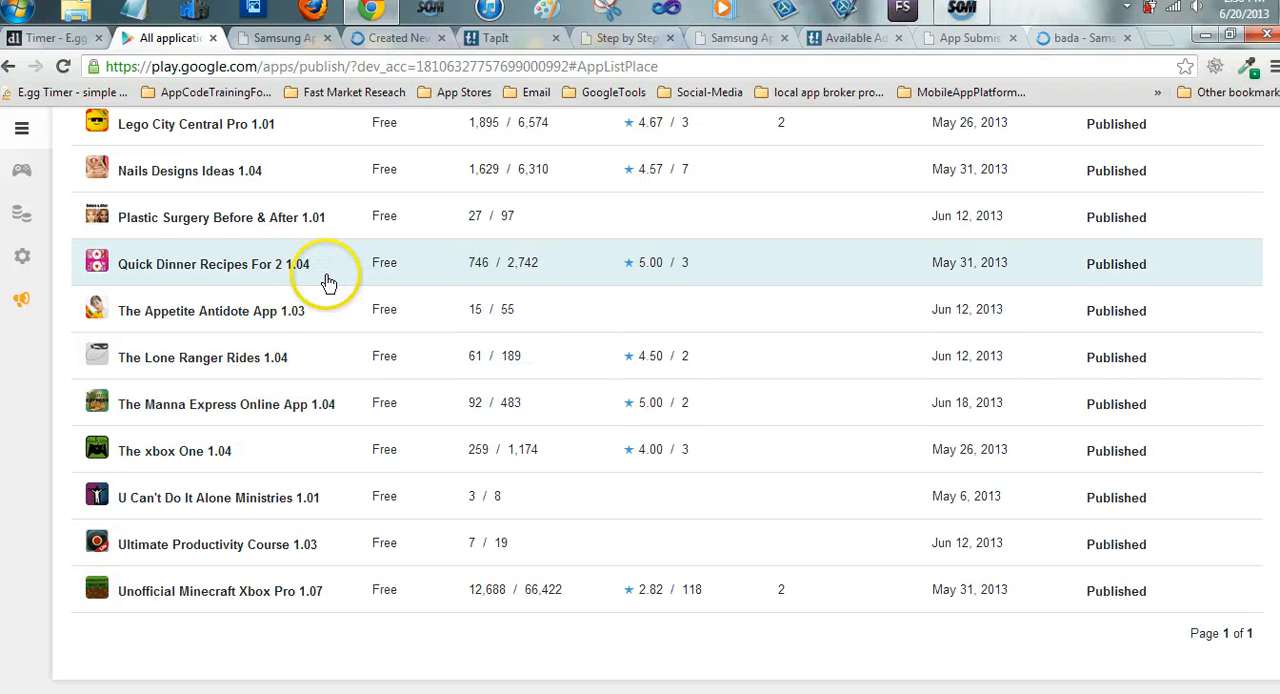
click(227, 272)
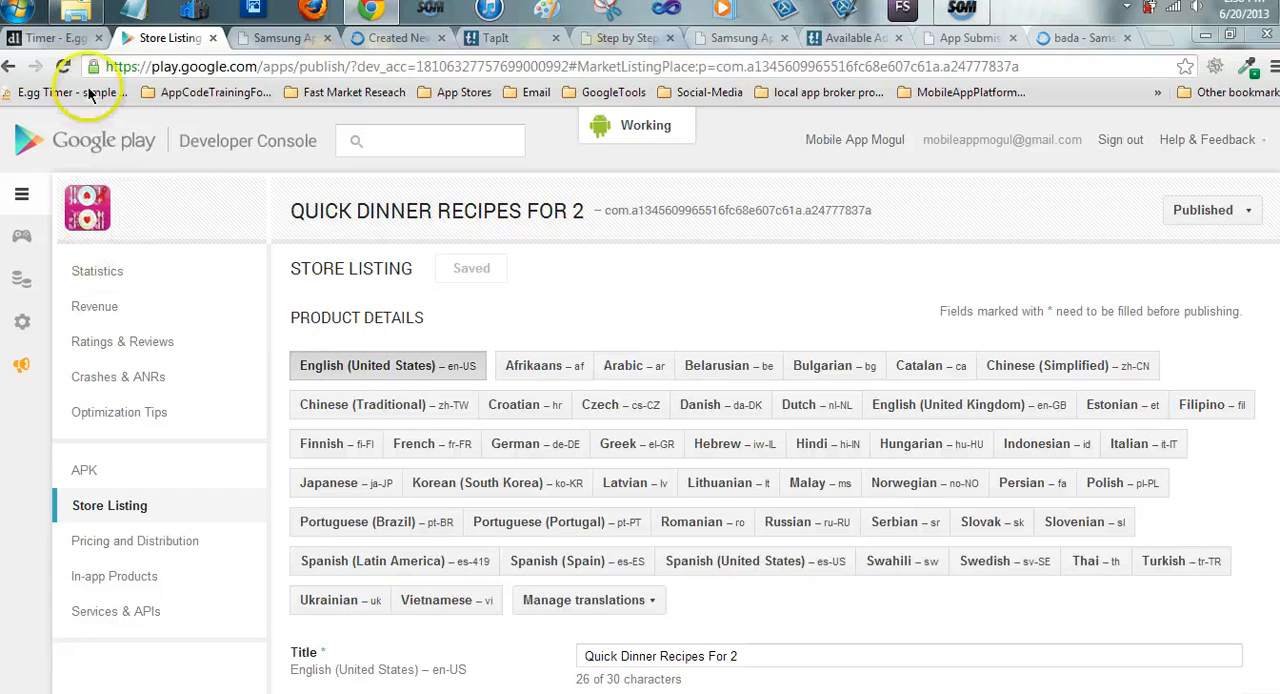
In Windows Explorer, open the Quick Dinner Recipes For 2-App folder inside MyApps - Folder, view its files, and minimize the window
click(76, 12)
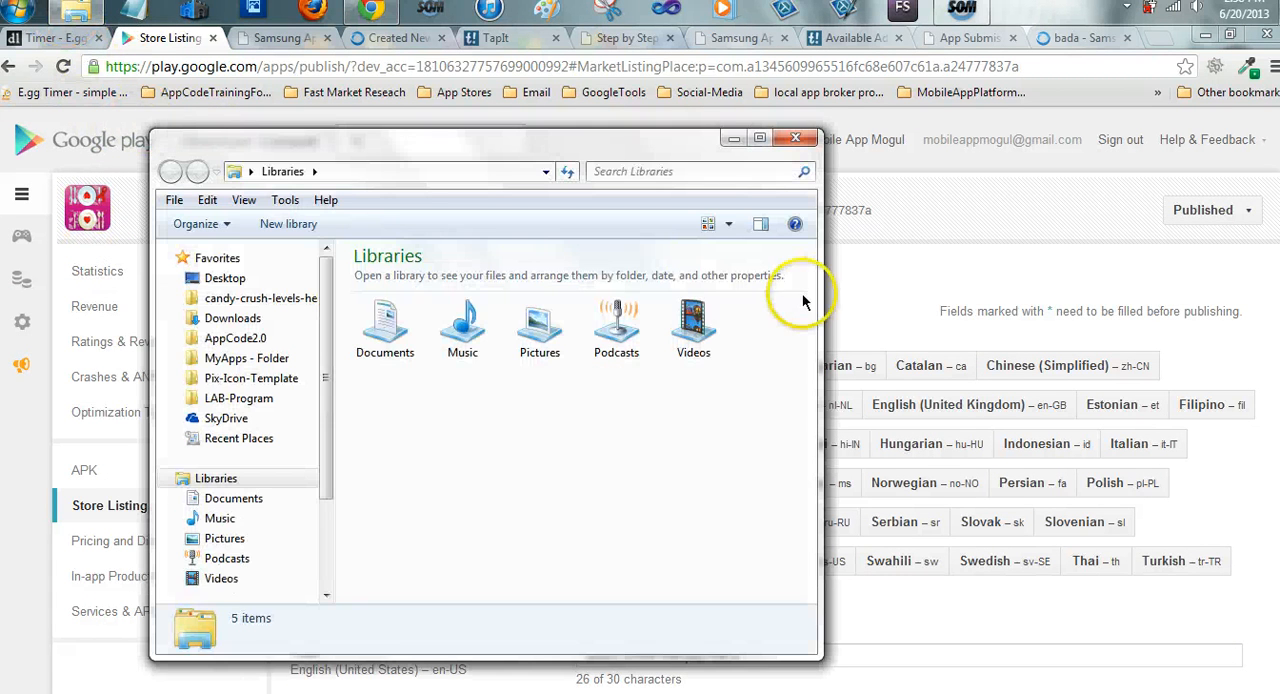
click(231, 362)
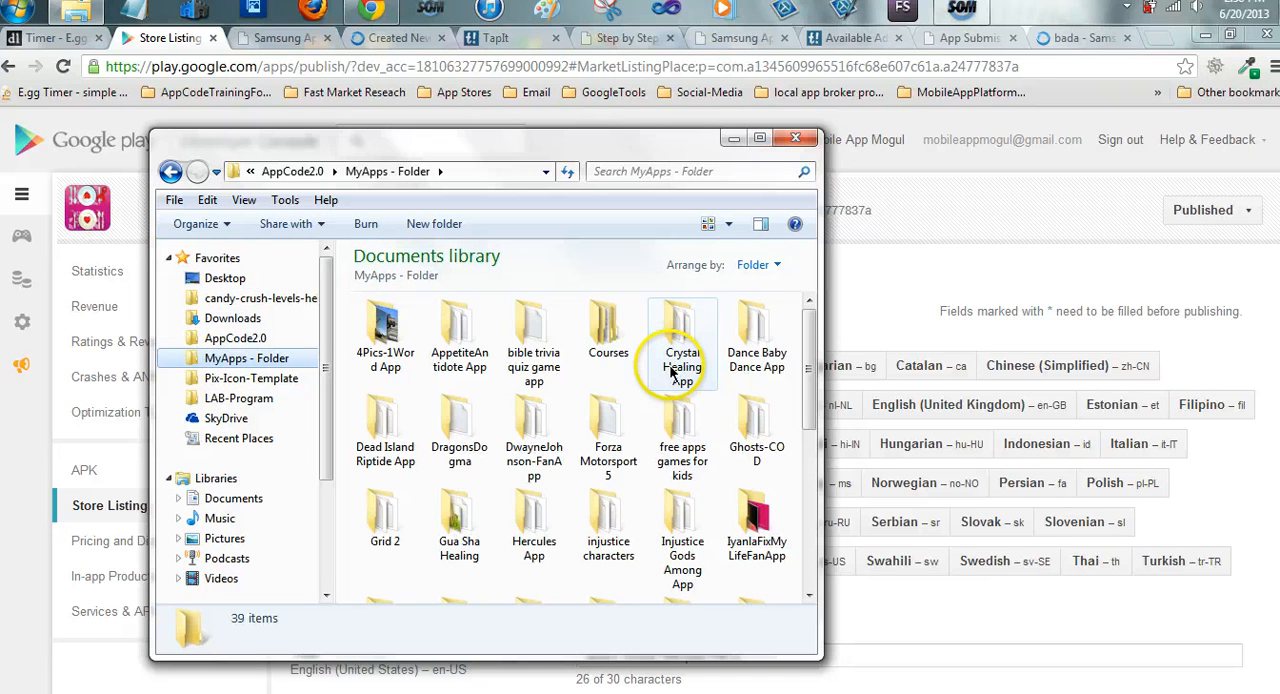
scroll(673, 373, down, 1)
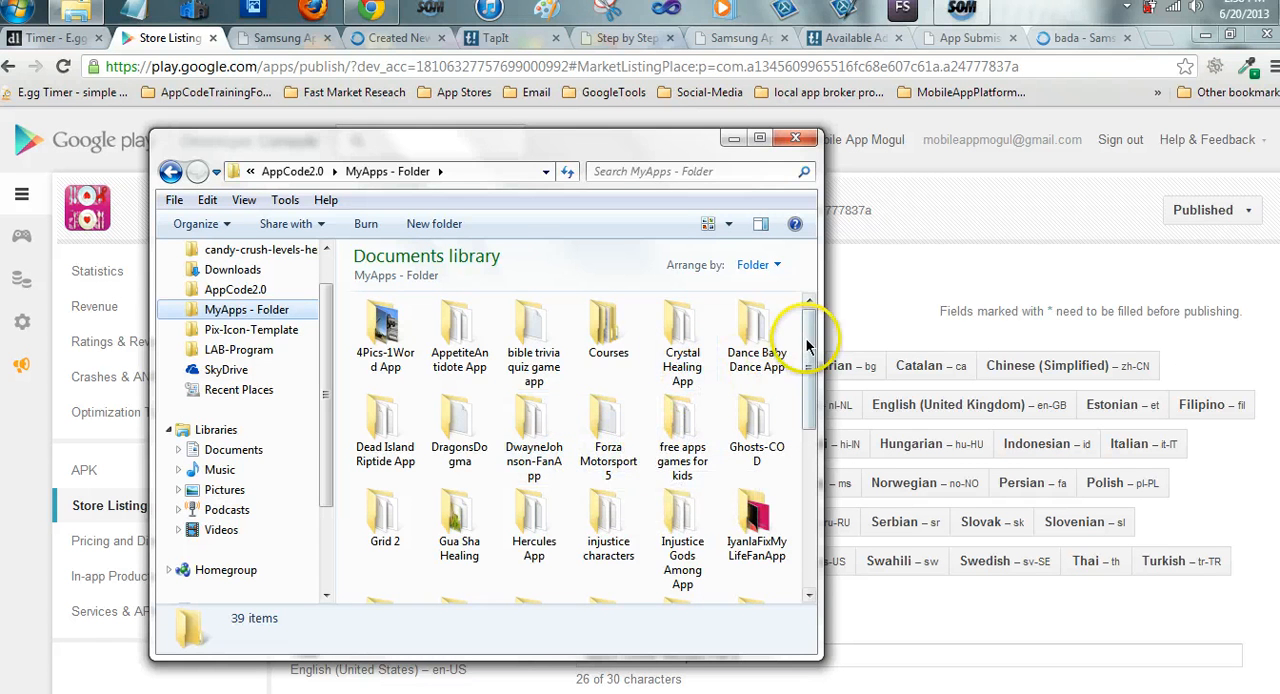
drag(807, 345, 802, 452)
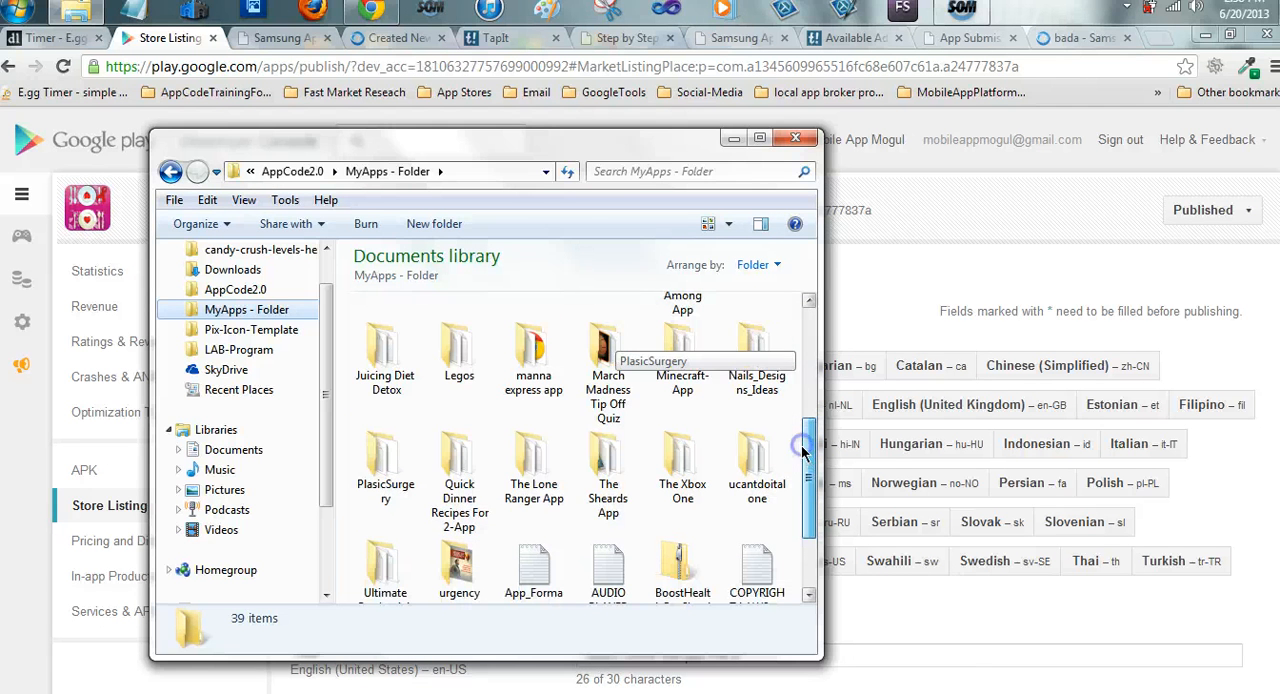
click(460, 480)
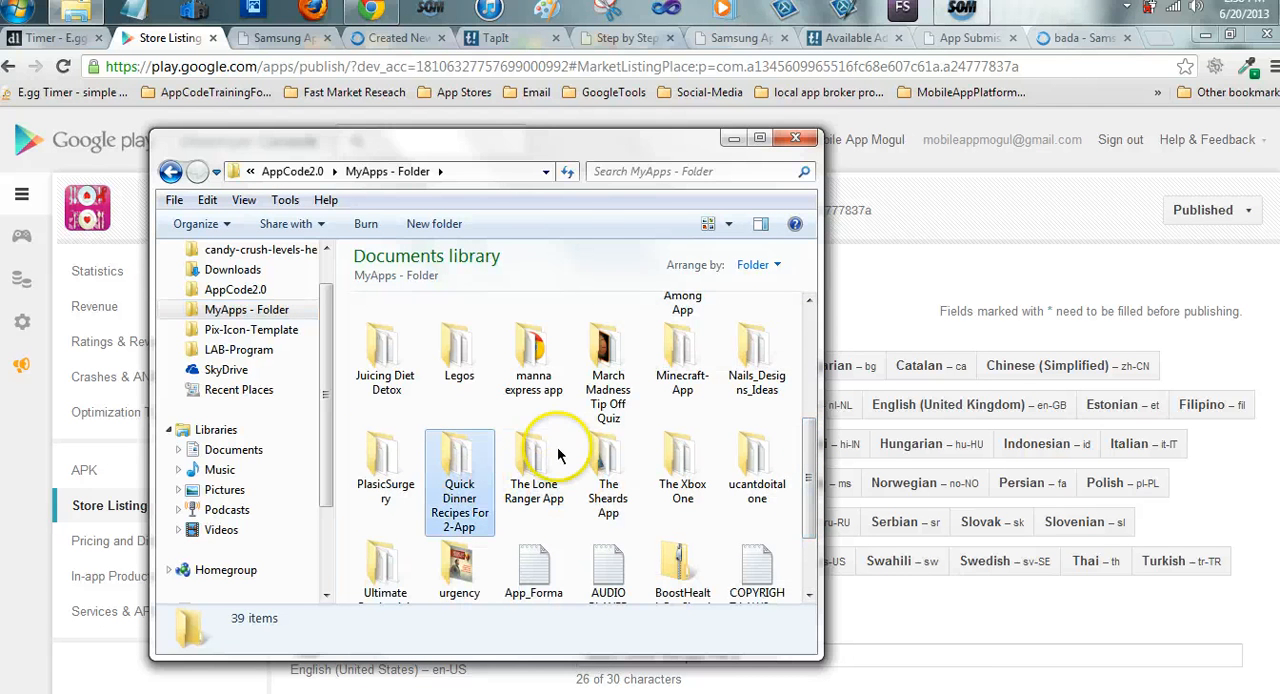
double_click(452, 470)
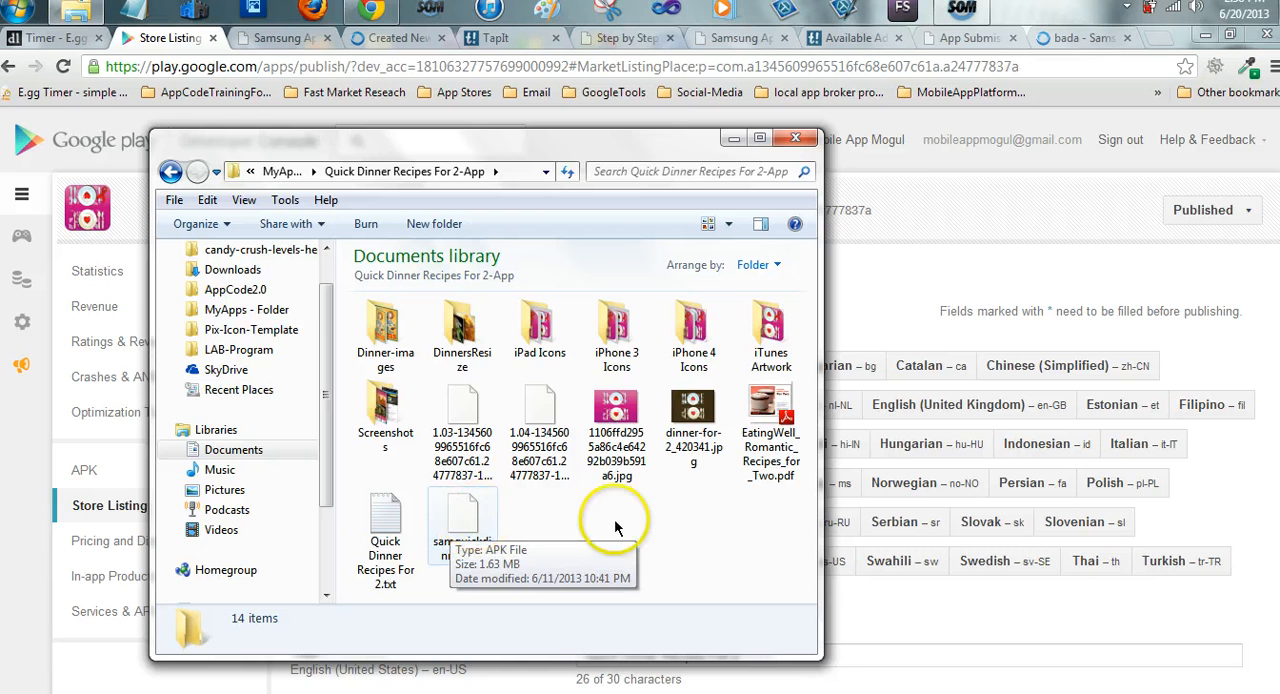
click(733, 139)
Copy the app title Quick Dinner Recipes For 2 from the Google Play store listing
scroll(740, 535, down, 5)
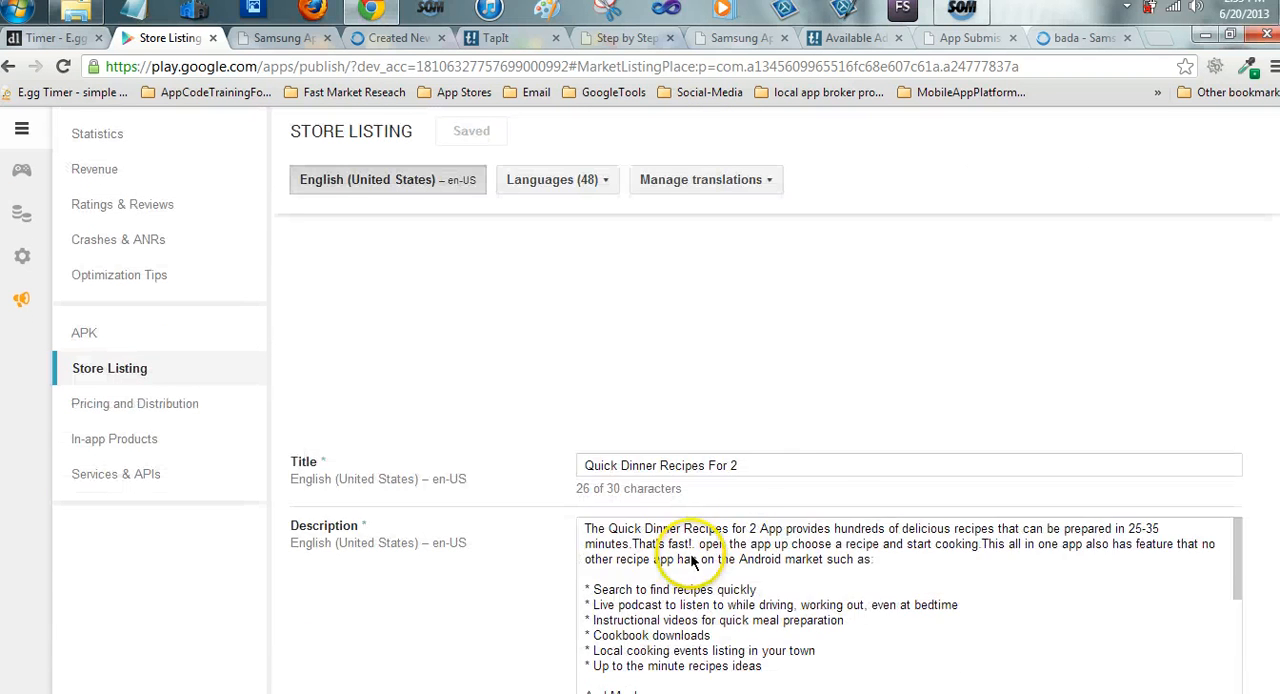
drag(741, 225, 423, 223)
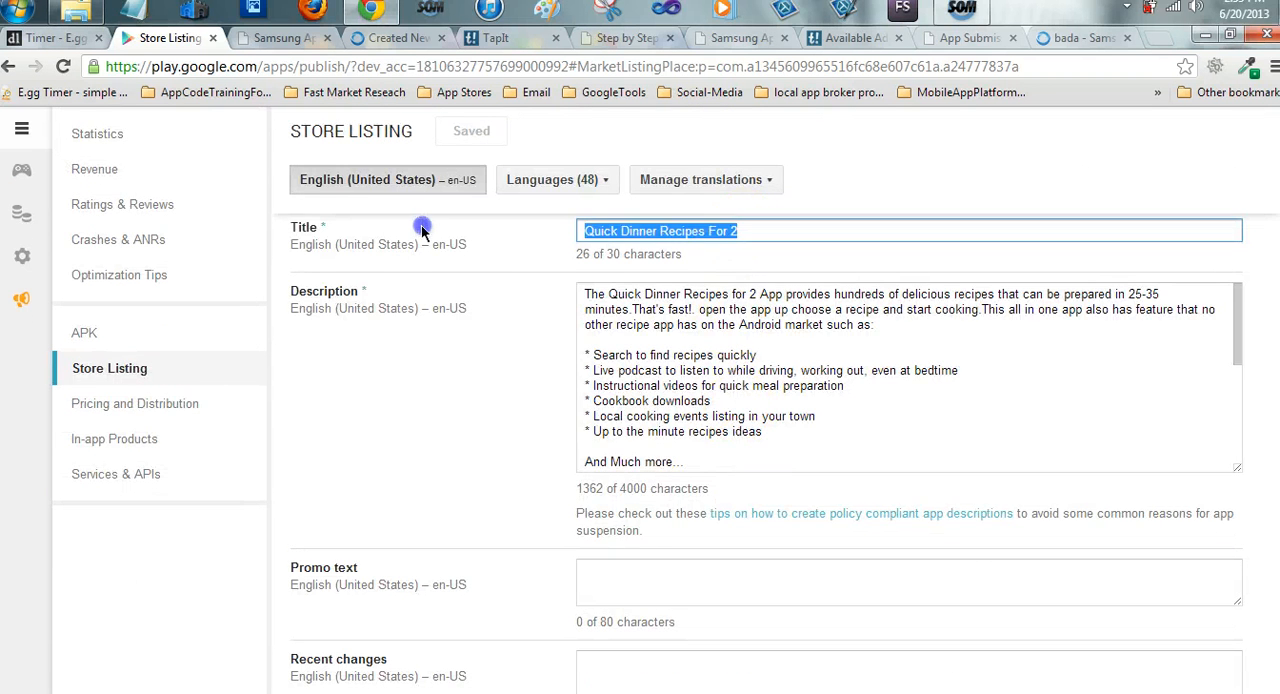
right_click(593, 231)
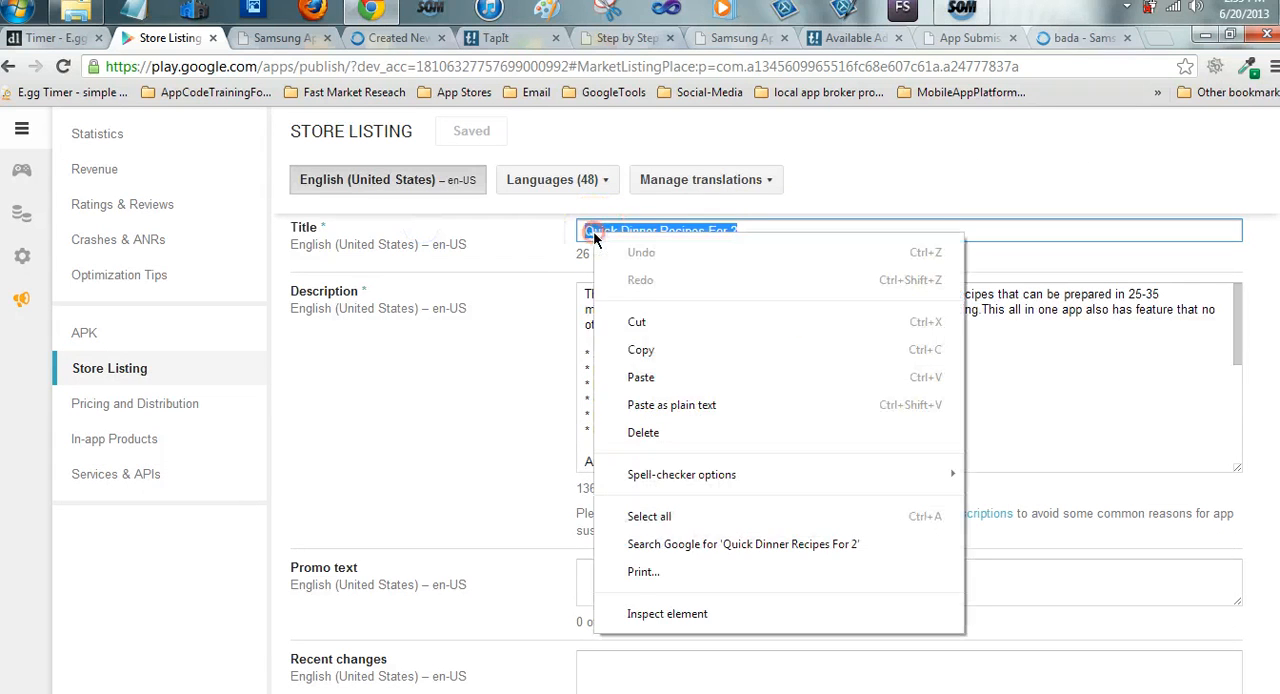
click(640, 349)
Enter Quick Dinner Recipes For 2 as the application title in the Samsung Add New Application form and check its availability
click(285, 37)
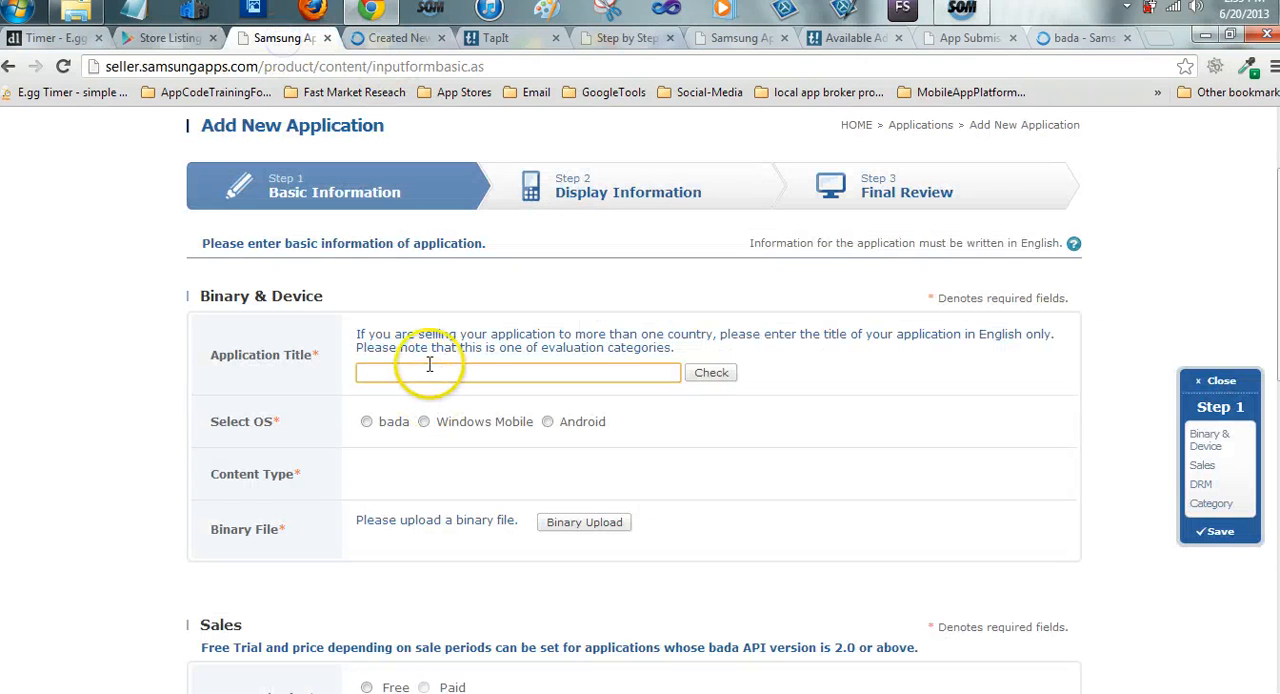
click(430, 373)
right_click(426, 372)
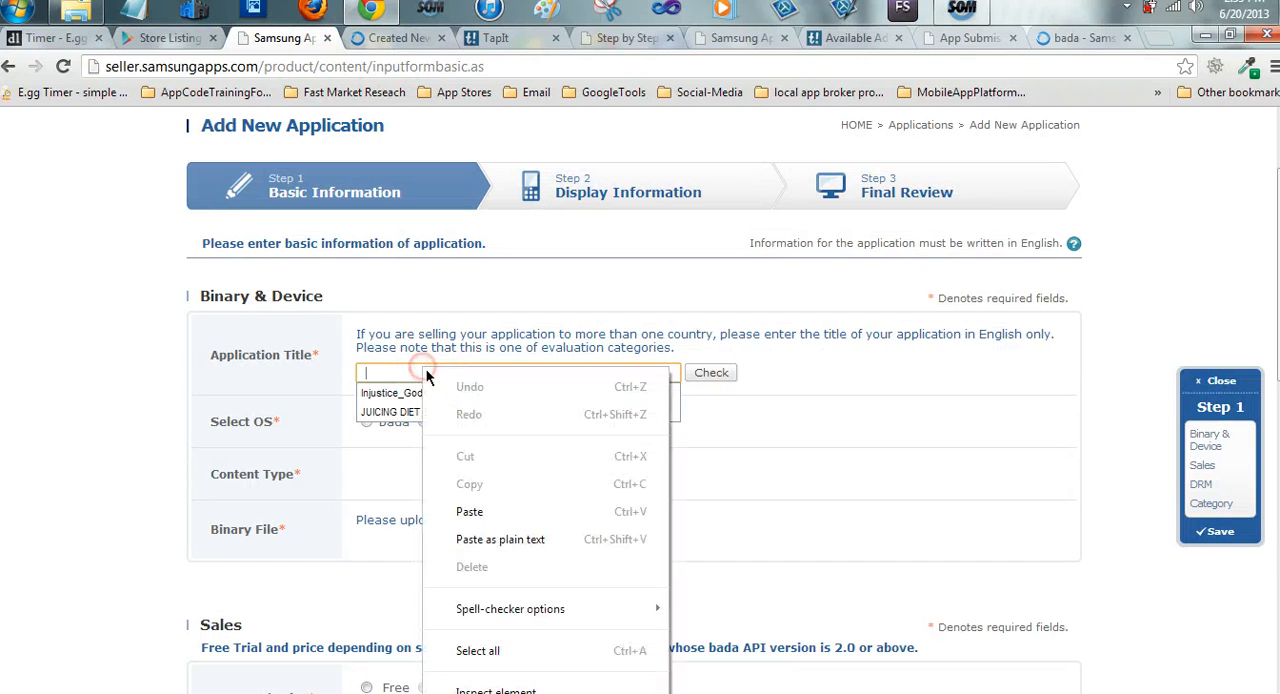
click(469, 511)
click(720, 380)
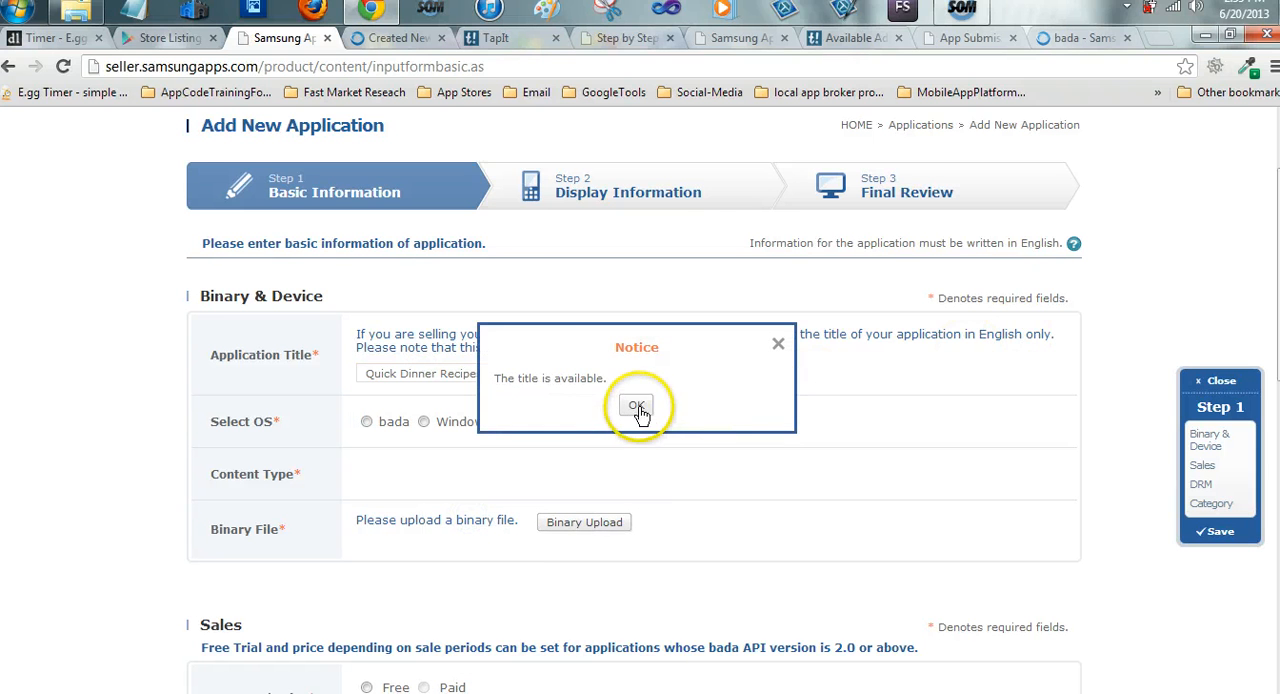
click(637, 406)
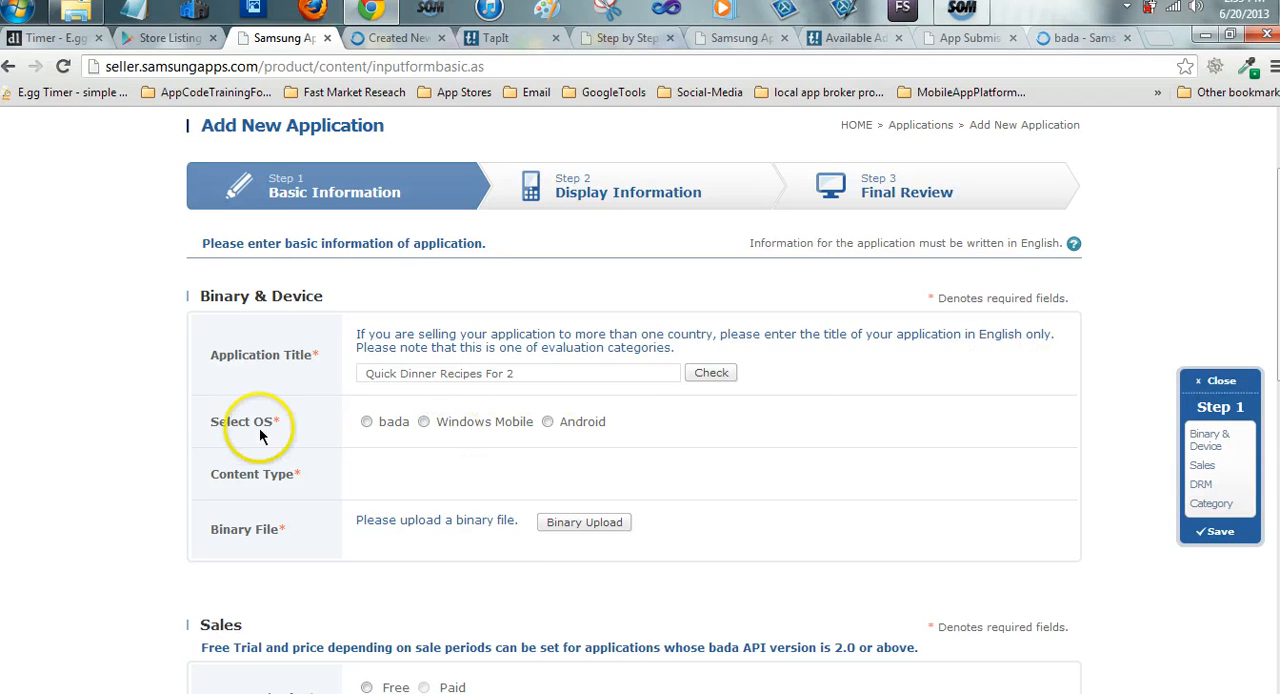
Choose Android as the operating system and Native Application as the content type
click(547, 422)
scroll(680, 428, down, 1)
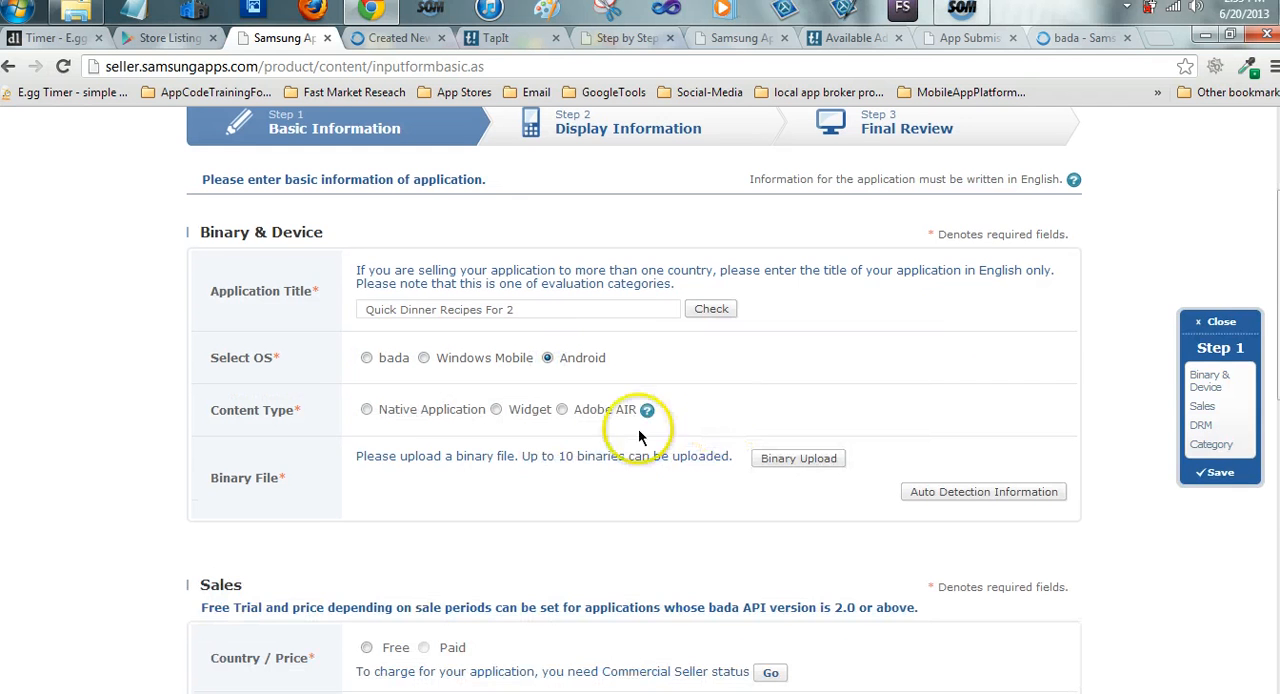
click(364, 410)
scroll(746, 386, down, 2)
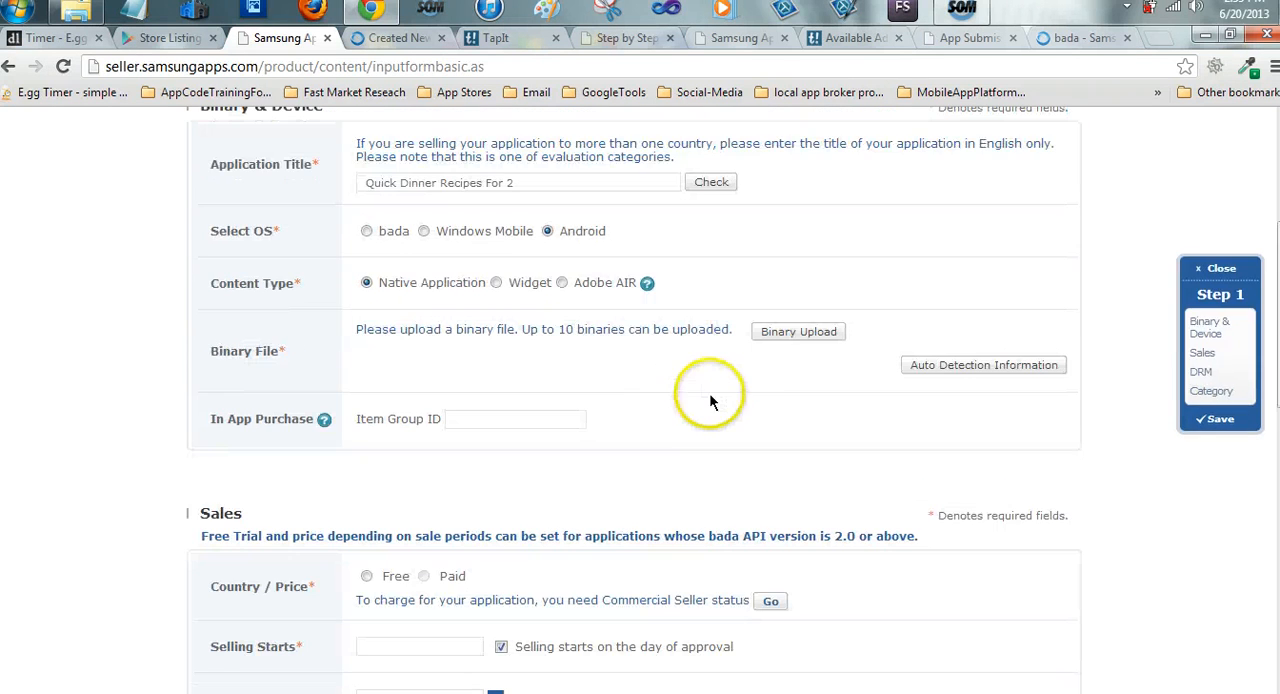
Start a binary upload with all resolutions selected, and set both S Pen only and Google Mobile Service to Yes
click(806, 335)
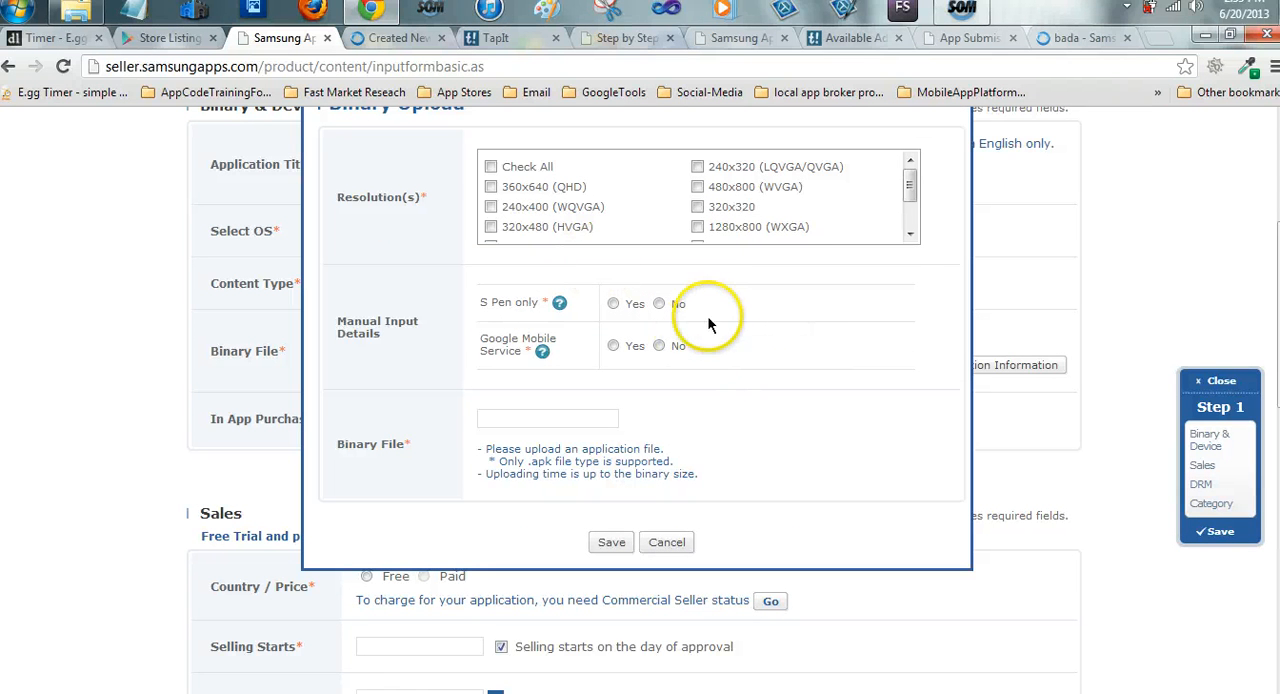
click(491, 166)
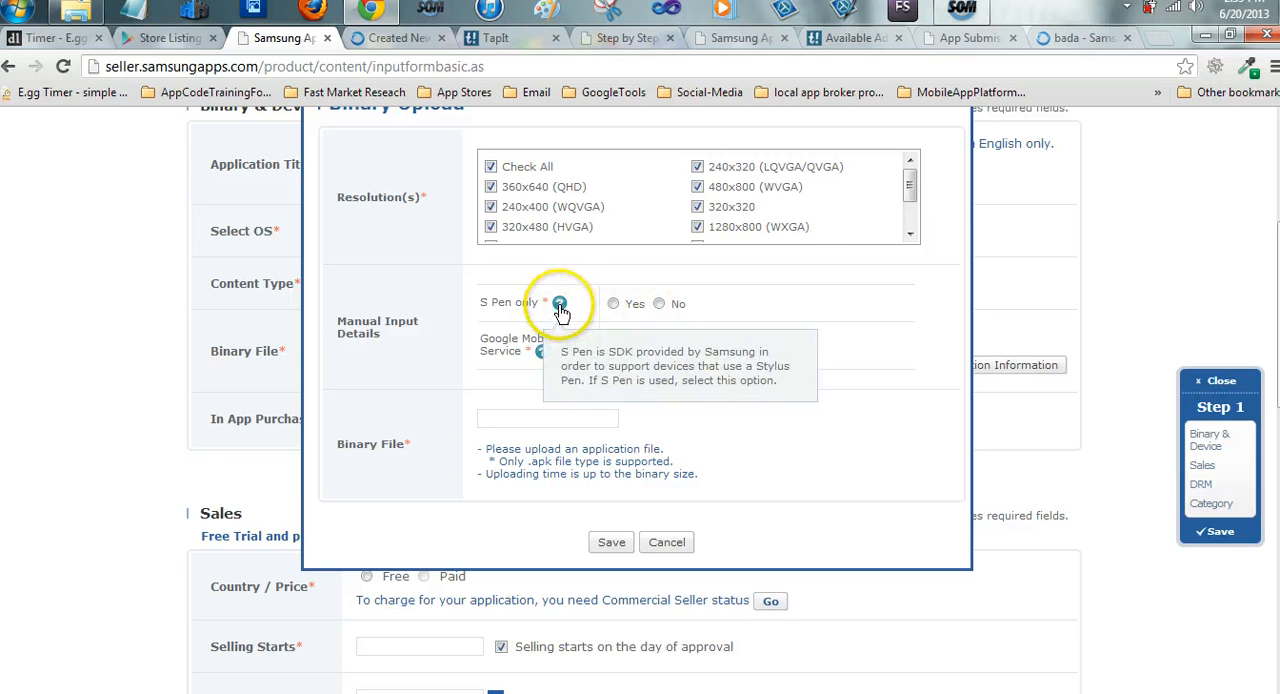
mouse_move(563, 303)
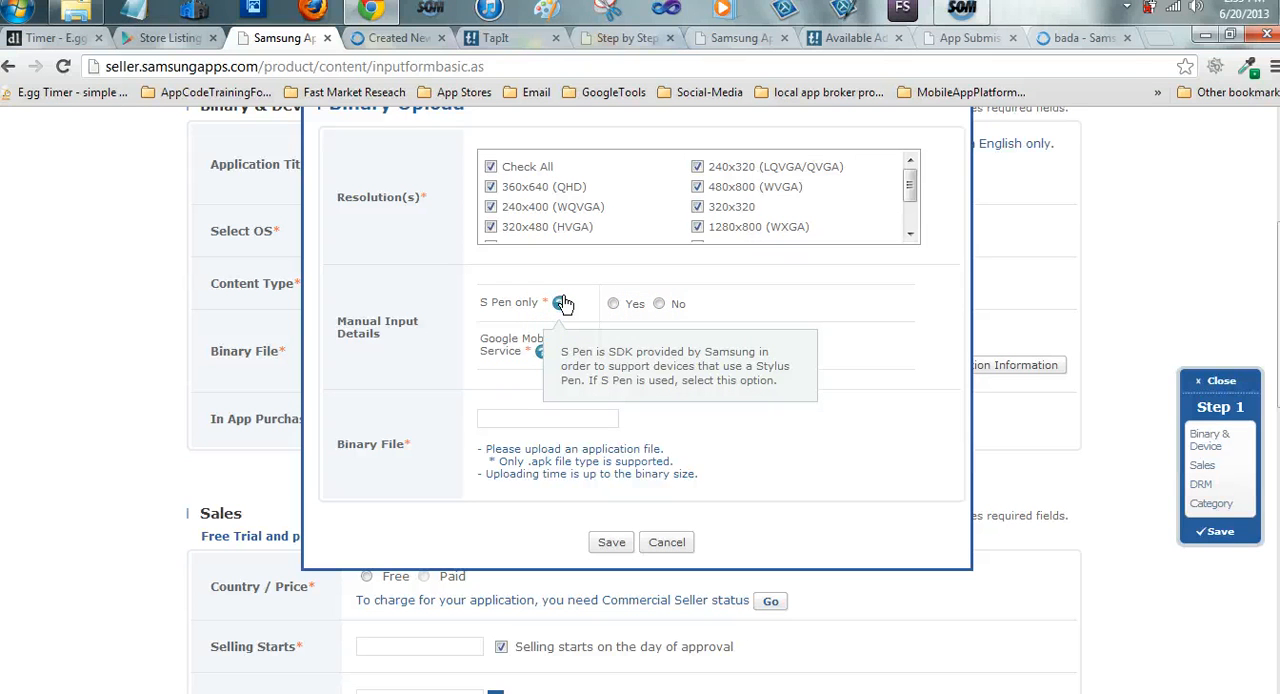
click(611, 304)
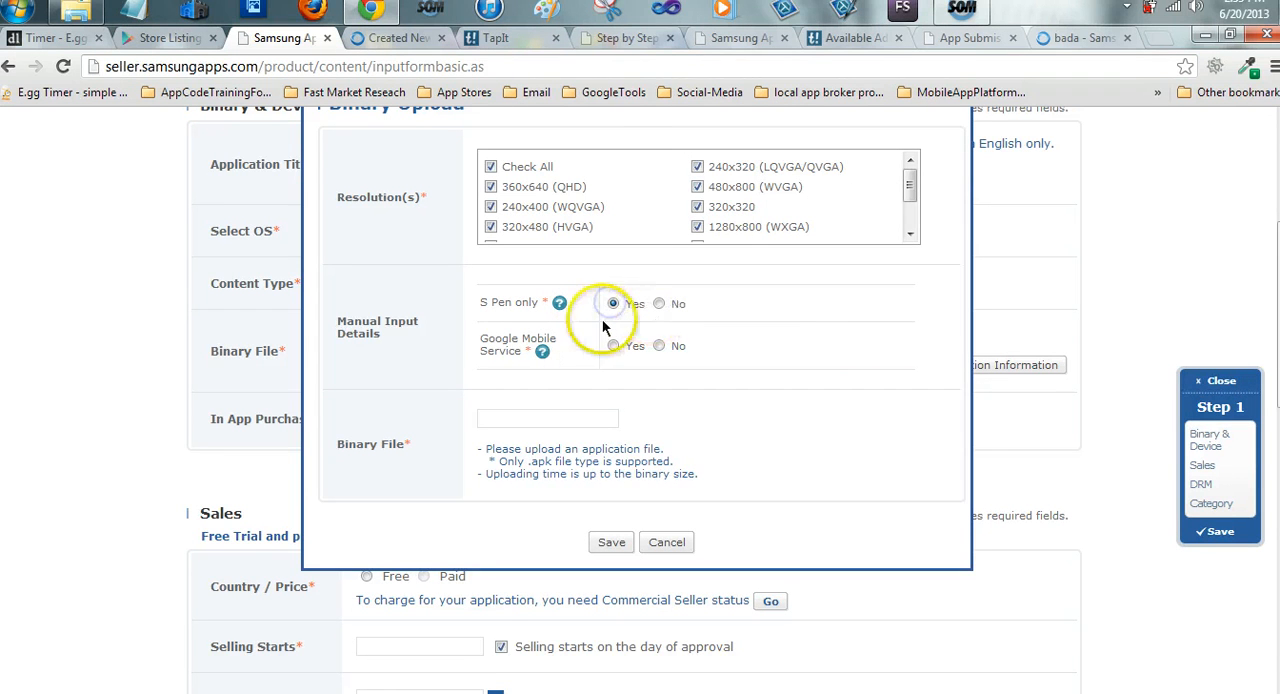
mouse_move(560, 306)
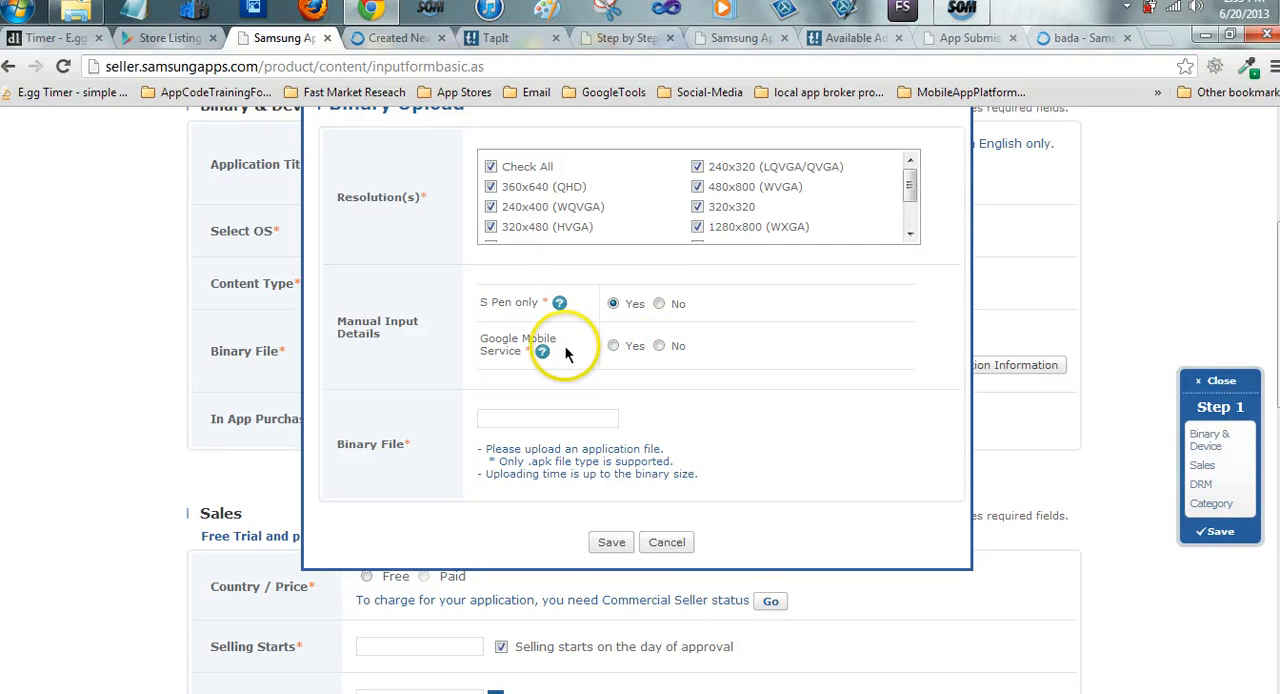
mouse_move(541, 355)
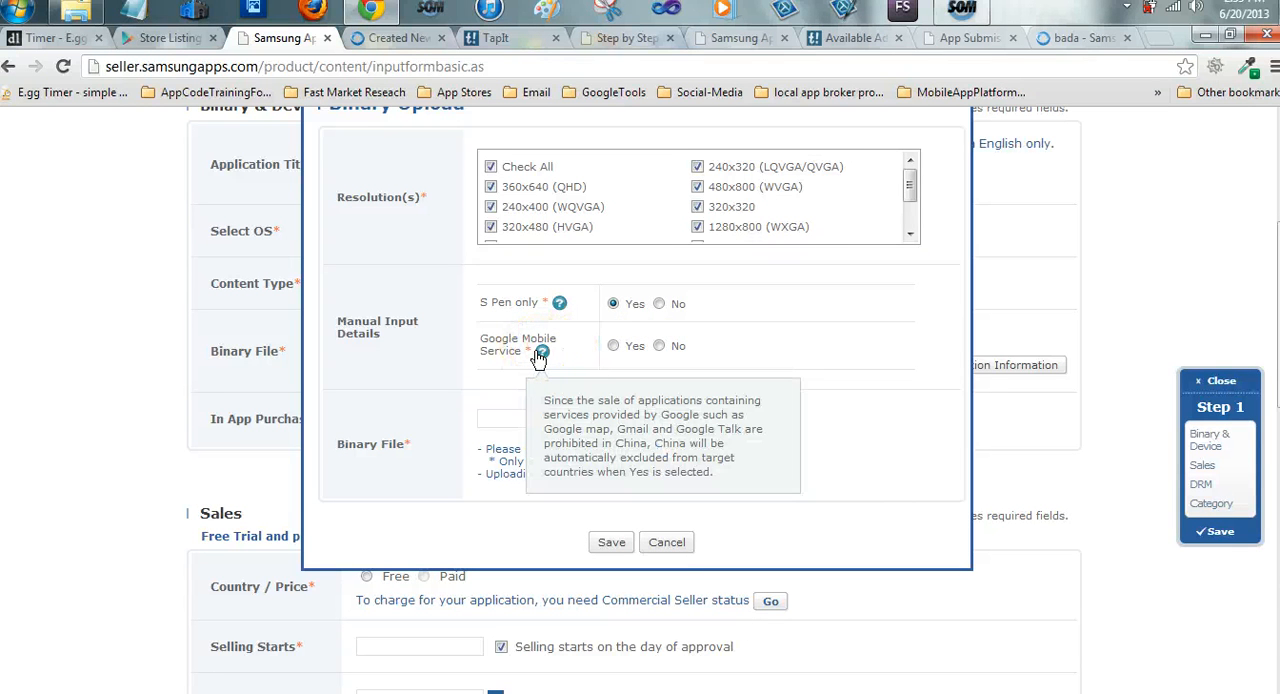
click(612, 345)
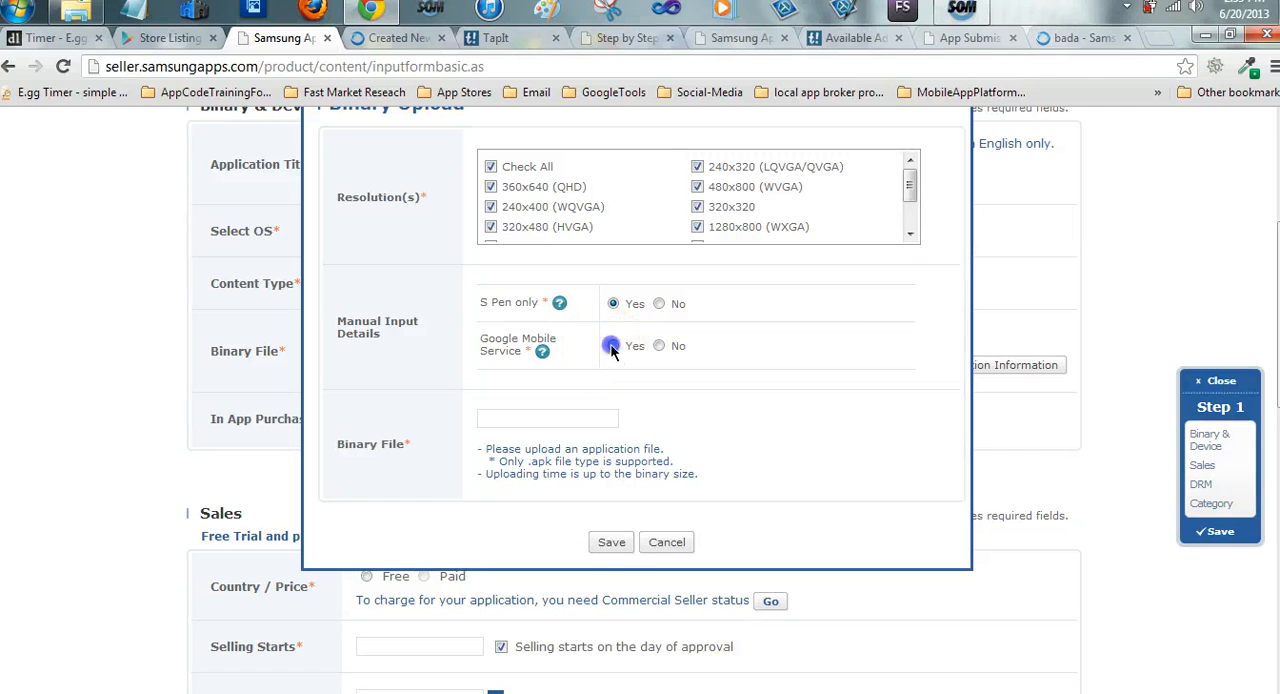
Upload samquickdinner.apk from the Quick Dinner Recipes For 2-App folder in MyApps - Folder as the binary file and save the binary entry
click(645, 418)
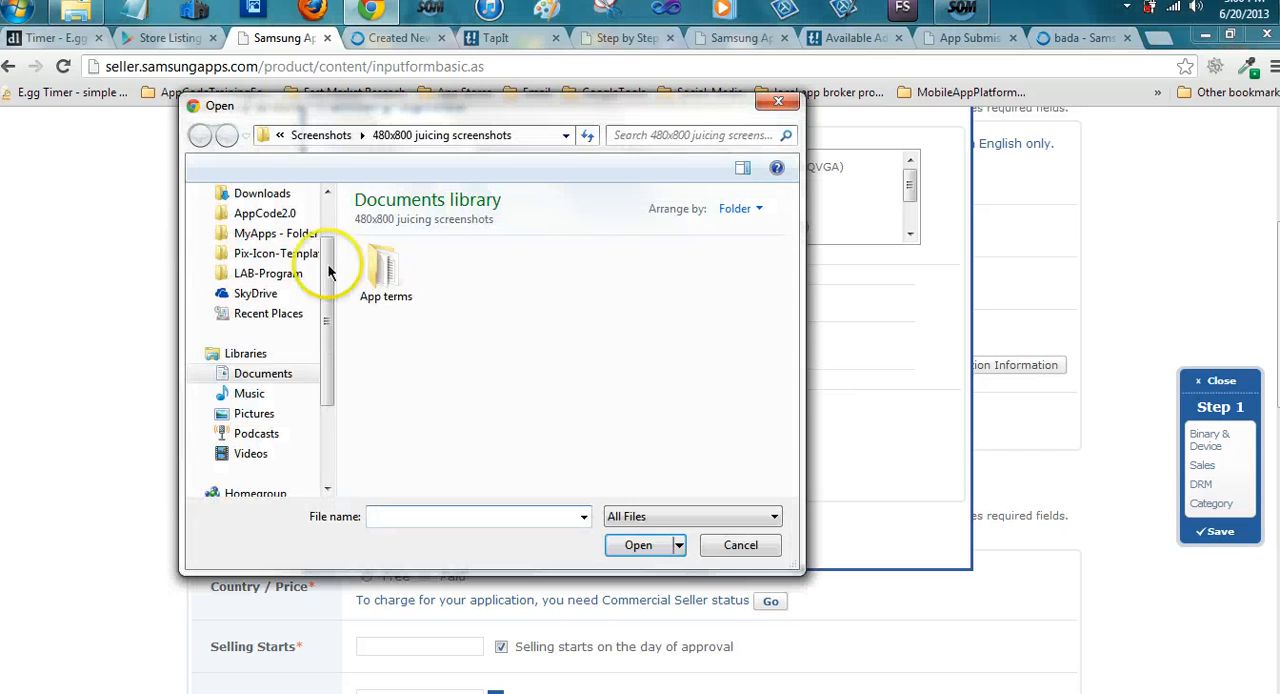
click(260, 305)
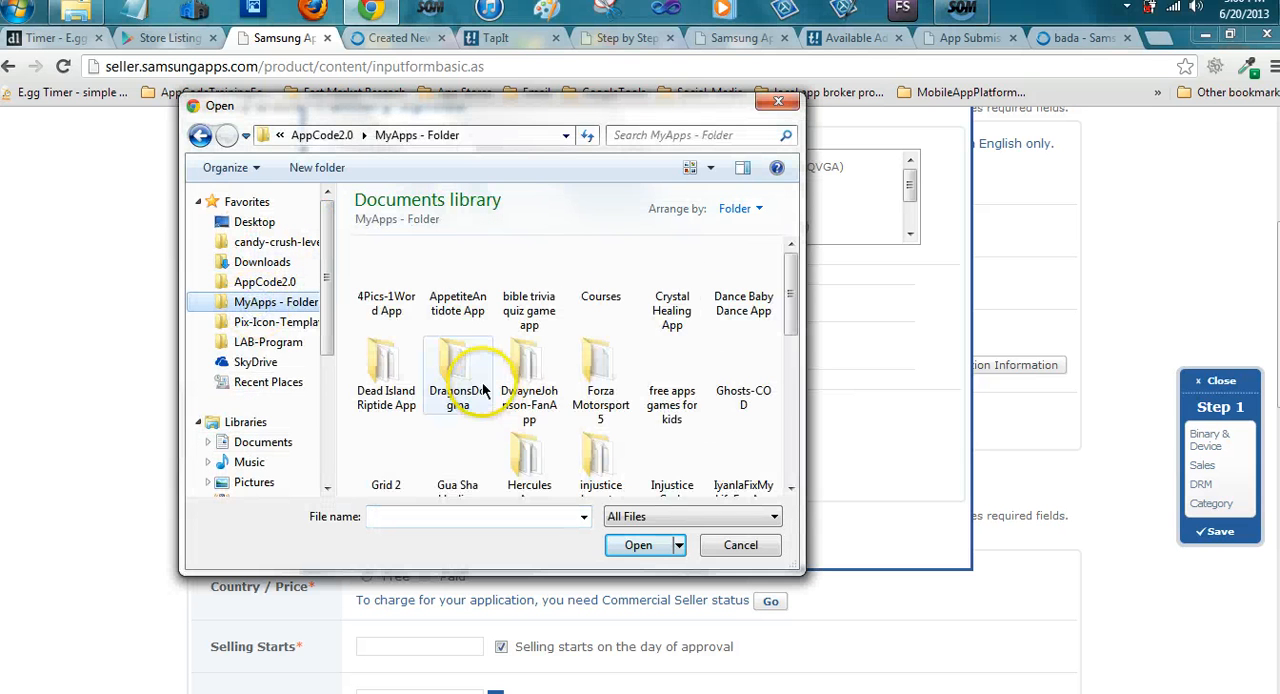
scroll(588, 386, down, 2)
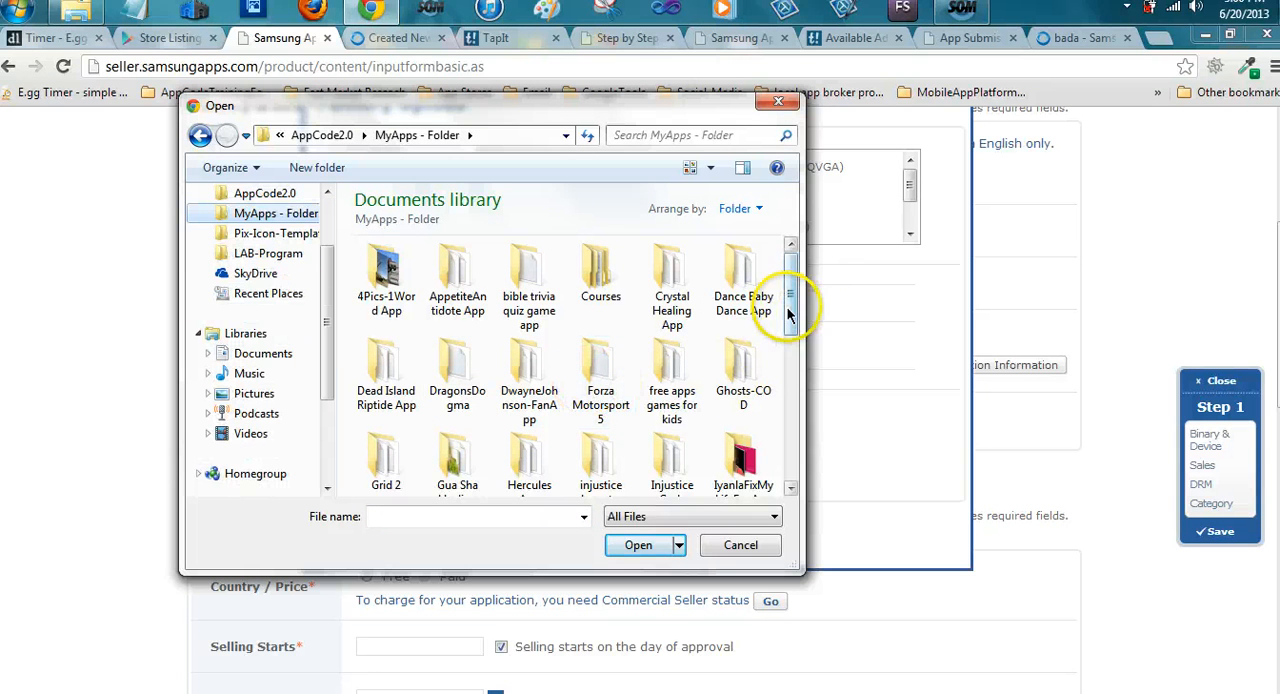
drag(788, 313, 777, 413)
click(447, 413)
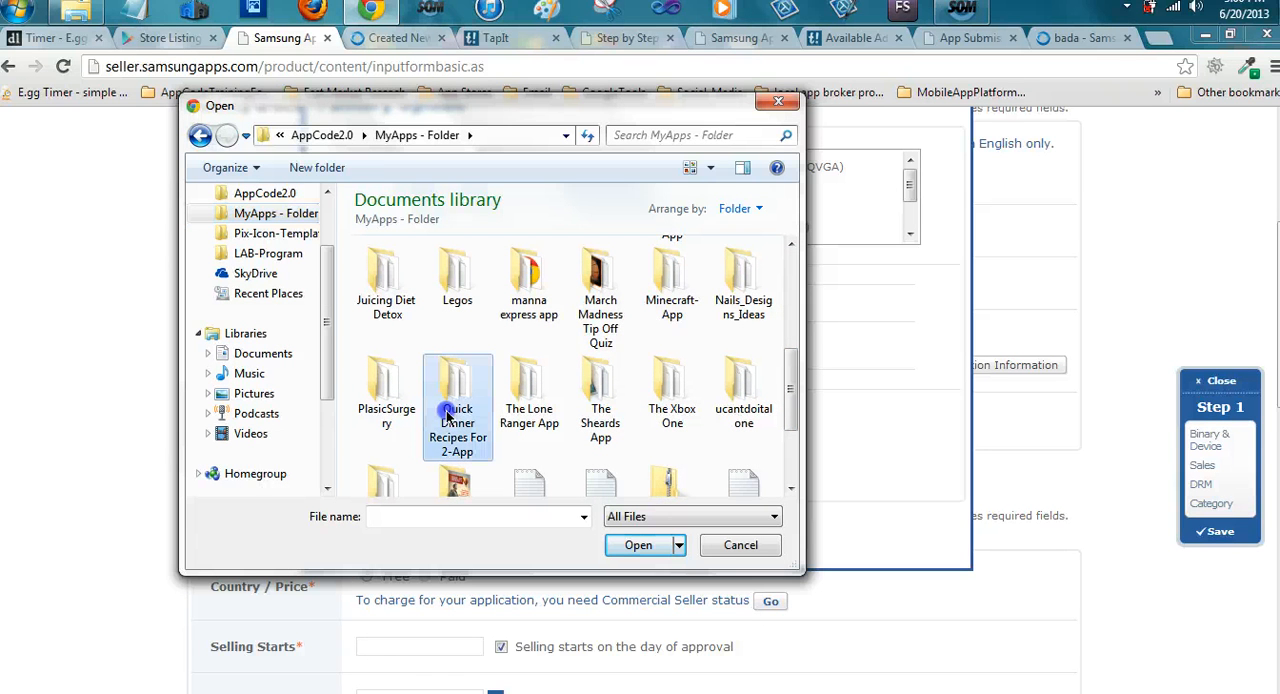
double_click(450, 413)
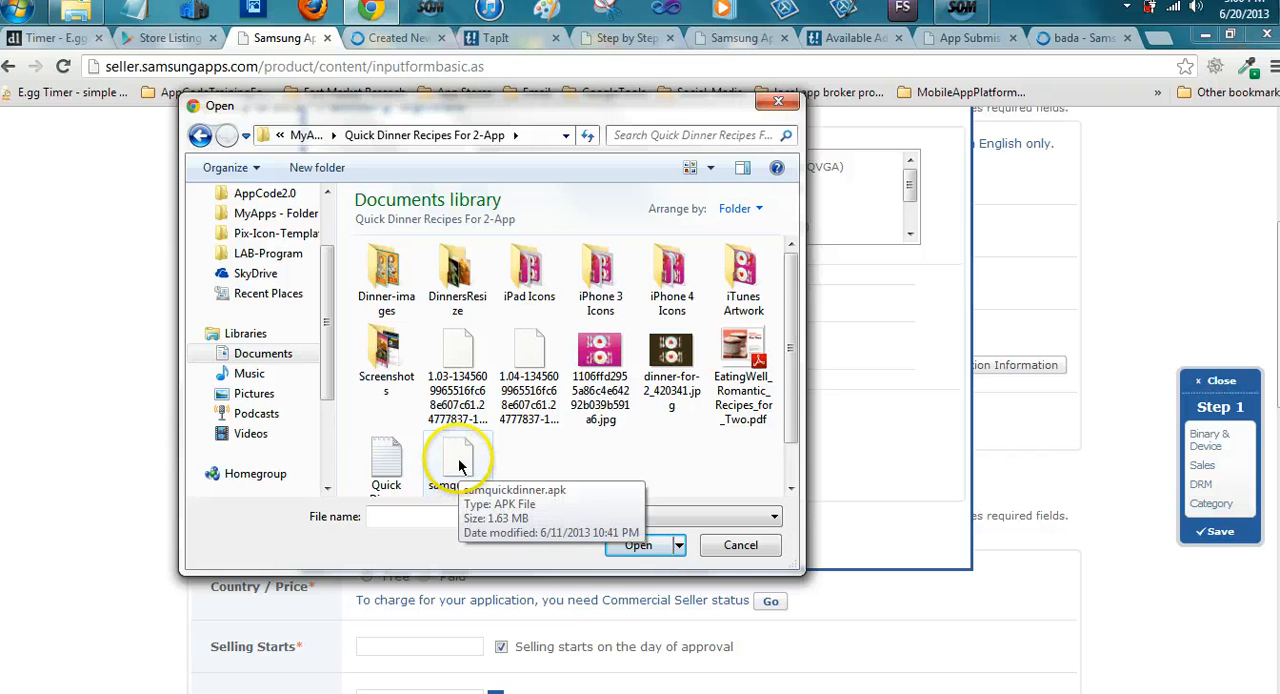
click(458, 460)
double_click(458, 460)
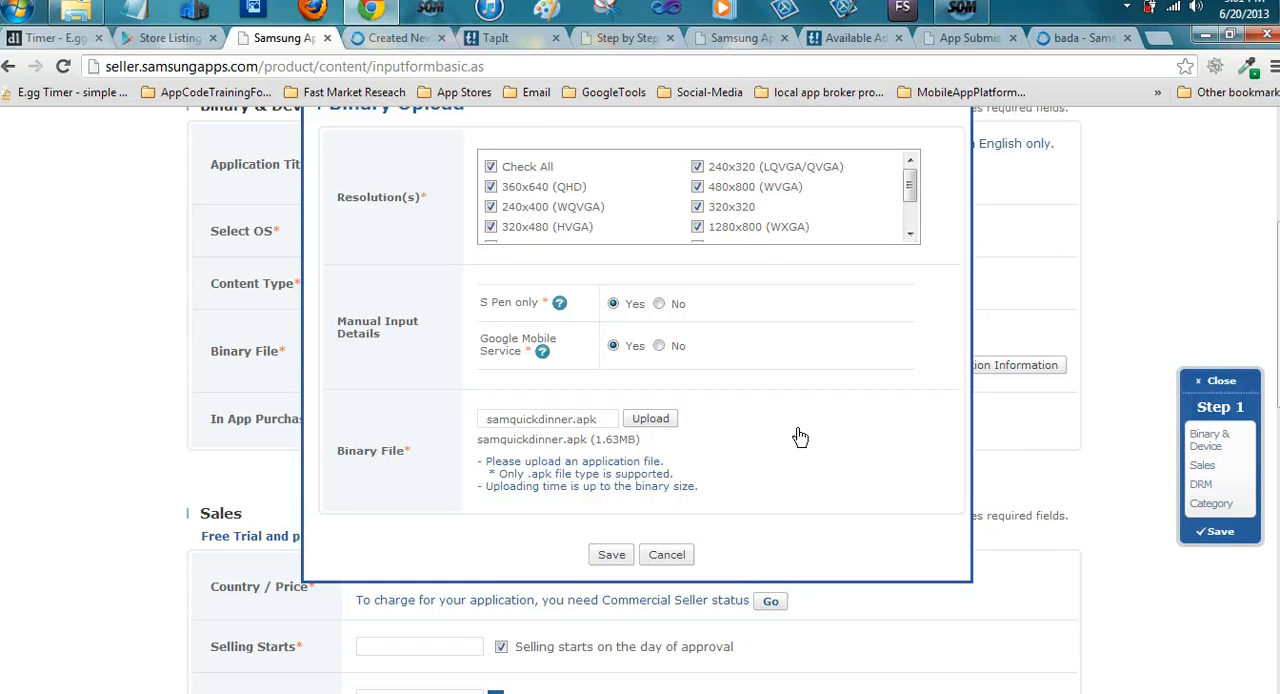
click(611, 554)
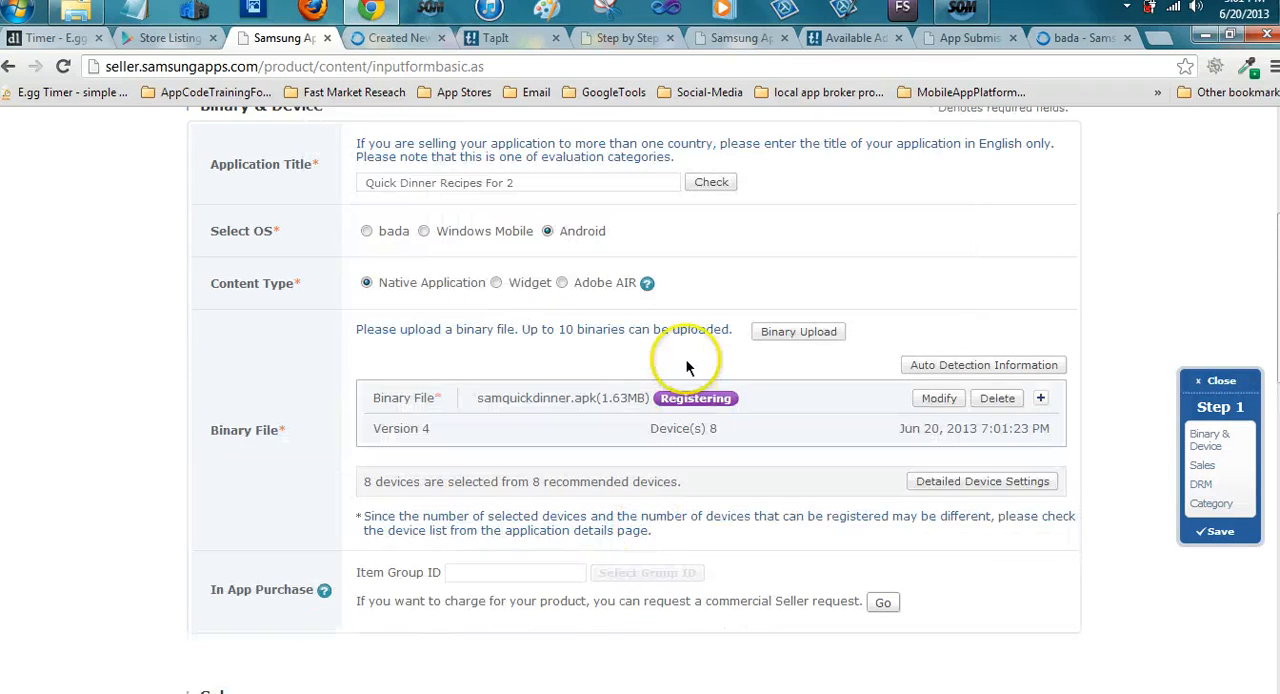
Check the registered binary's device information and set the application's country and price option to Free
scroll(725, 345, down, 3)
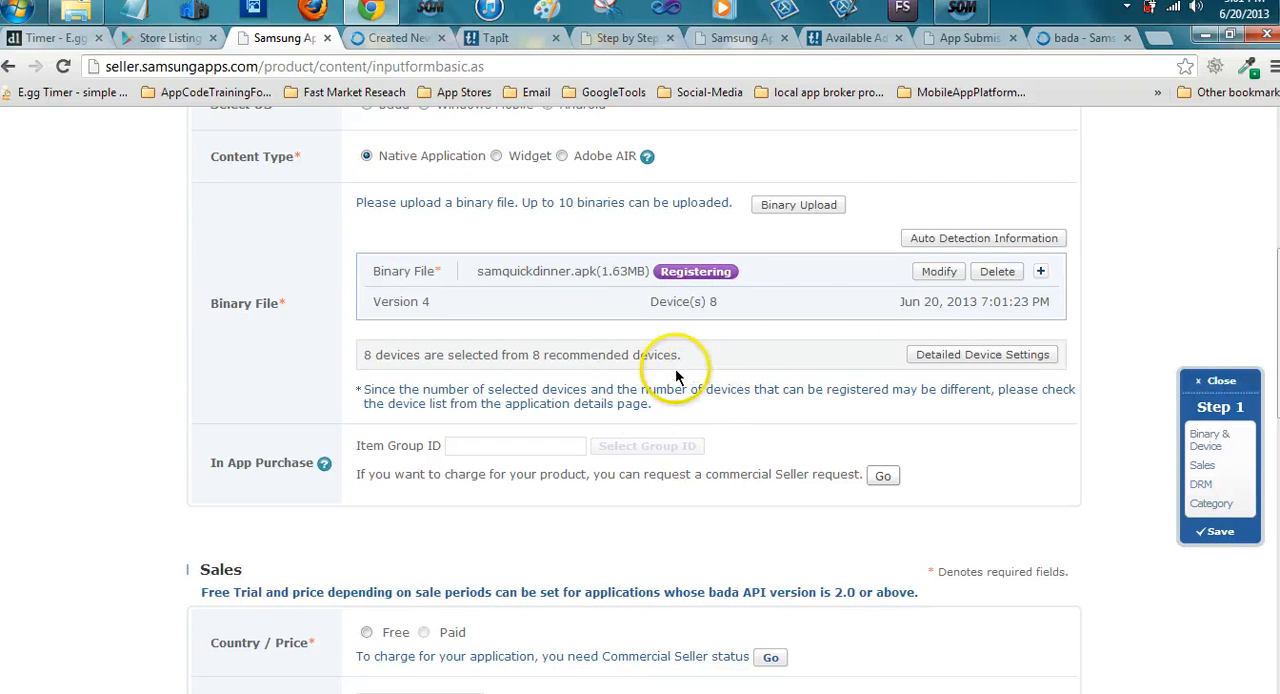
scroll(677, 409, down, 3)
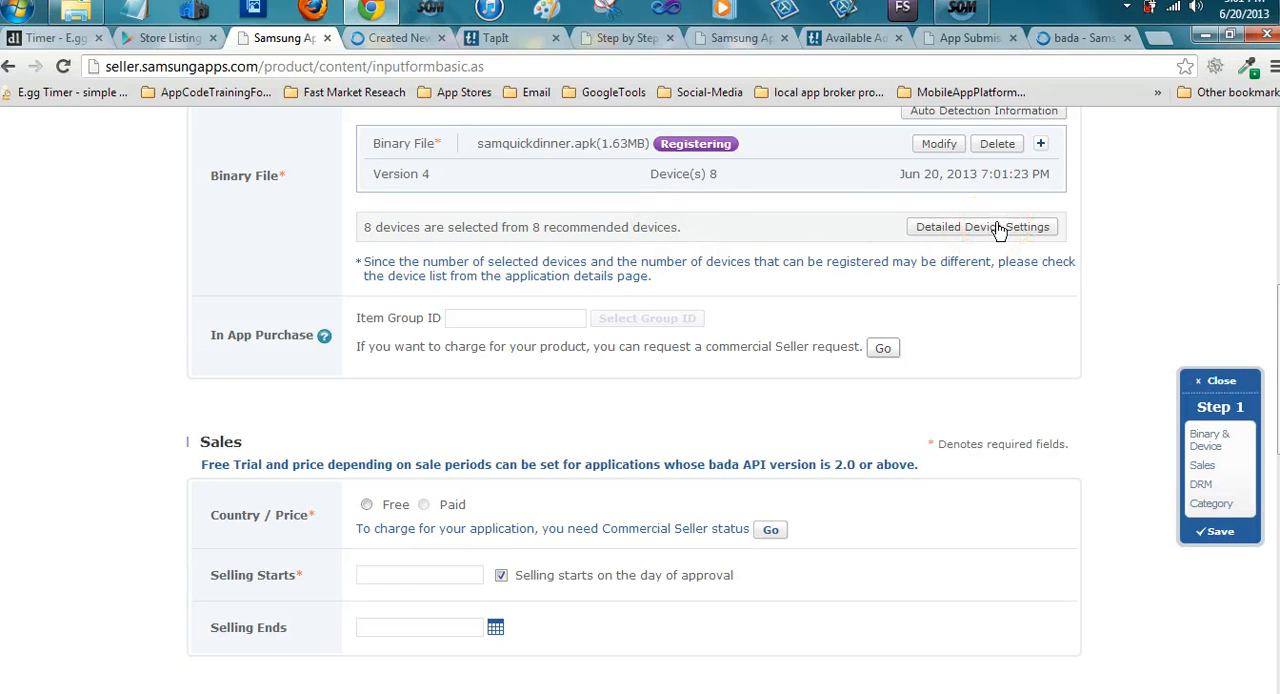
scroll(998, 230, up, 2)
click(943, 296)
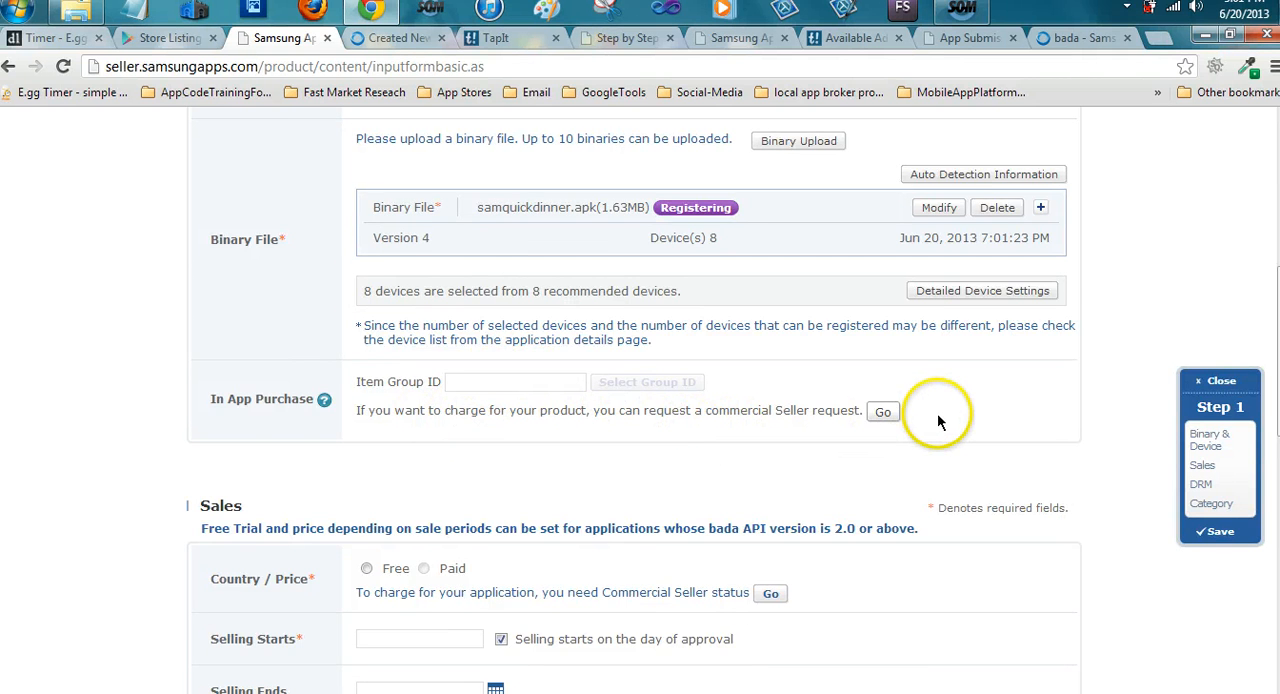
scroll(543, 309, down, 2)
scroll(480, 350, down, 1)
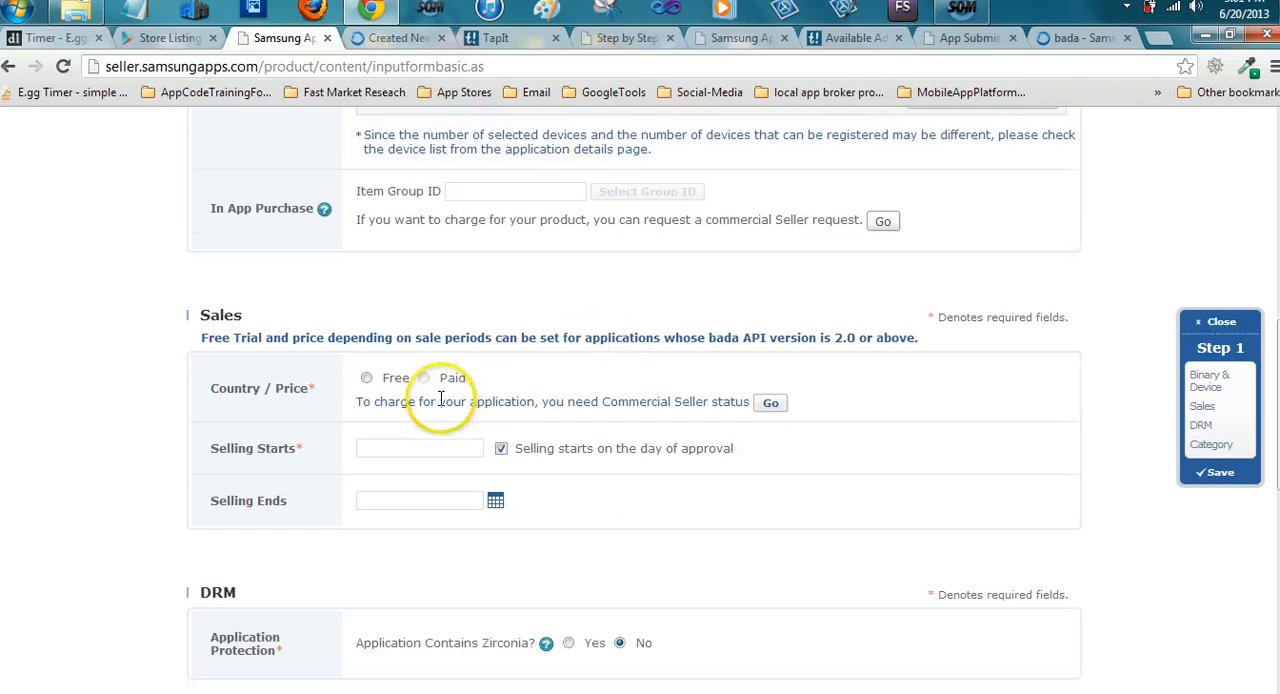
click(366, 377)
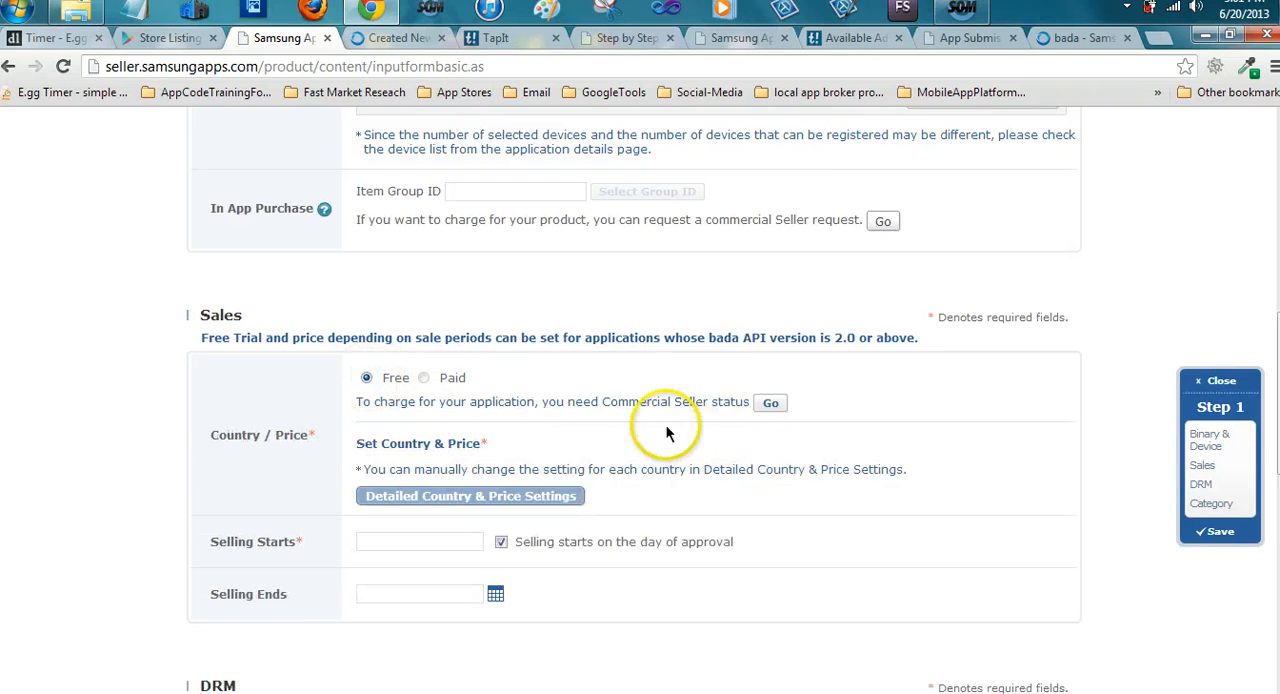
Review the selling date settings and read the help note about Zirconia application protection in the DRM section
scroll(666, 425, down, 1)
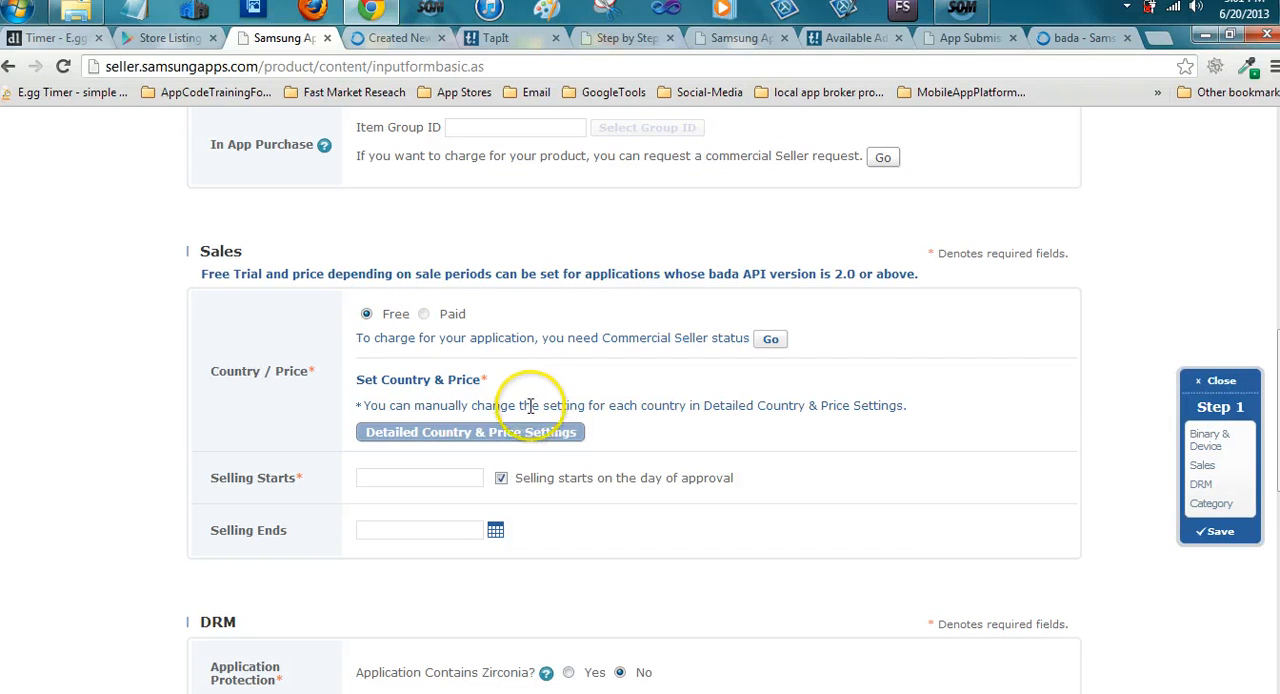
scroll(515, 425, down, 1)
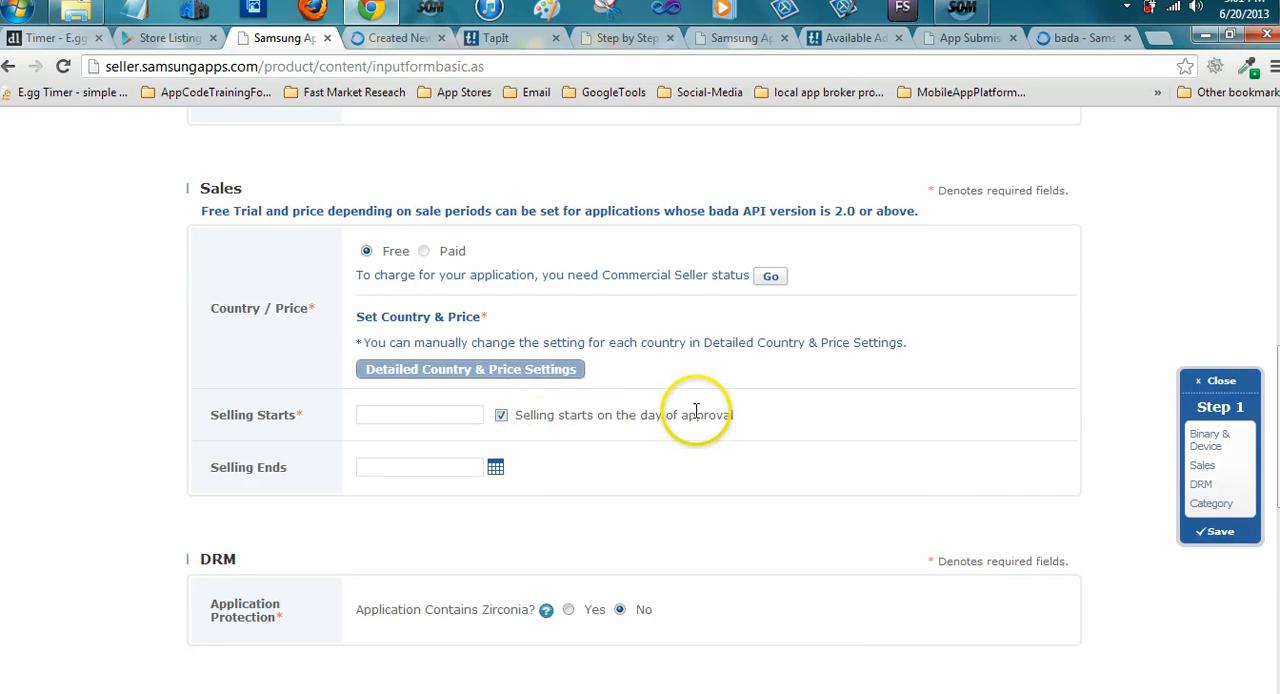
scroll(595, 415, down, 1)
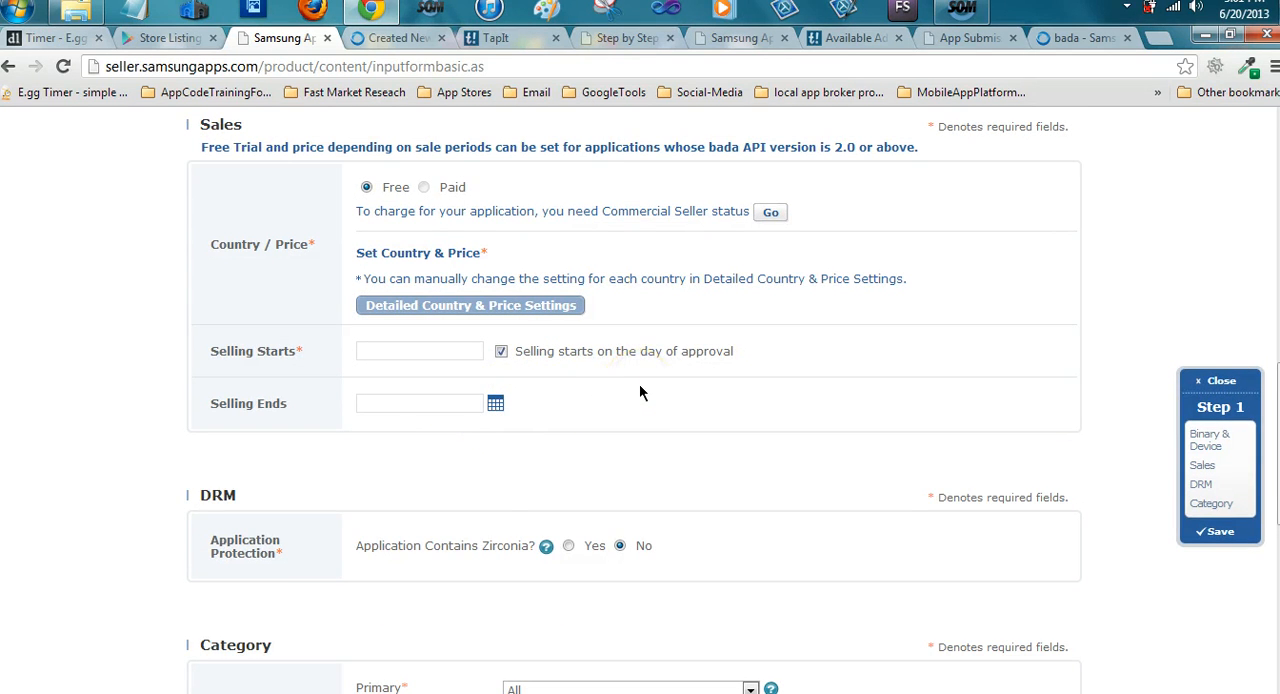
scroll(639, 393, down, 2)
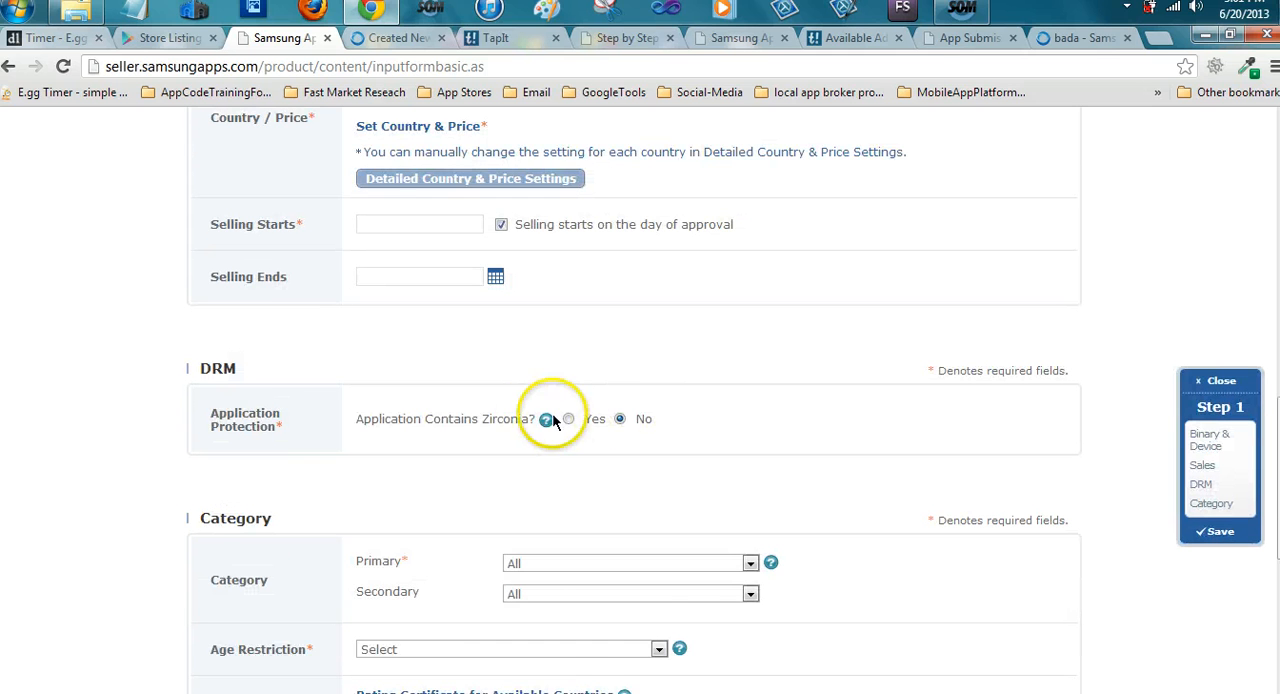
scroll(714, 414, down, 1)
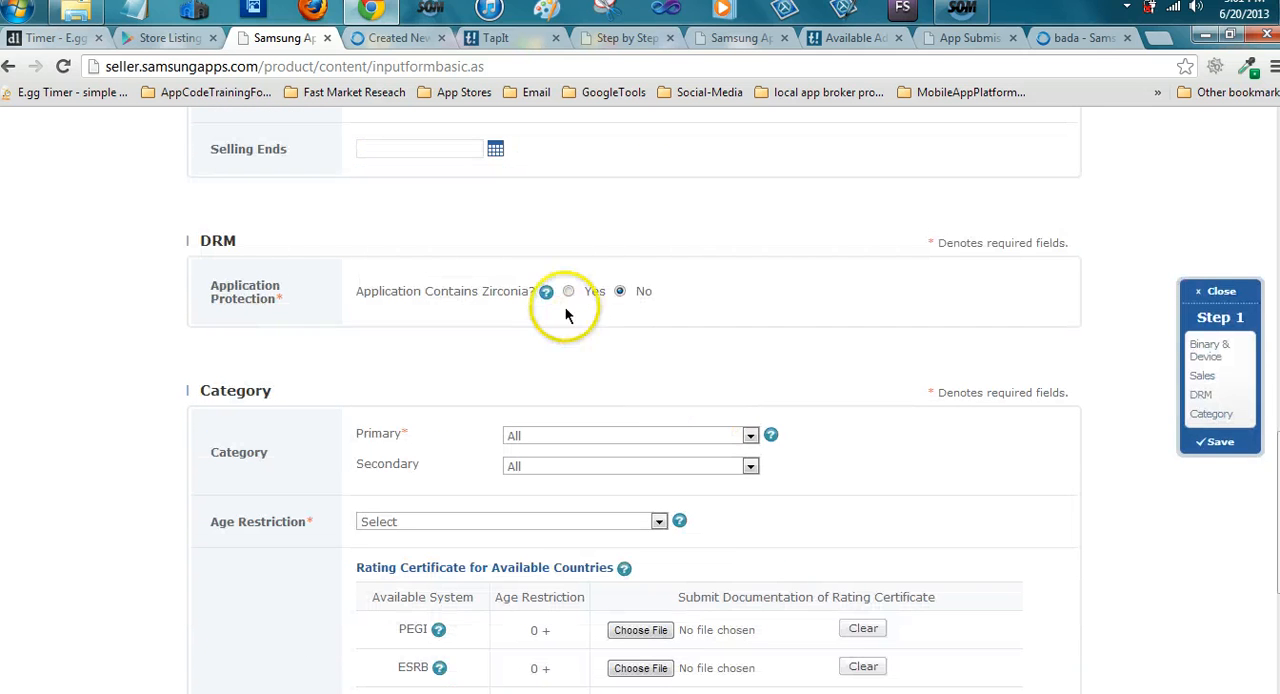
mouse_move(547, 303)
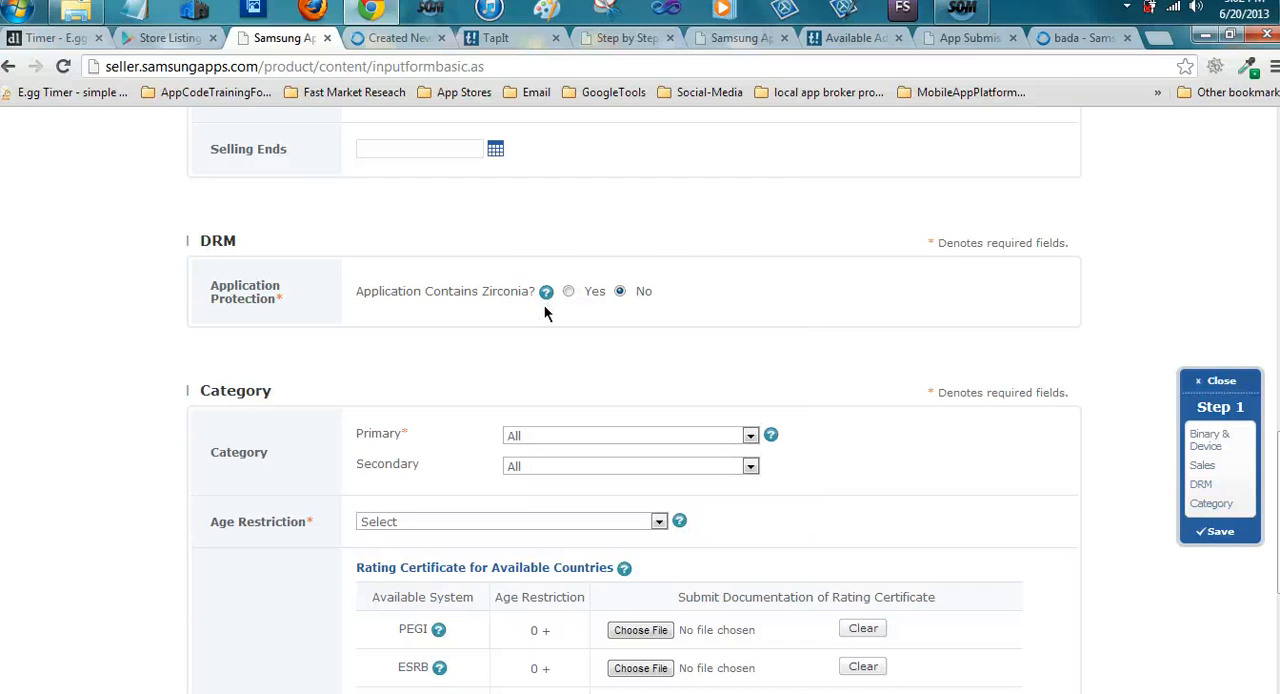
click(547, 294)
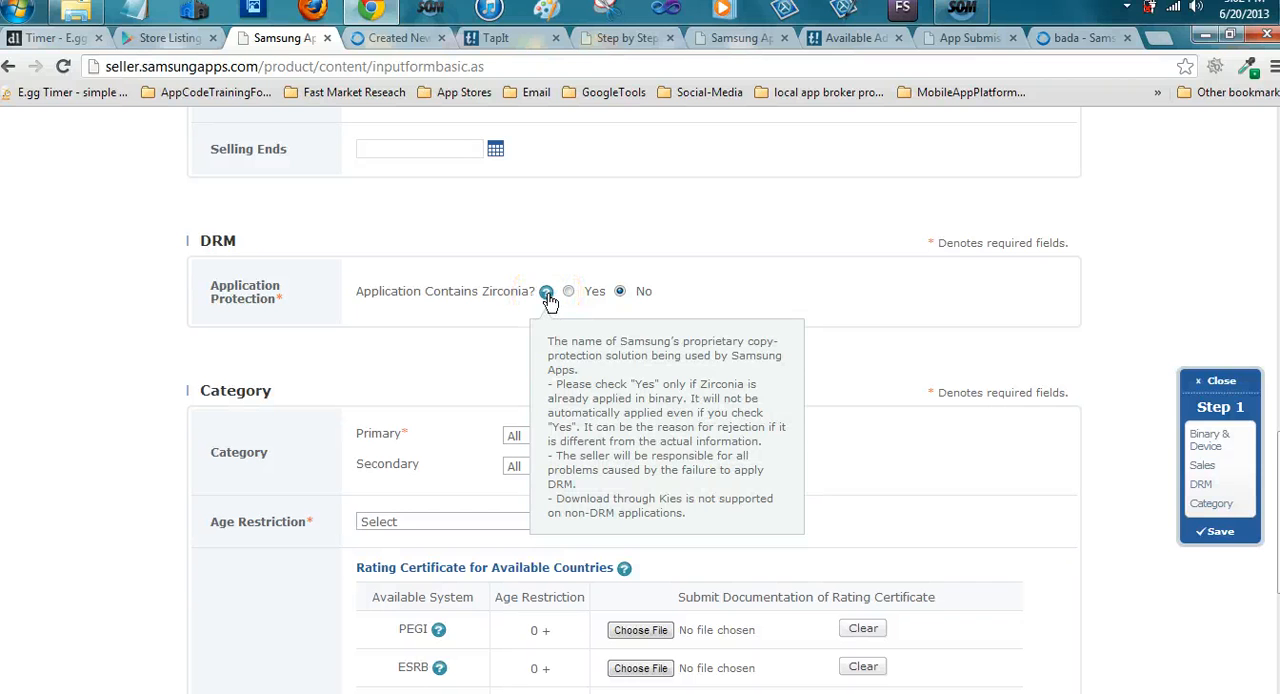
Set the application's primary category to Health/Fitness
scroll(772, 295, down, 1)
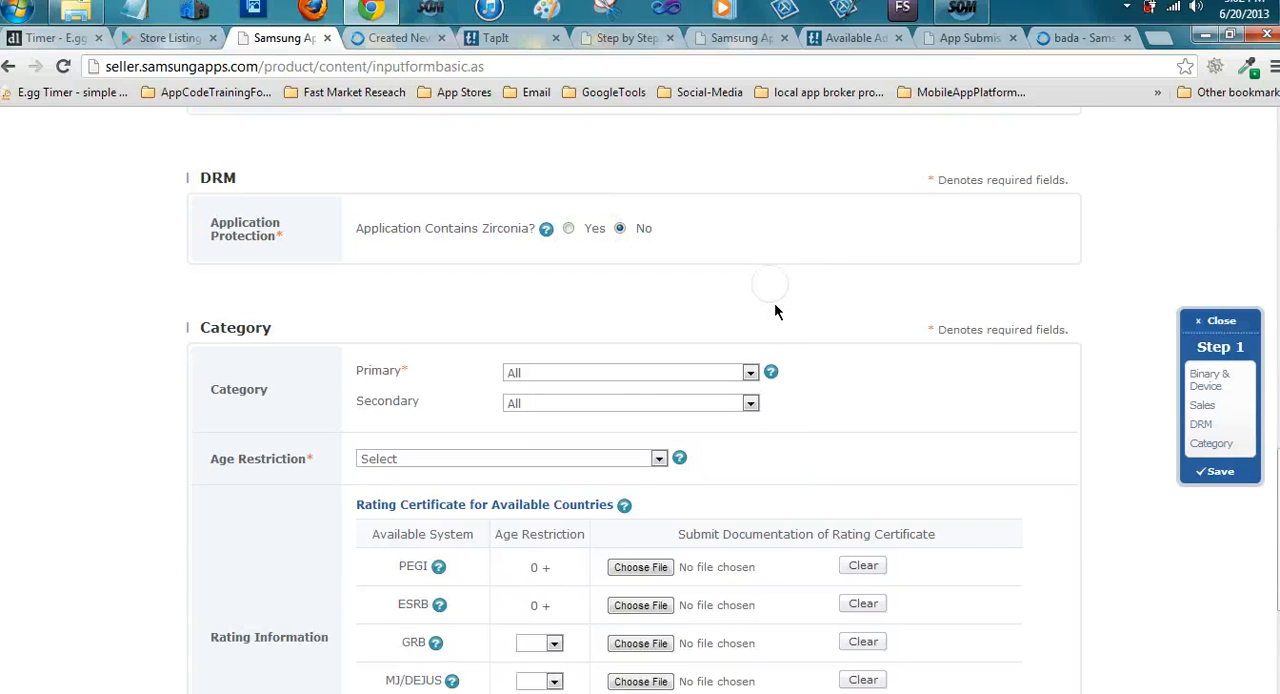
click(750, 372)
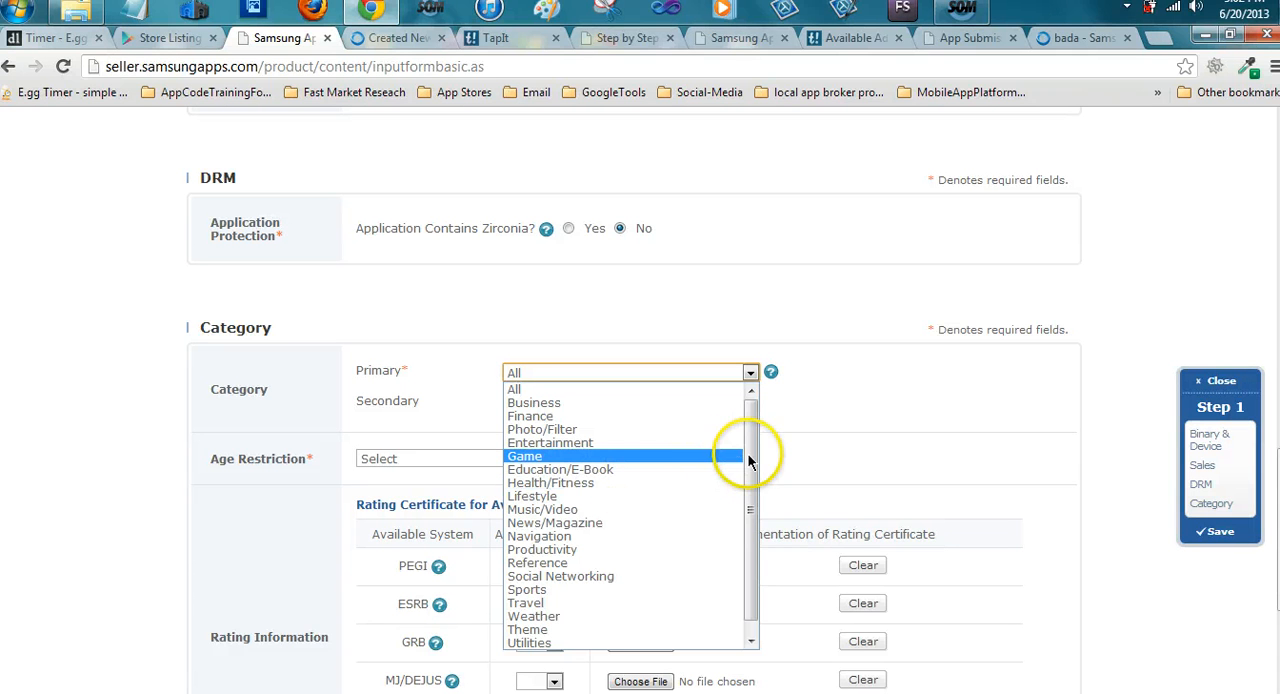
drag(748, 462, 745, 500)
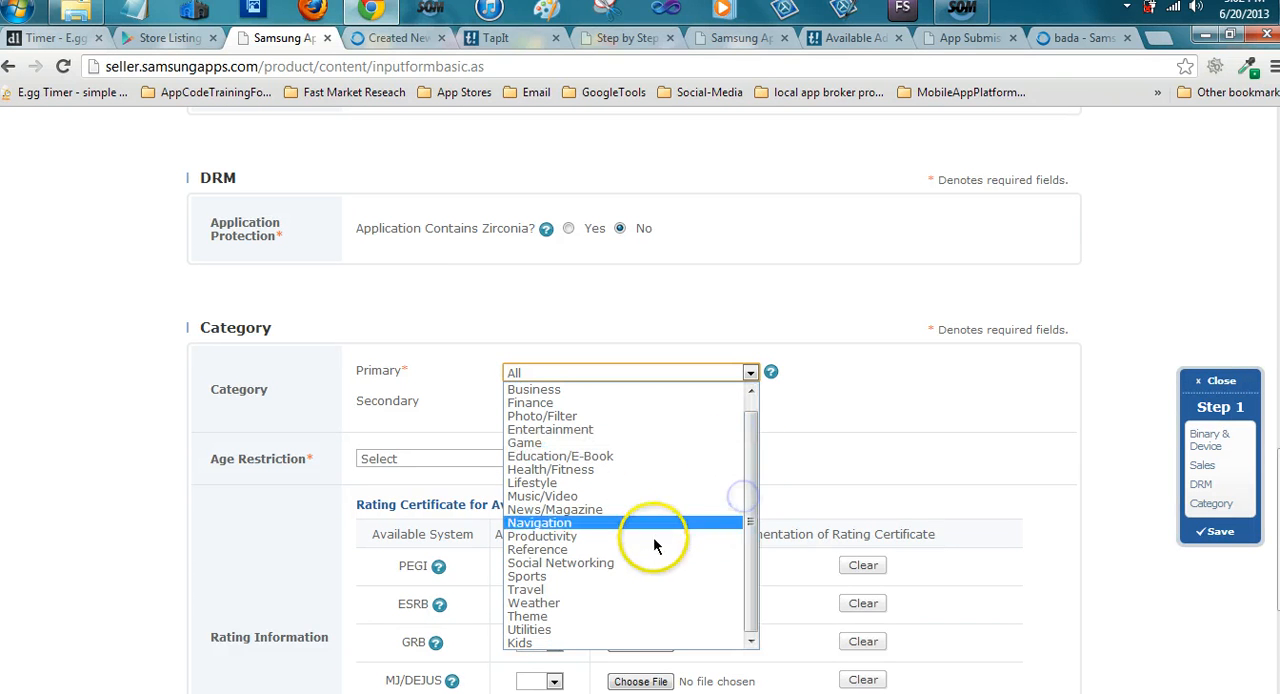
click(608, 470)
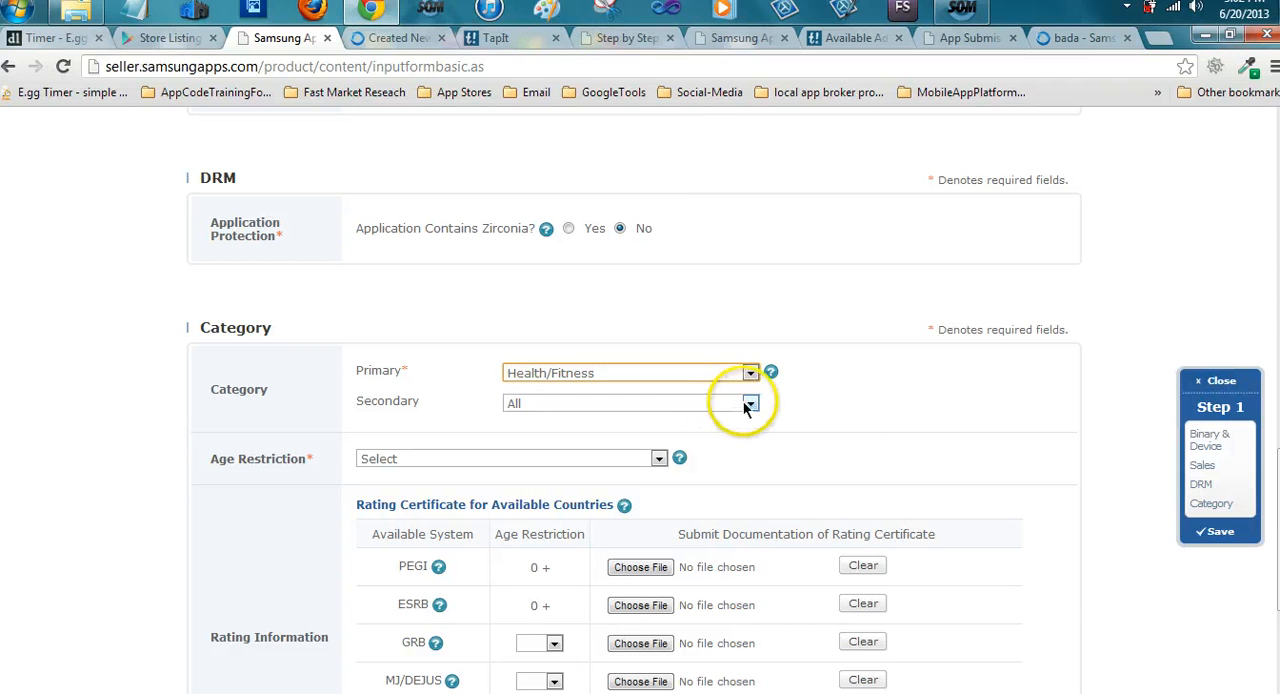
Change the application's primary category to Lifestyle and set the secondary category to Health/Fitness
click(750, 403)
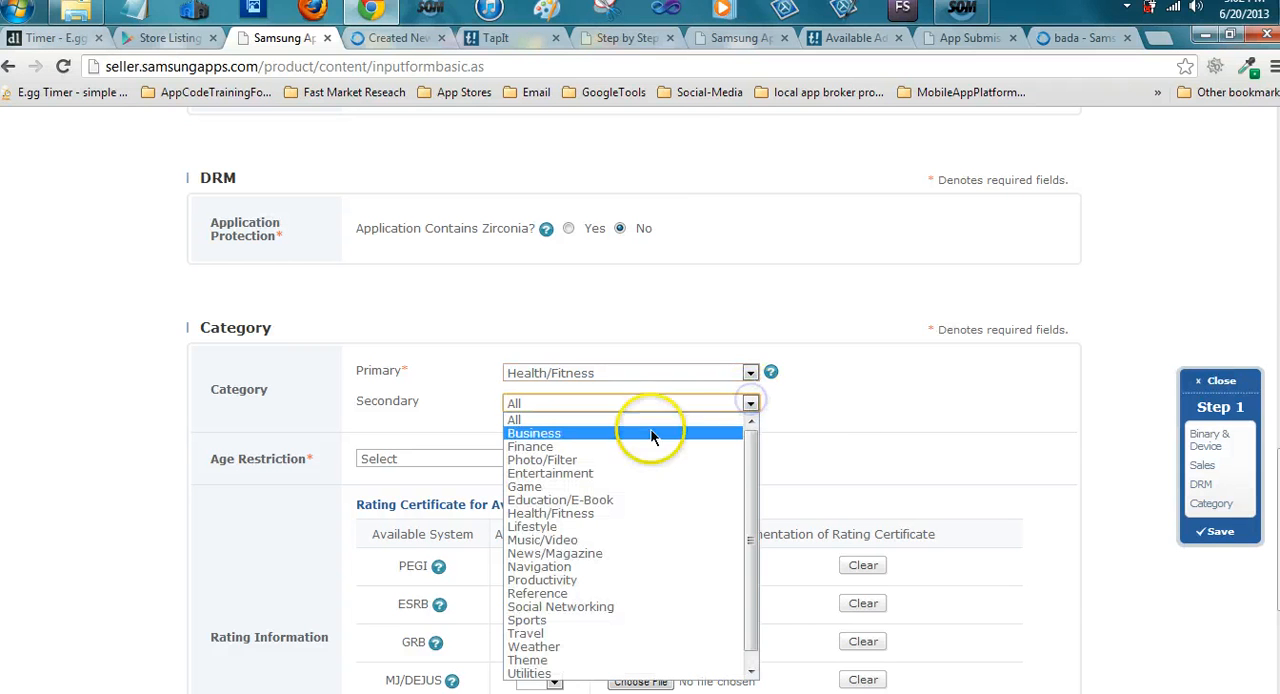
click(756, 372)
click(598, 483)
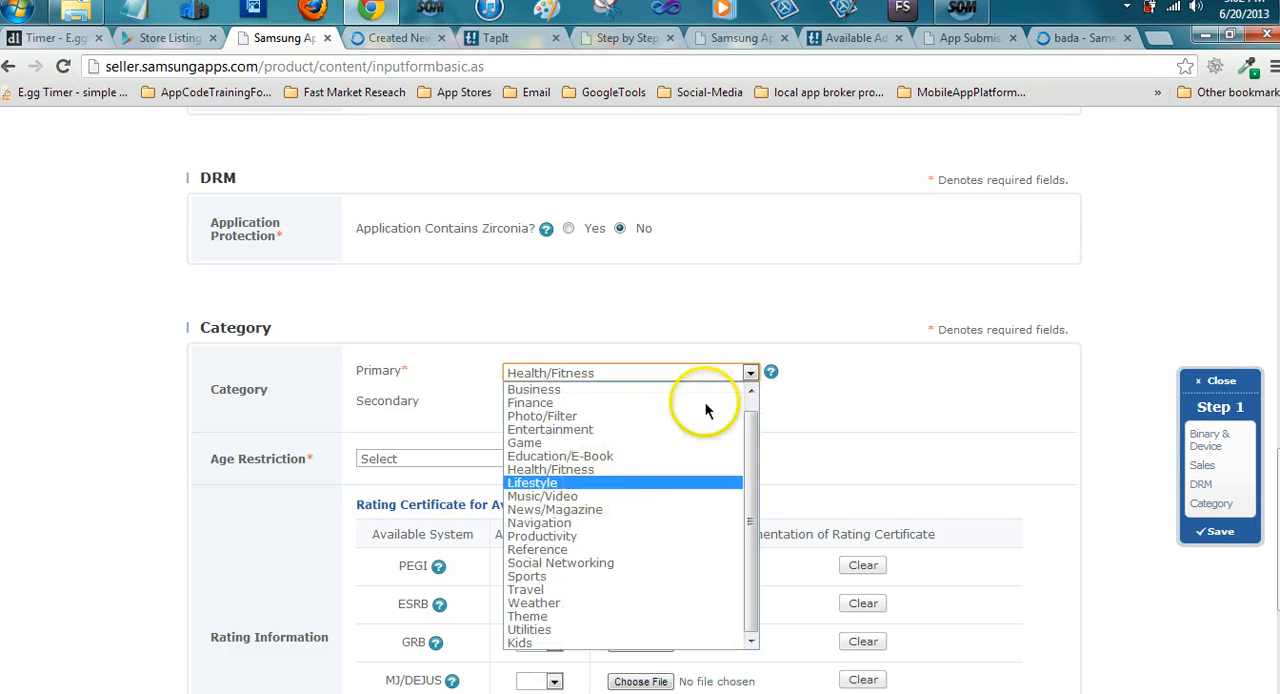
click(751, 404)
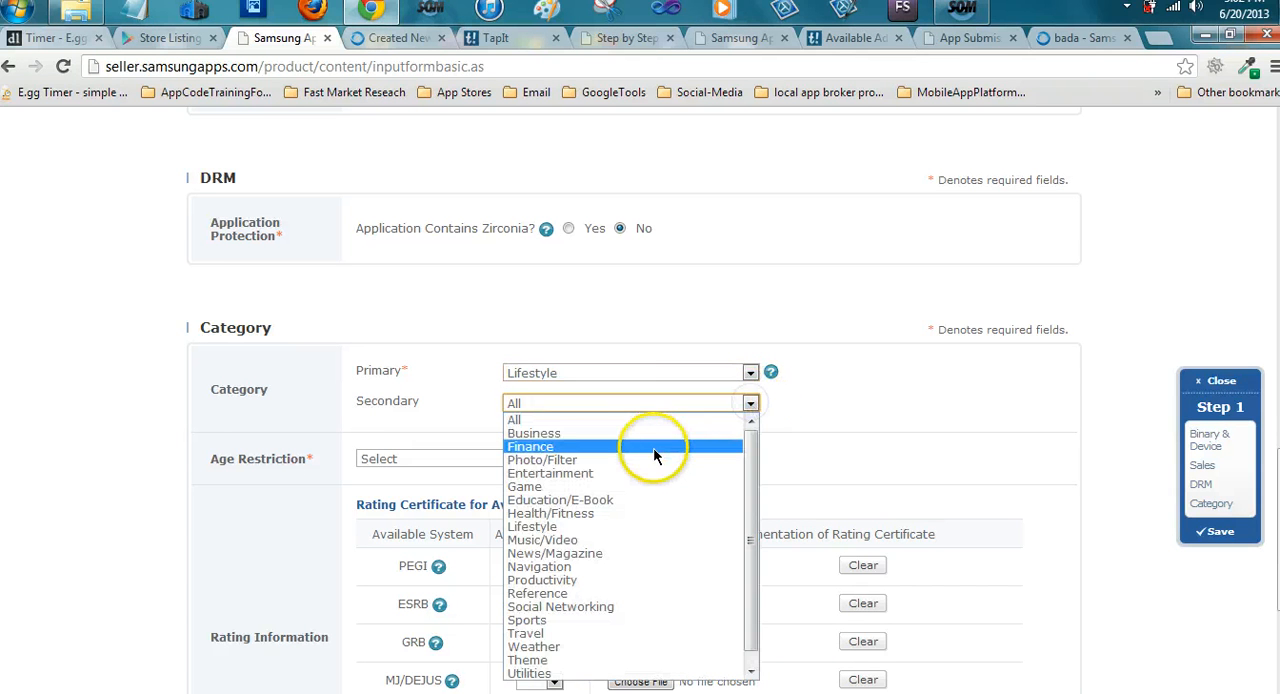
click(631, 514)
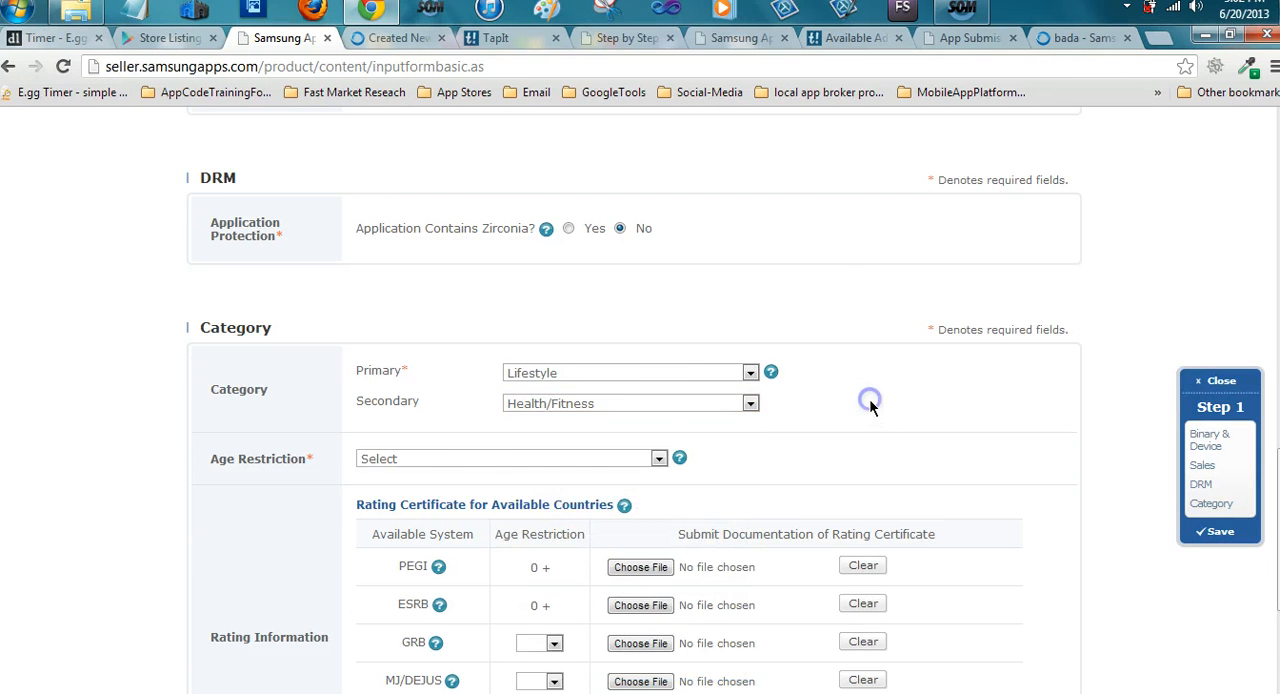
Set the age restriction to Over age 0 and proceed to the Display Information step
scroll(869, 400, down, 2)
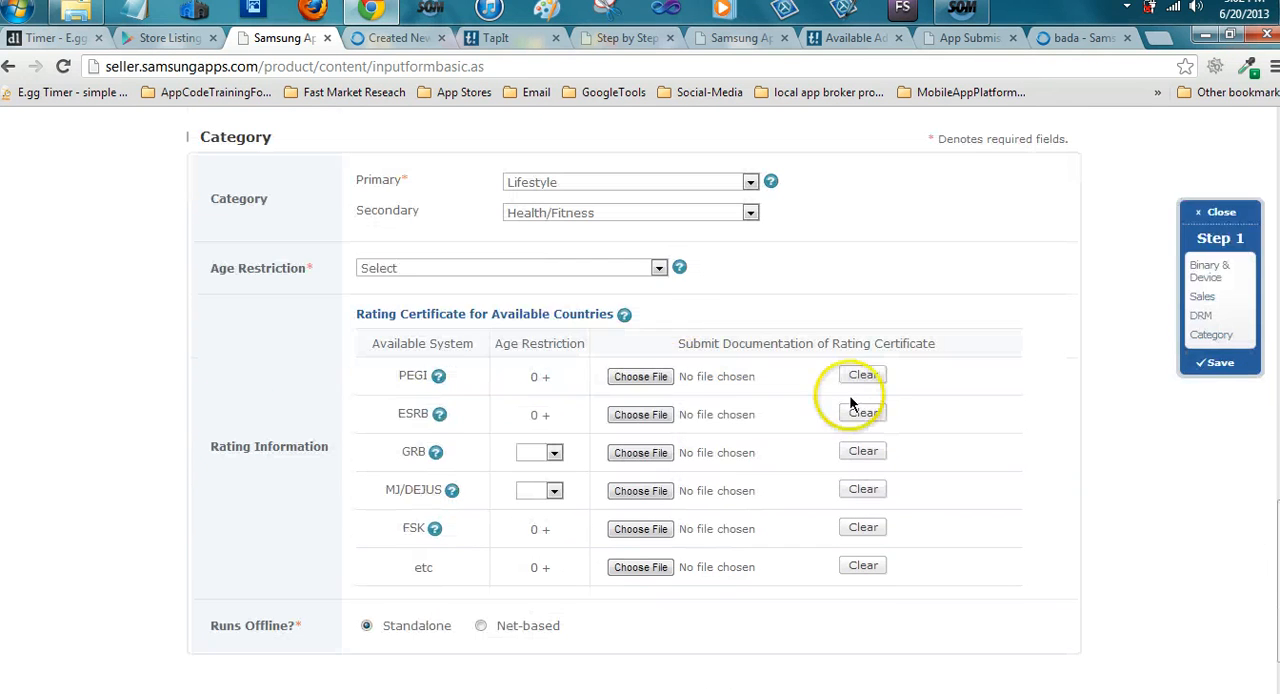
click(659, 267)
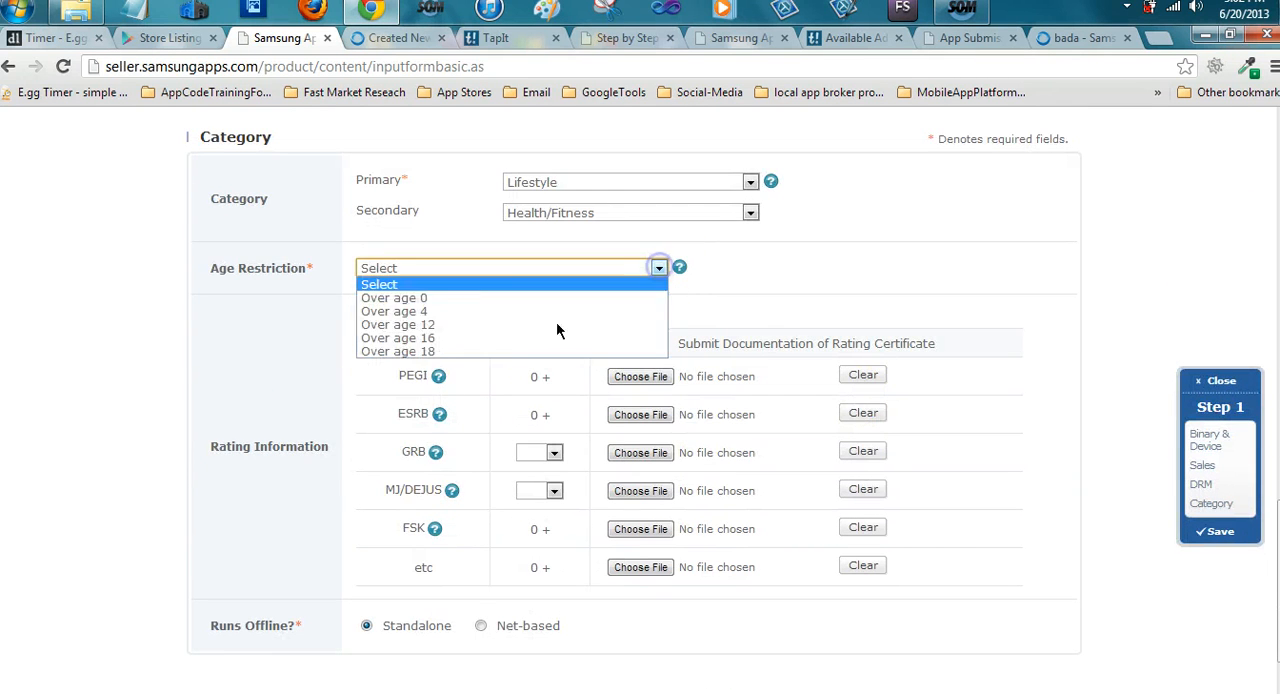
click(505, 299)
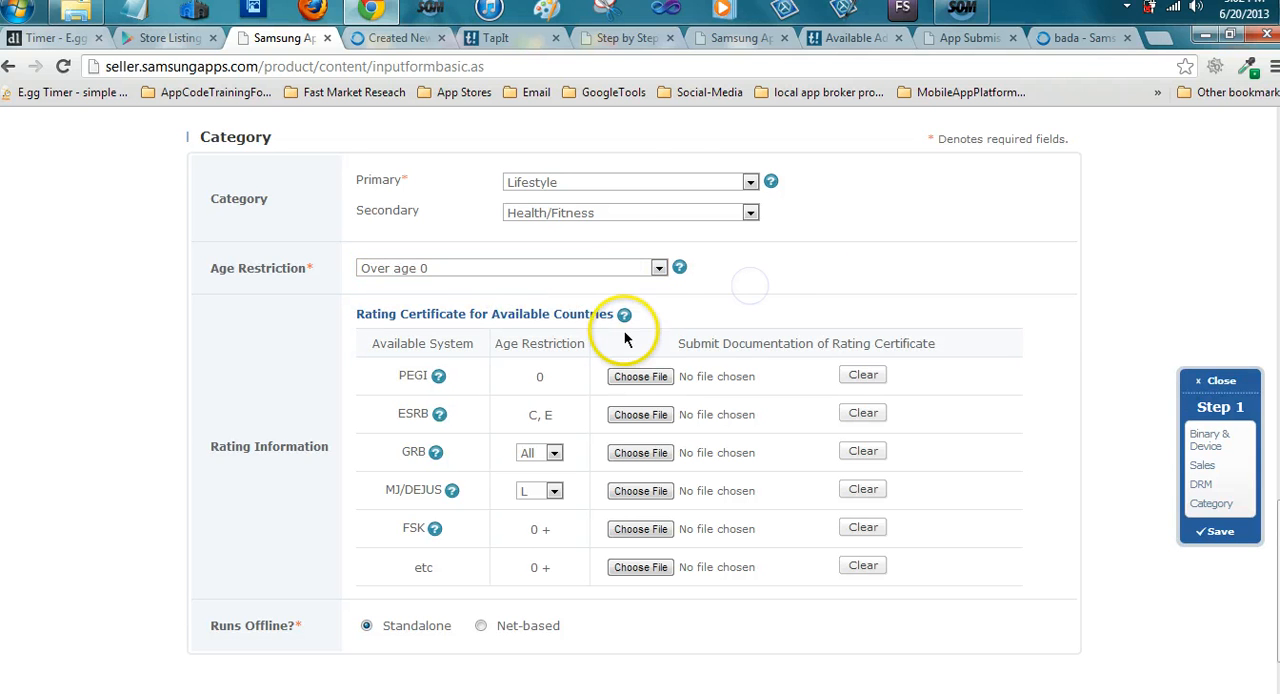
scroll(624, 340, down, 1)
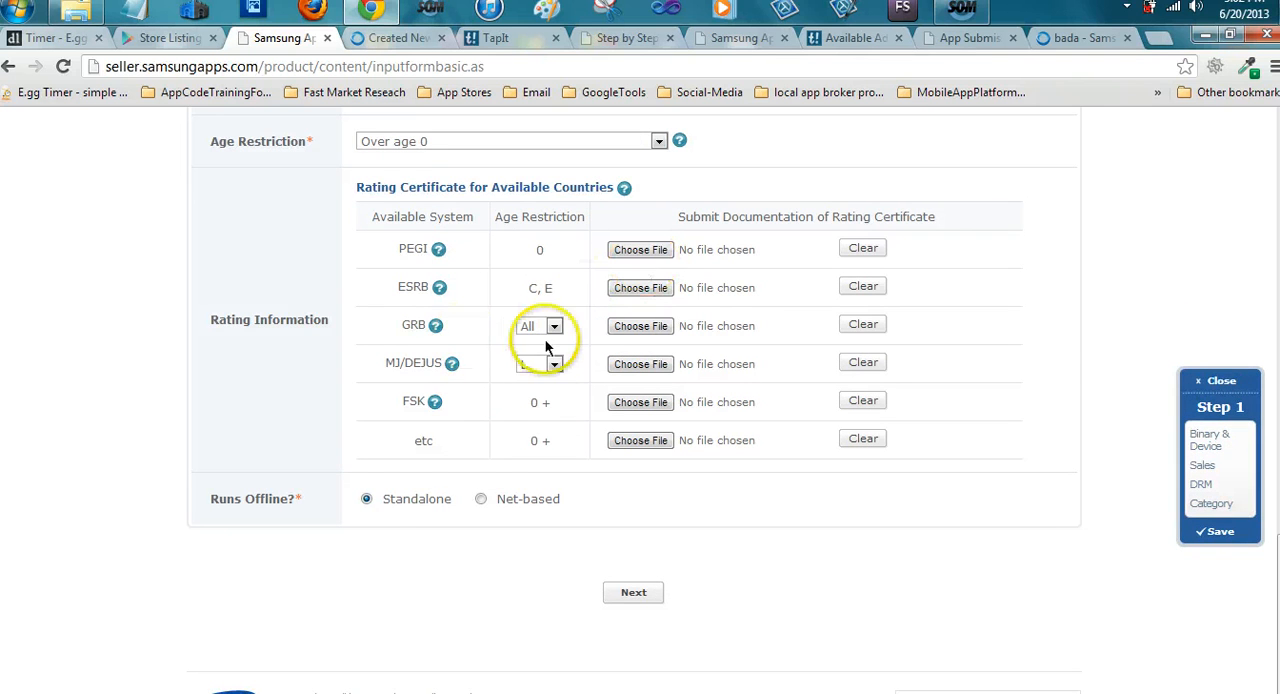
click(633, 594)
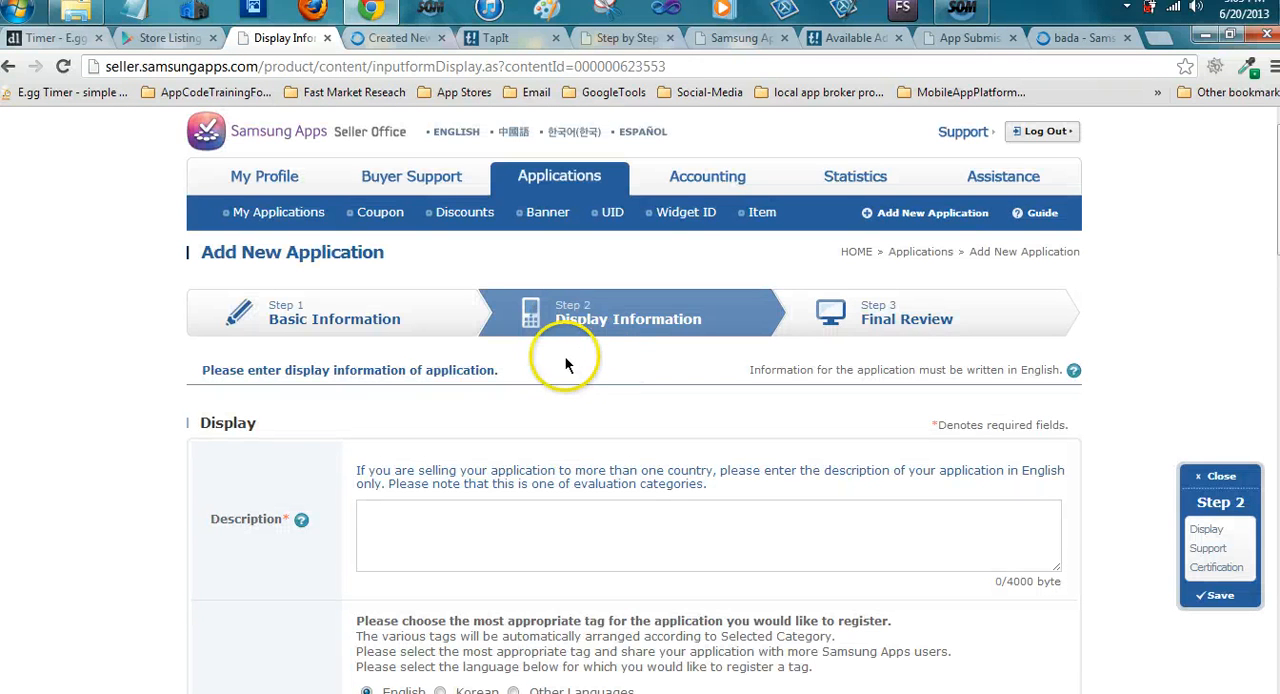
Copy the complete description text of Quick Dinner Recipes For 2 from its Google Play store listing
scroll(564, 370, down, 1)
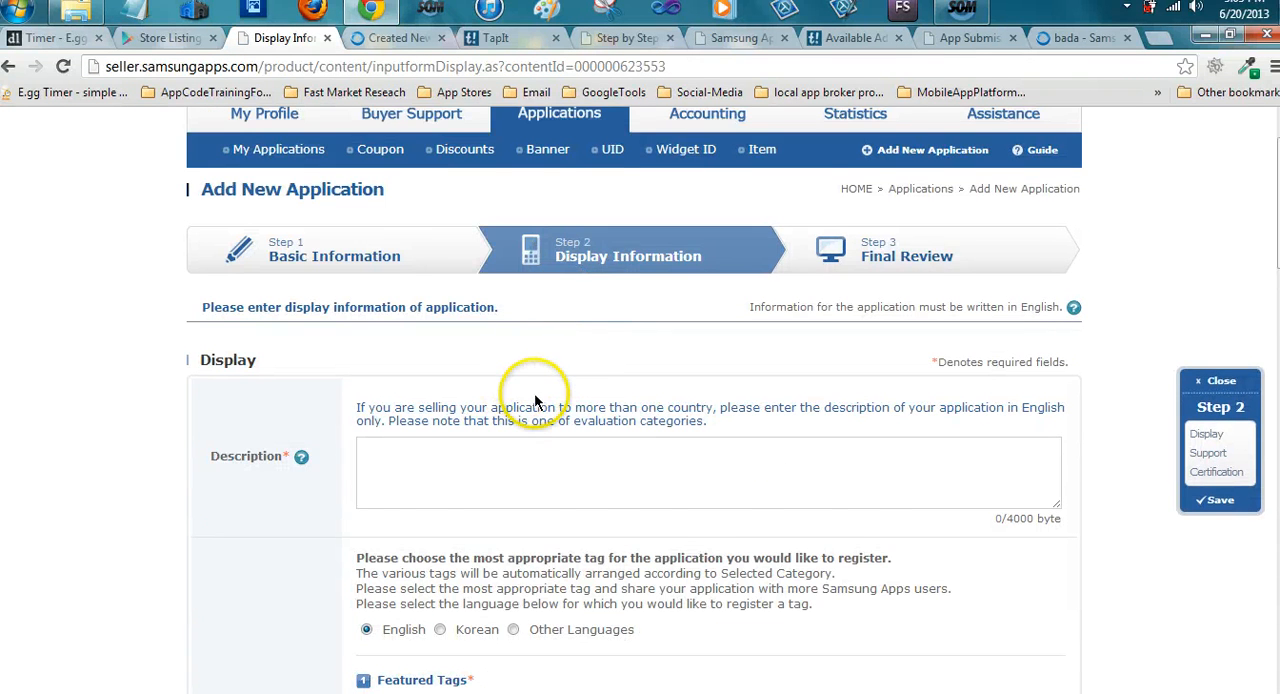
scroll(535, 403, down, 1)
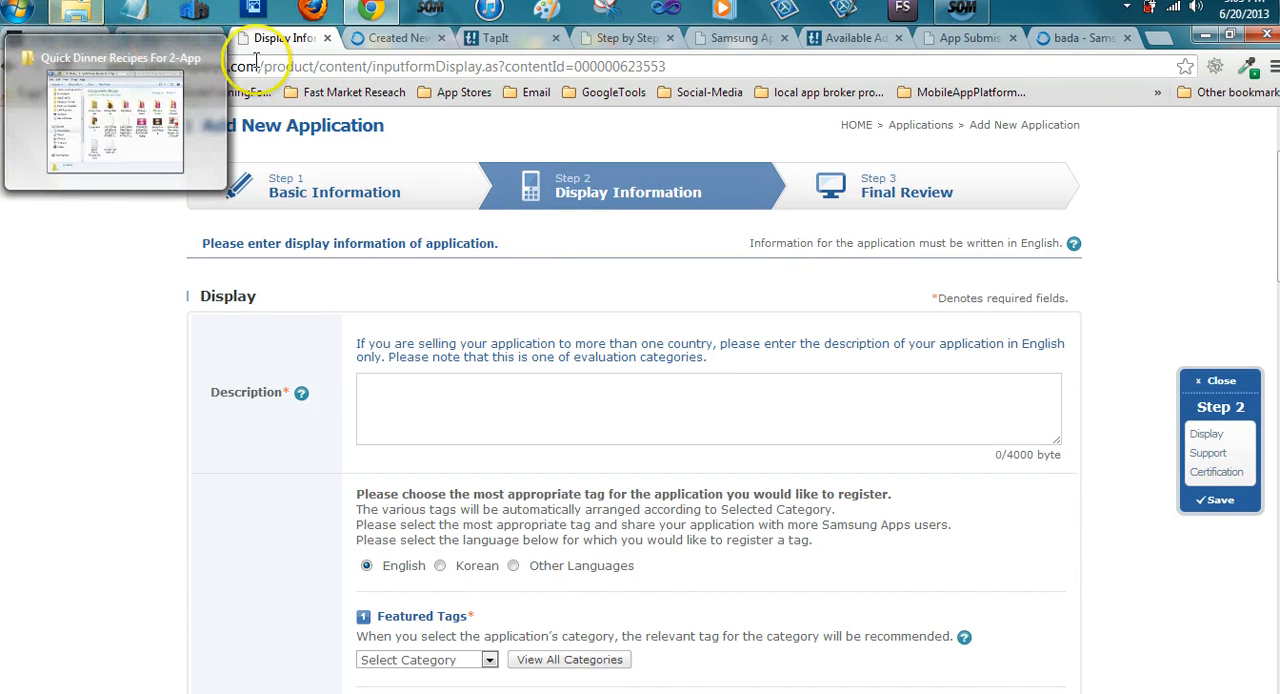
click(153, 38)
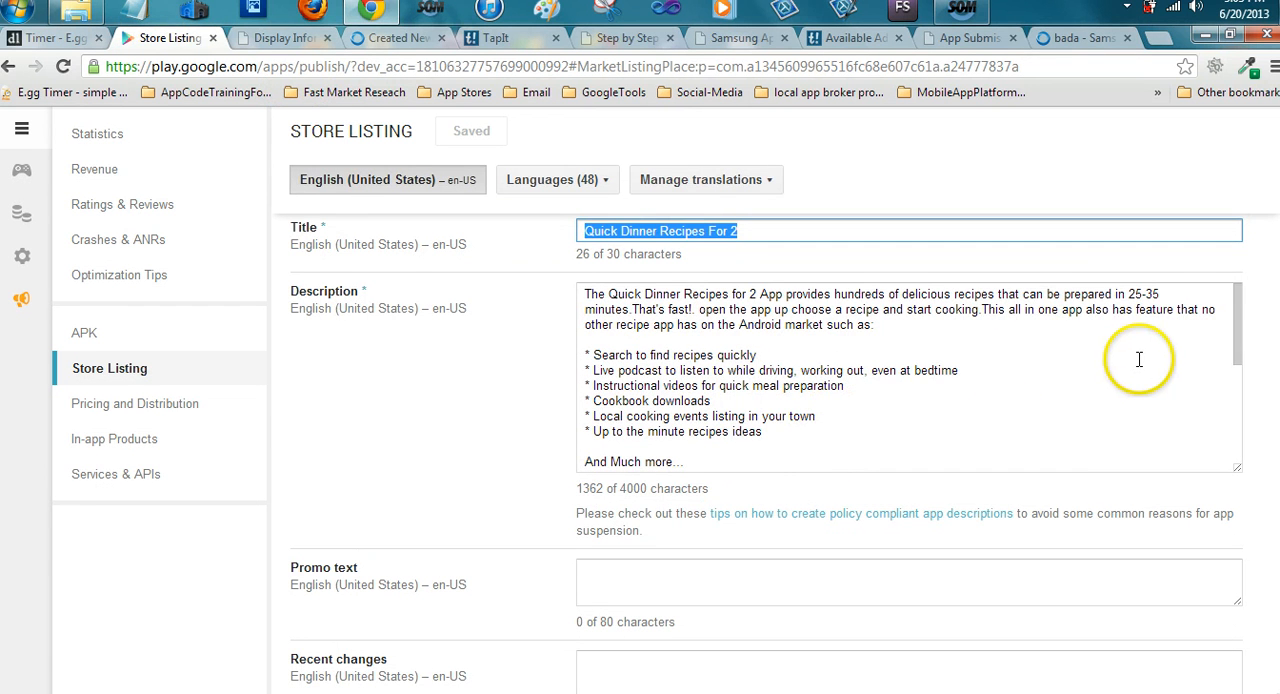
scroll(830, 395, down, 10)
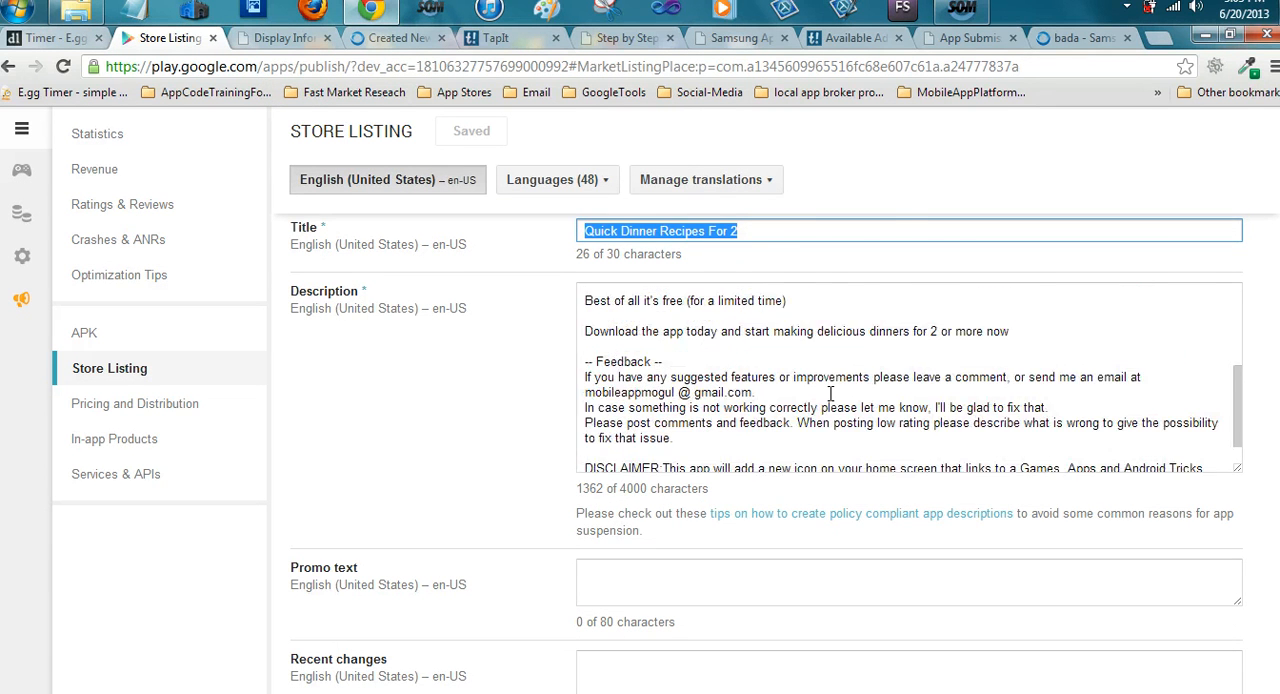
scroll(986, 350, up, 1)
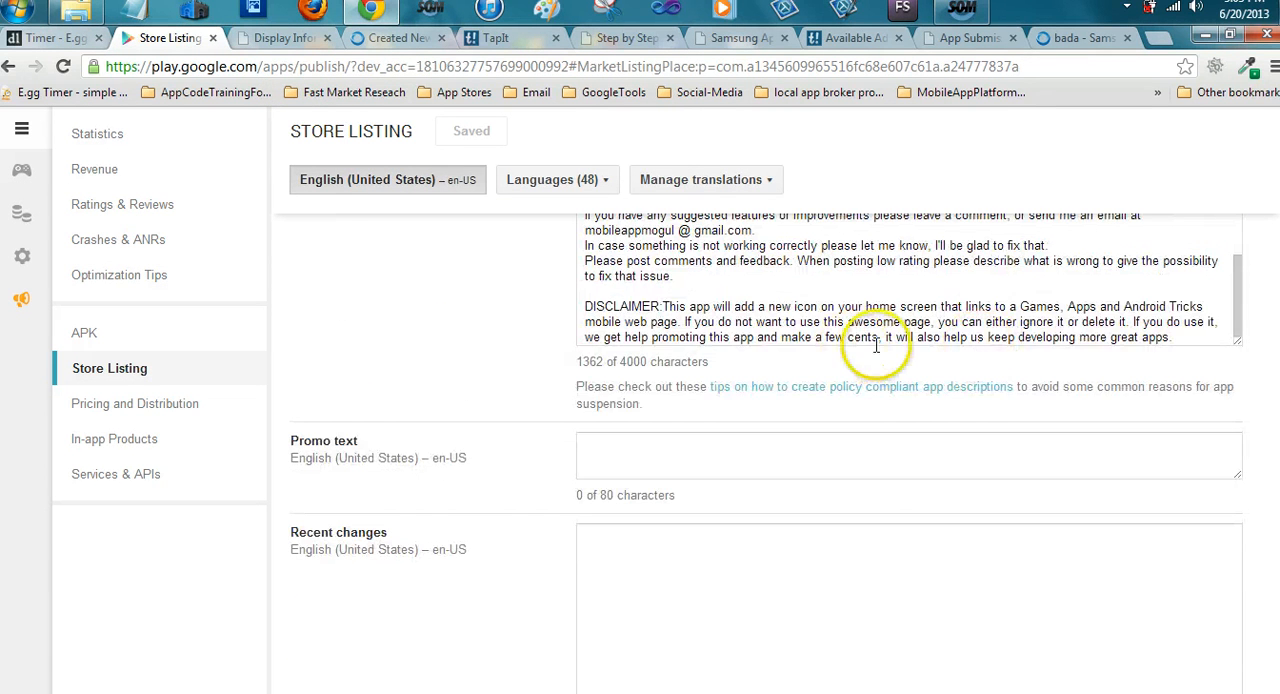
drag(848, 322, 809, 308)
key(ctrl+a)
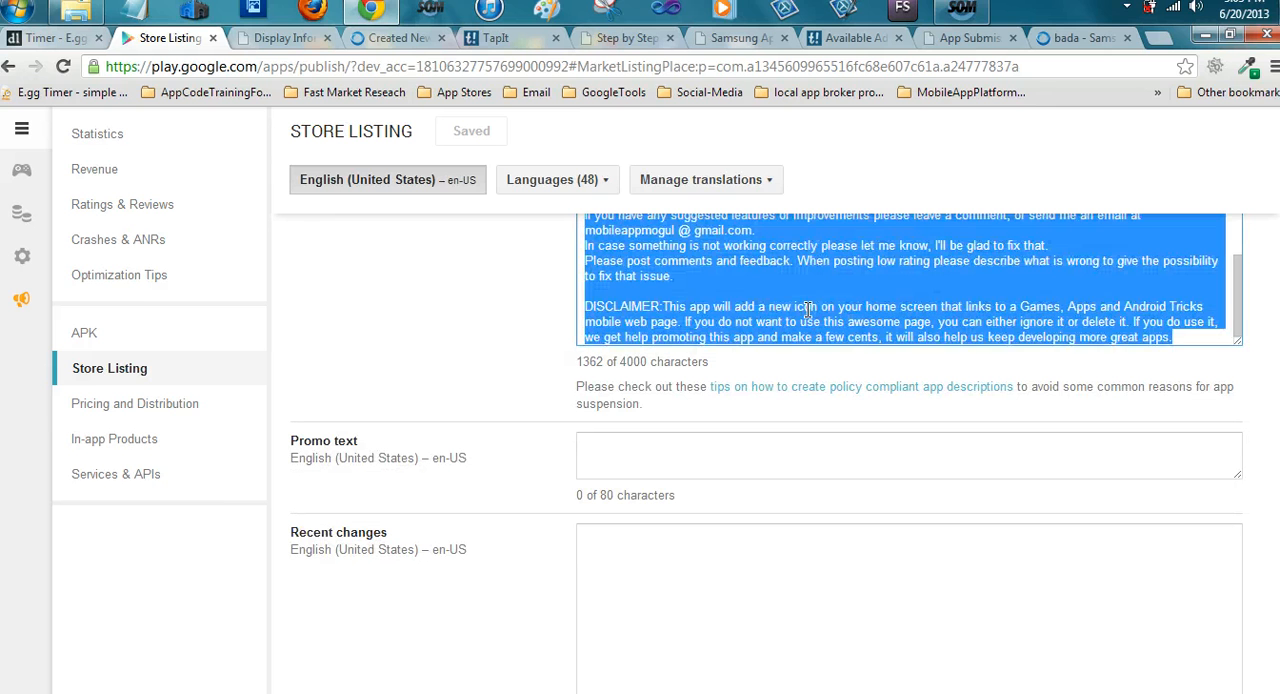
right_click(812, 281)
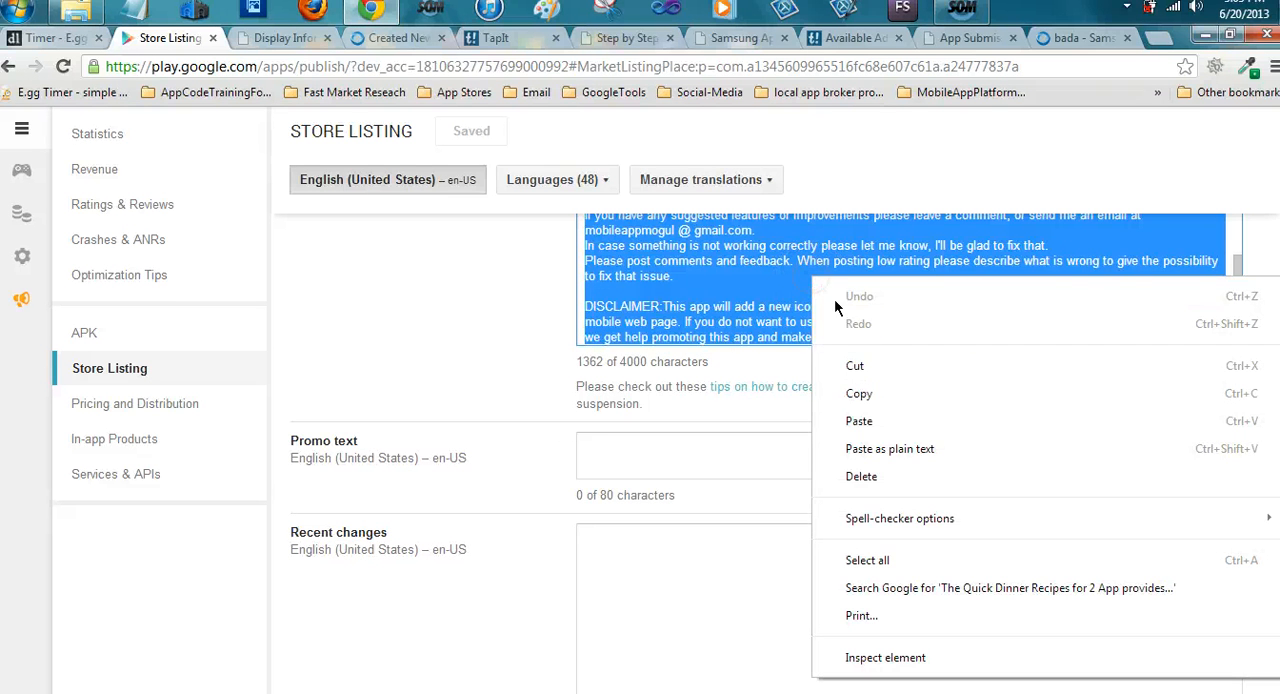
click(862, 398)
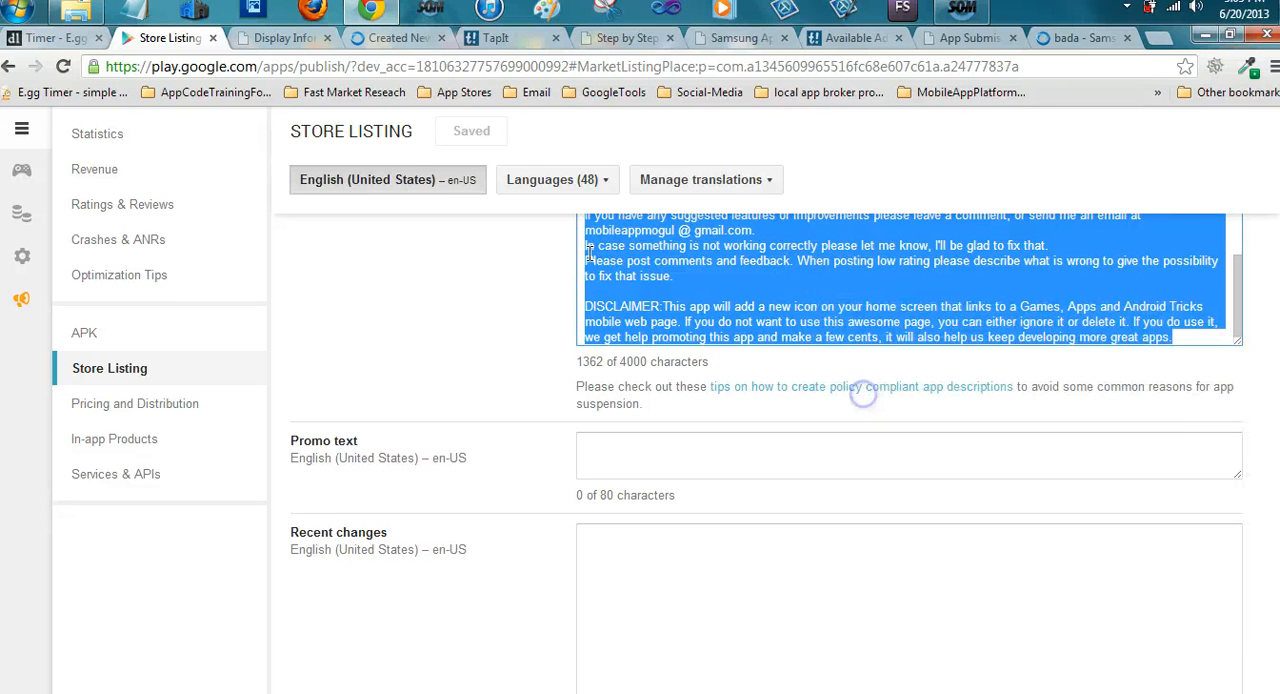
Paste the copied app description into the Description field of the Samsung Apps display information form
click(271, 37)
click(501, 389)
right_click(501, 389)
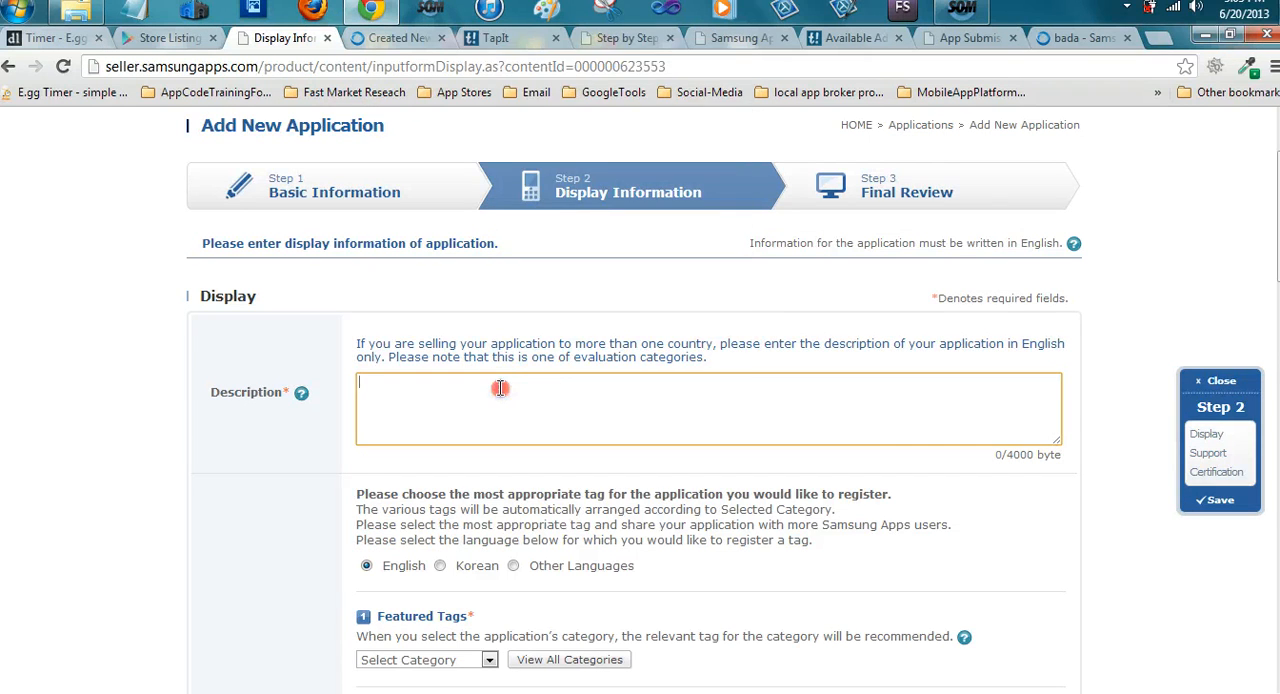
click(562, 188)
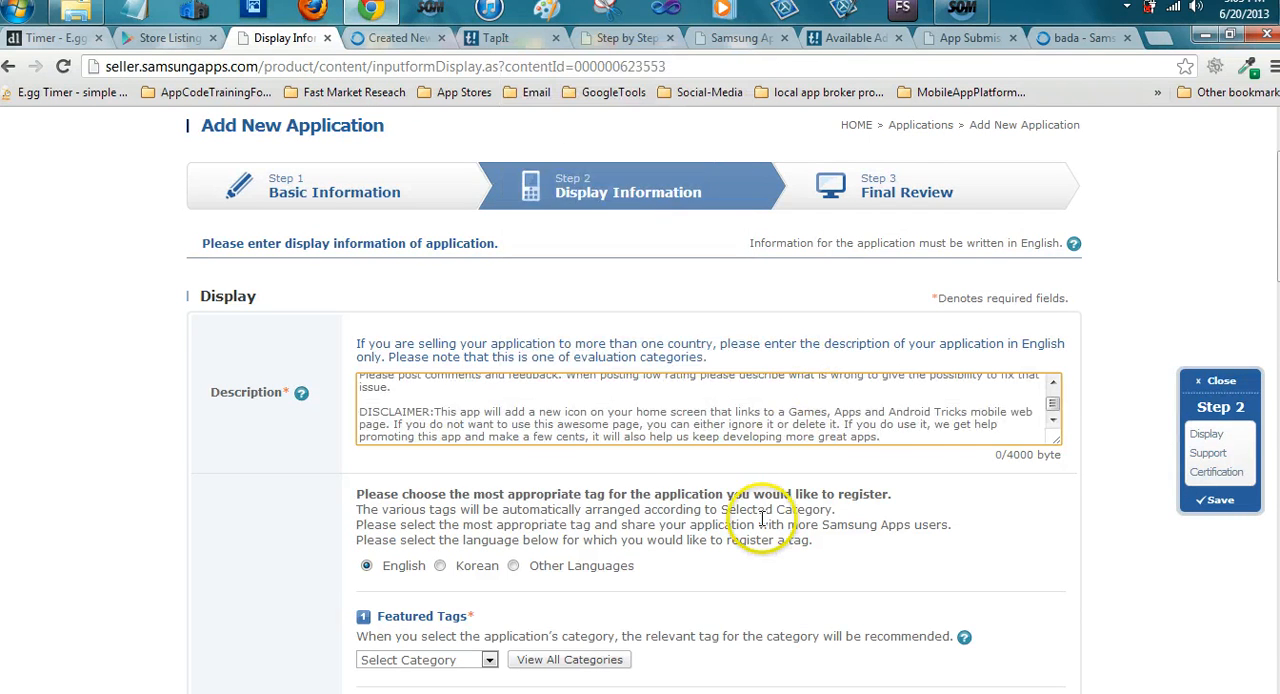
Choose Book as the category for the application's featured tags
scroll(762, 518, down, 1)
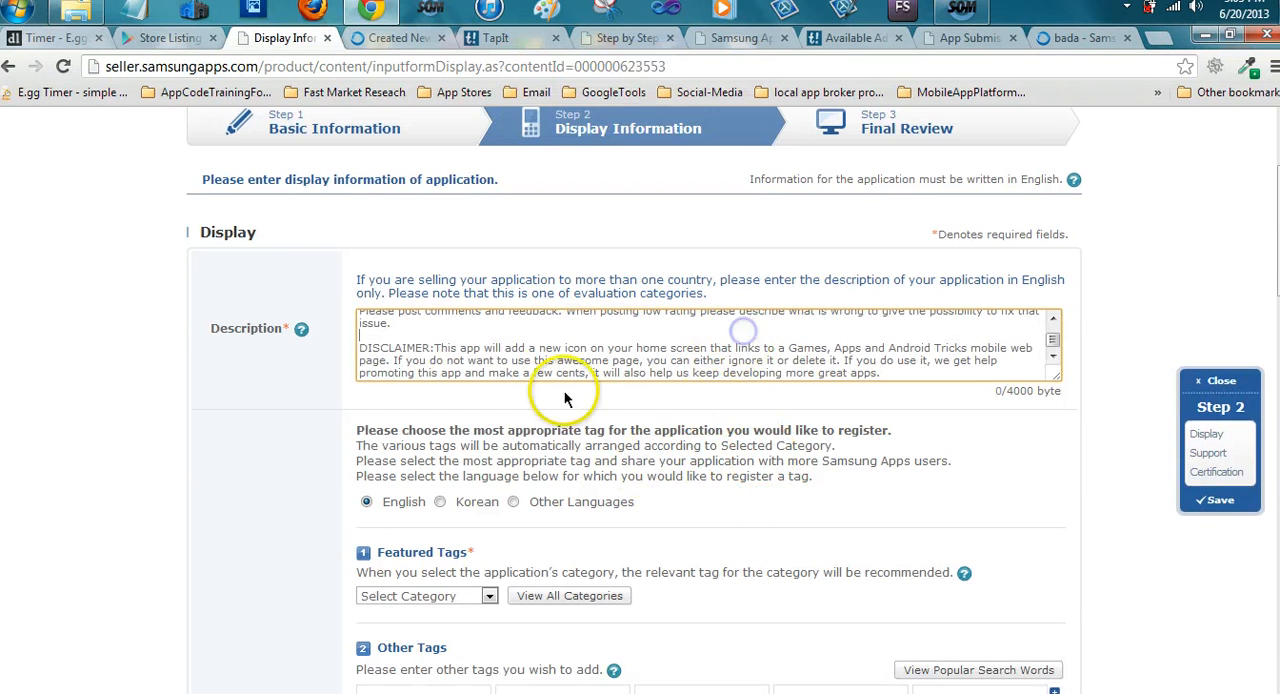
scroll(539, 384, down, 2)
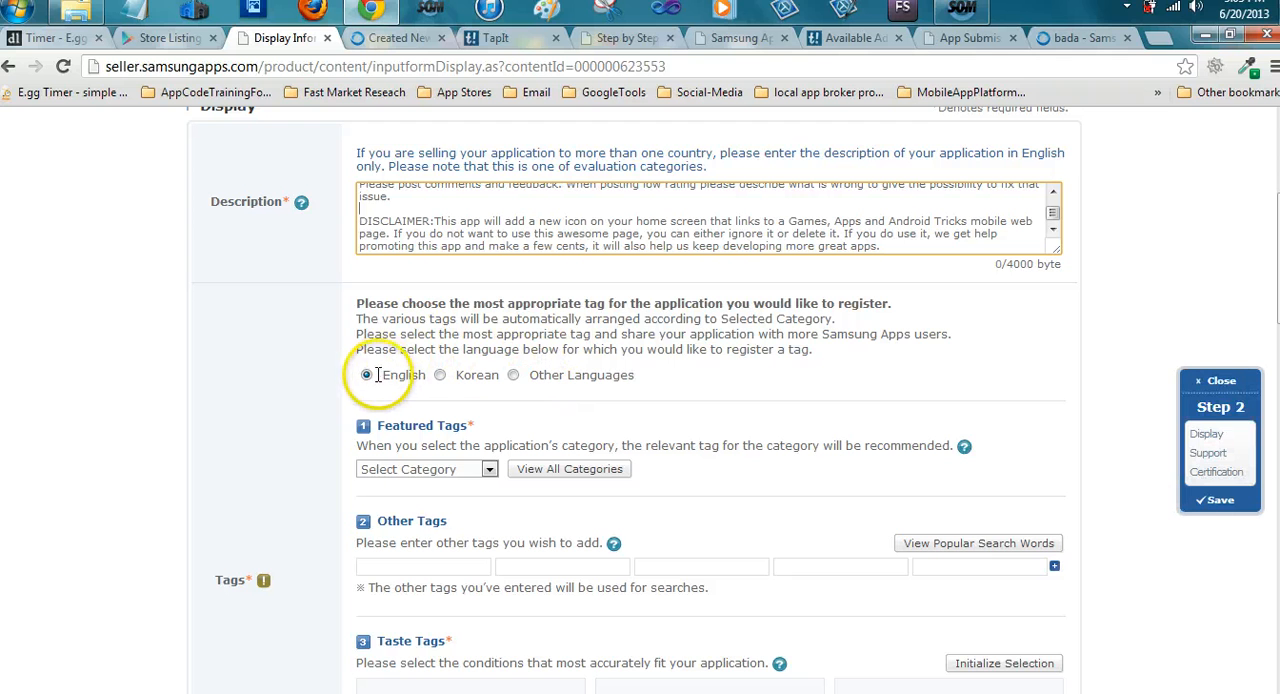
scroll(711, 397, down, 1)
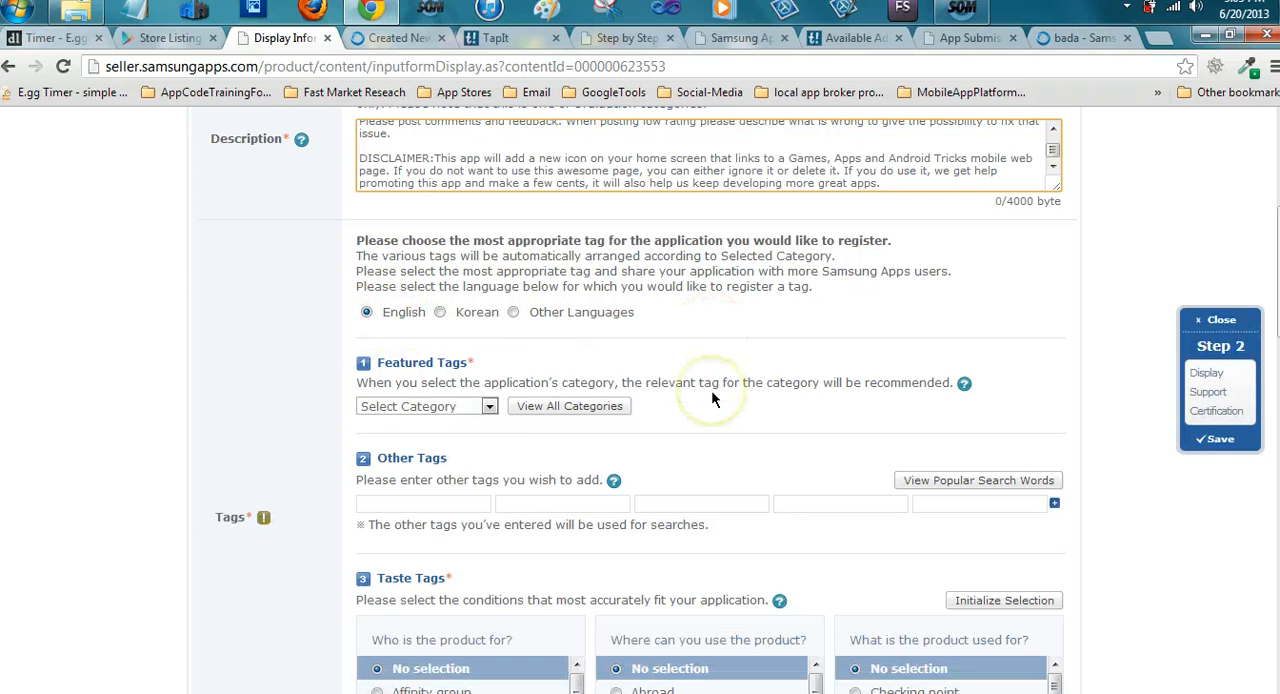
click(488, 408)
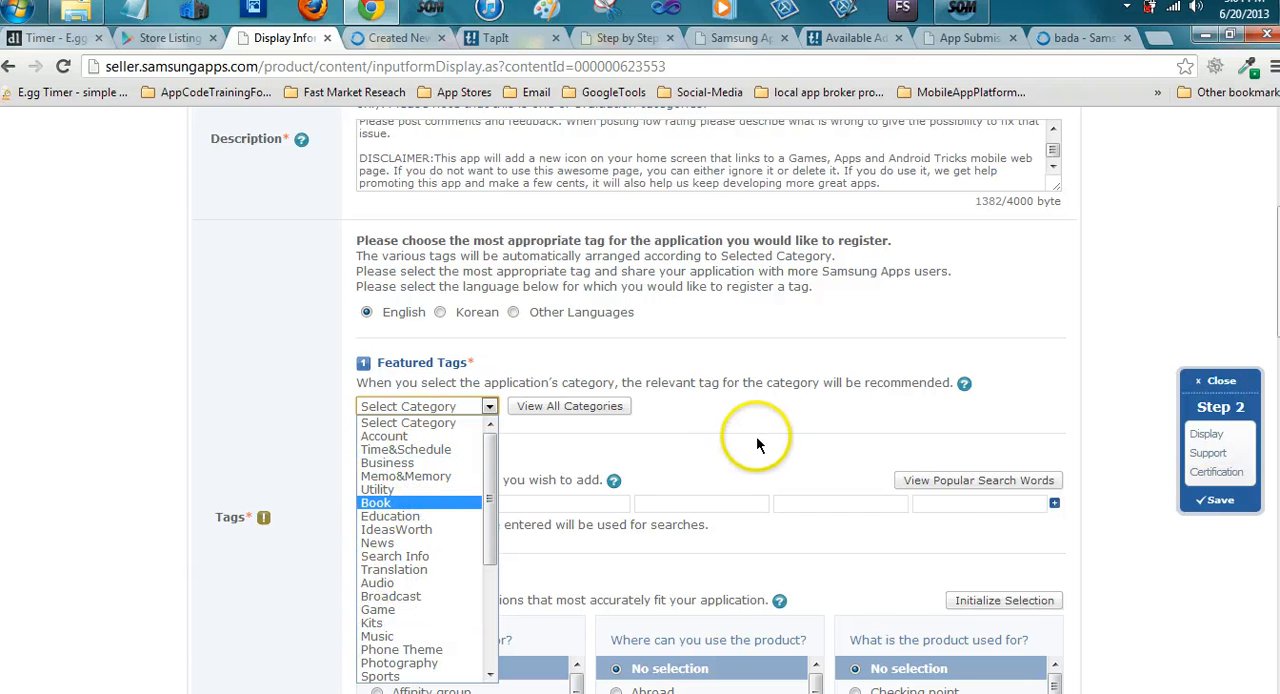
key(Return)
Look through the featured tags offered for Book, compare them with the Education category's tags, and return to Book
scroll(830, 425, down, 1)
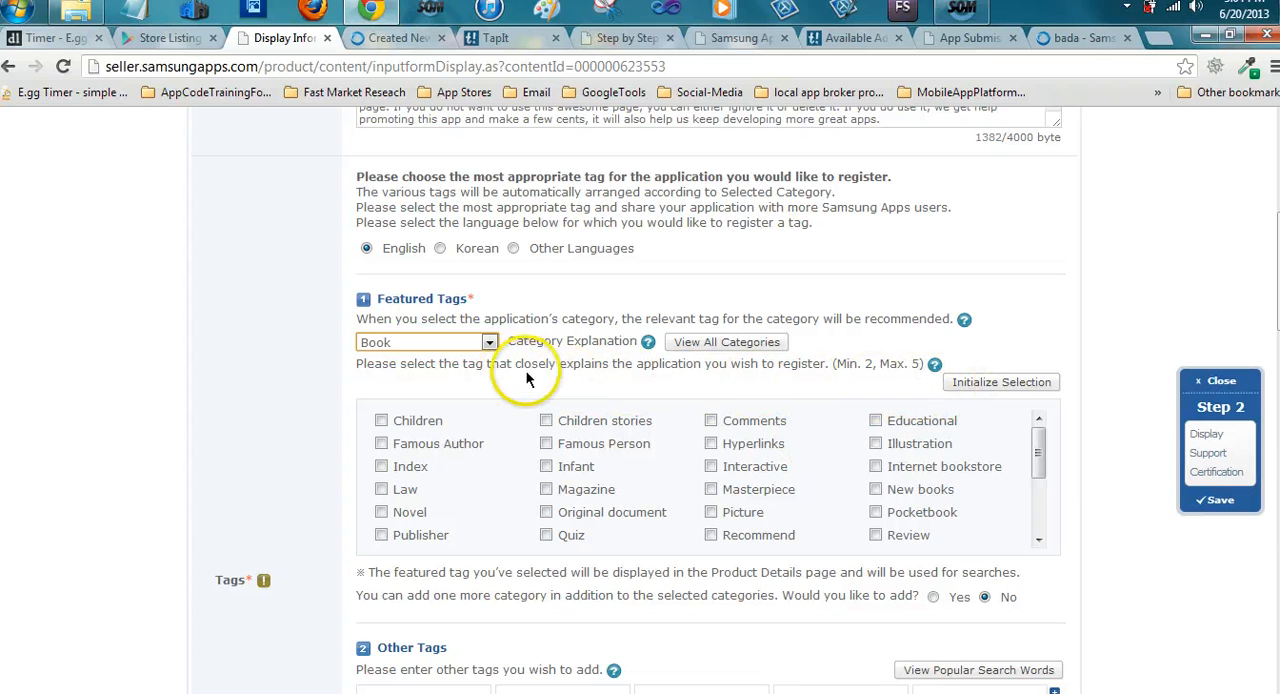
scroll(819, 373, down, 1)
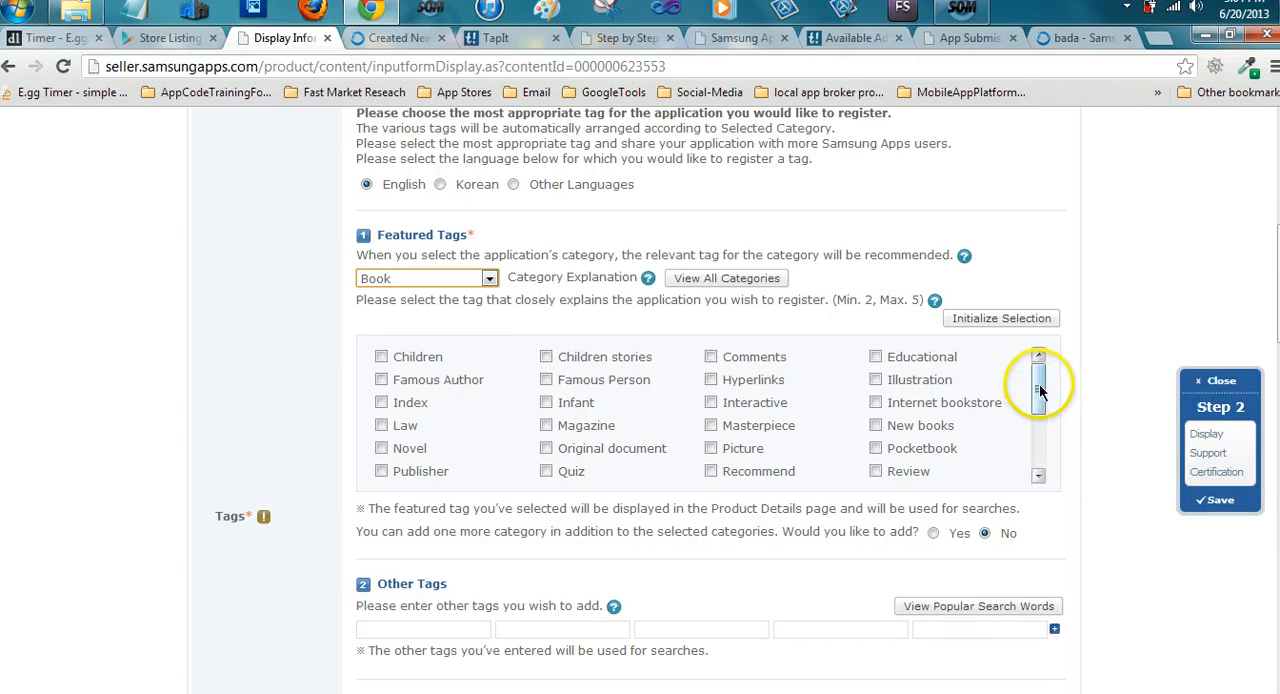
mouse_move(1038, 388)
mouse_down()
mouse_move(1038, 448)
mouse_move(1038, 372)
mouse_up()
click(489, 280)
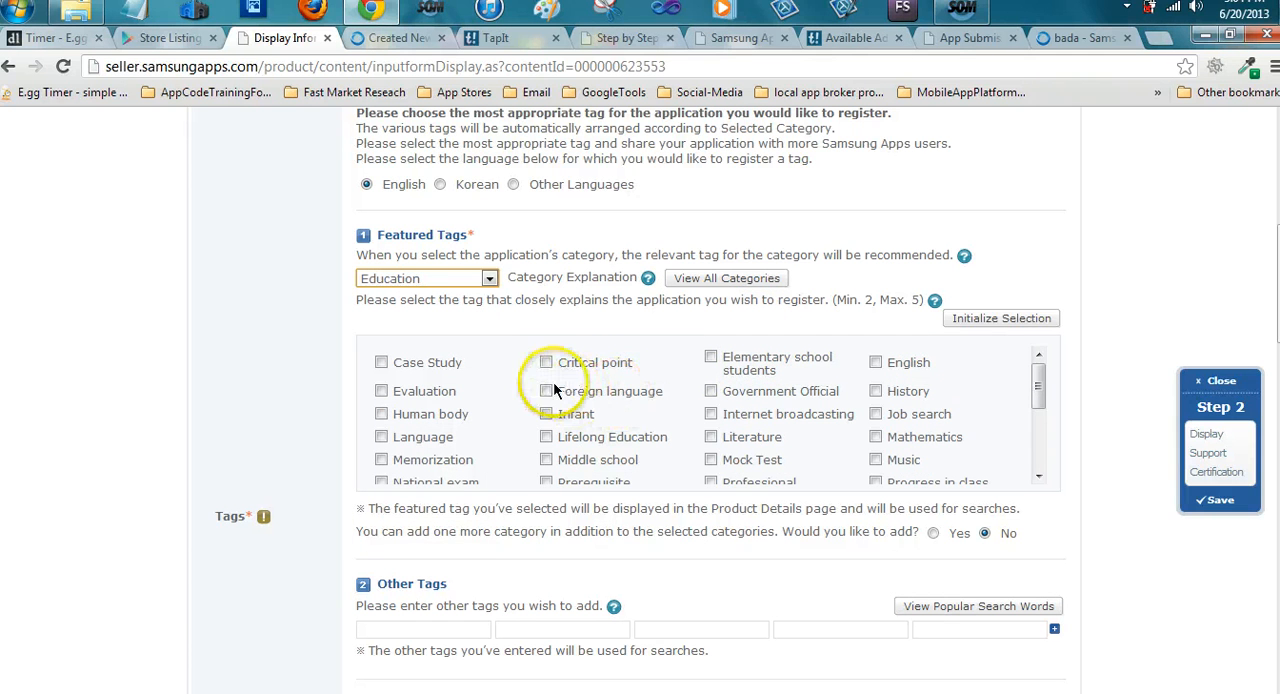
click(489, 278)
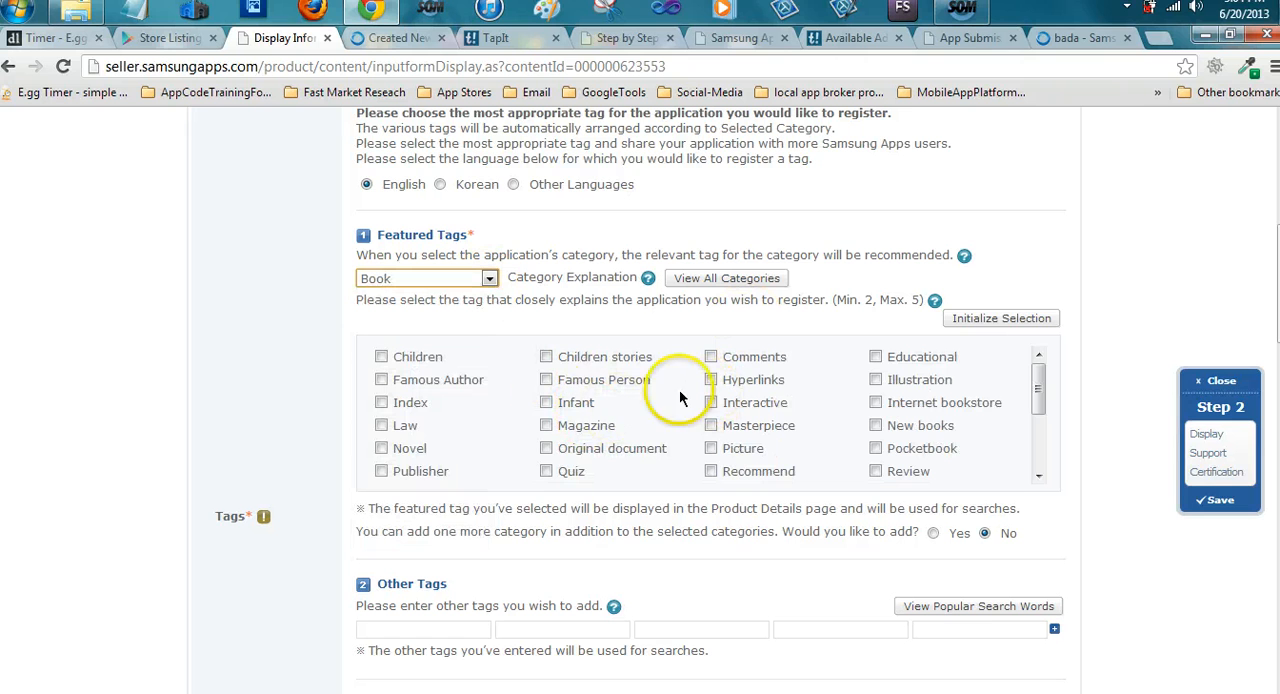
Select the e book tag among the Book category's featured tags
scroll(603, 447, down, 2)
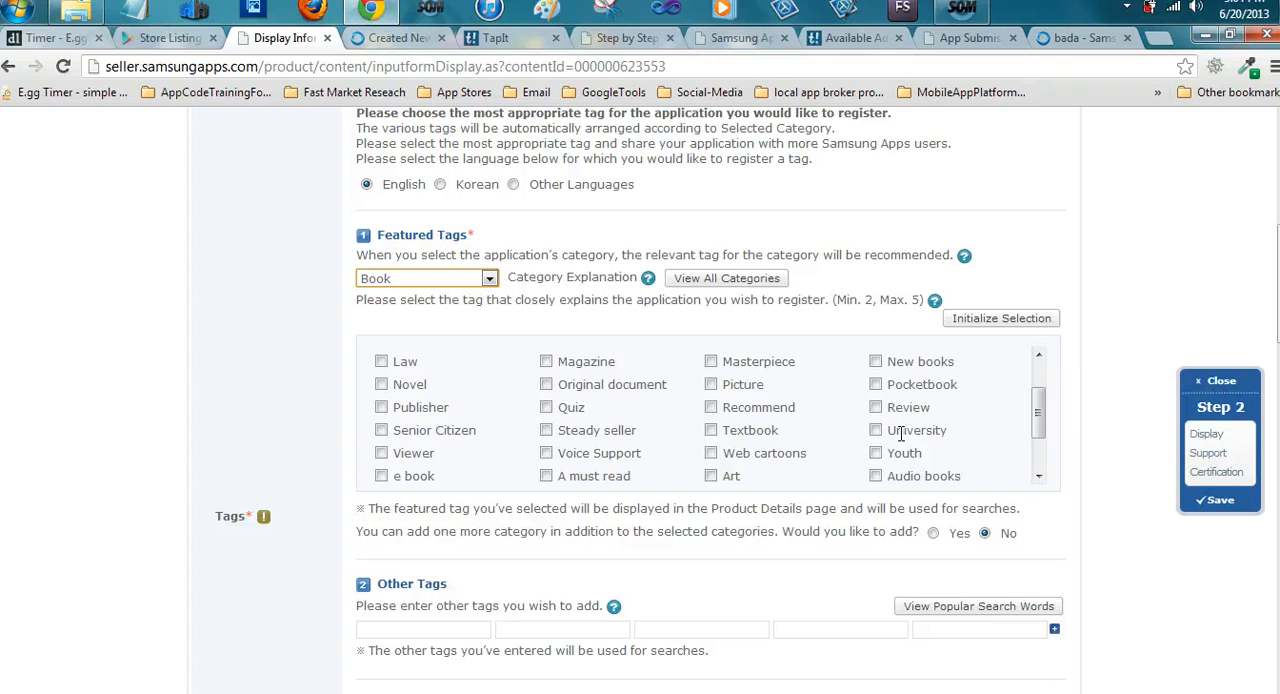
scroll(604, 452, down, 2)
click(382, 411)
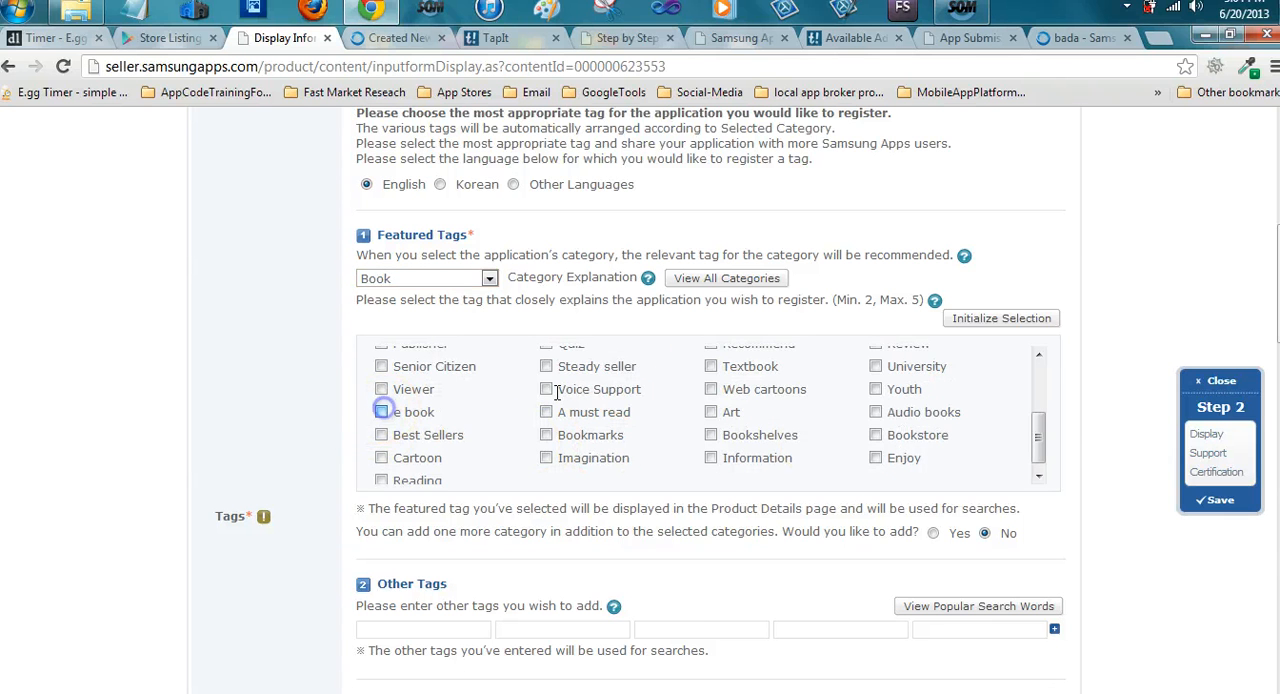
Enter food and dining as the first two entries under Other Tags
scroll(712, 368, down, 2)
scroll(598, 461, down, 1)
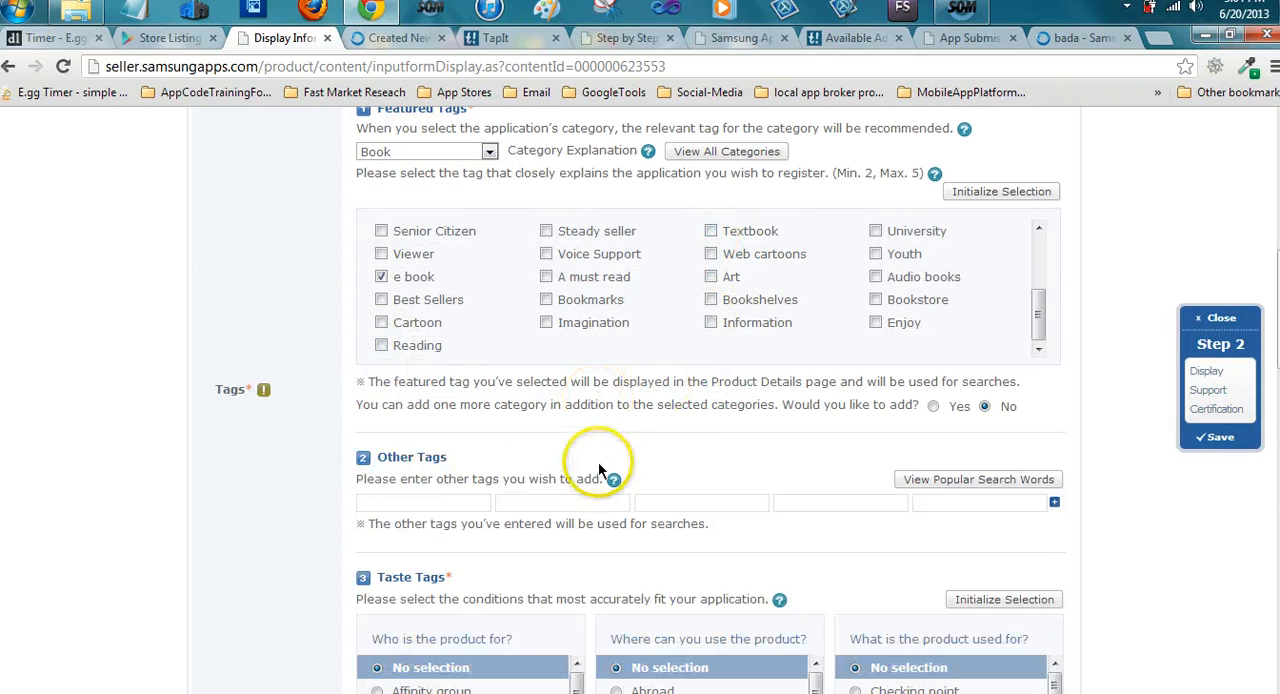
click(433, 500)
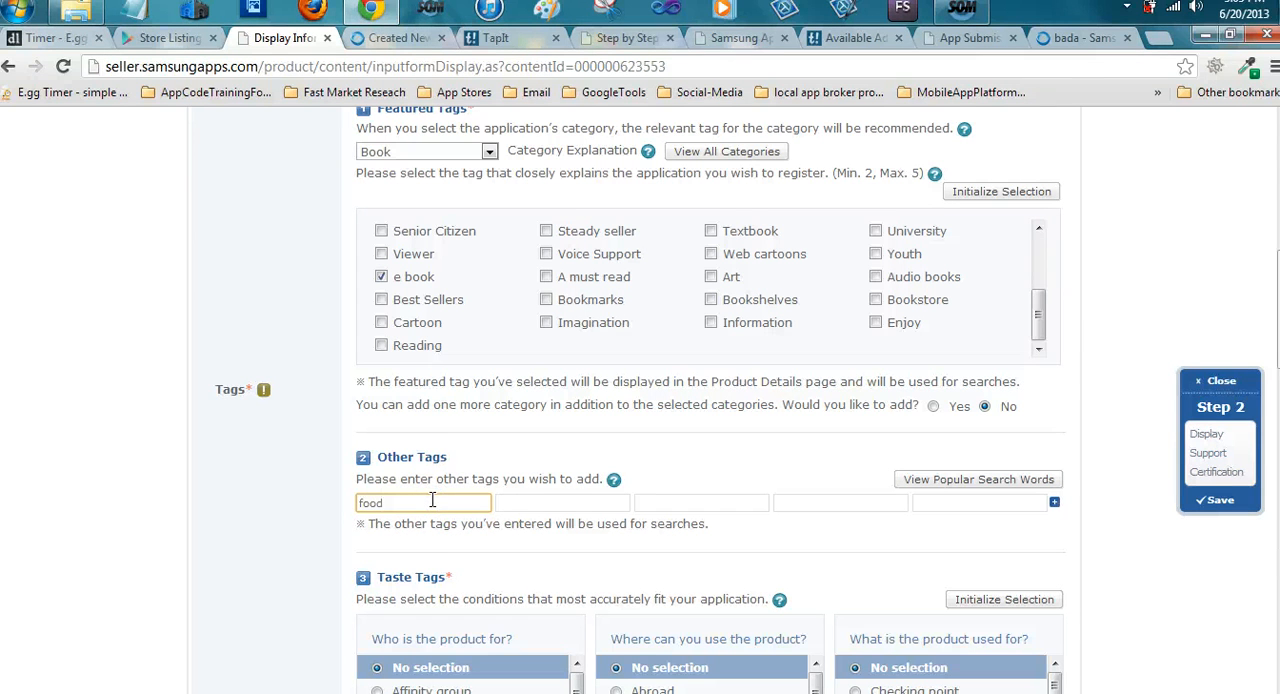
click(546, 503)
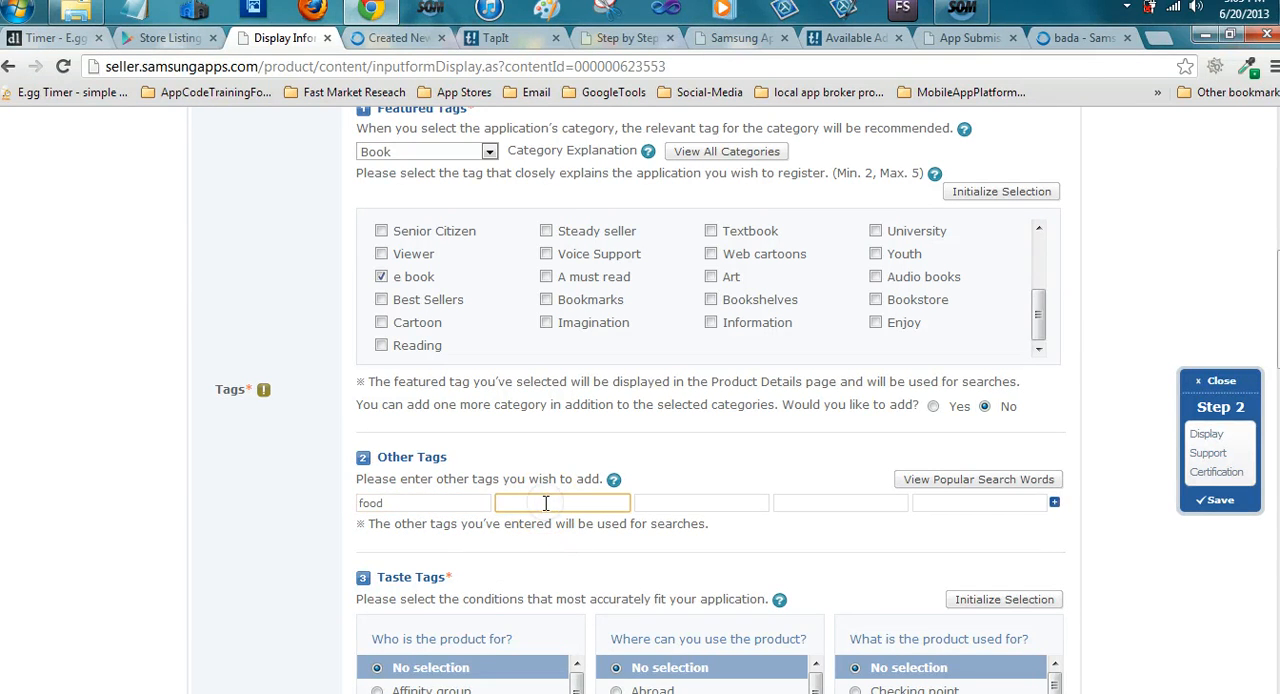
text(dining)
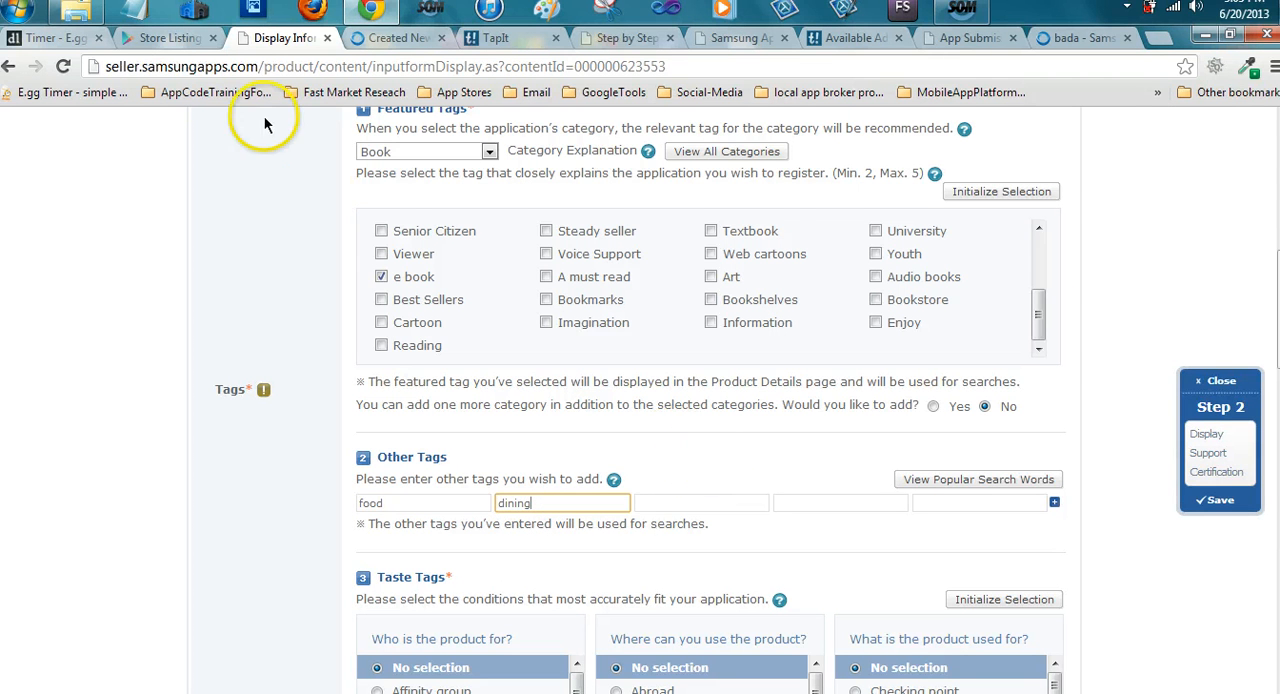
Consult the final tags in Quick Dinner Recipes For 2.txt and enter healthy as the third entry under Other Tags
click(76, 12)
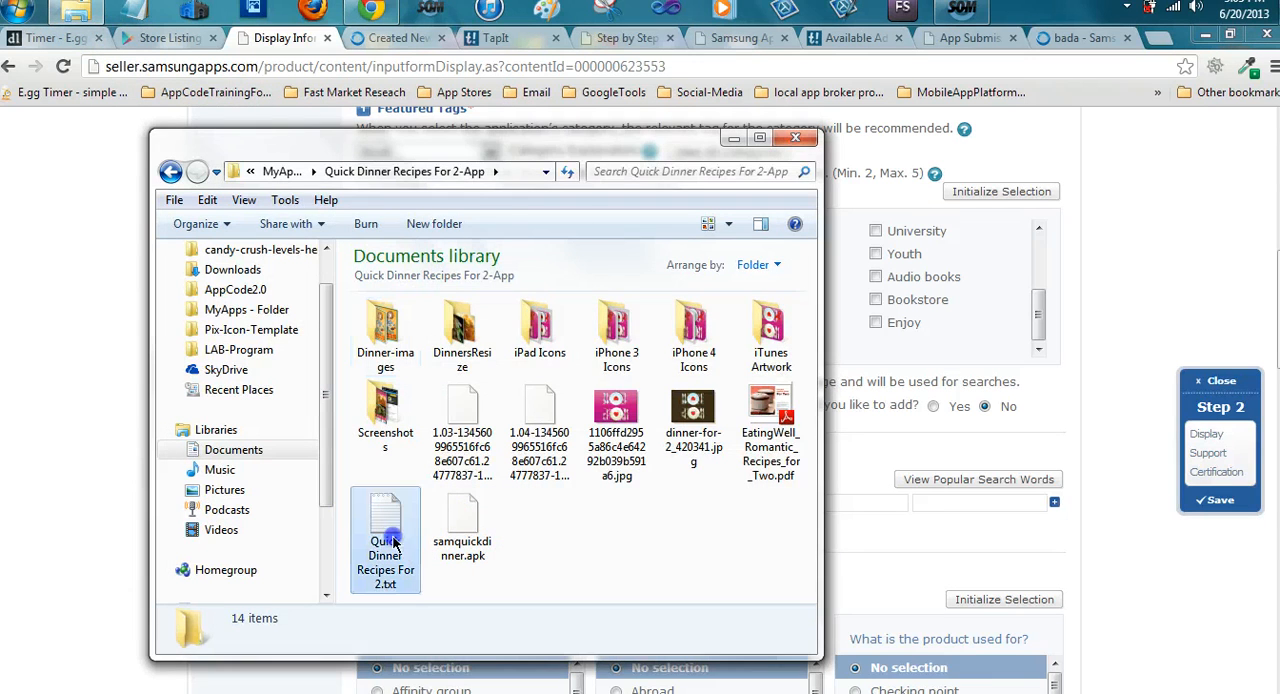
click(395, 545)
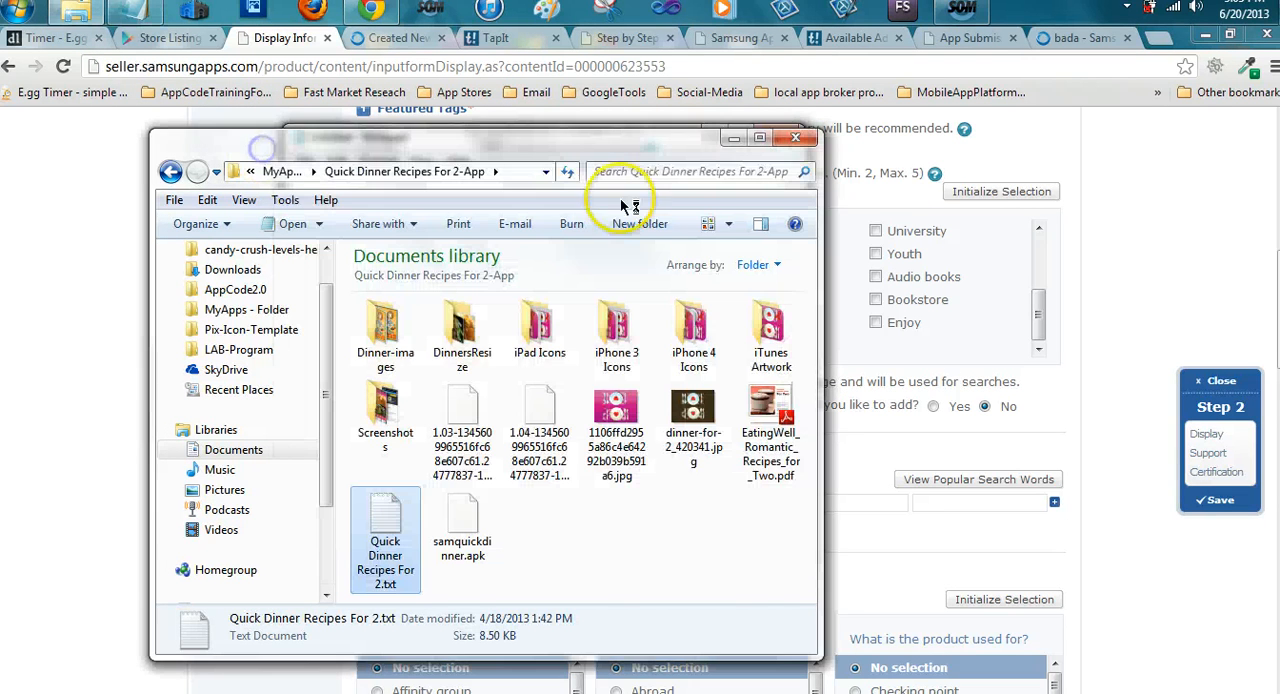
click(733, 138)
scroll(546, 371, down, 20)
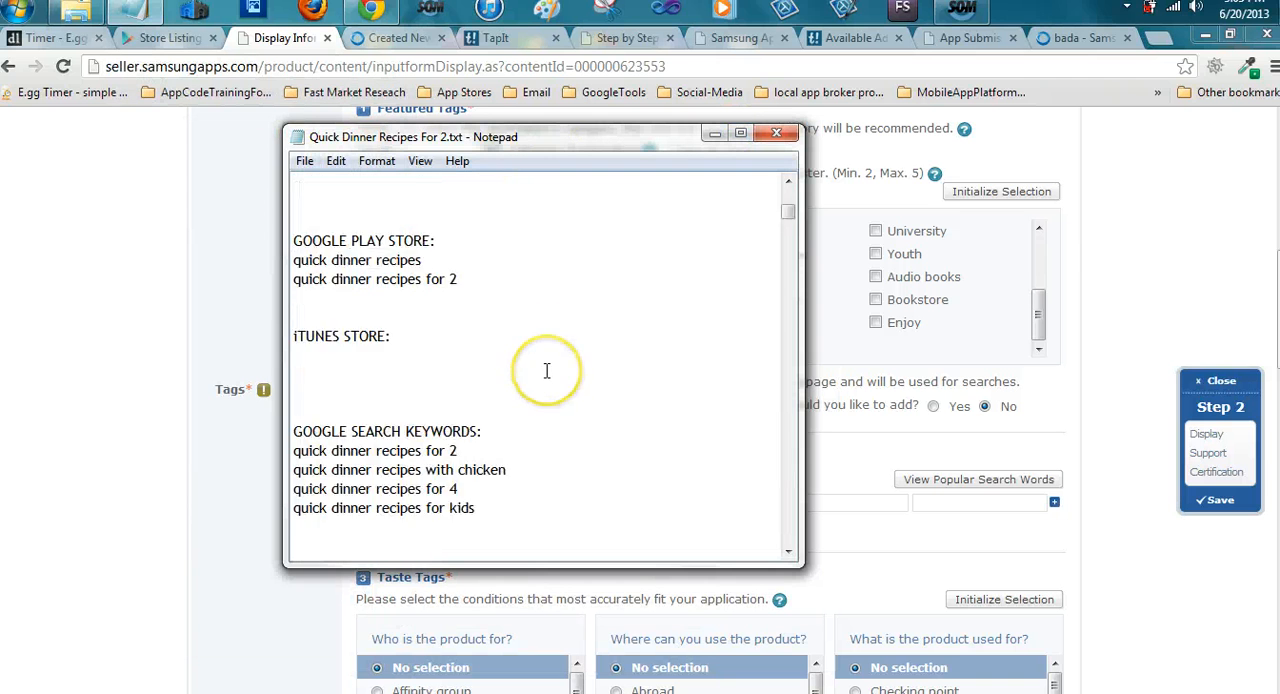
scroll(546, 371, down, 5)
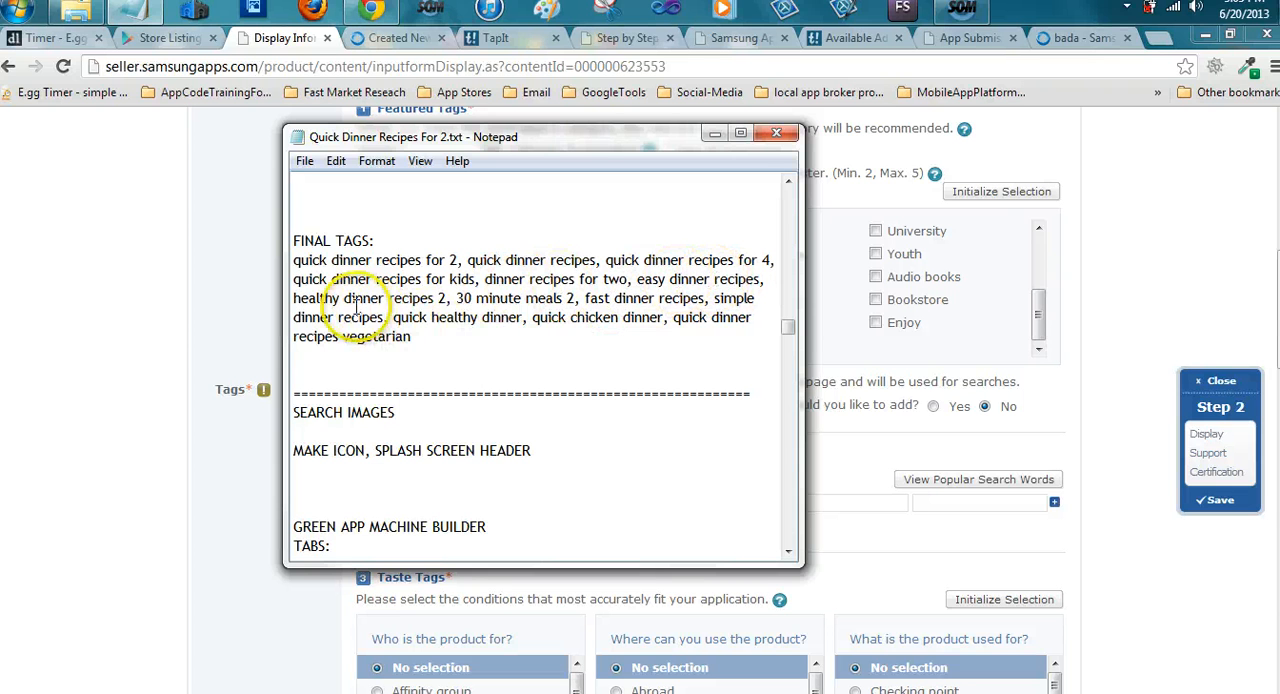
click(175, 332)
click(643, 500)
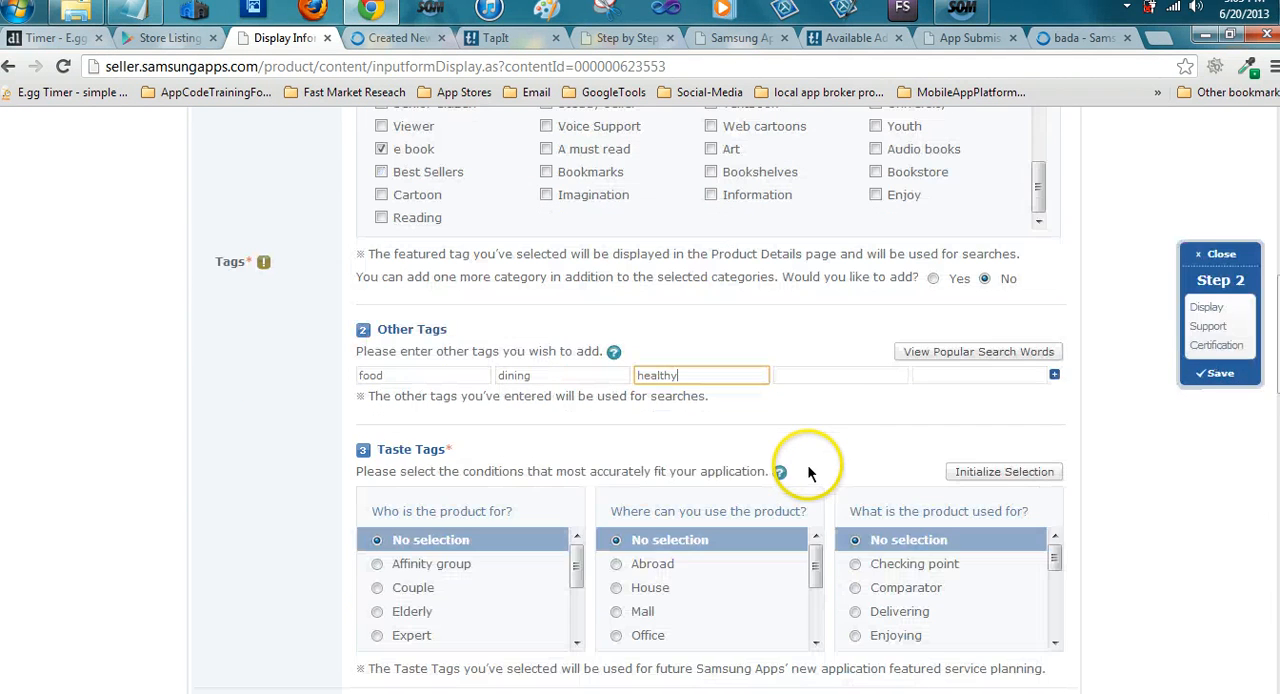
Set the Taste Tags to Couple for the product's audience and Enjoying for its use
scroll(529, 378, down, 3)
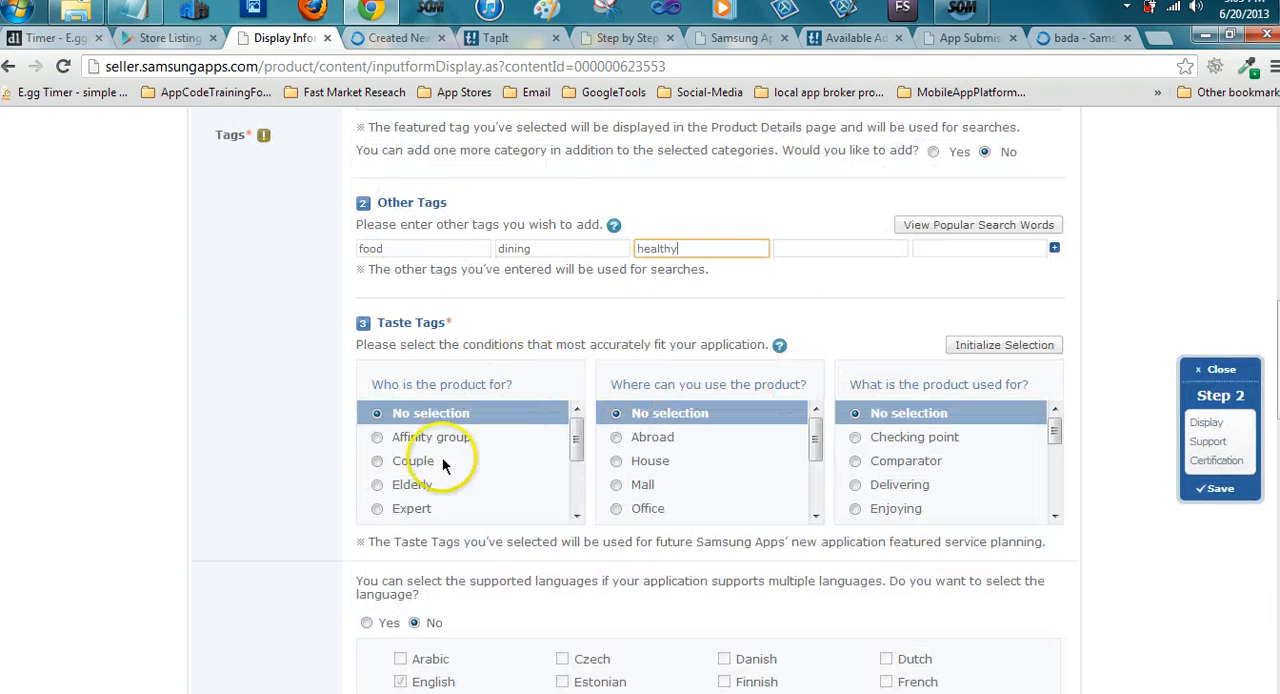
click(377, 462)
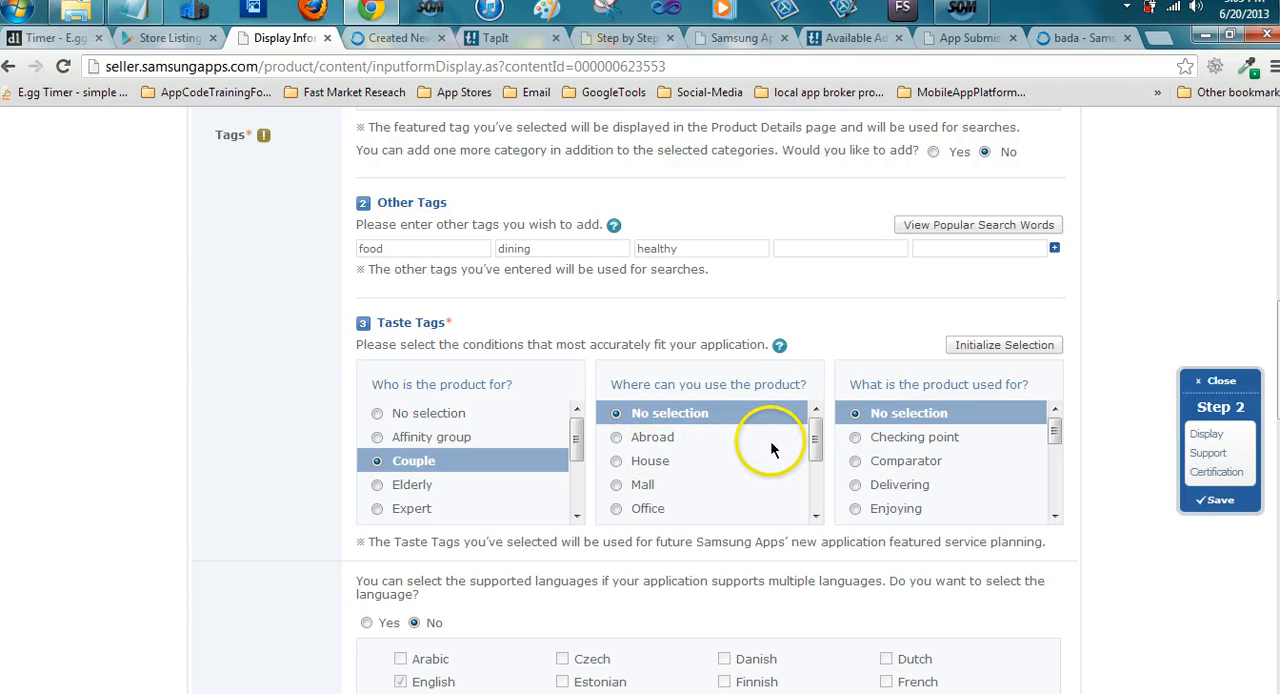
drag(818, 443, 806, 511)
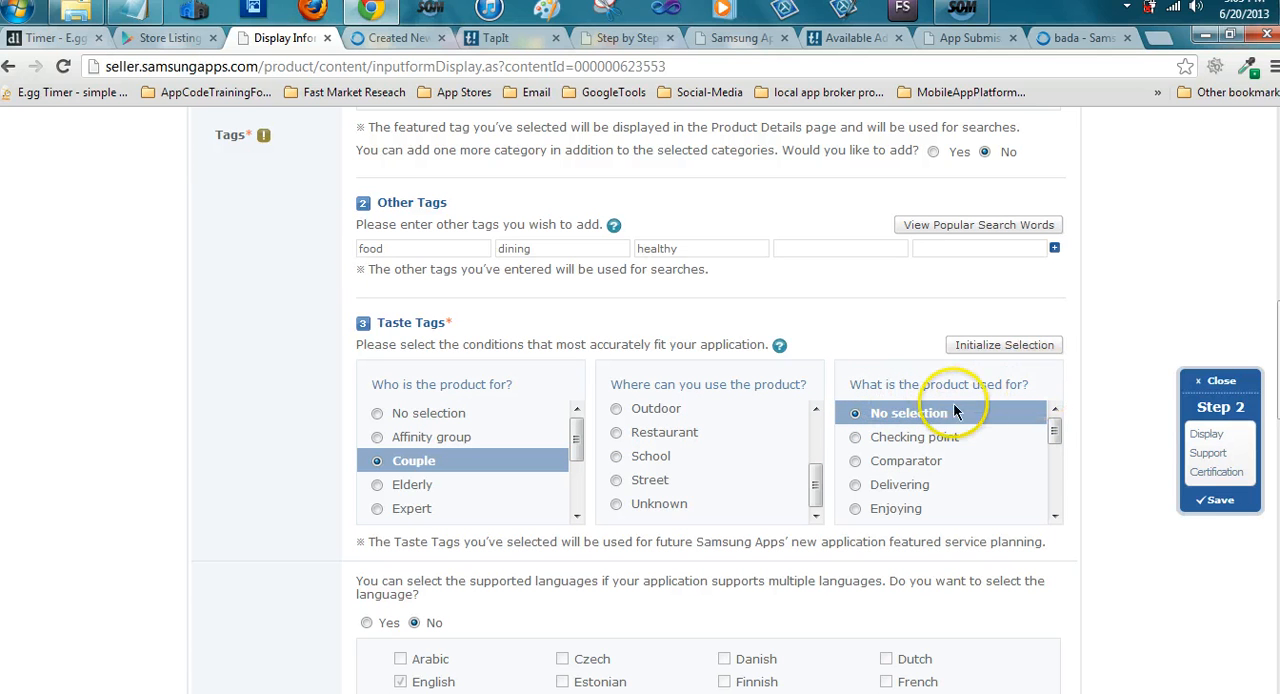
click(851, 507)
Try Arabic, German and Indonesian as extra supported languages and set the multiple-language choice back to No
scroll(600, 525, down, 1)
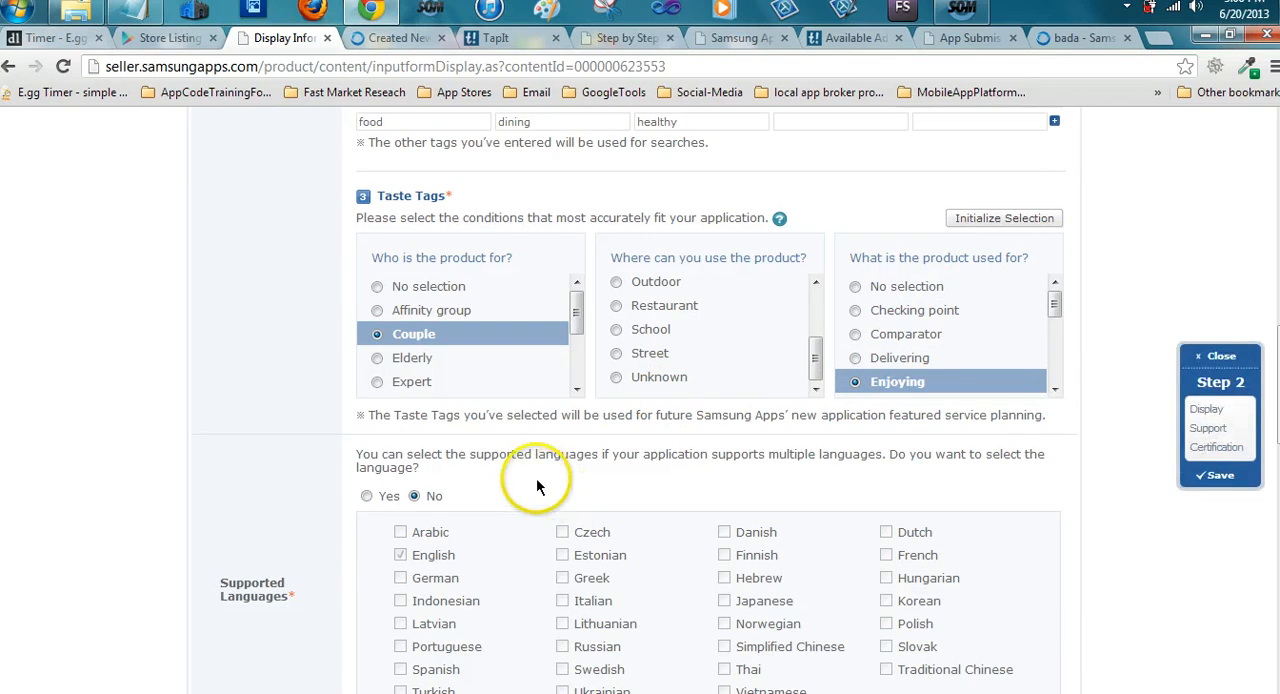
scroll(510, 465, down, 1)
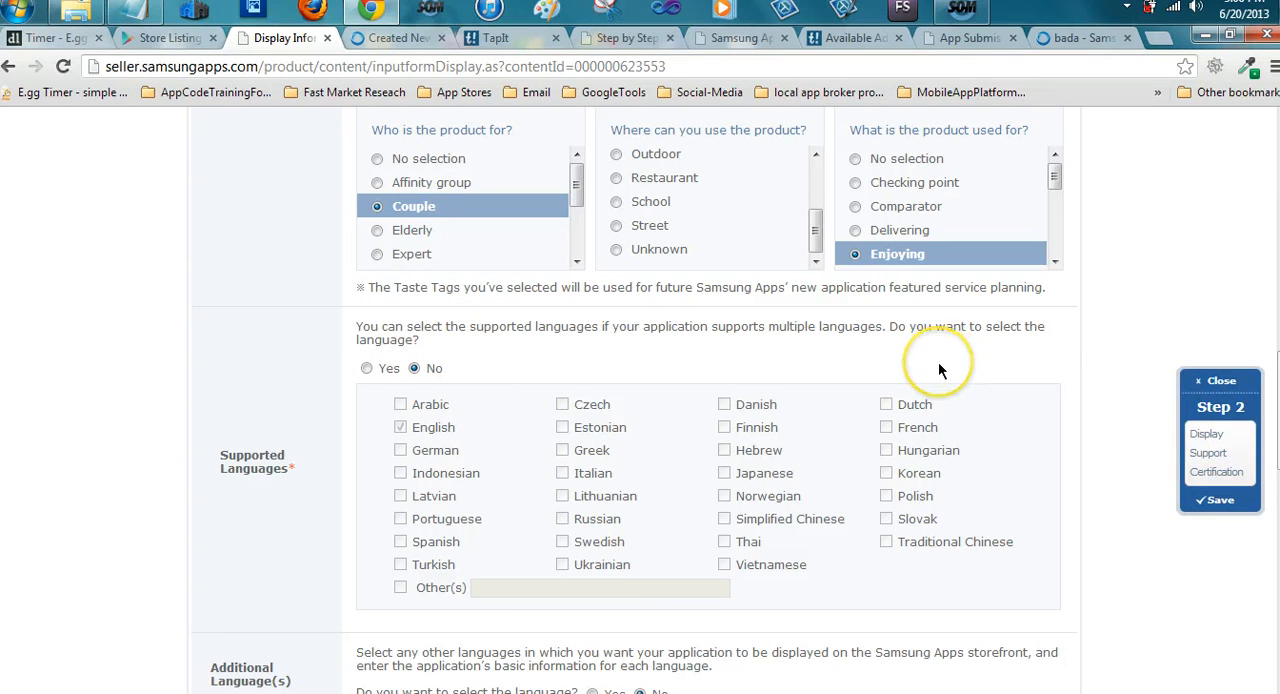
click(367, 370)
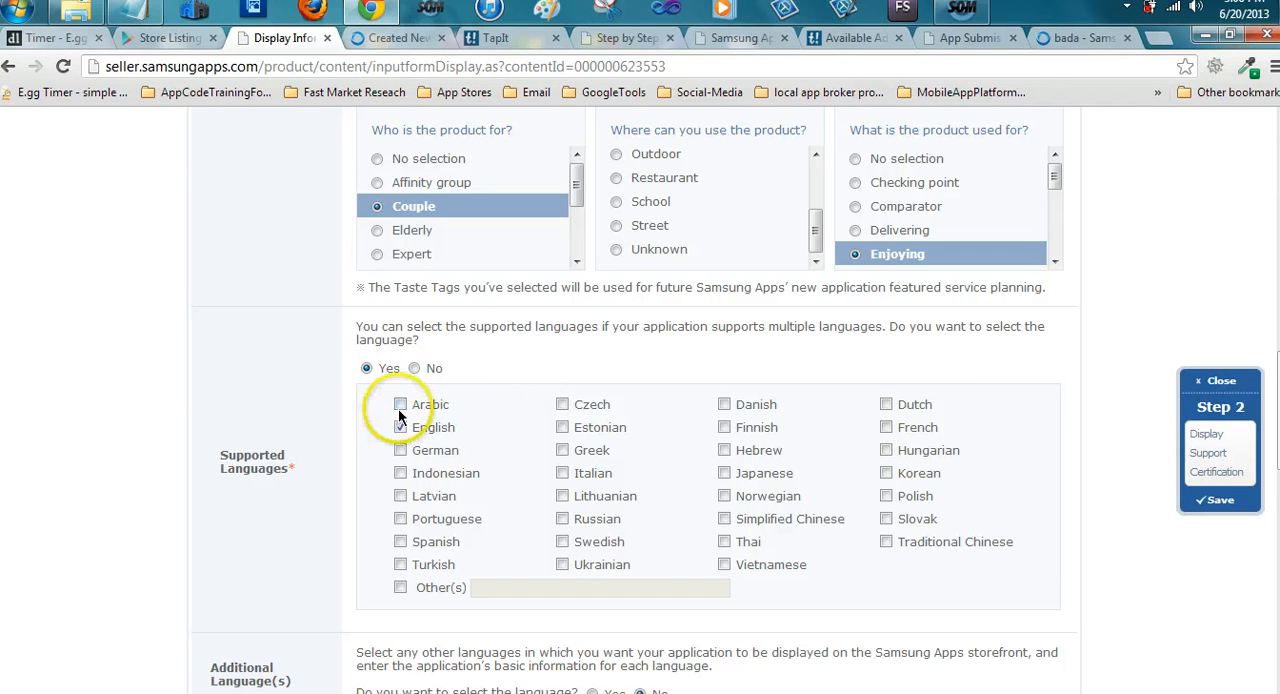
click(399, 406)
click(399, 450)
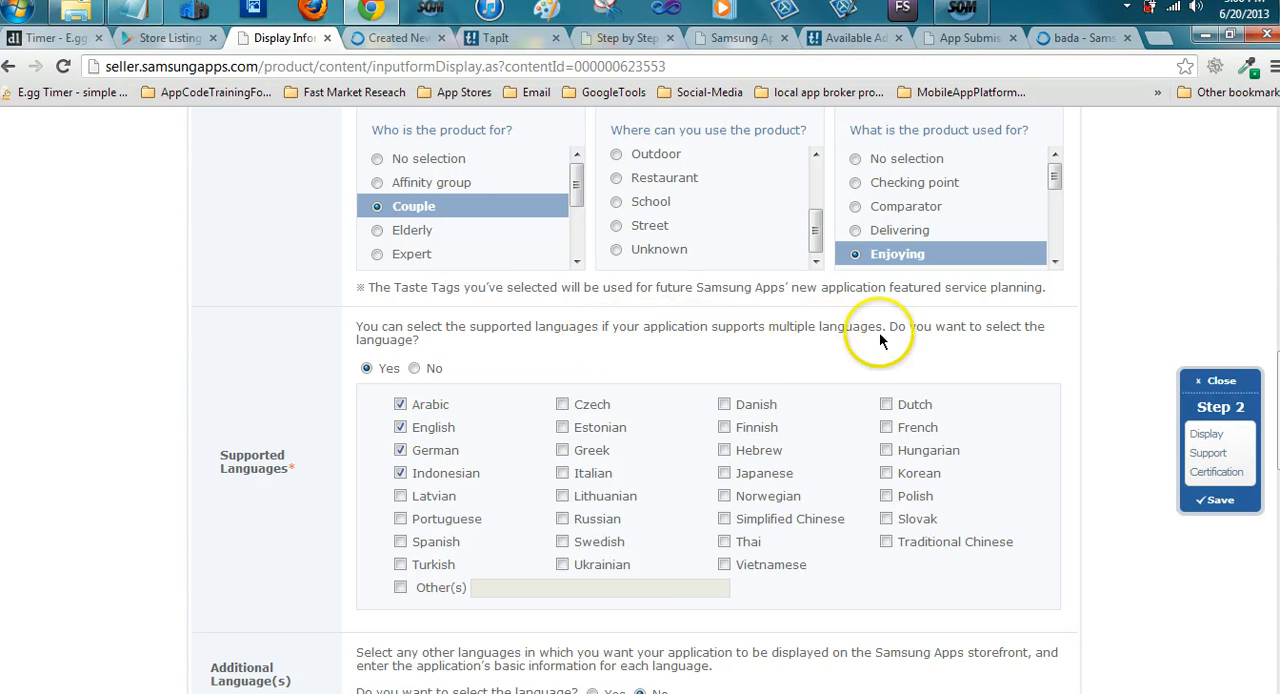
click(415, 368)
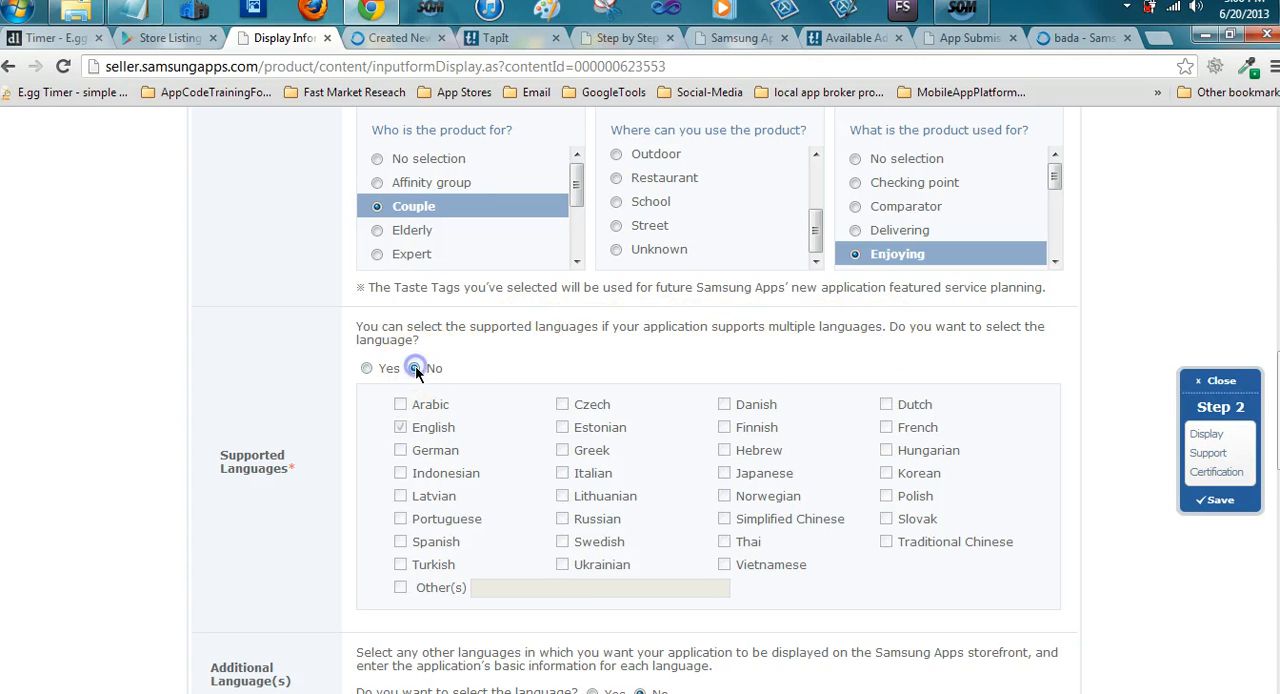
click(401, 426)
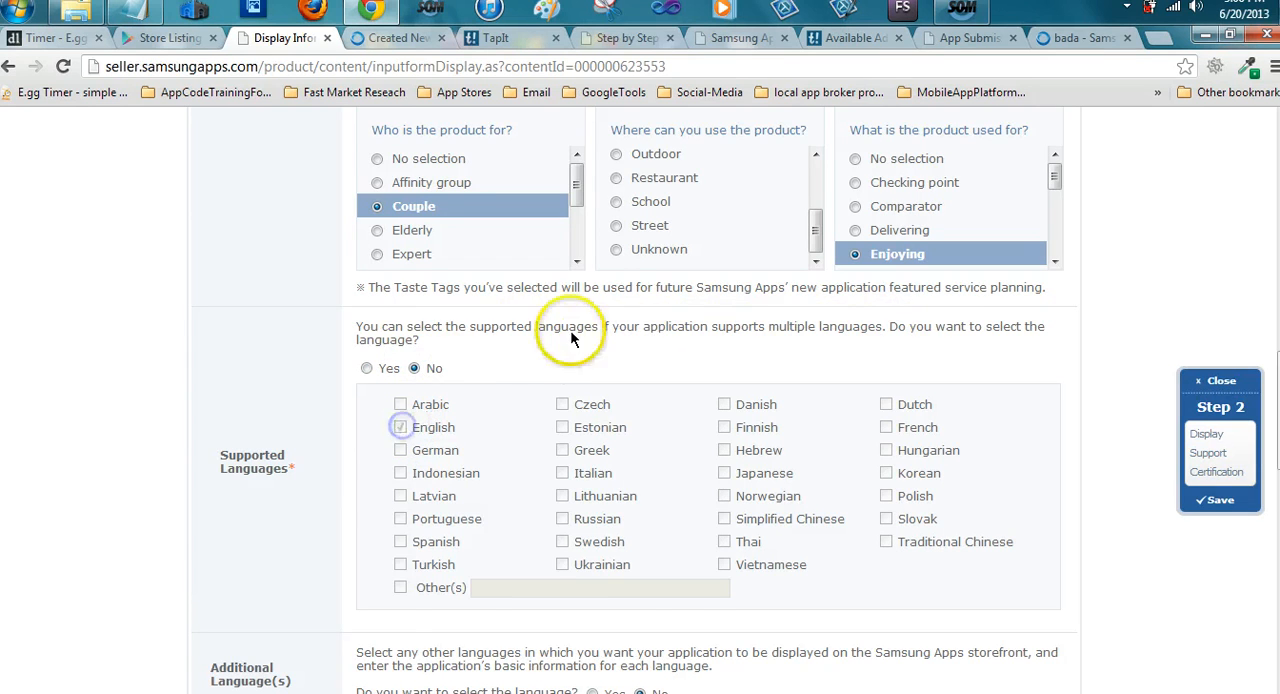
Open the file chooser for the application's icon image
scroll(522, 396, down, 3)
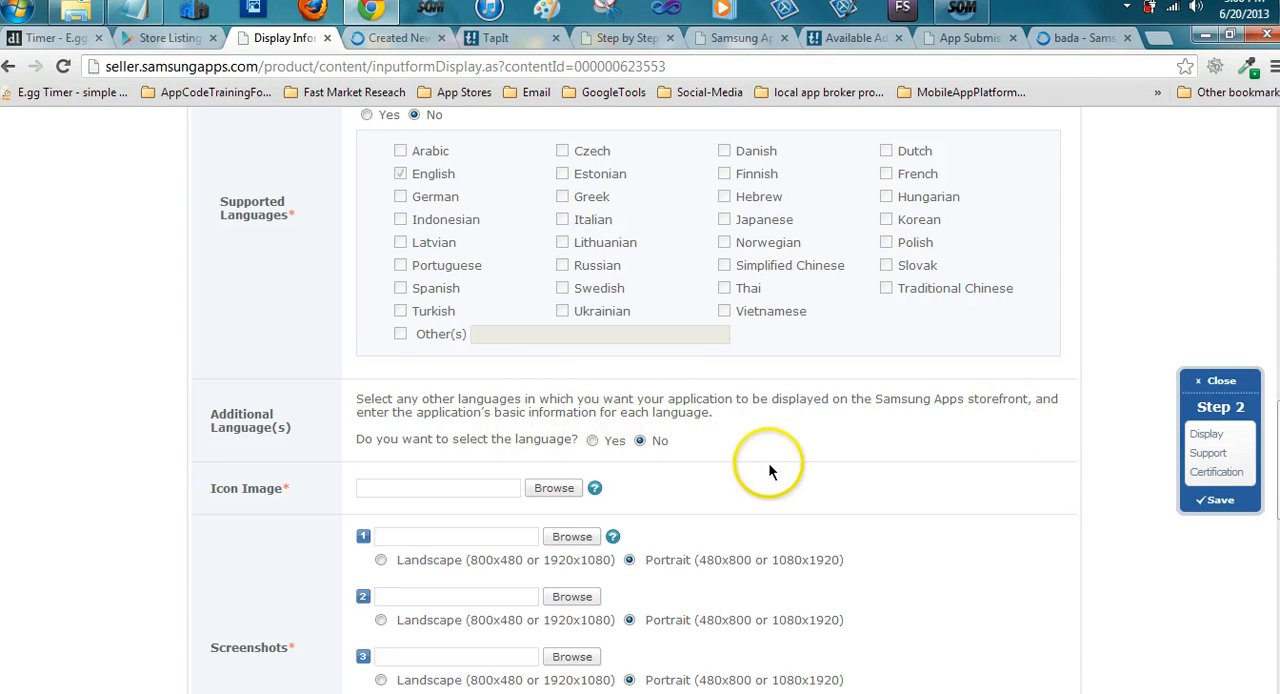
scroll(735, 421, down, 1)
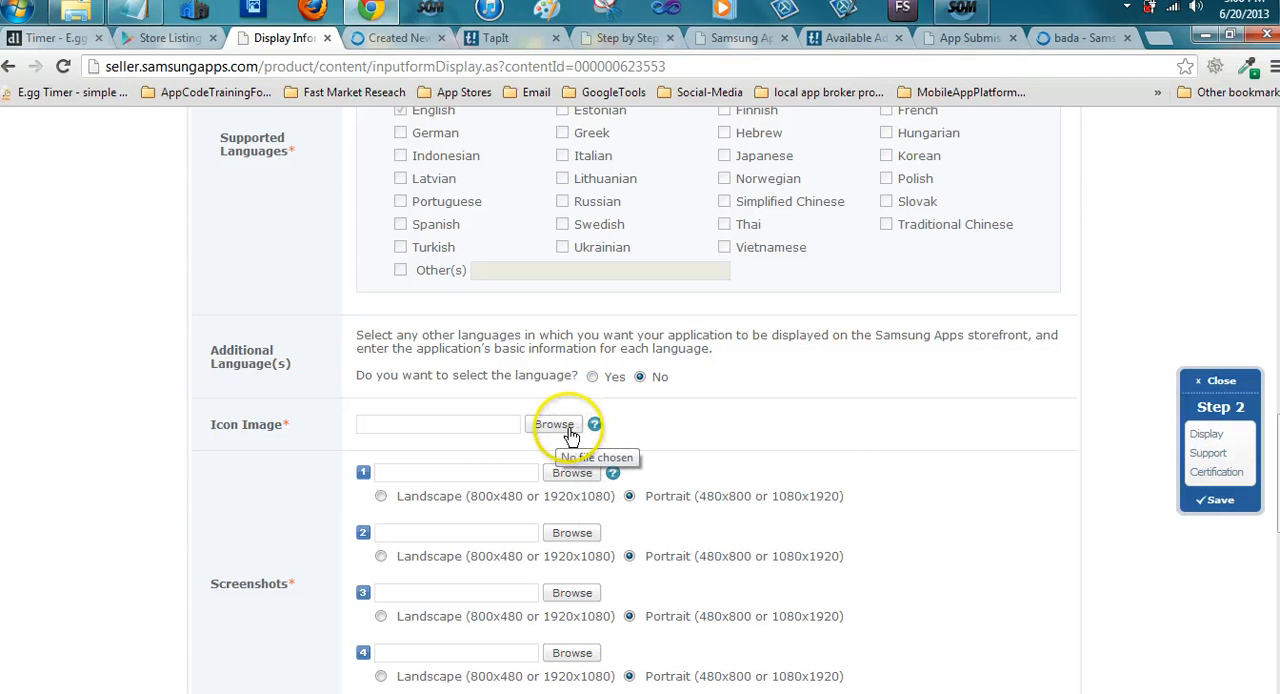
mouse_move(597, 430)
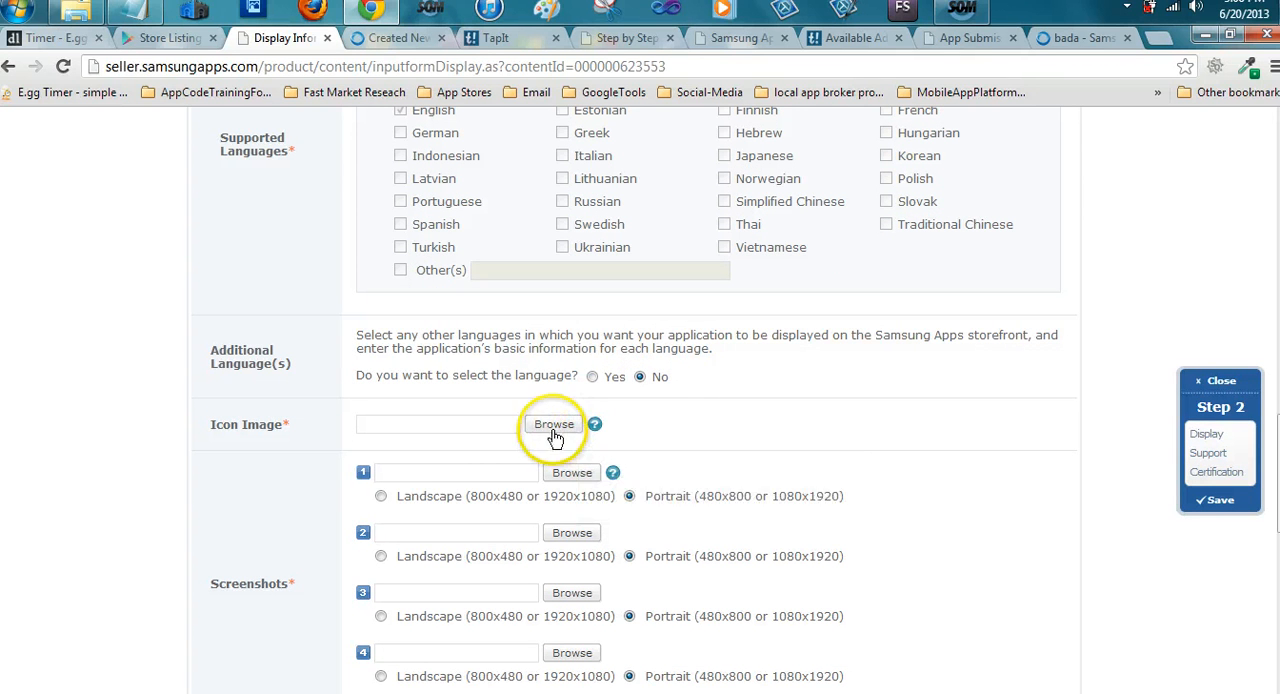
click(554, 424)
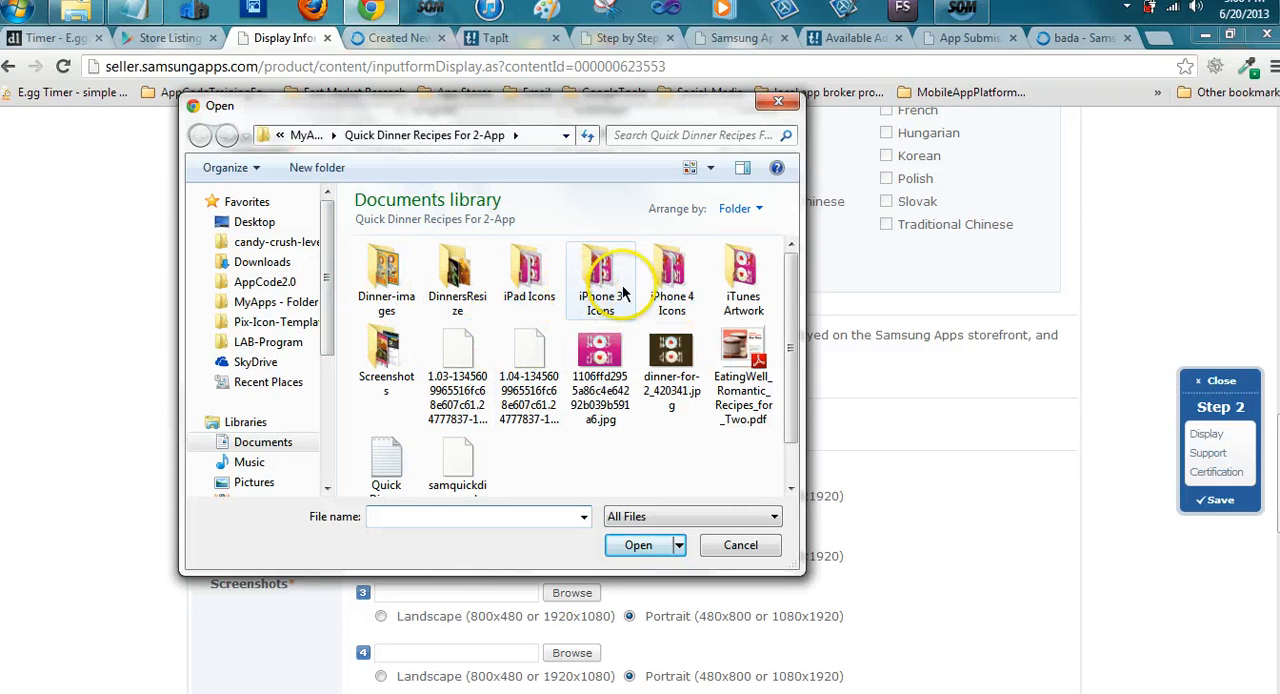
Look through the iTunes Artwork, iPhone 4, iPhone 3 and iPad icon folders for a suitably sized icon
double_click(742, 272)
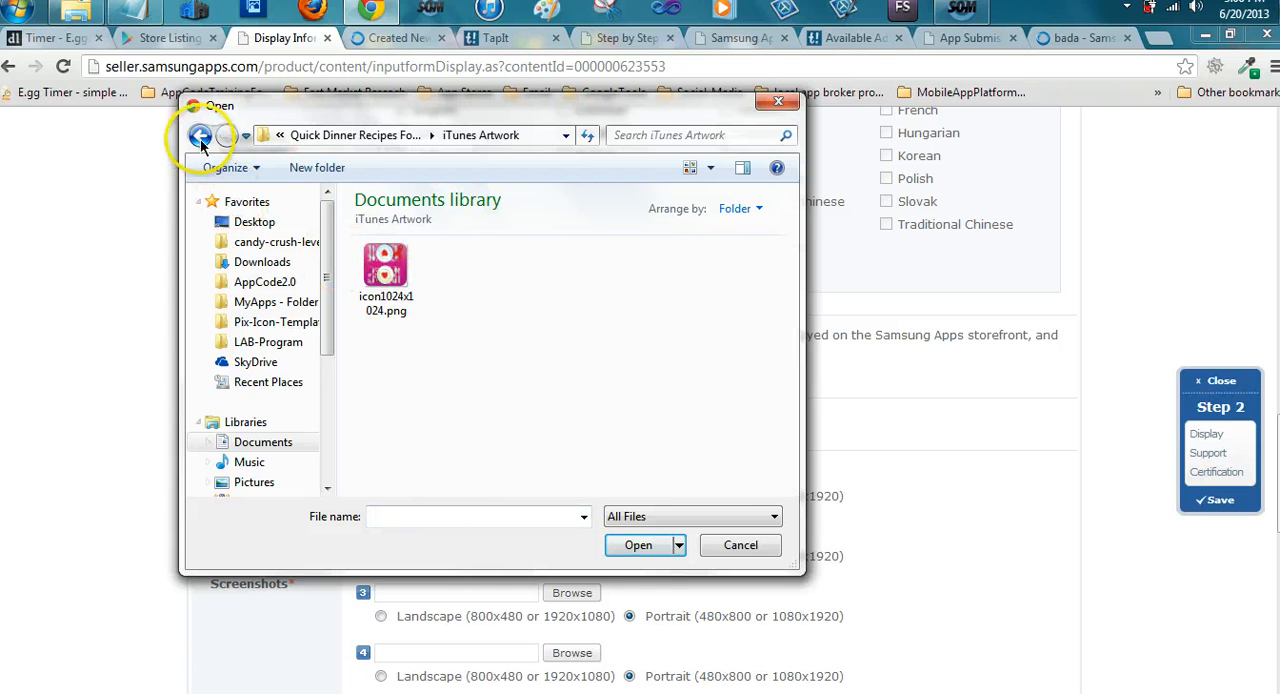
key(BackSpace)
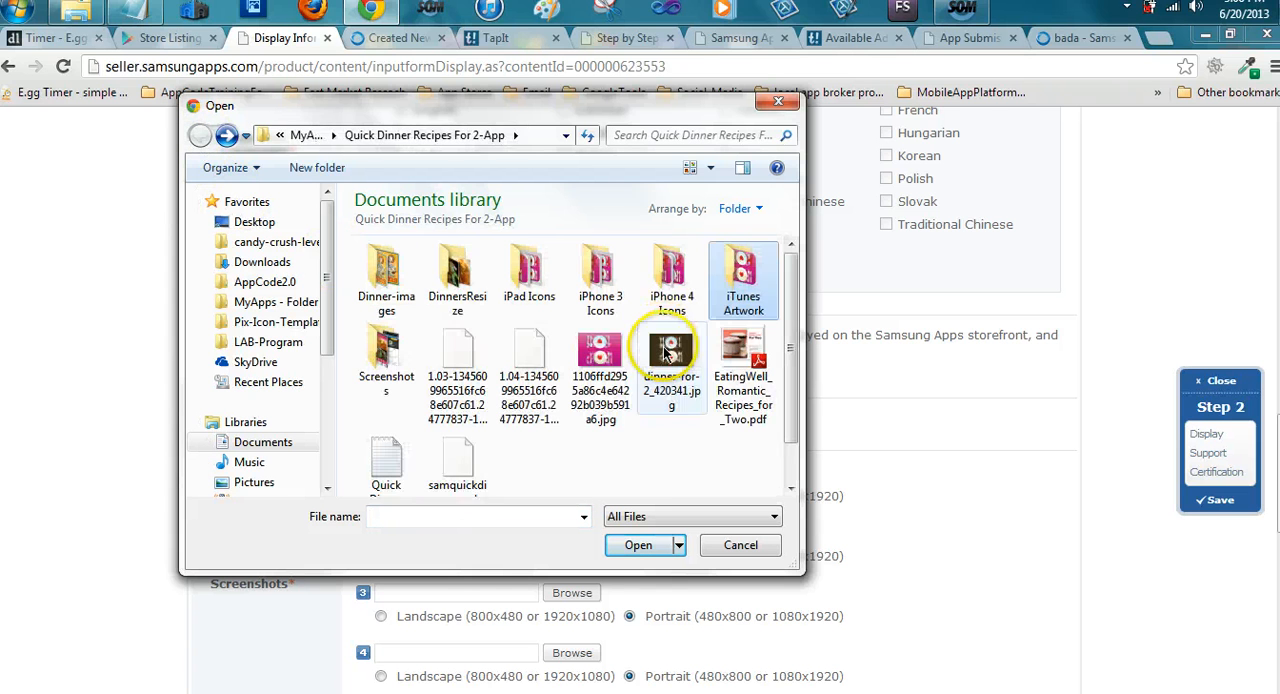
double_click(677, 289)
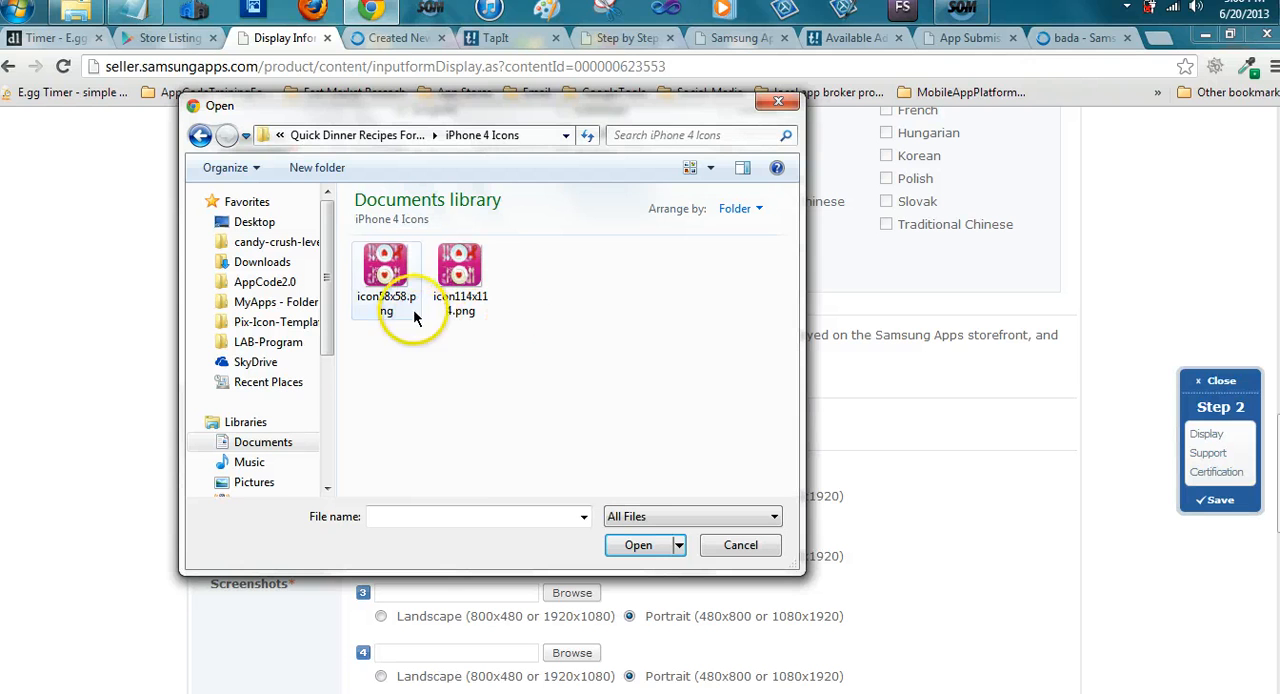
click(197, 137)
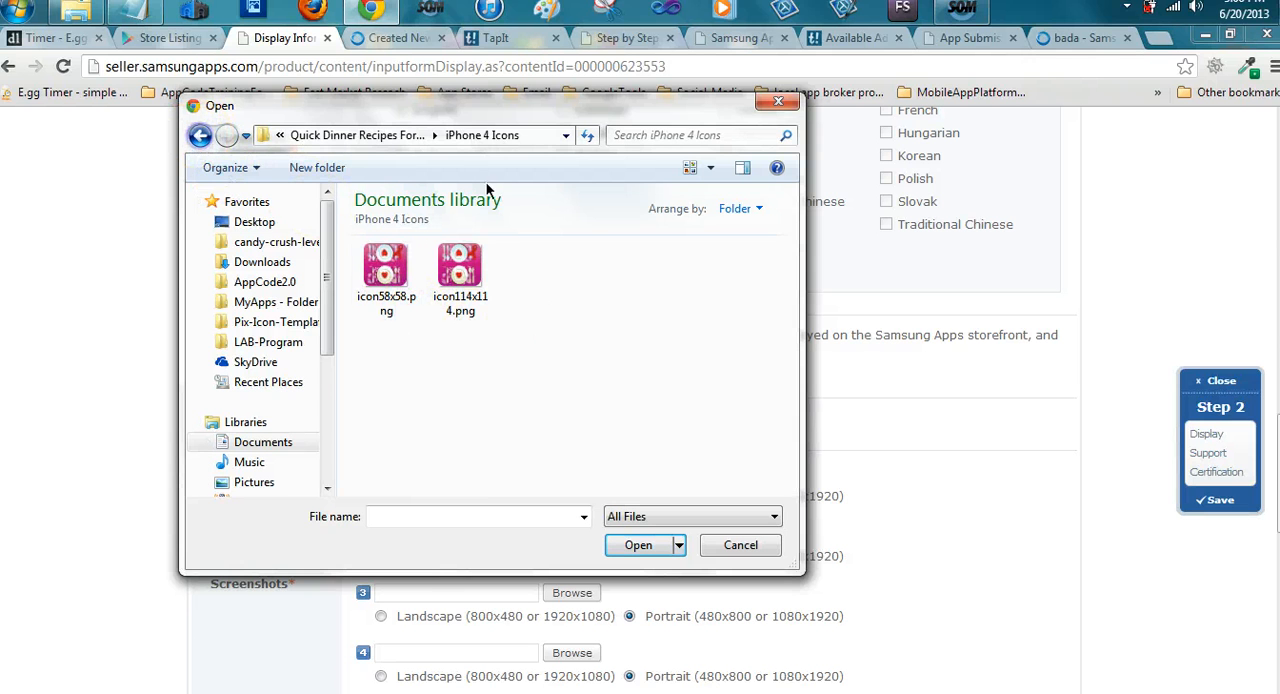
click(598, 290)
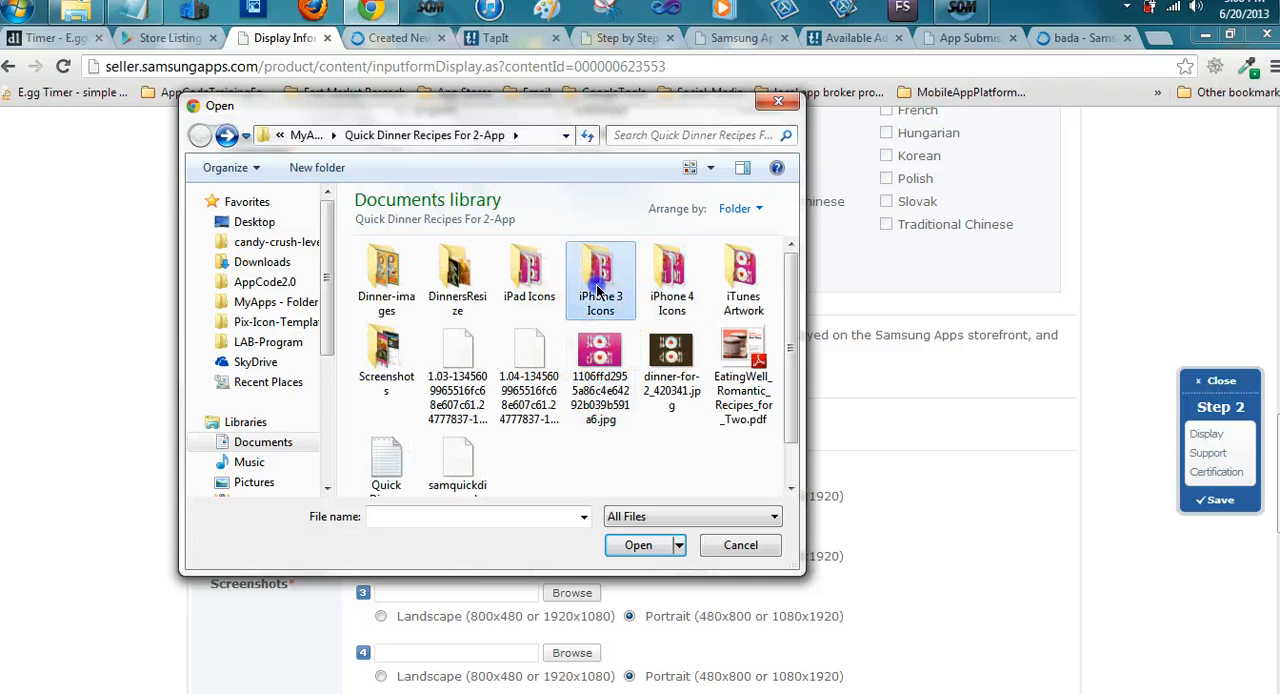
double_click(578, 290)
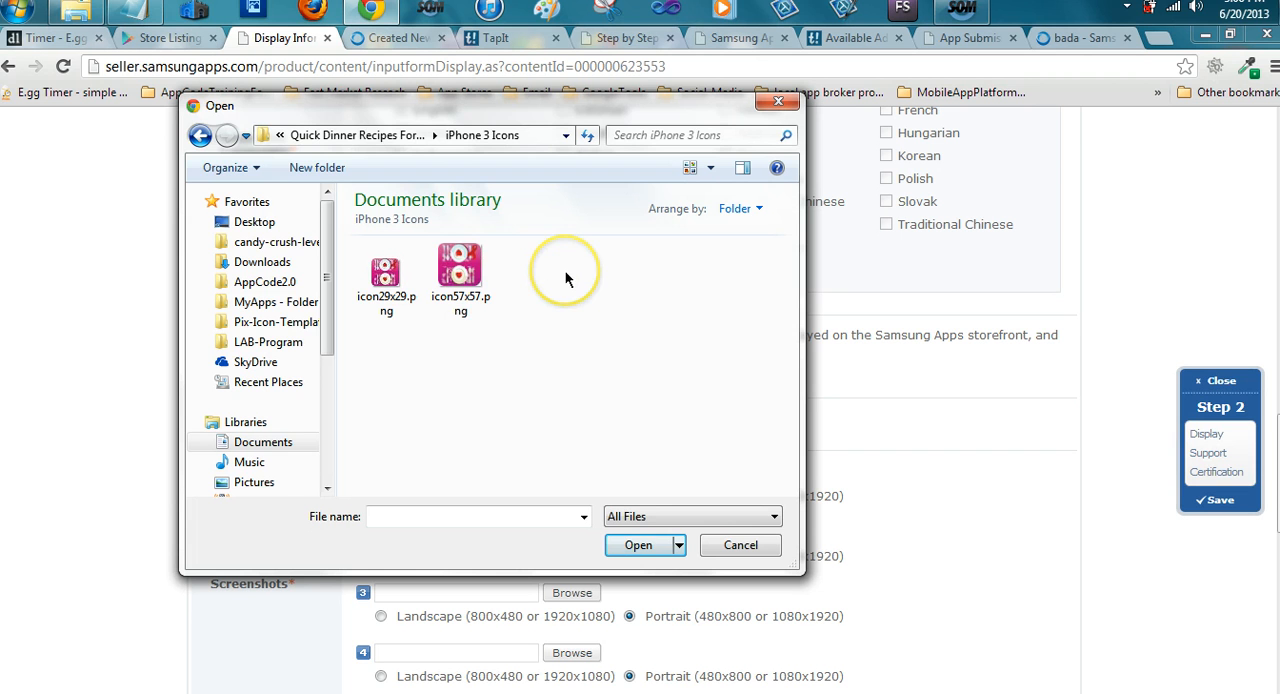
click(200, 135)
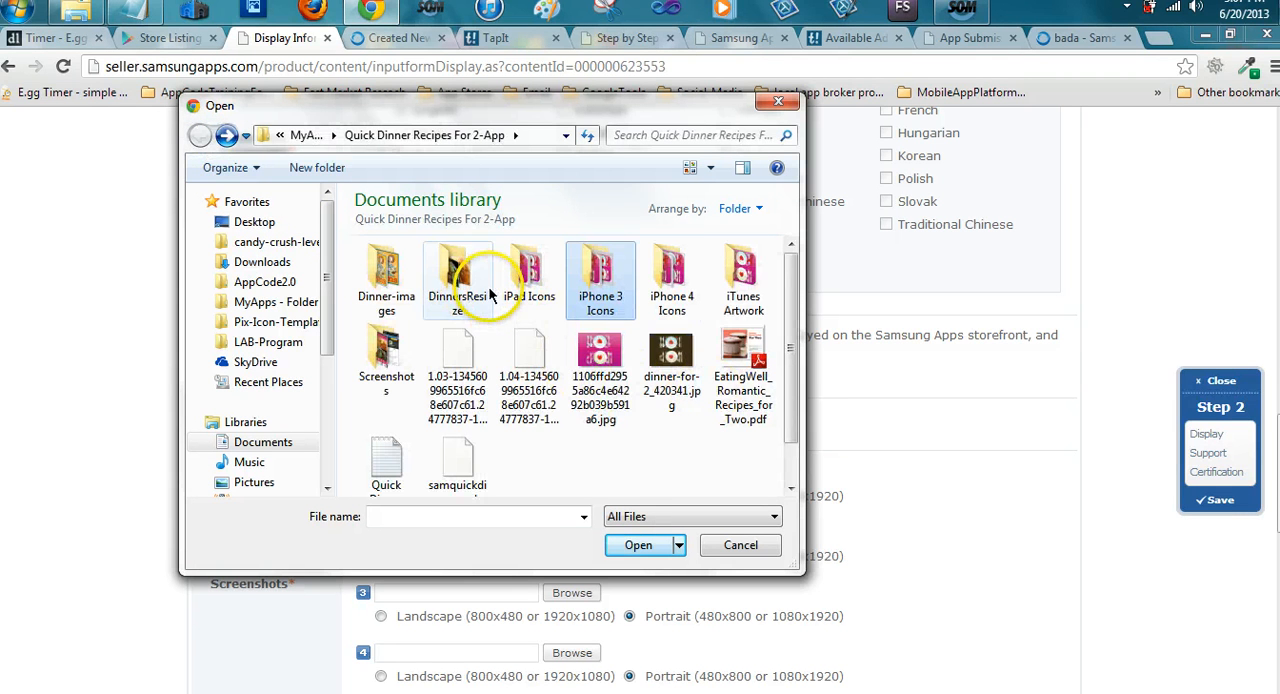
click(515, 287)
double_click(515, 287)
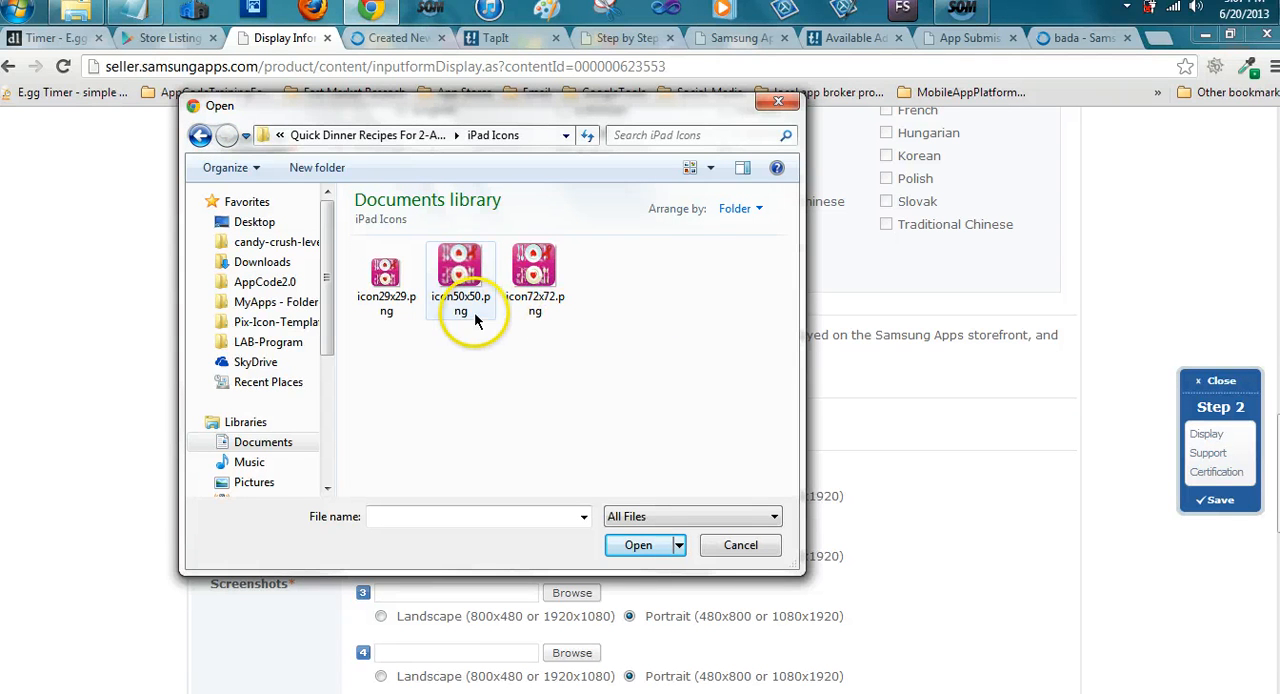
click(201, 136)
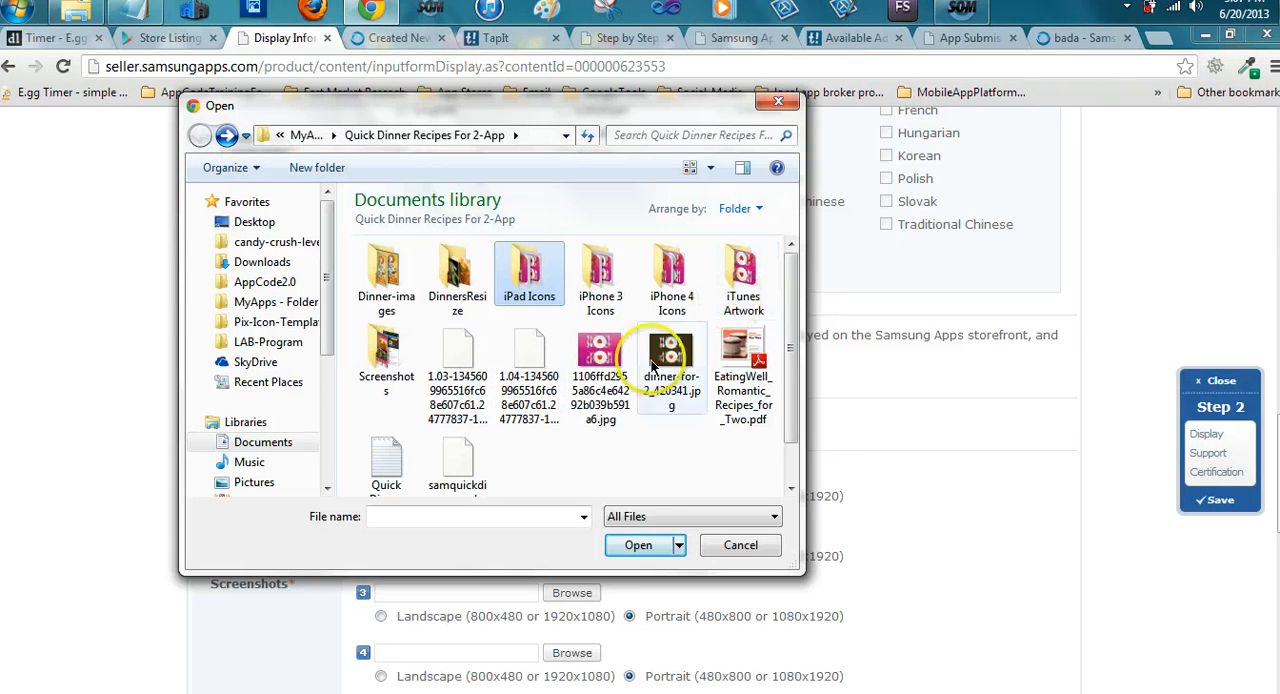
scroll(505, 398, down, 1)
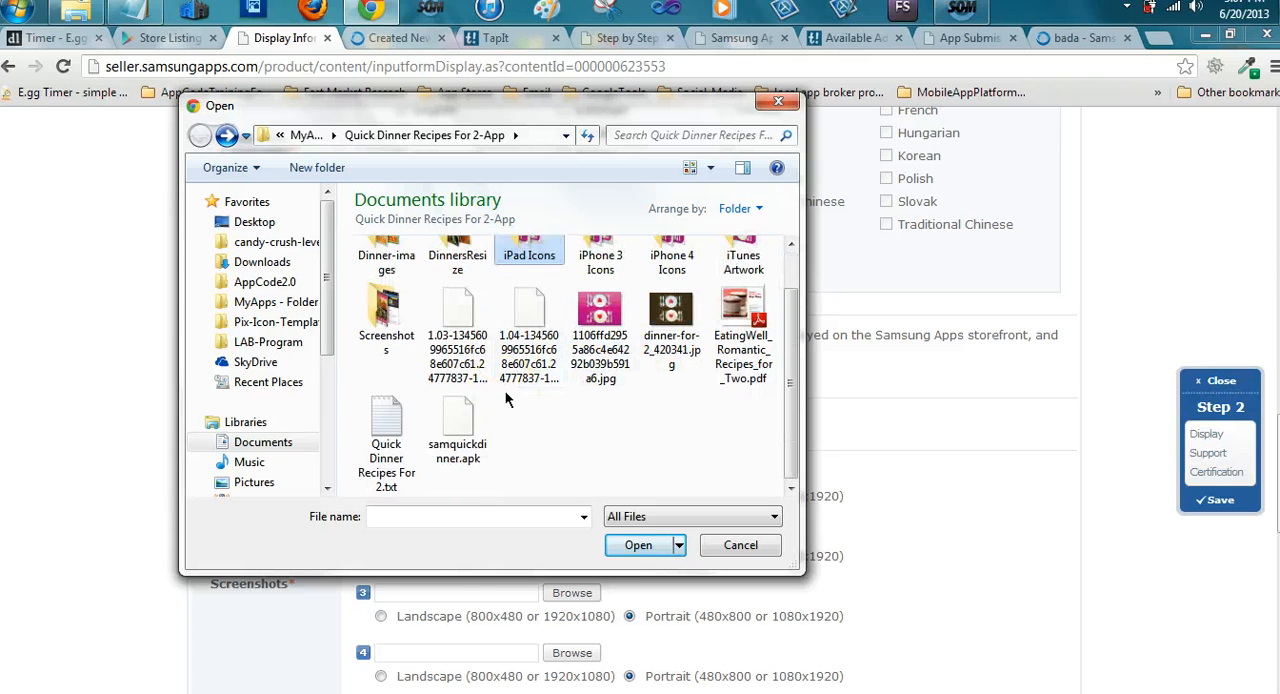
scroll(505, 398, up, 1)
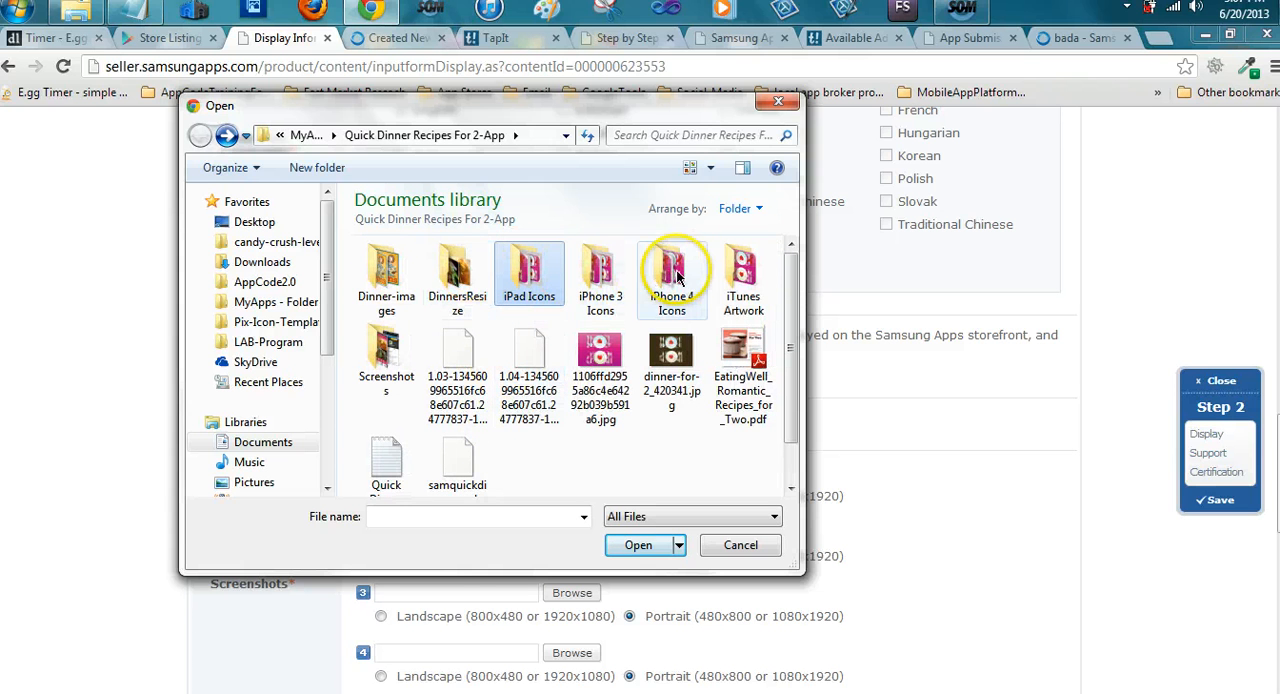
click(755, 294)
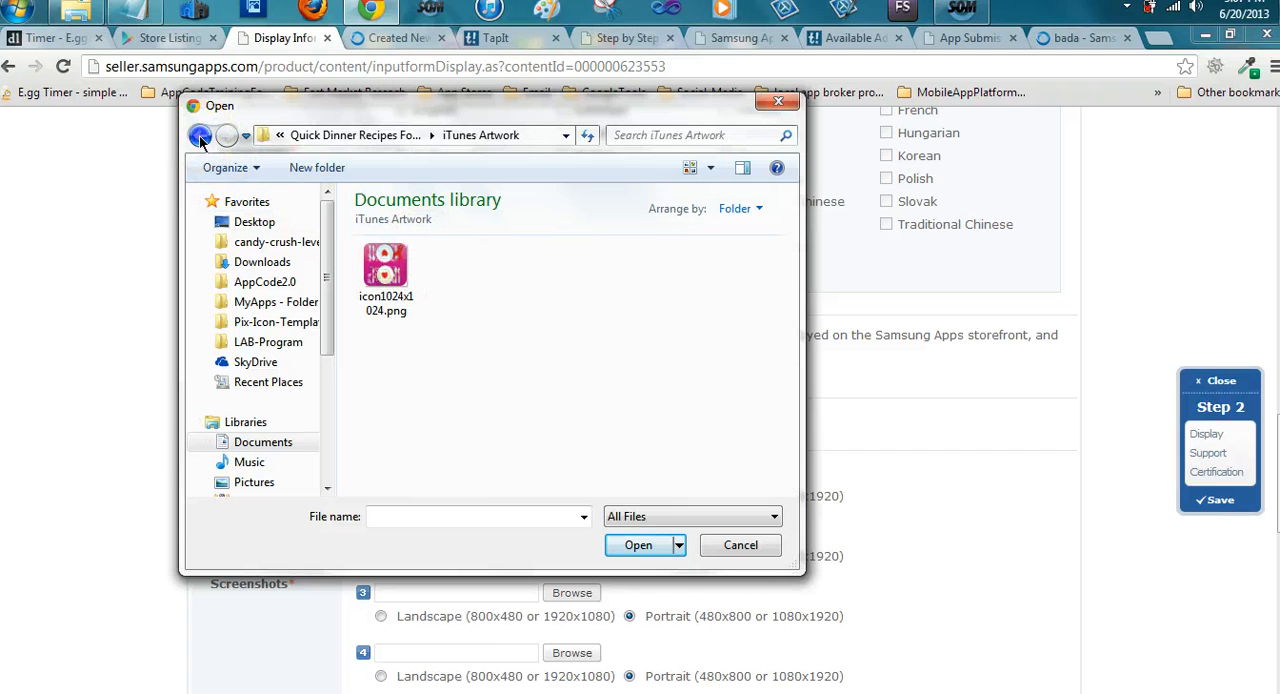
click(200, 140)
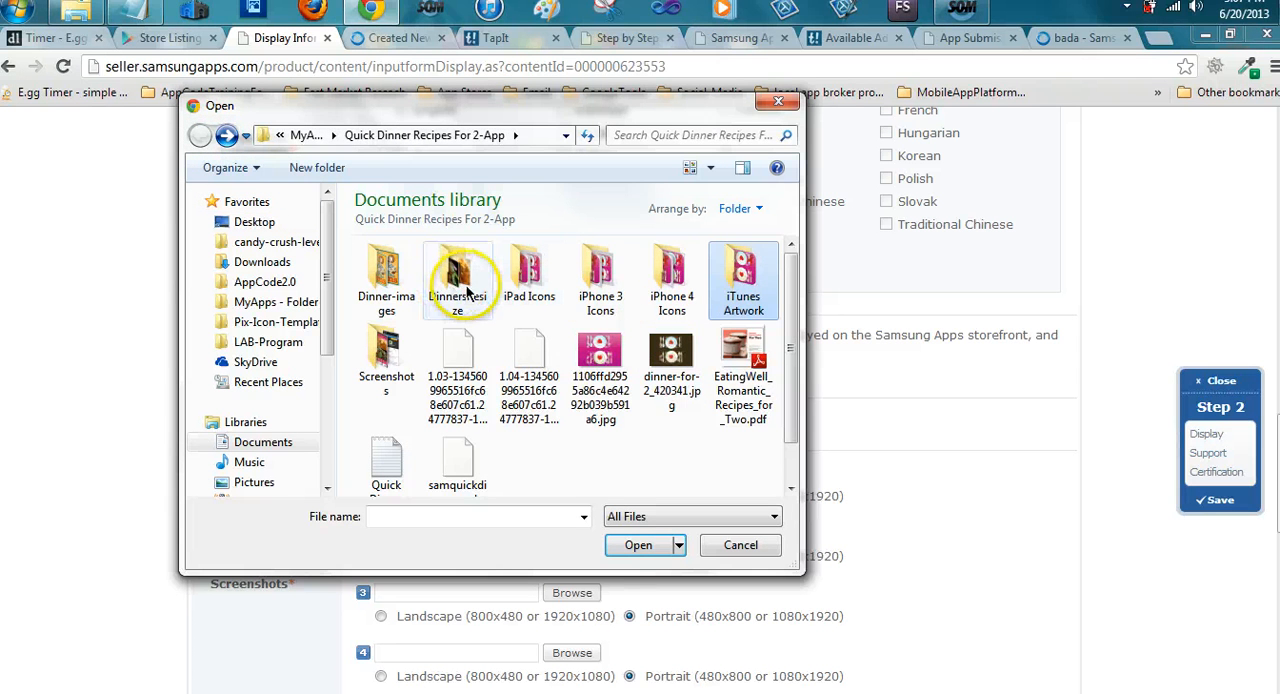
Choose the 512 x 512 pink quick dinner for 2 PNG from Dinner-images, subfolder Dinner-icon-splash-header, as the icon image
click(380, 288)
double_click(380, 288)
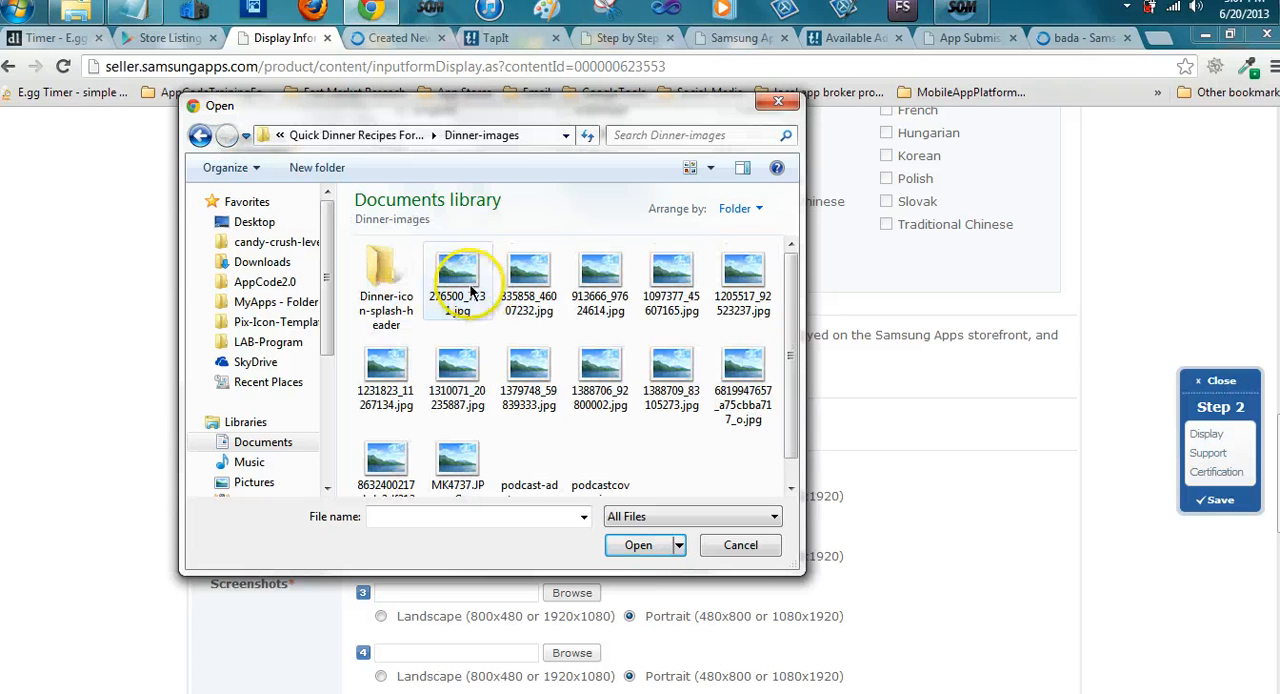
double_click(400, 288)
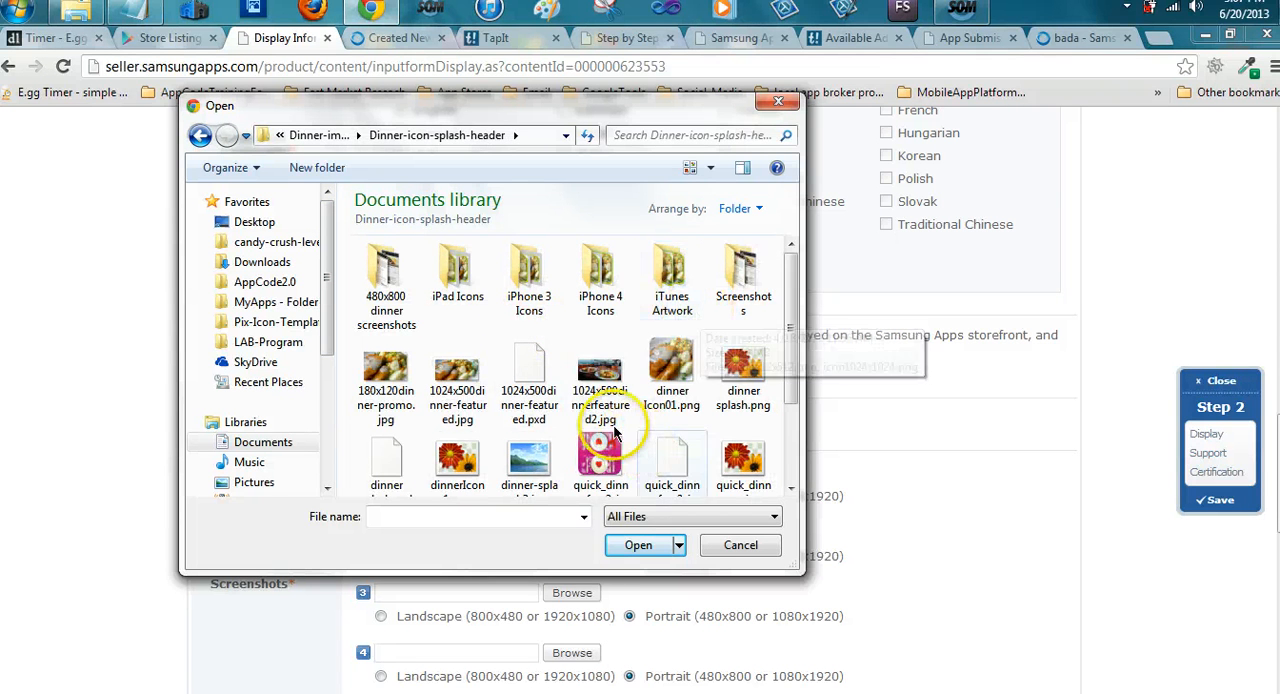
scroll(600, 445, down, 1)
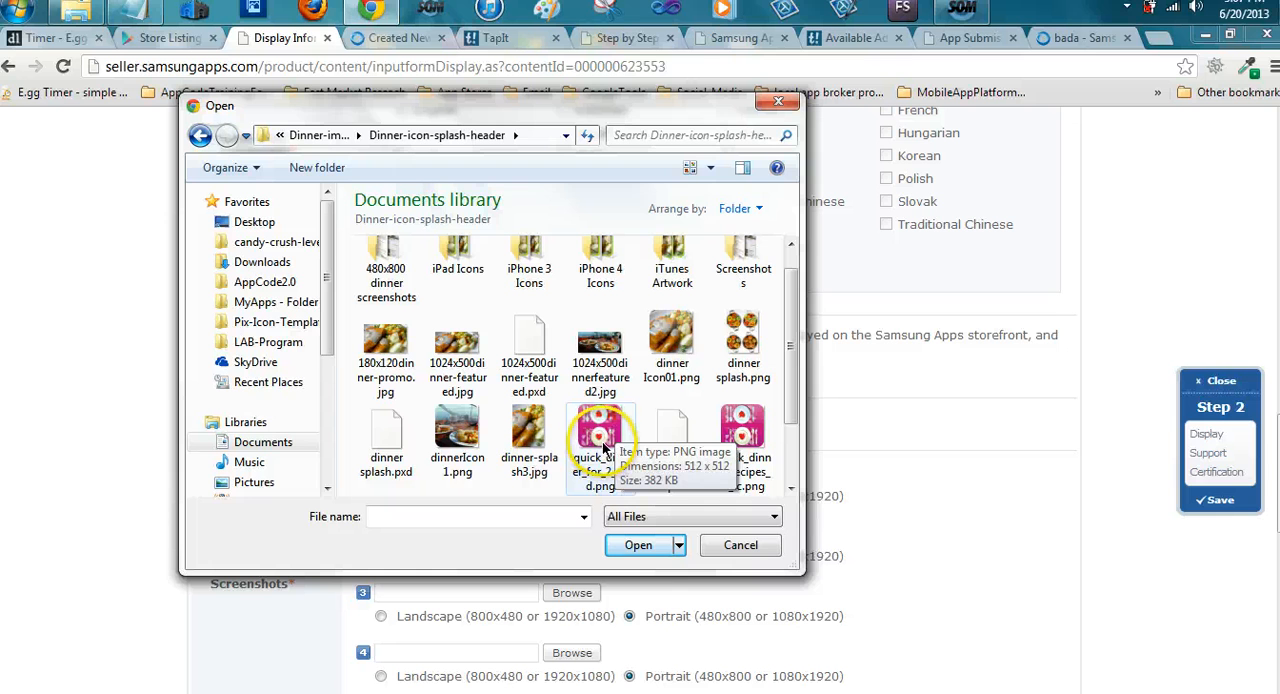
double_click(602, 445)
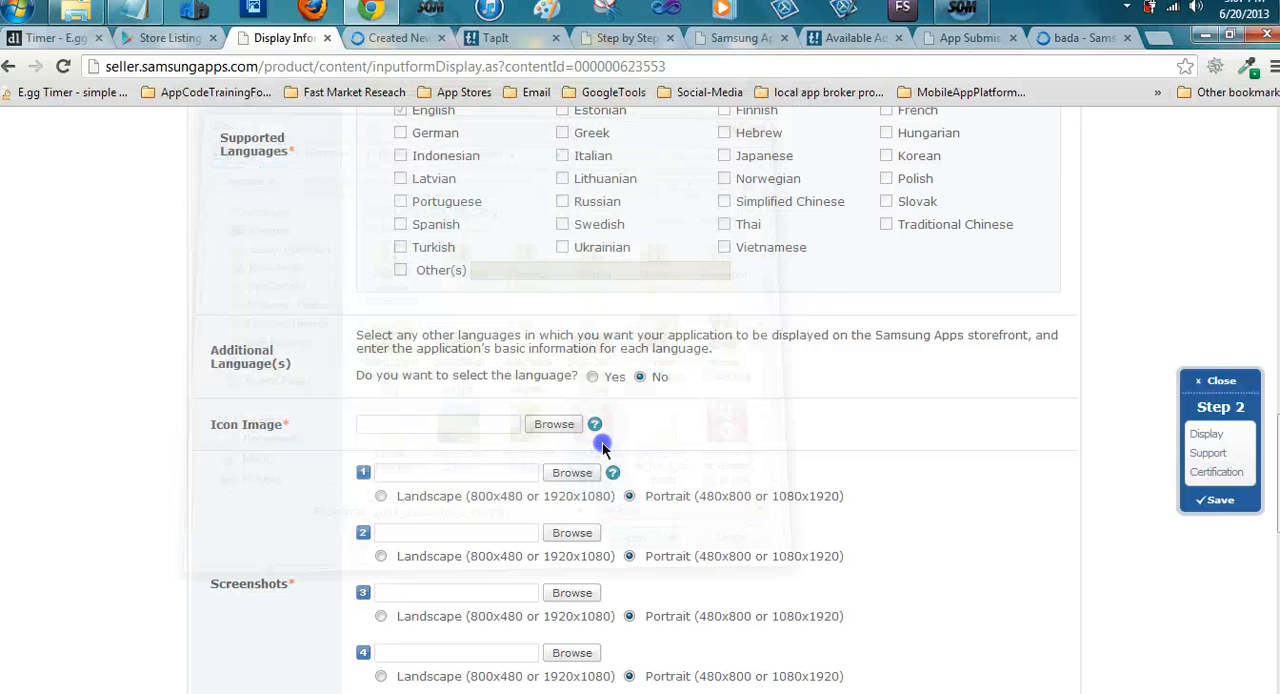
Look through the DinnersResize and Screenshots folders of Quick Dinner Recipes For 2-App for portrait screenshots in a suitable size
scroll(716, 412, down, 1)
scroll(717, 414, down, 1)
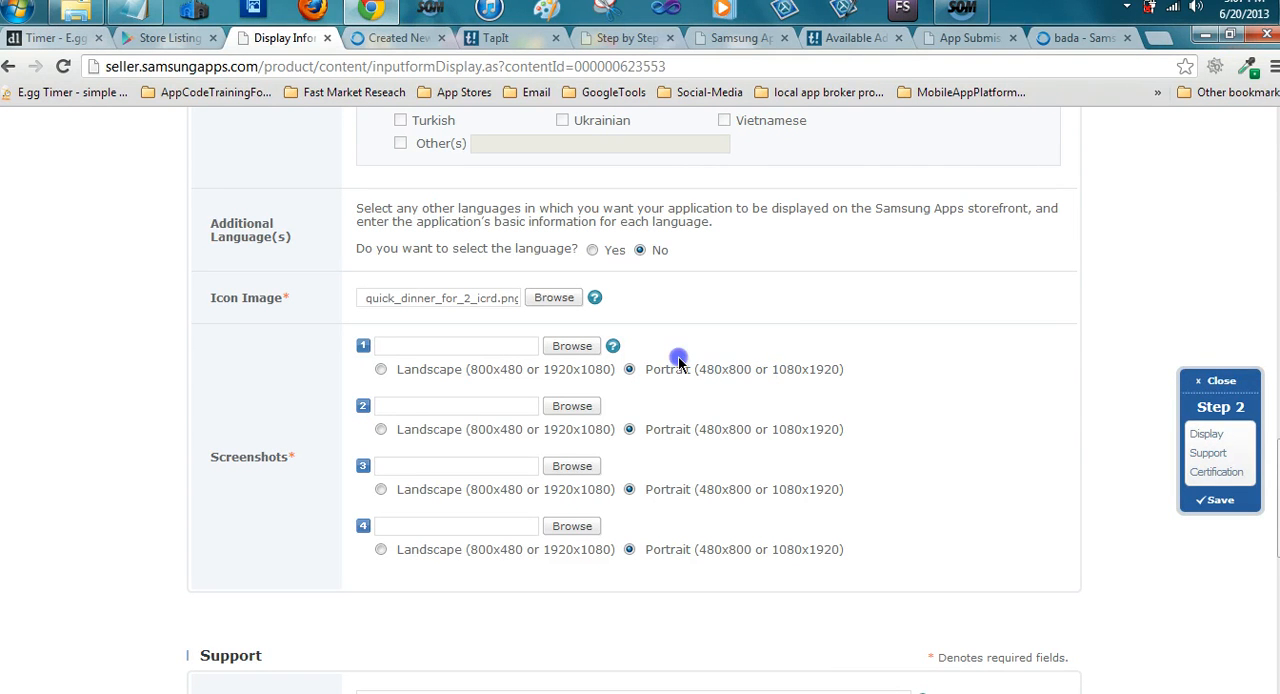
click(76, 12)
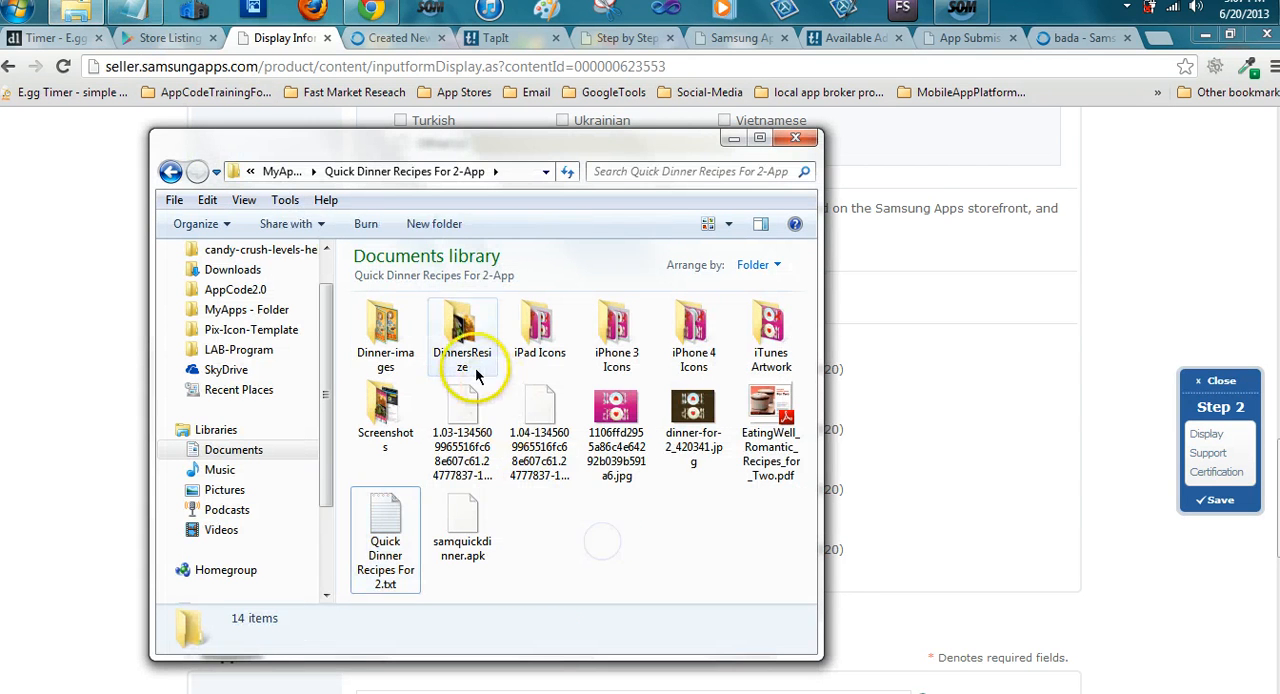
double_click(472, 352)
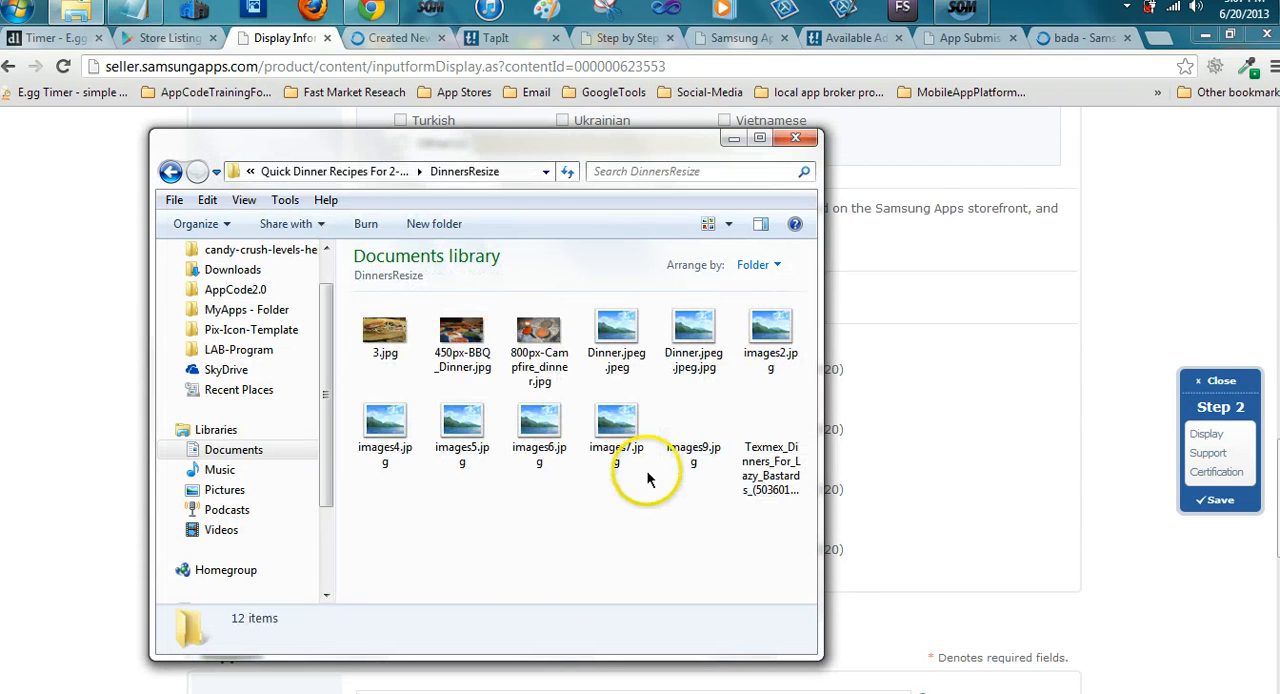
click(168, 173)
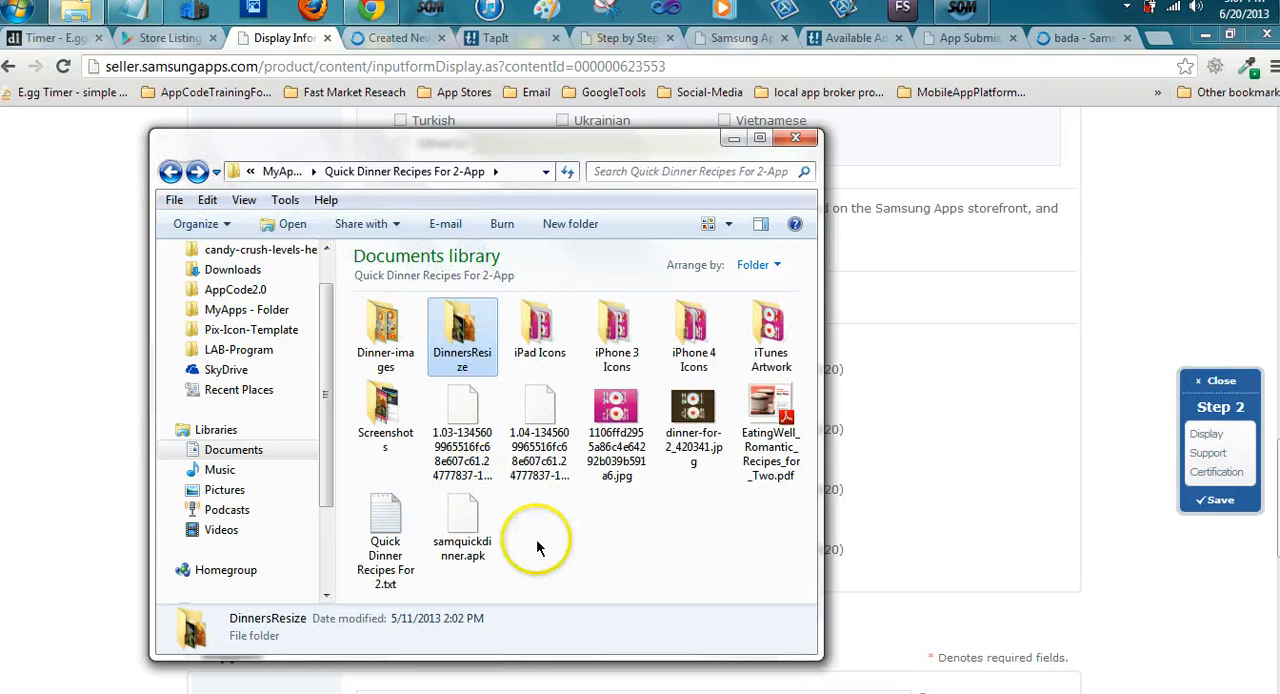
double_click(382, 422)
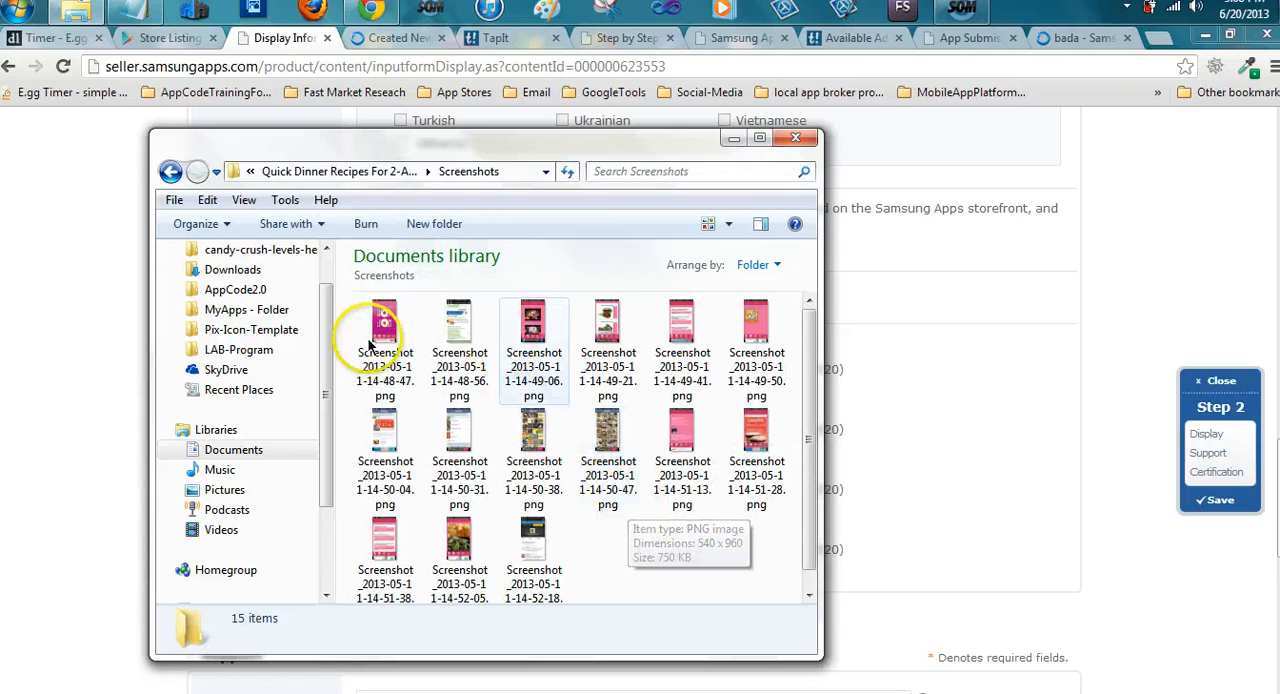
click(170, 171)
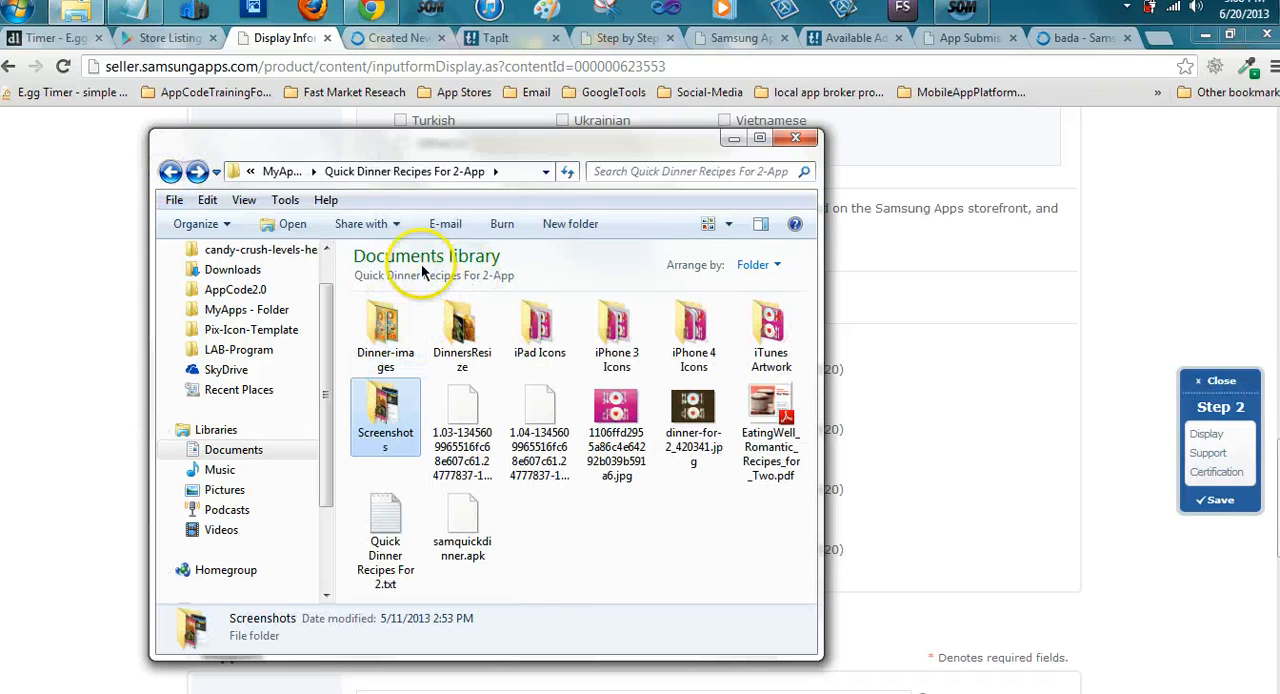
Switch to the Adobe Photoshop Elements 10 editor and open the Process Multiple Files dialog
click(253, 14)
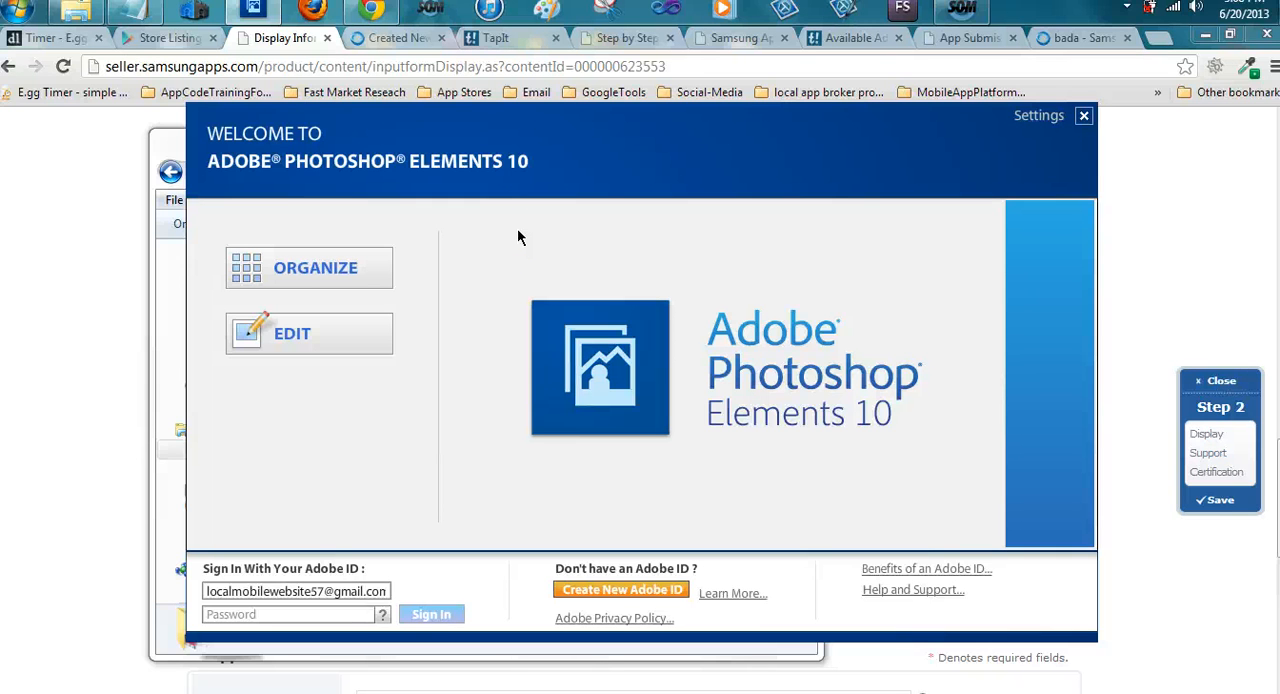
click(323, 331)
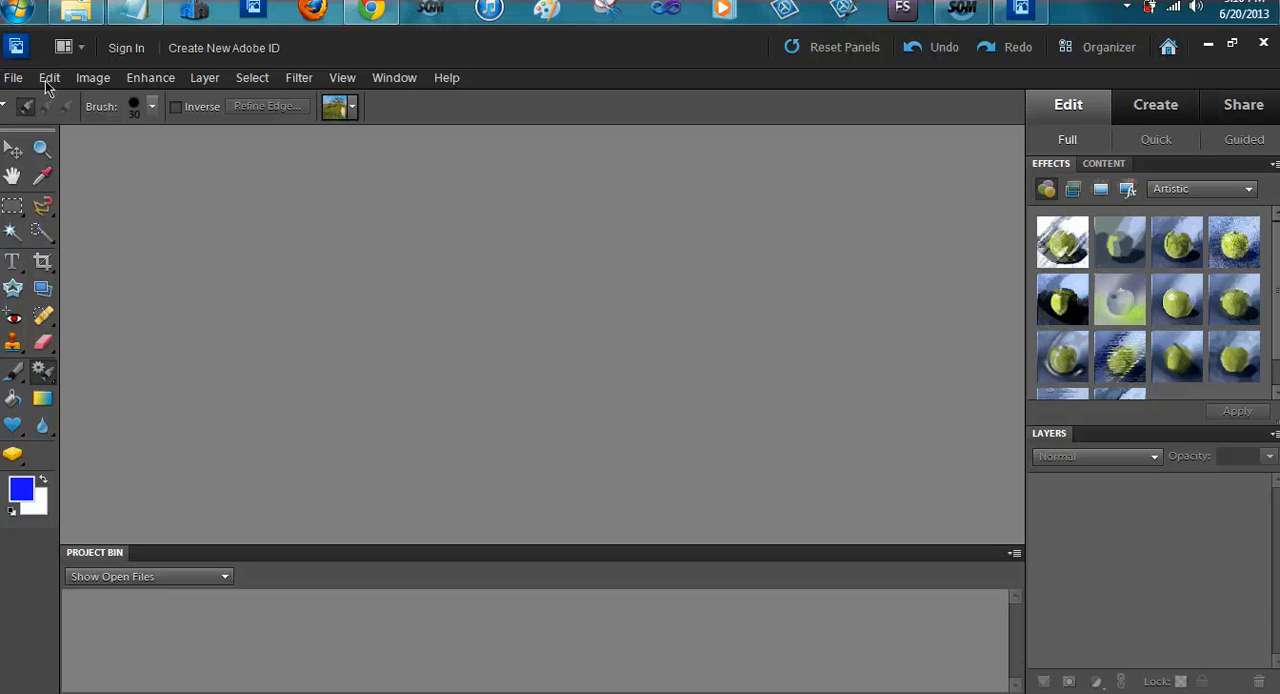
click(13, 79)
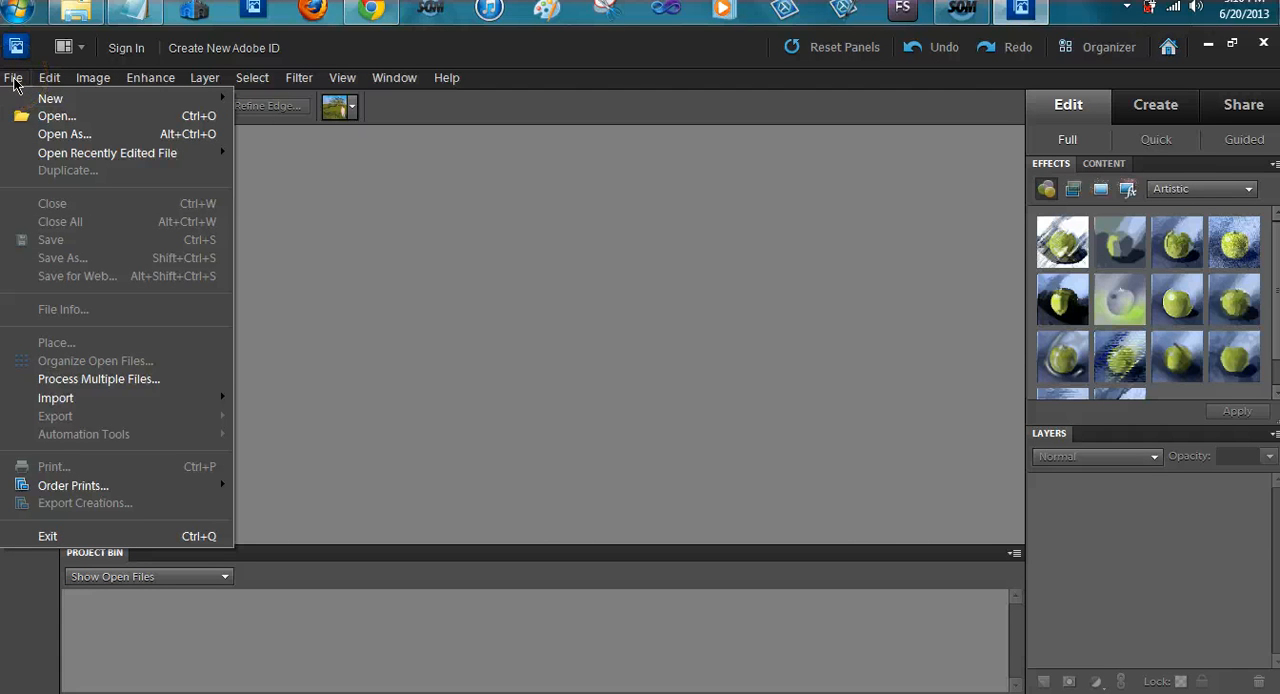
click(111, 380)
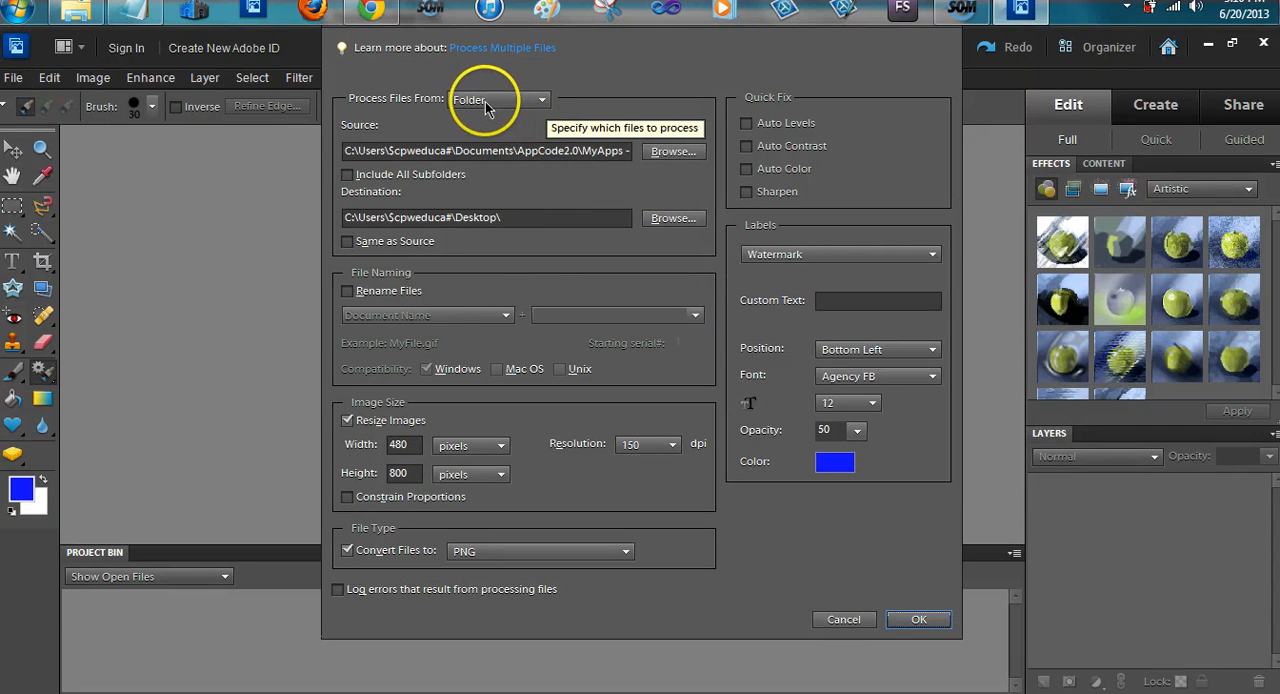
Batch-process the Screenshots folder of Quick Dinner Recipes For 2-App into 480 x 800 pixel PNG files on the Desktop
click(674, 151)
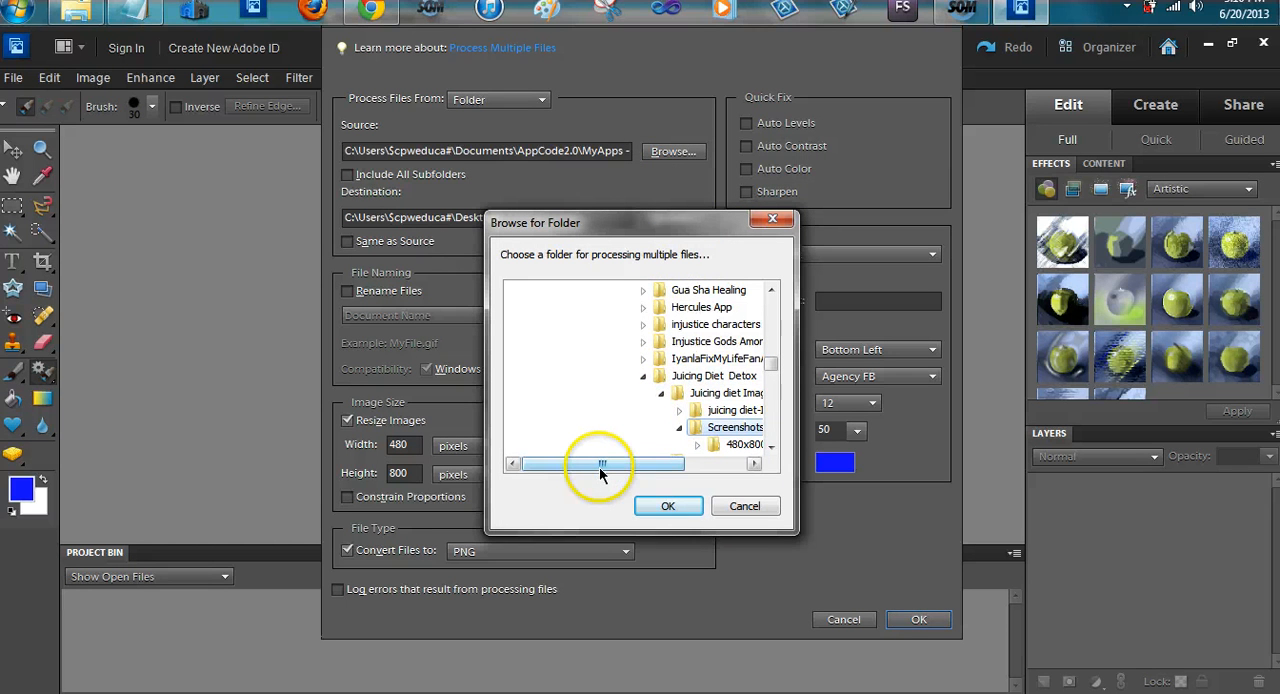
drag(600, 470, 641, 466)
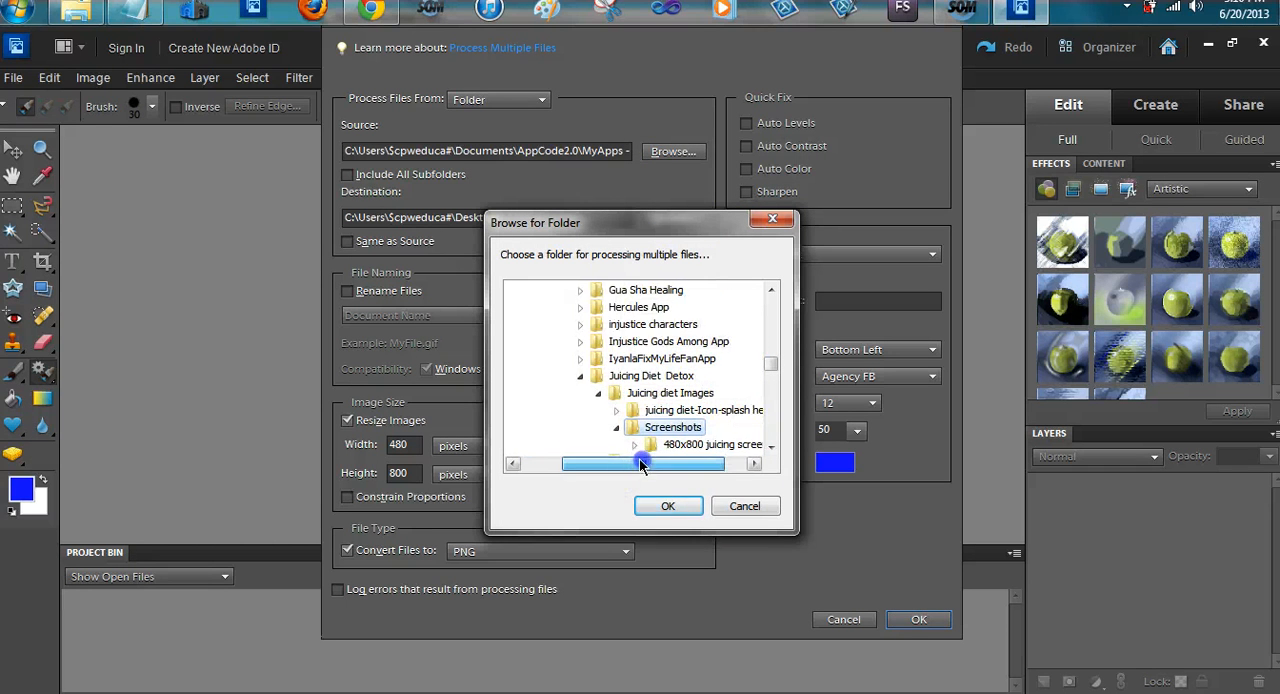
click(580, 375)
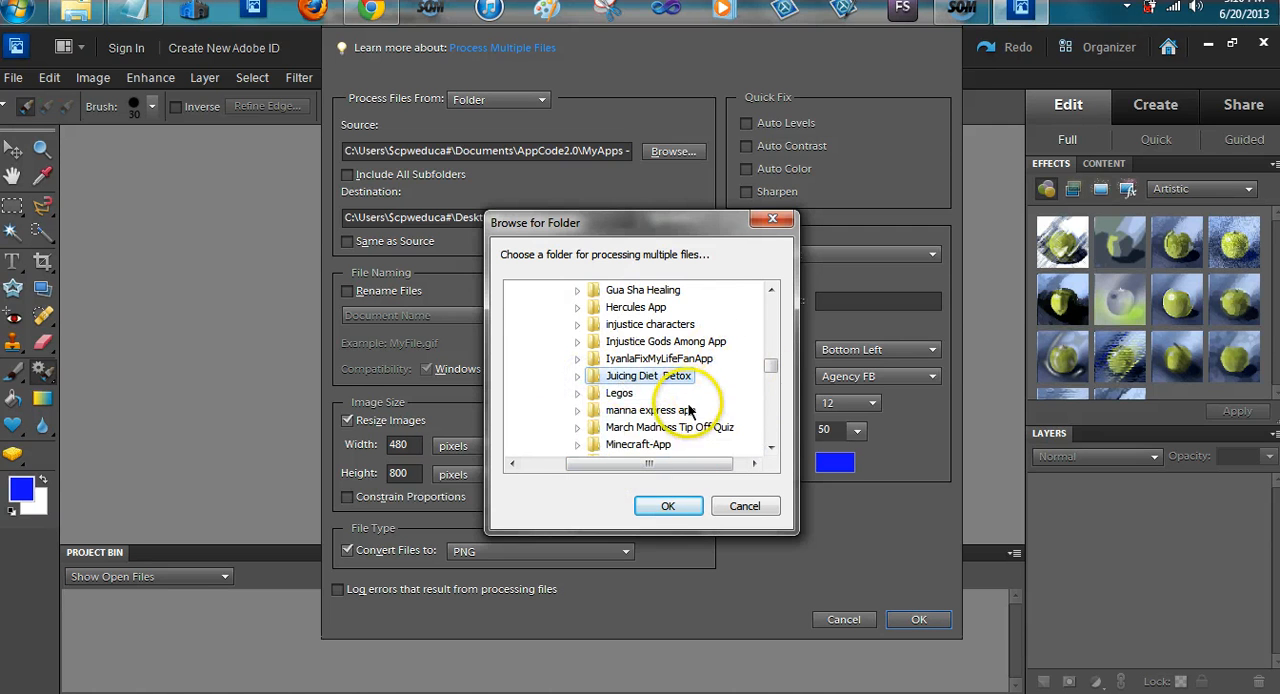
drag(766, 366, 770, 376)
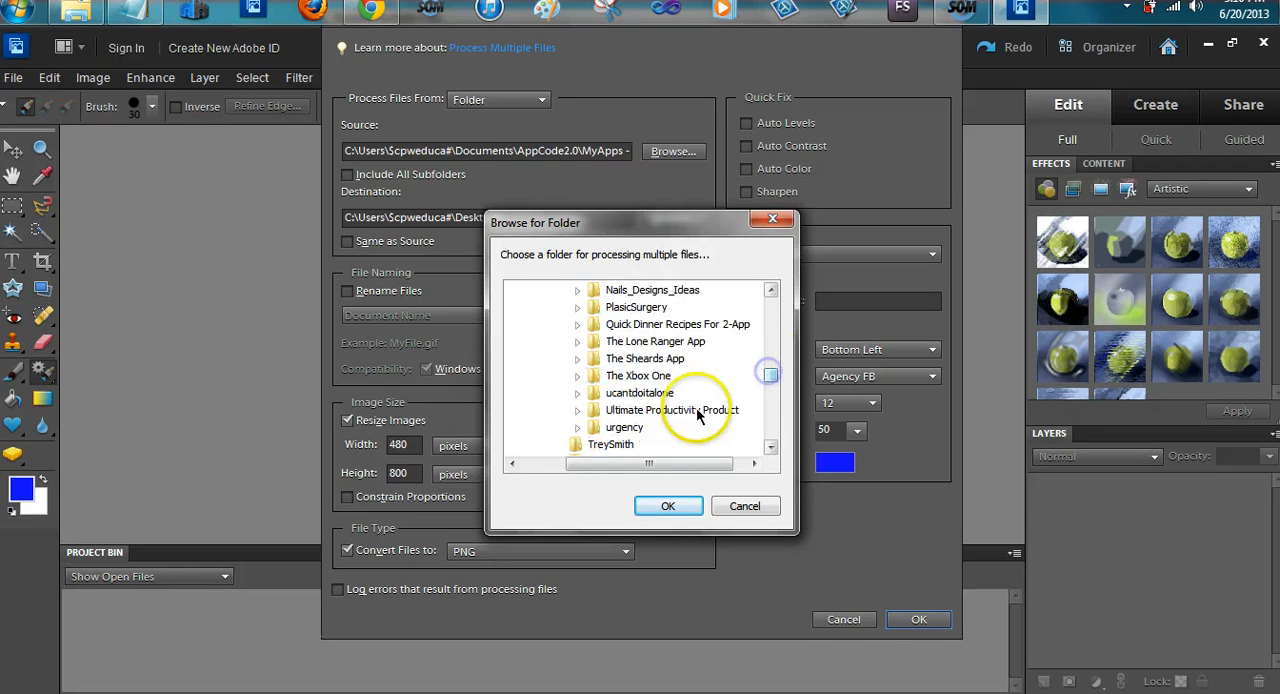
click(650, 324)
click(577, 325)
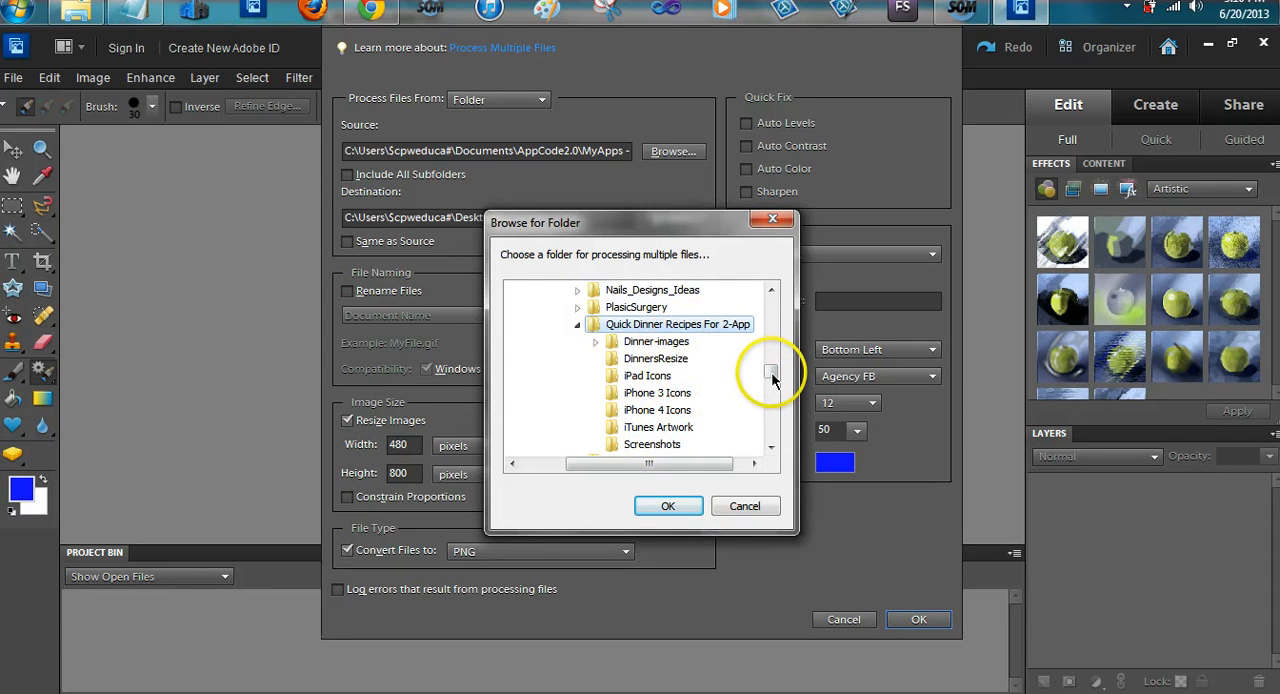
drag(769, 370, 770, 383)
click(770, 290)
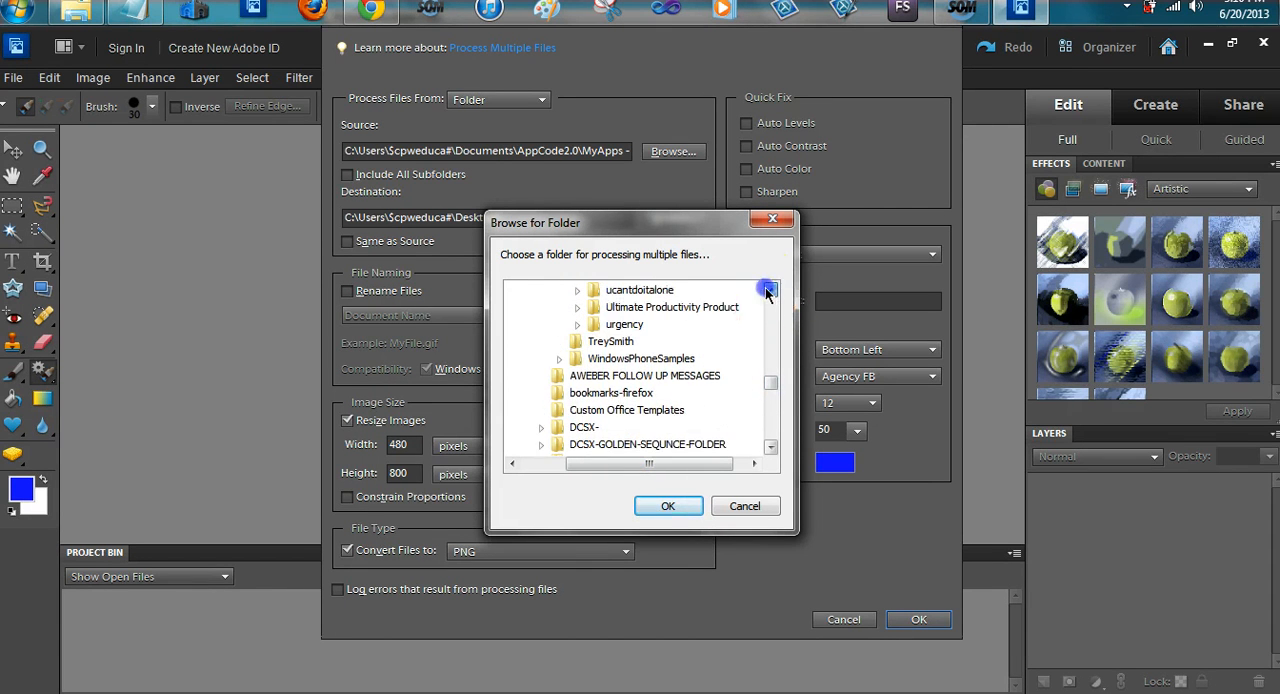
click(770, 290)
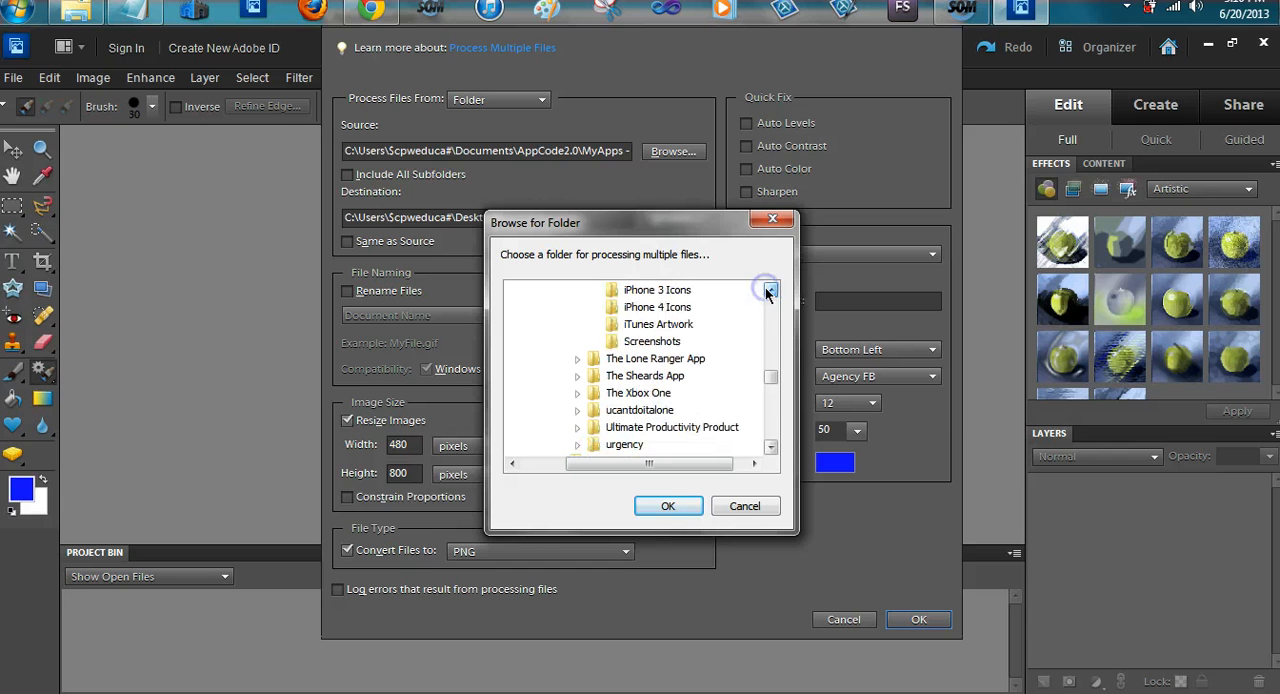
click(652, 341)
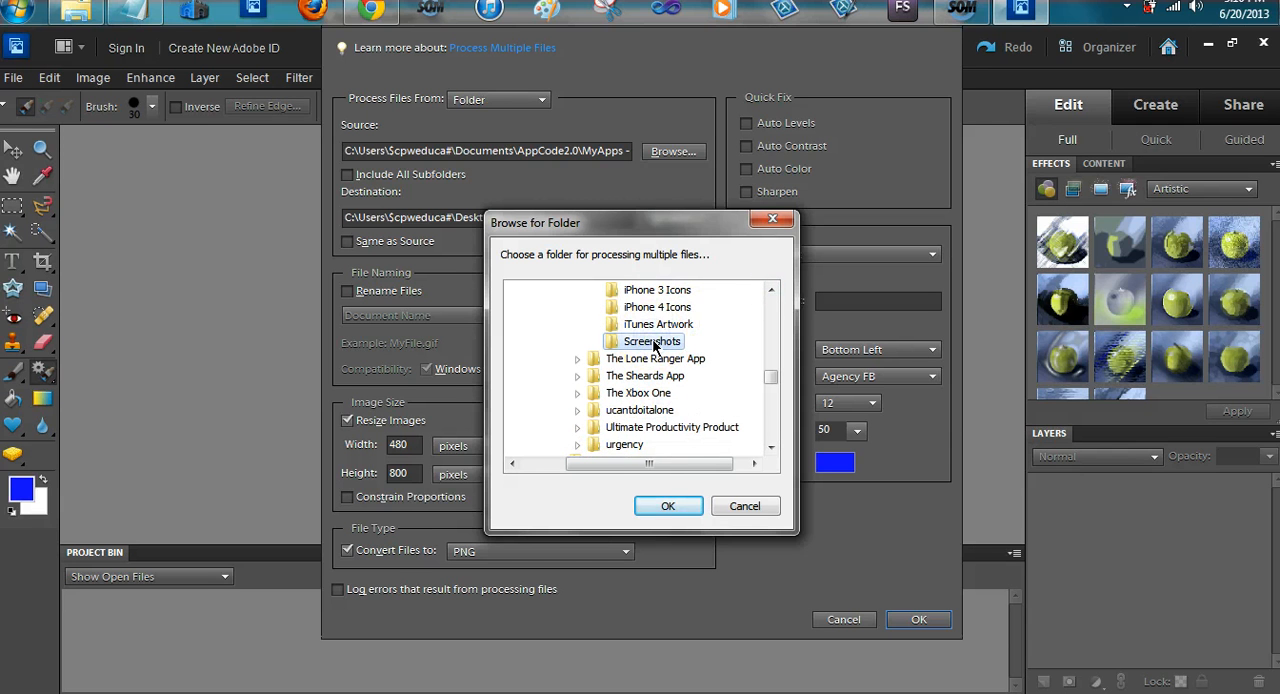
click(665, 507)
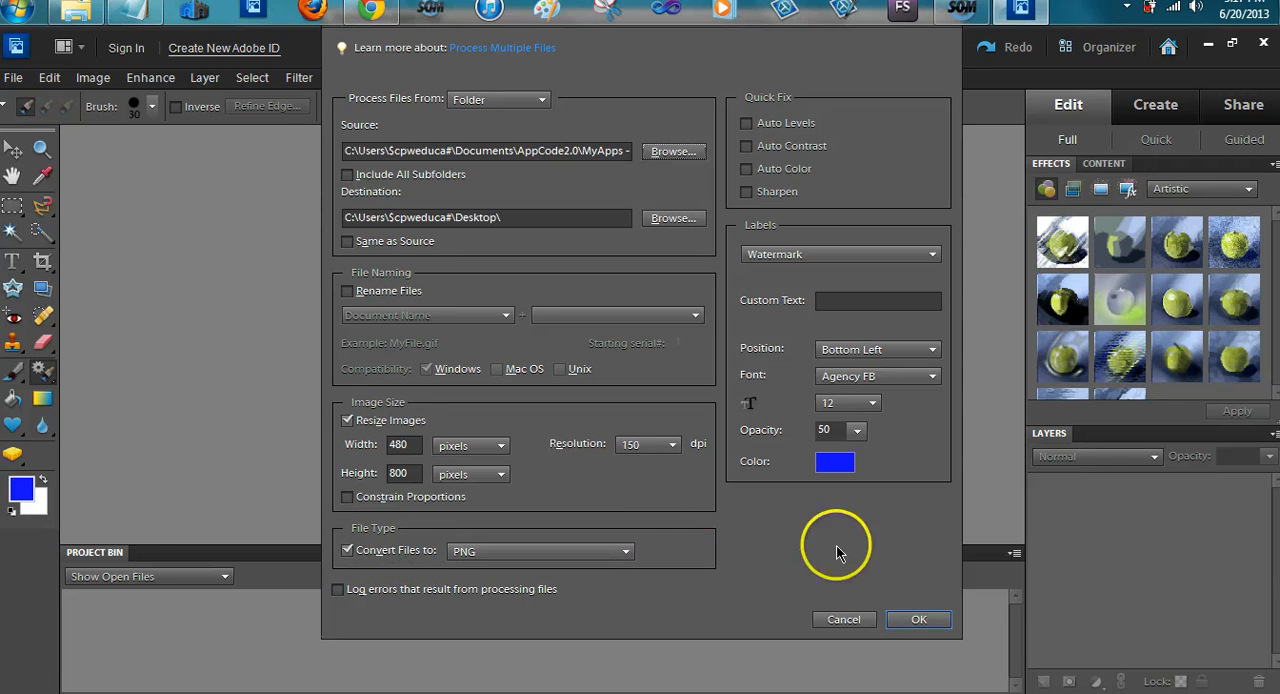
click(919, 621)
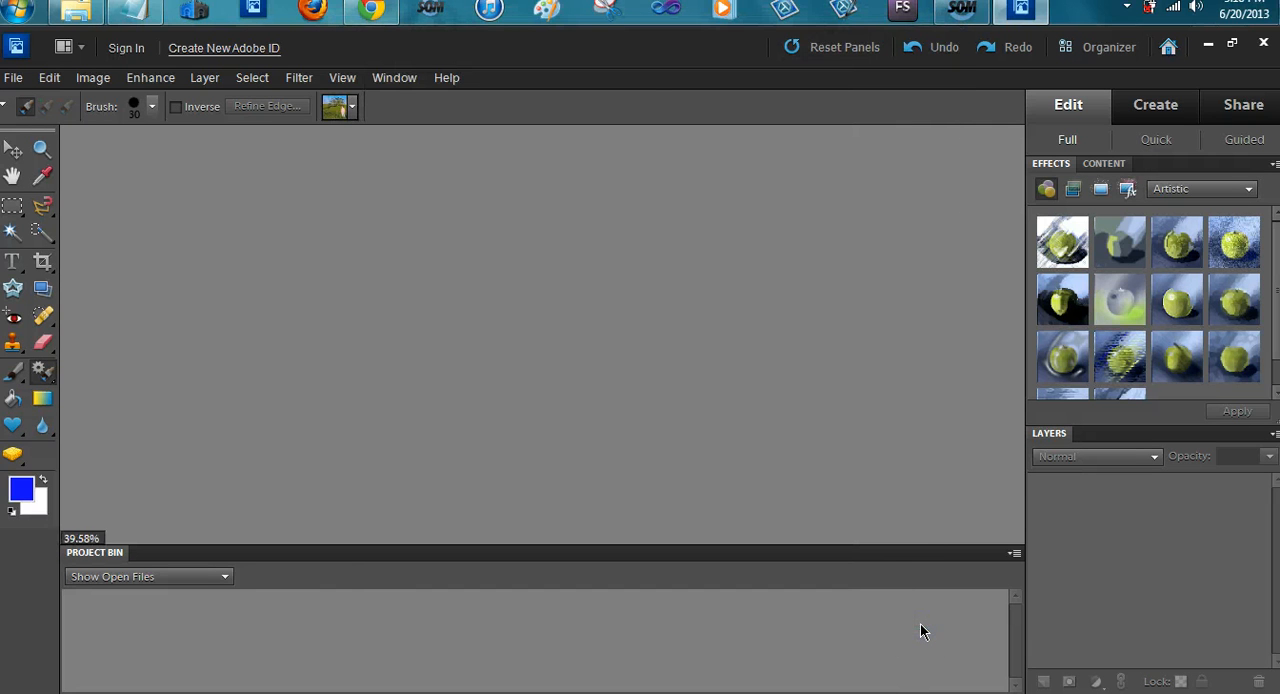
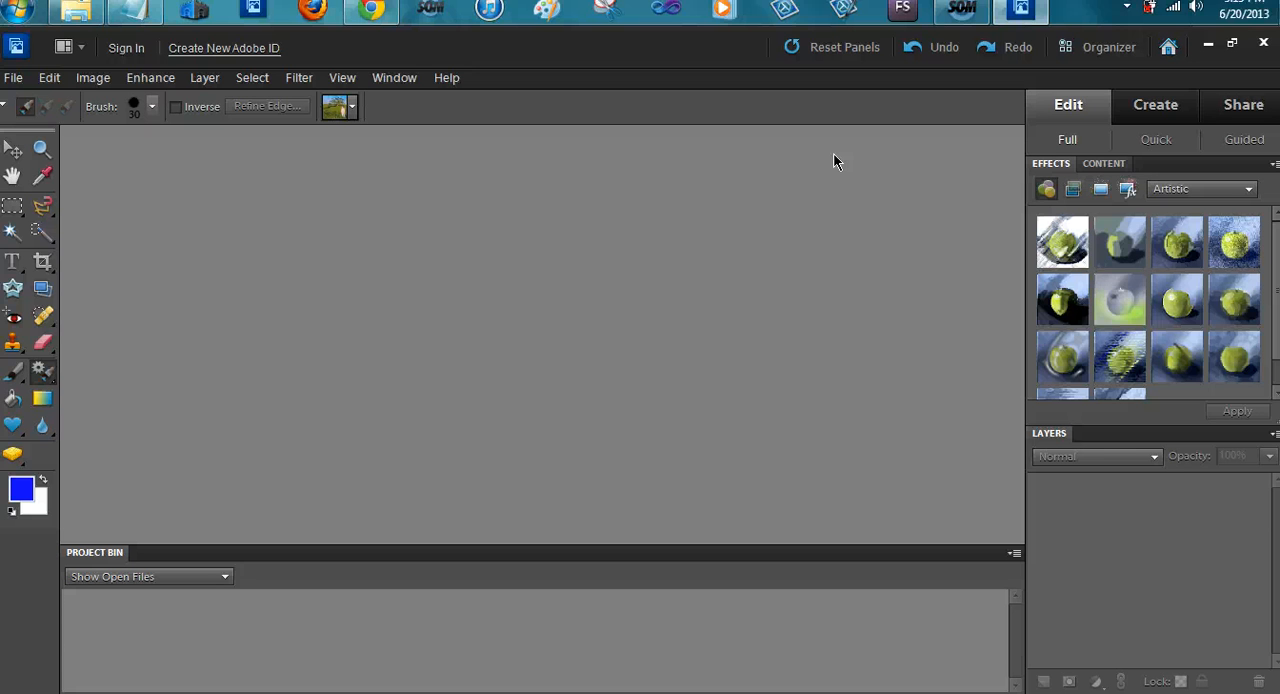
Leave Photoshop Elements and clear the desktop of the browser and text file windows, keeping the Quick Dinner Recipes For 2-App folder open
click(1263, 42)
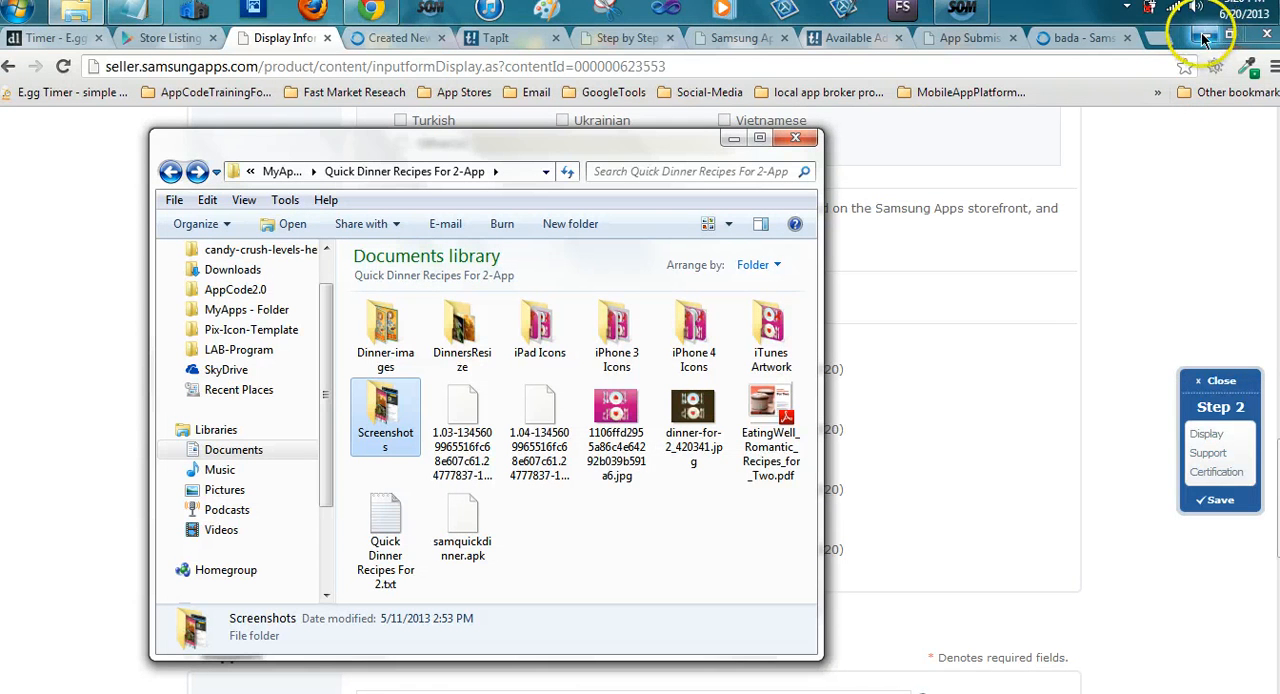
click(1202, 37)
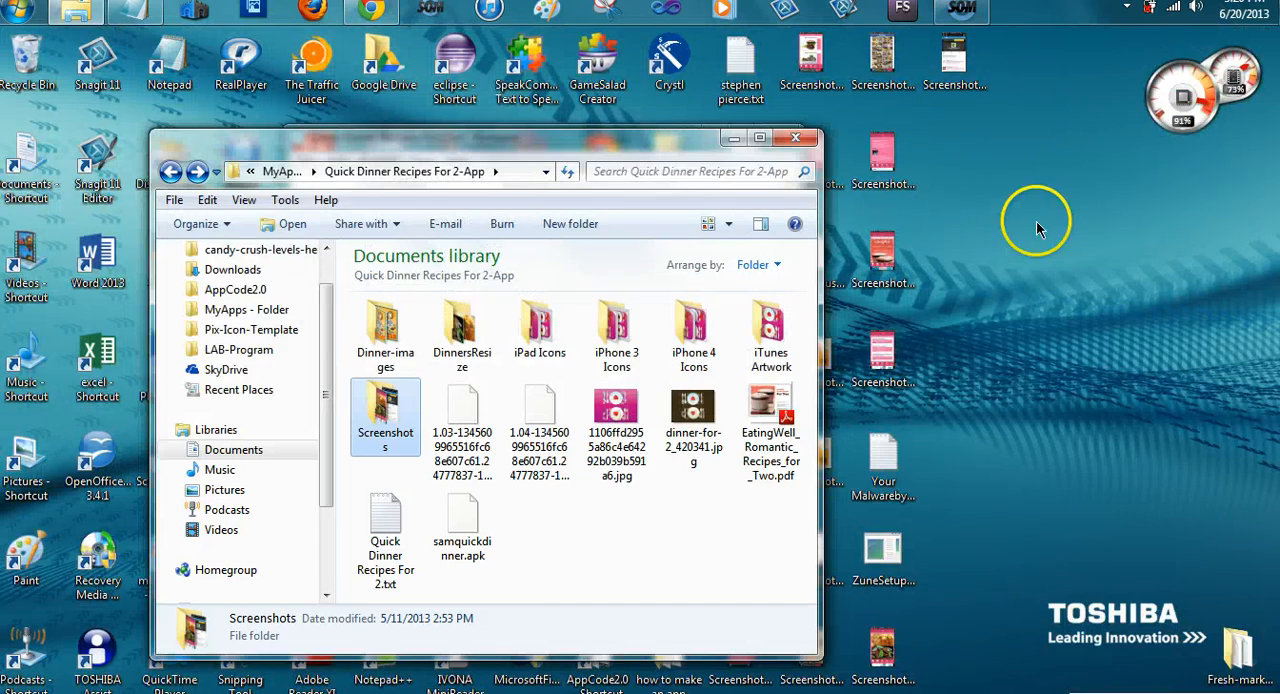
drag(608, 143, 448, 133)
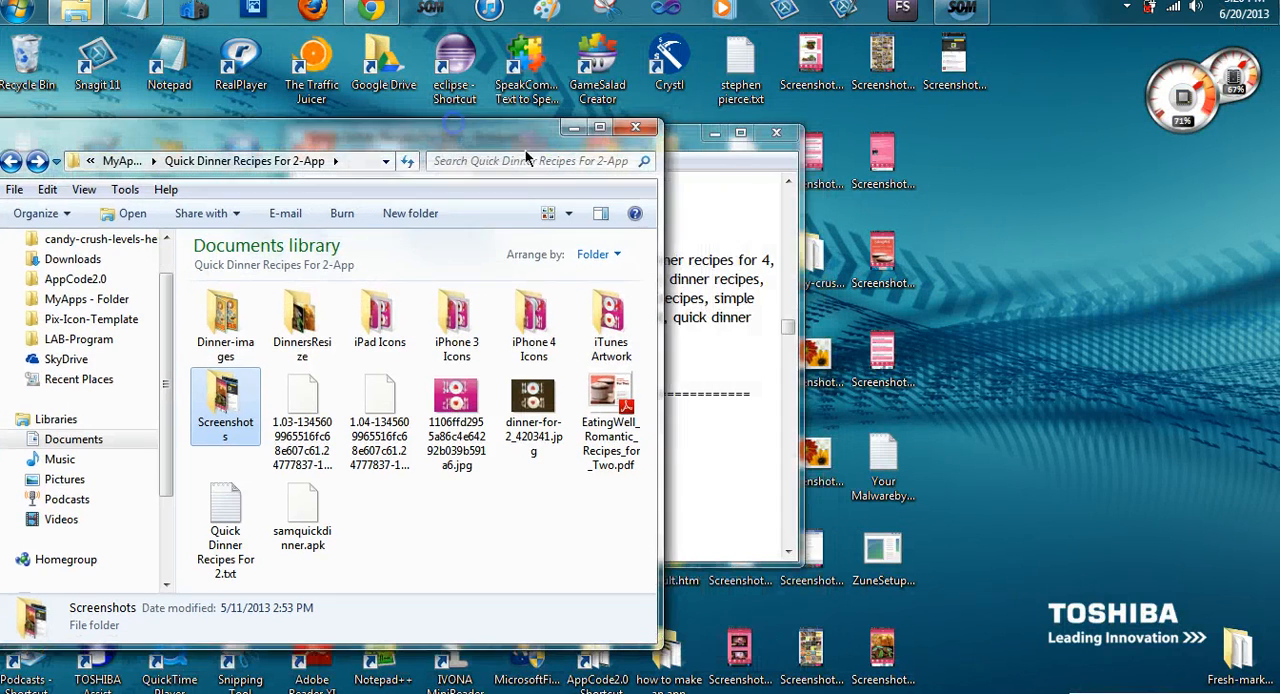
click(715, 135)
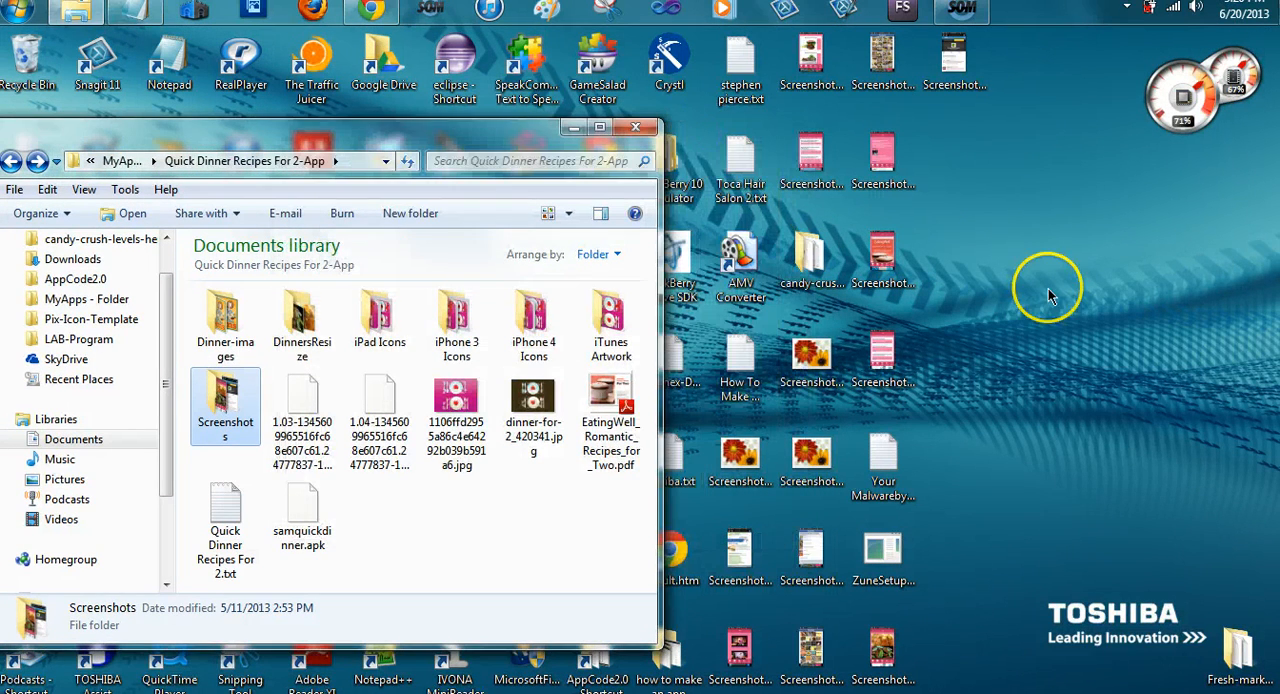
Create a new desktop folder named 480x800 quickDinnerScreenshots
right_click(976, 436)
mouse_move(983, 443)
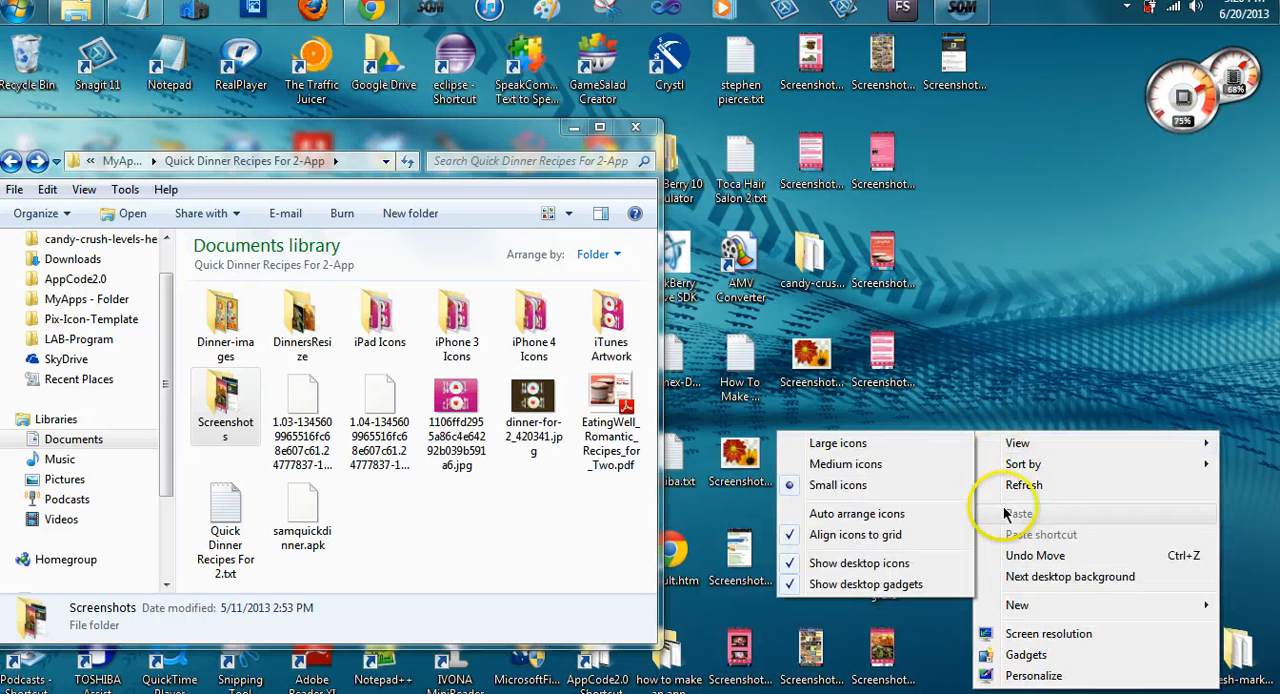
mouse_move(1025, 605)
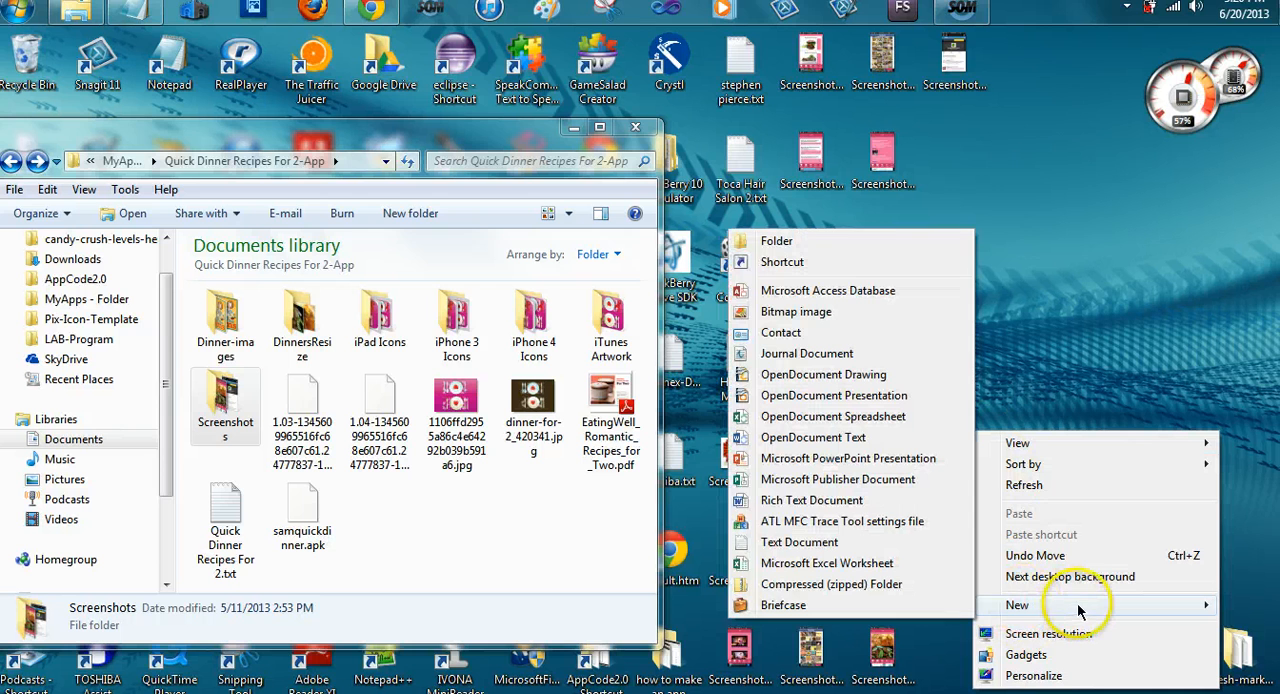
click(865, 240)
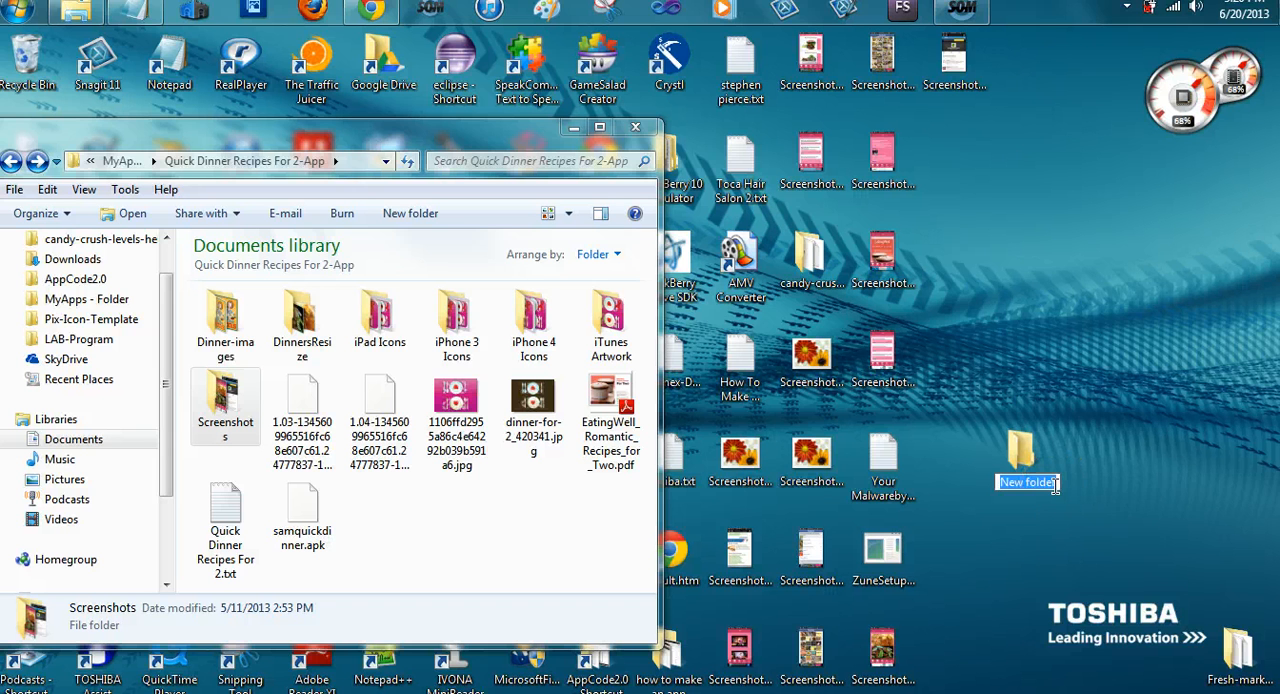
text(480)
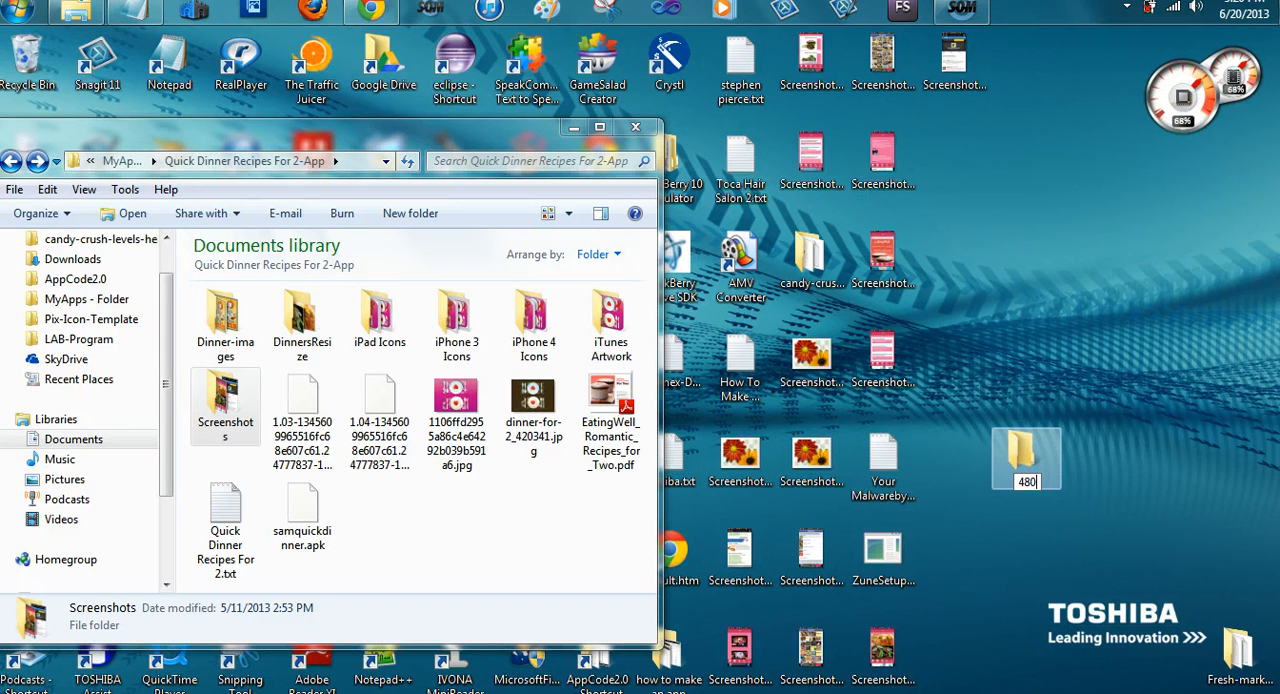
text(x800 qui)
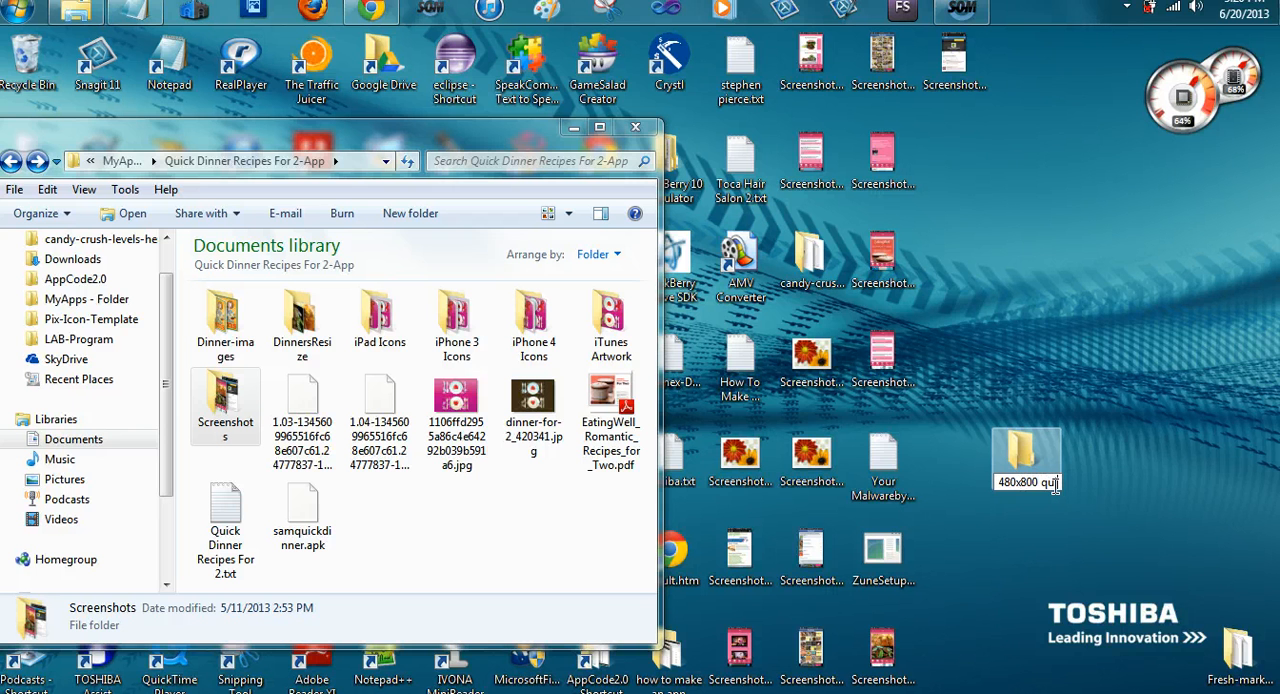
text(ck)
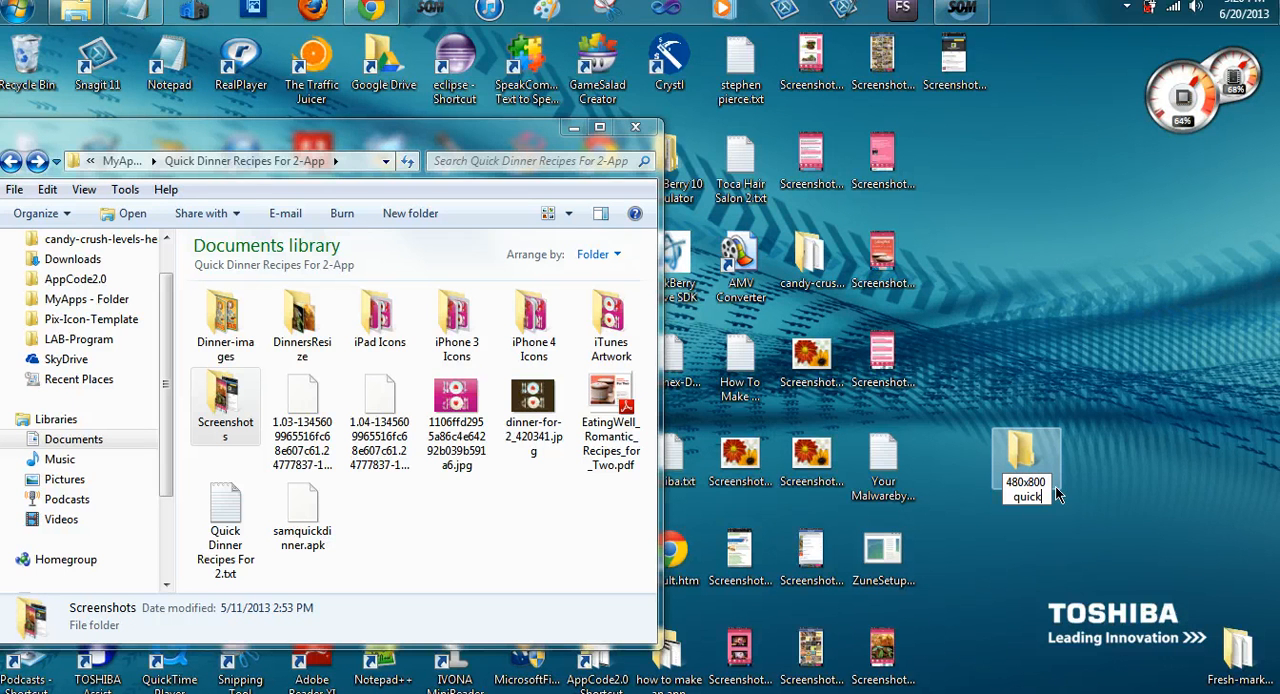
text(DinnerS)
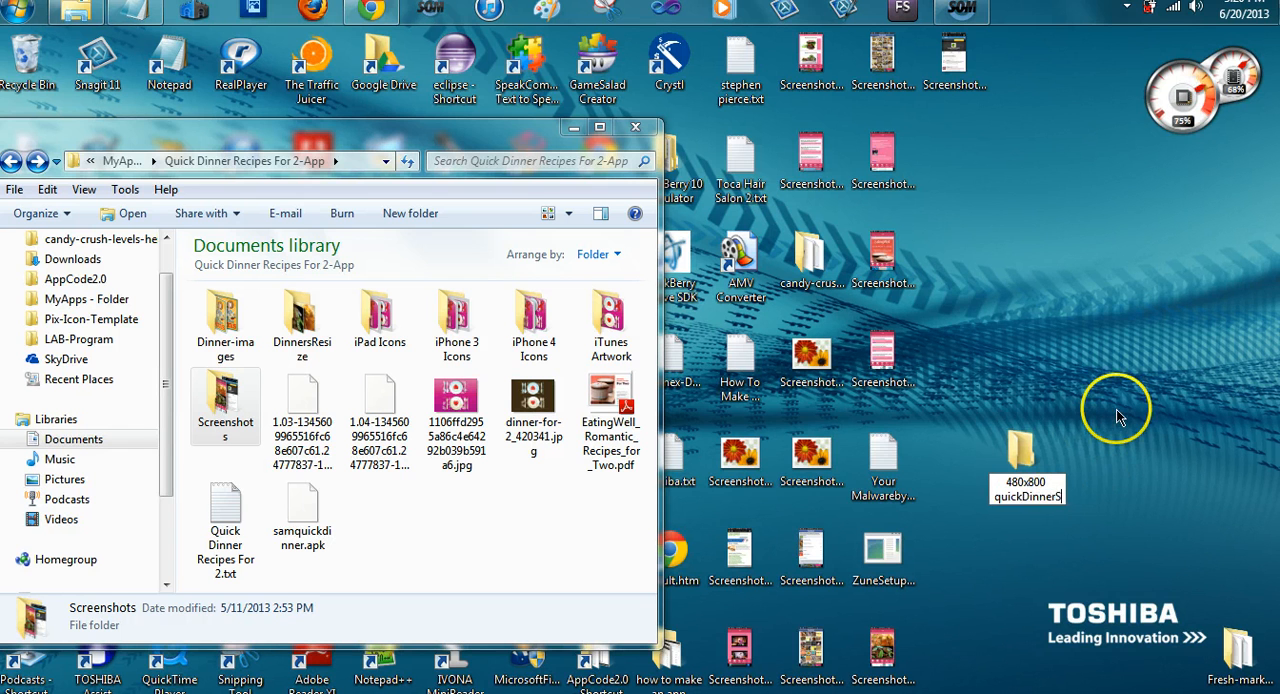
text(creenshots)
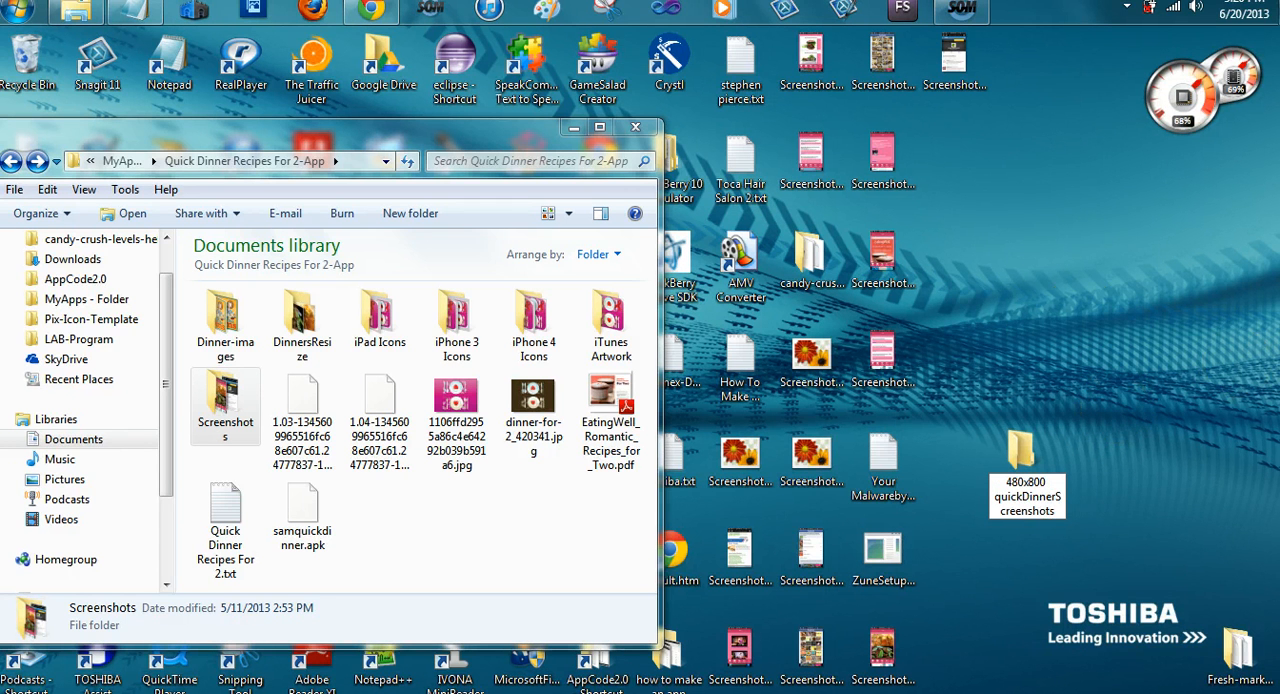
key(Return)
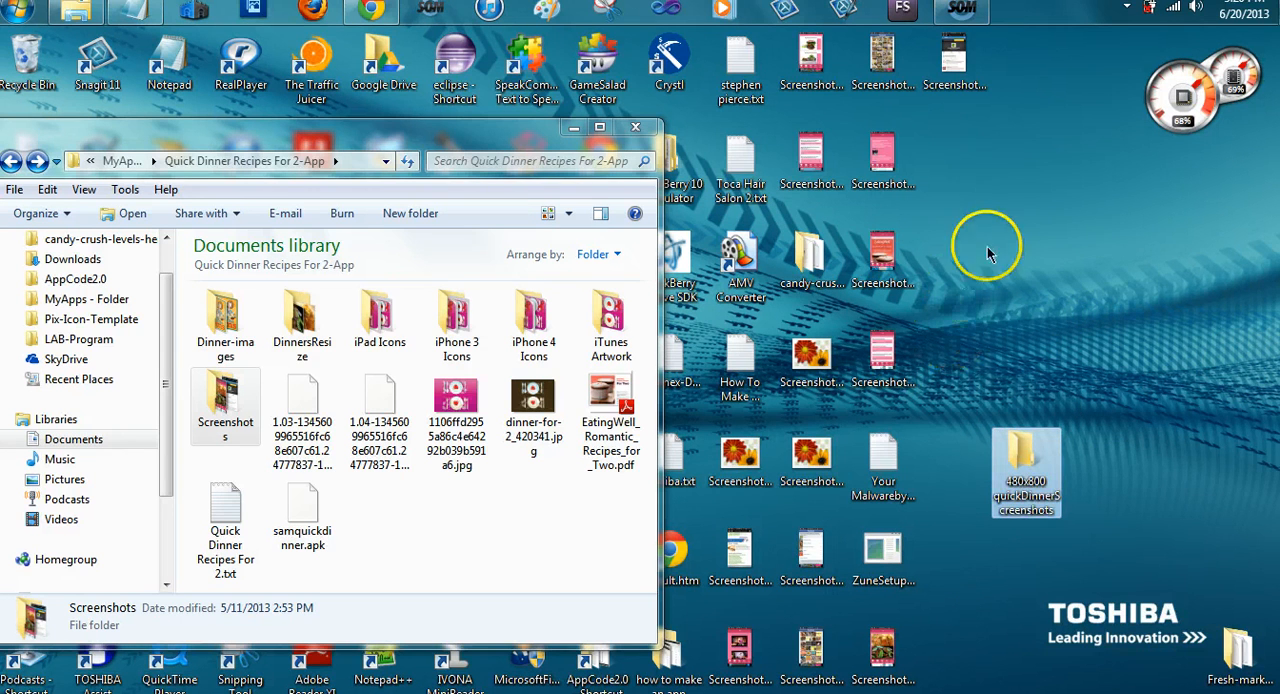
Move all the resized screenshot PNG files from the desktop into the 480x800 quickDinnerScreenshots folder
drag(1005, 57, 805, 48)
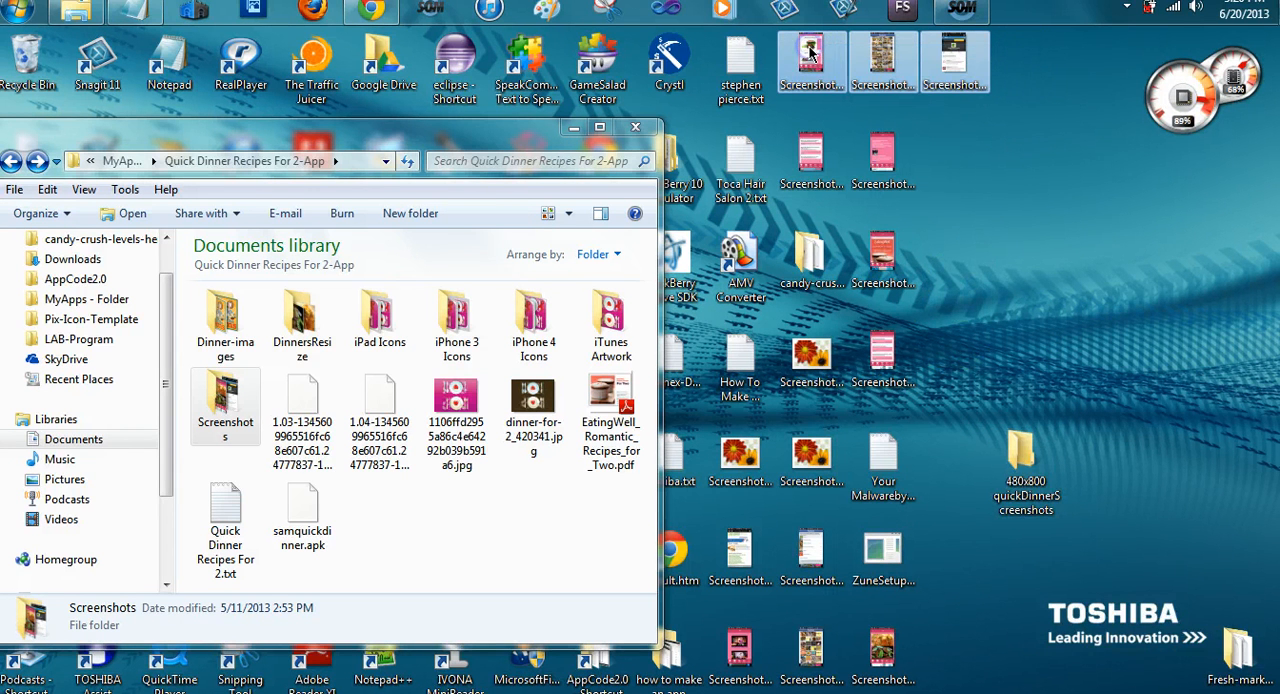
click(1014, 355)
drag(960, 172, 798, 47)
drag(806, 55, 1022, 455)
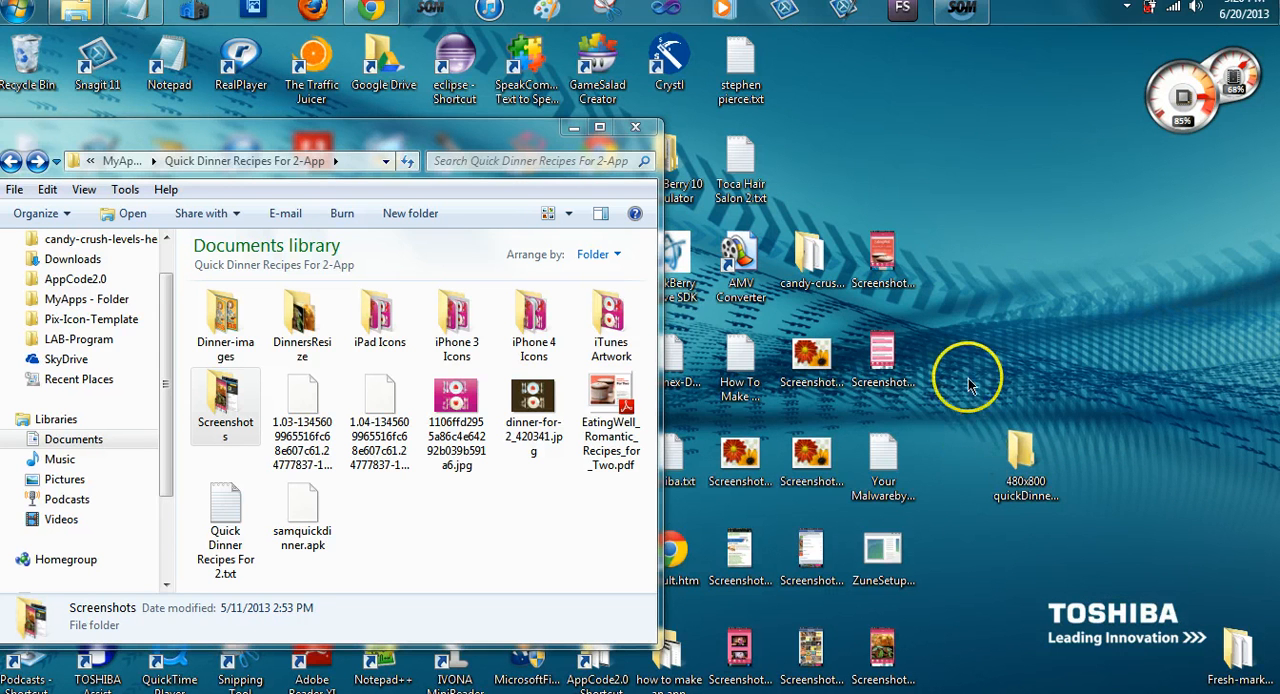
drag(938, 396, 1037, 477)
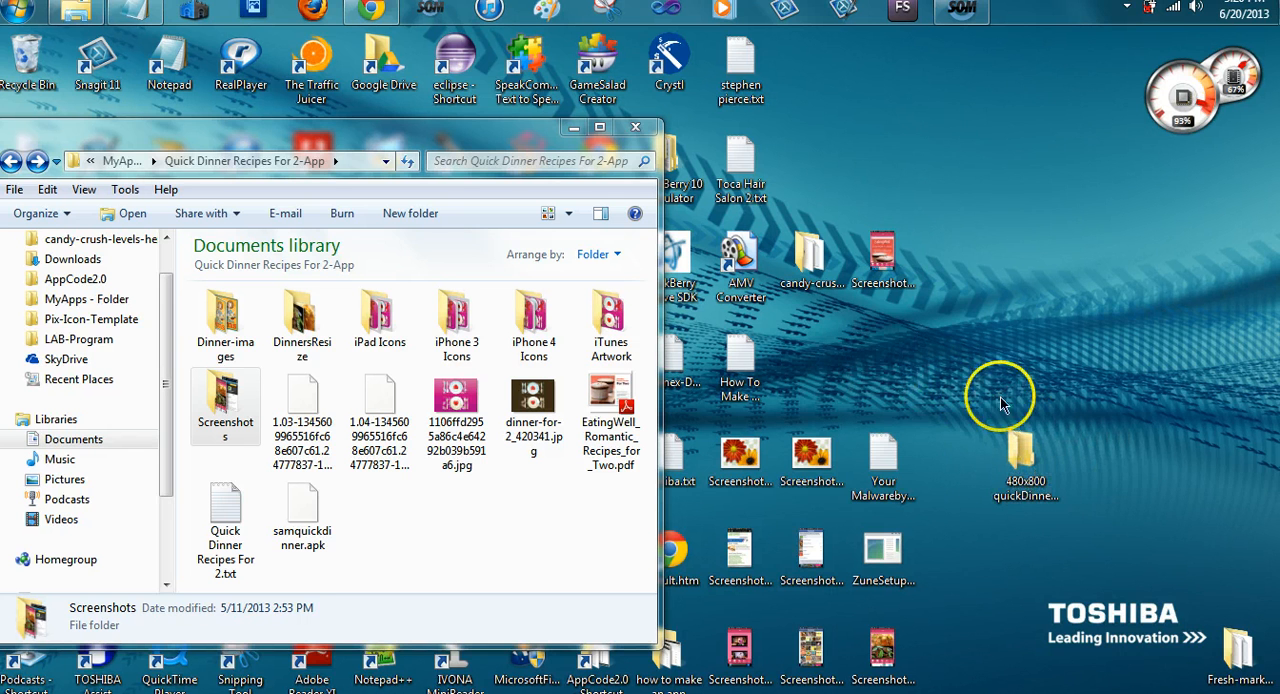
drag(872, 274, 1010, 428)
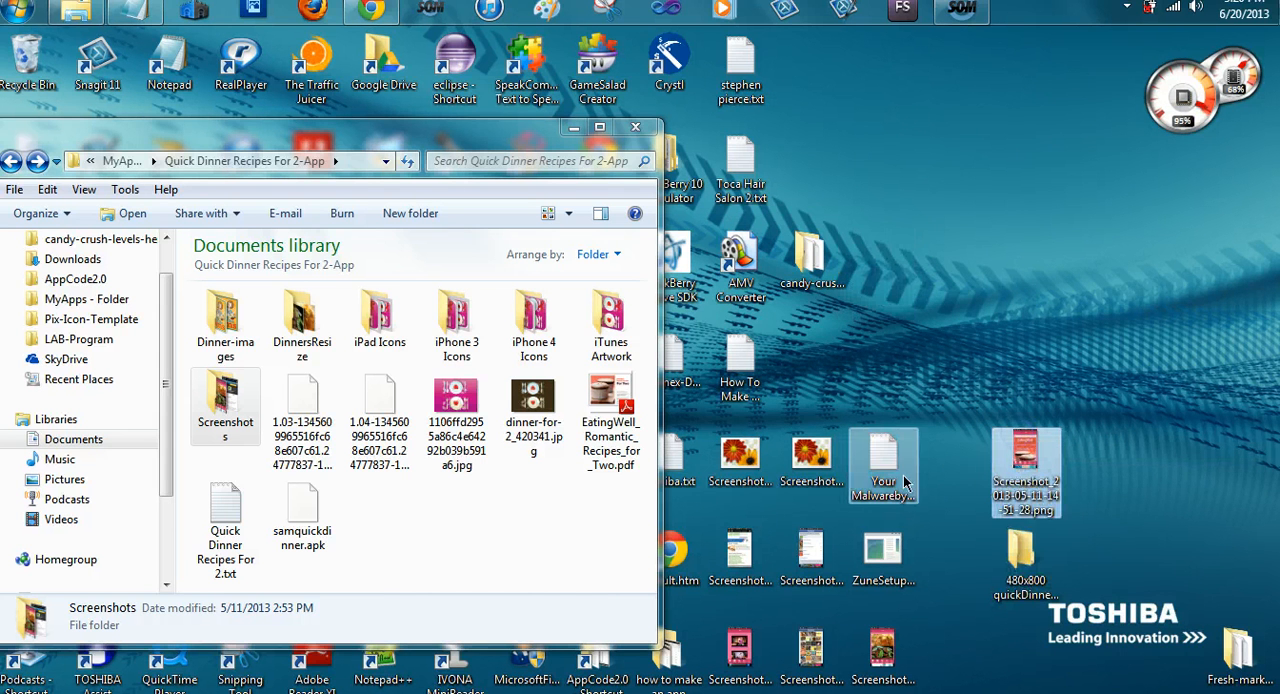
drag(812, 384, 815, 447)
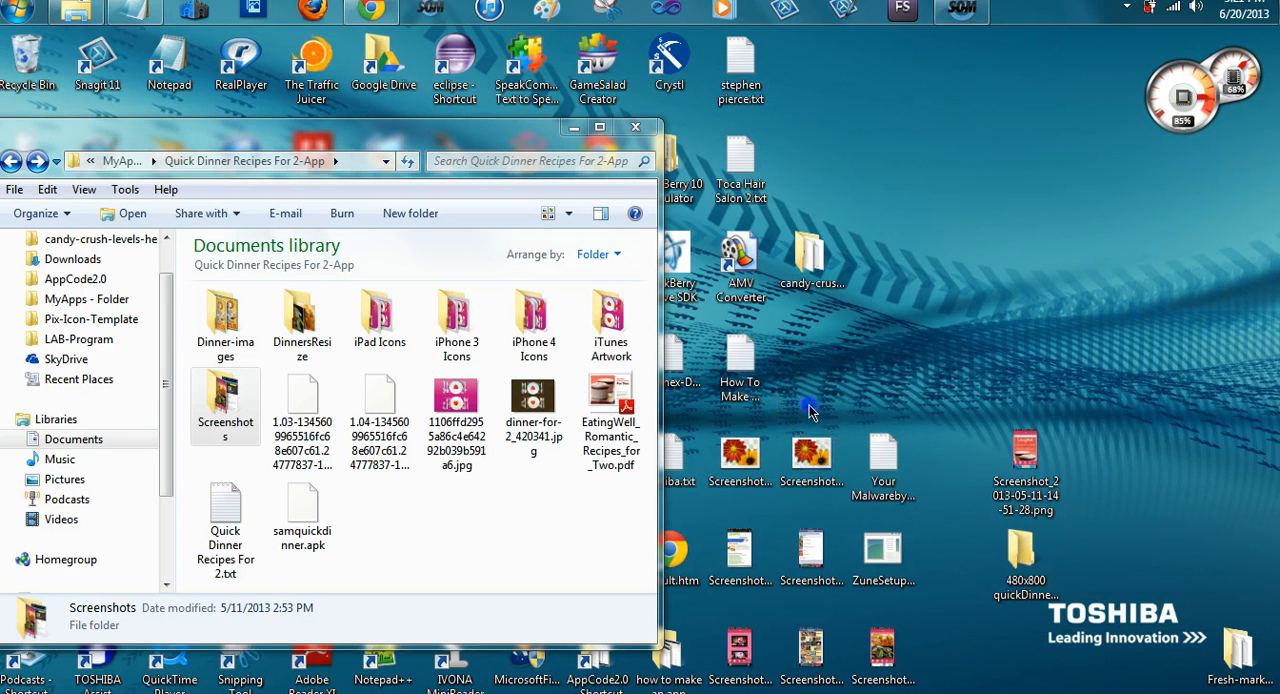
drag(810, 404, 1006, 586)
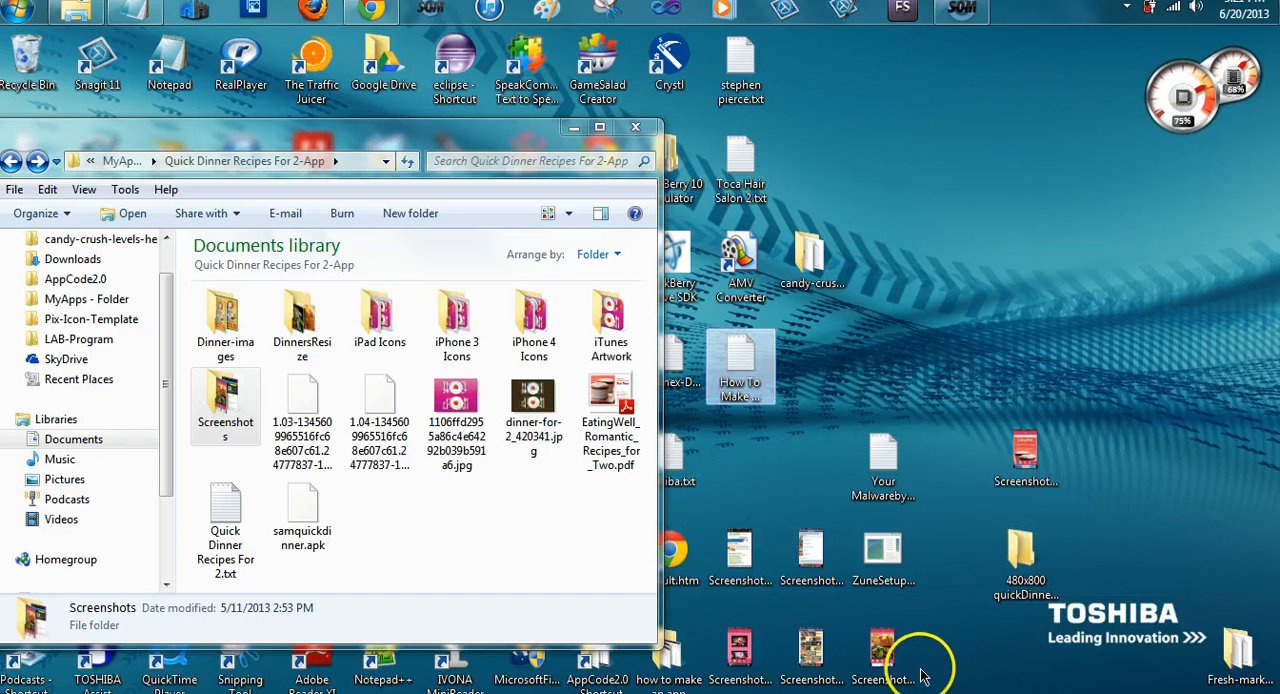
drag(912, 650, 1024, 565)
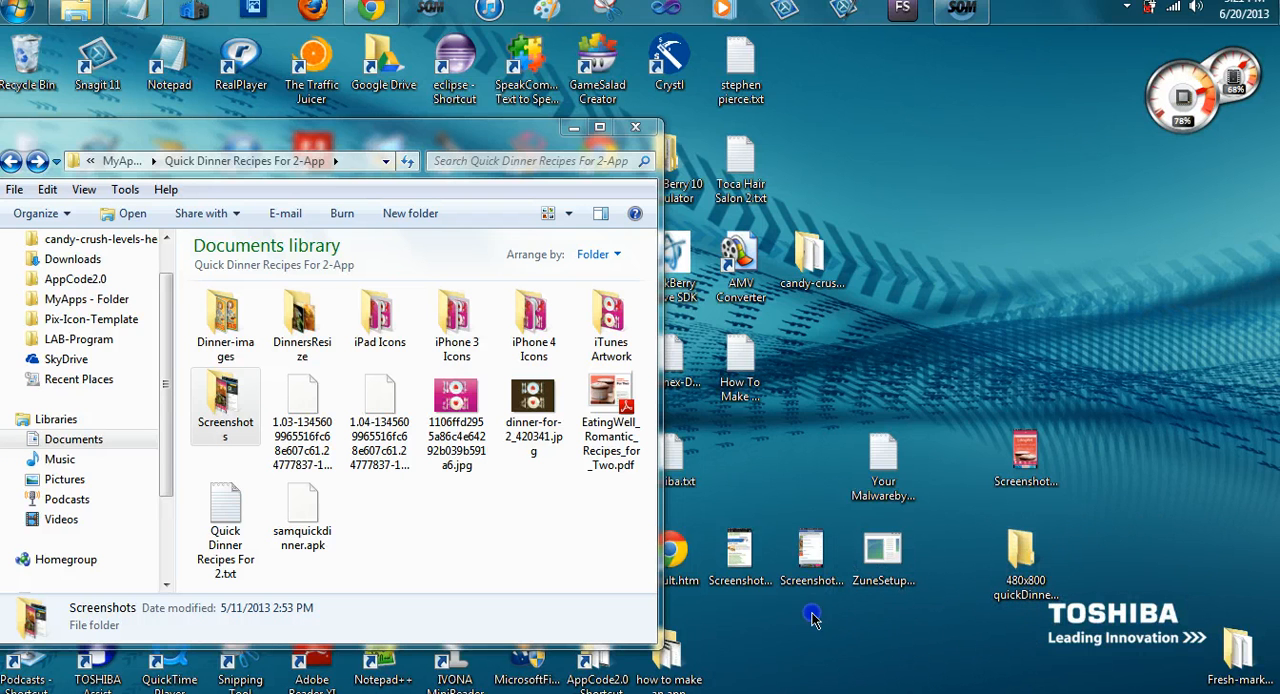
drag(815, 628, 1042, 560)
drag(1034, 451, 1043, 558)
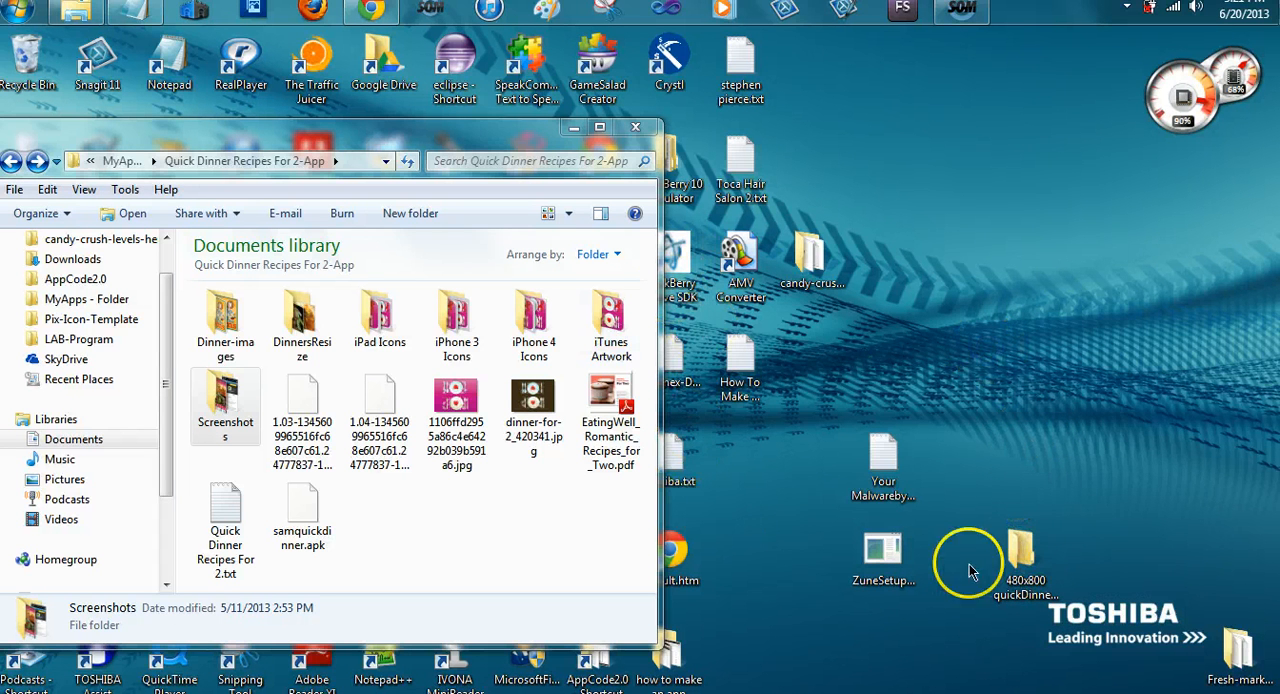
Move the 480x800 quickDinnerScreenshots folder into the Screenshots folder of Quick Dinner Recipes For 2-App
mouse_move(1030, 565)
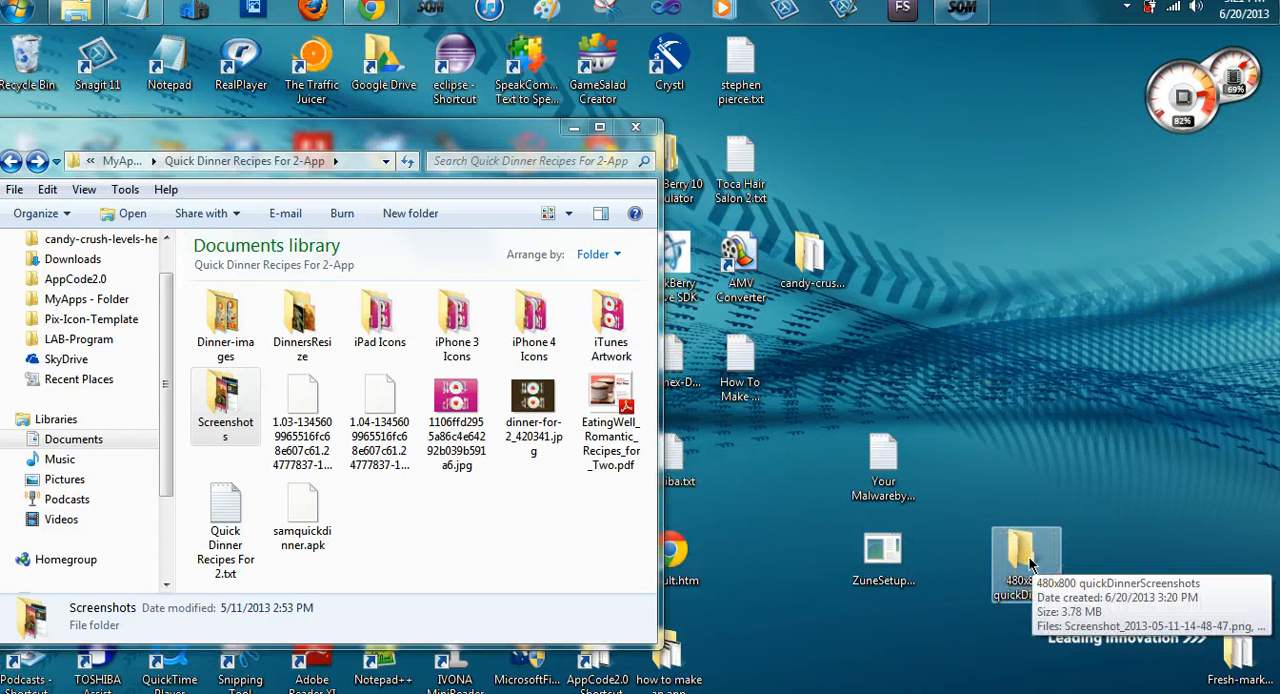
drag(1030, 565, 236, 403)
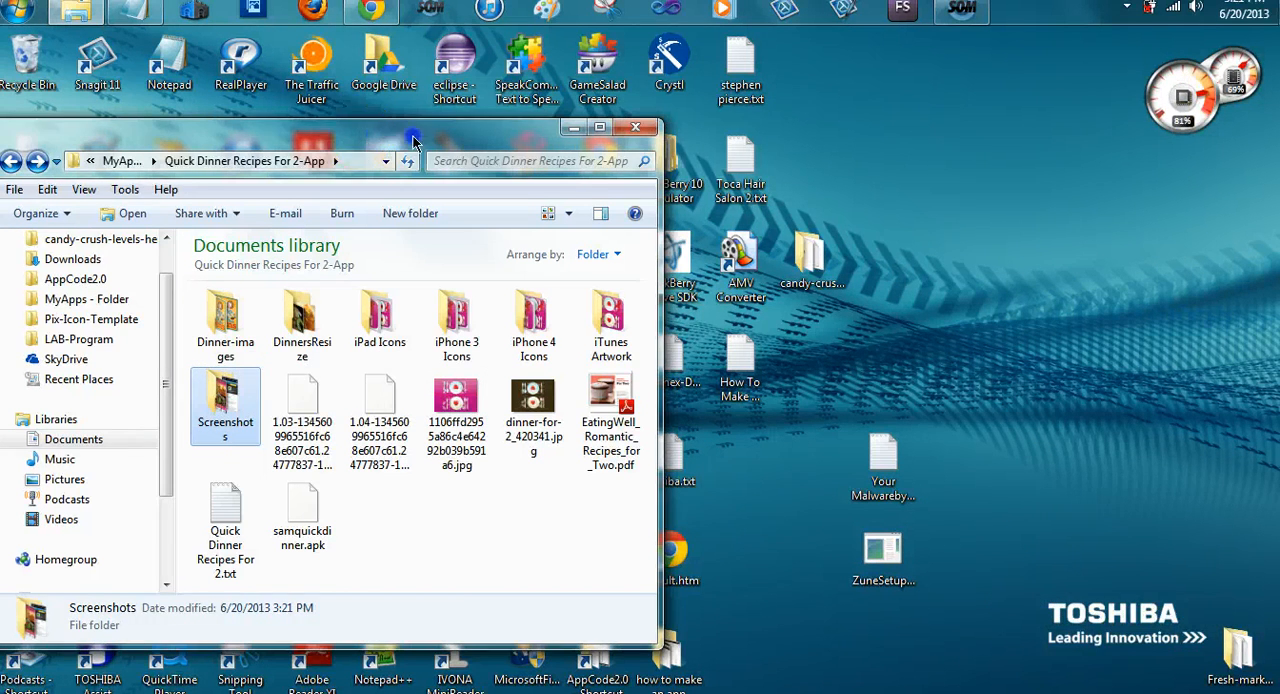
drag(327, 170, 505, 140)
click(371, 8)
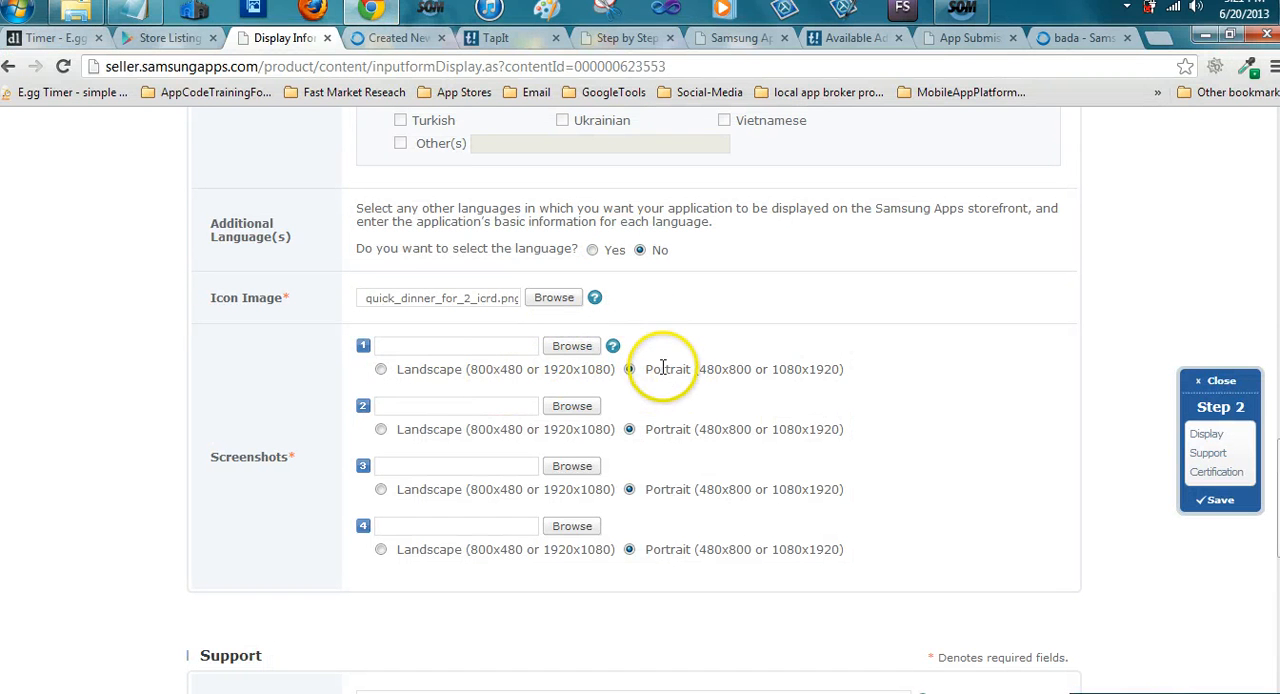
click(572, 347)
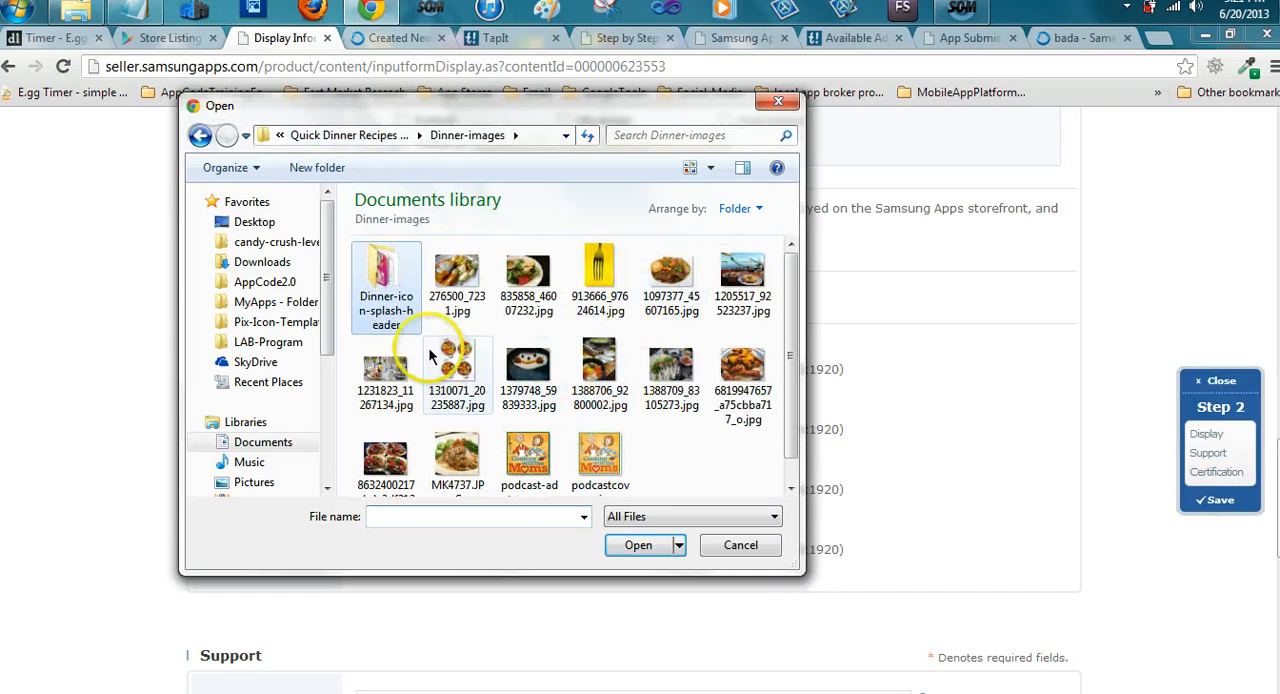
click(318, 135)
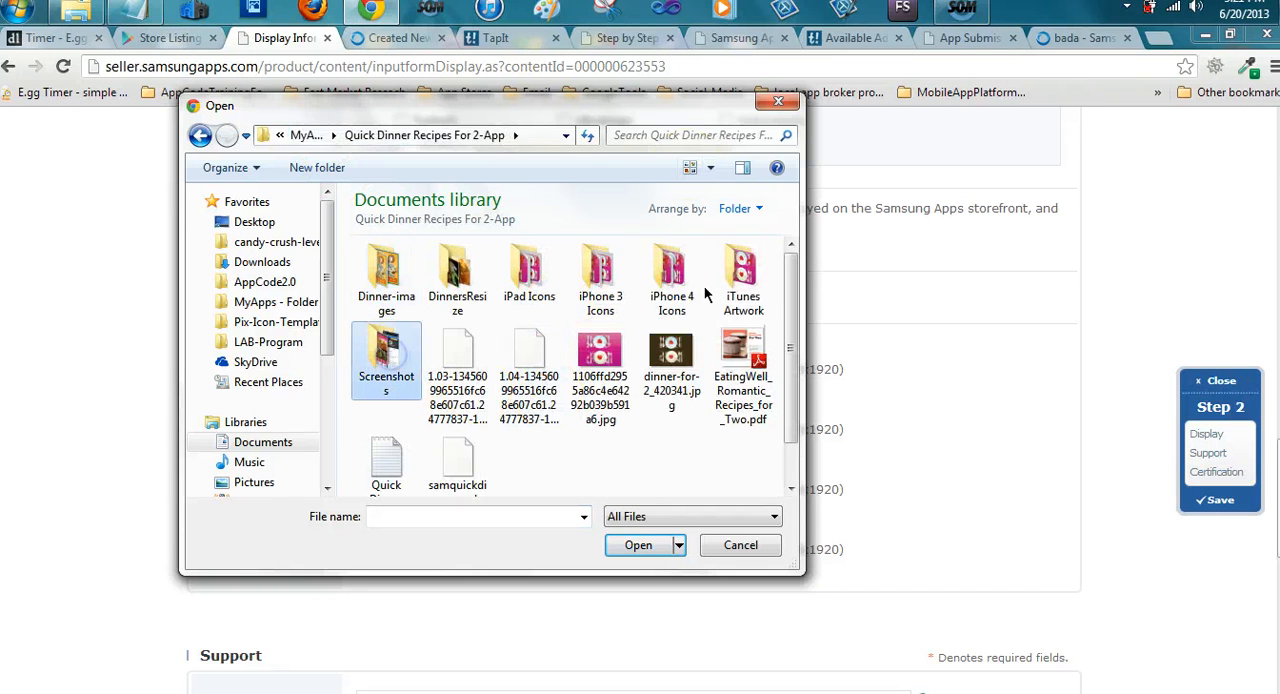
click(393, 283)
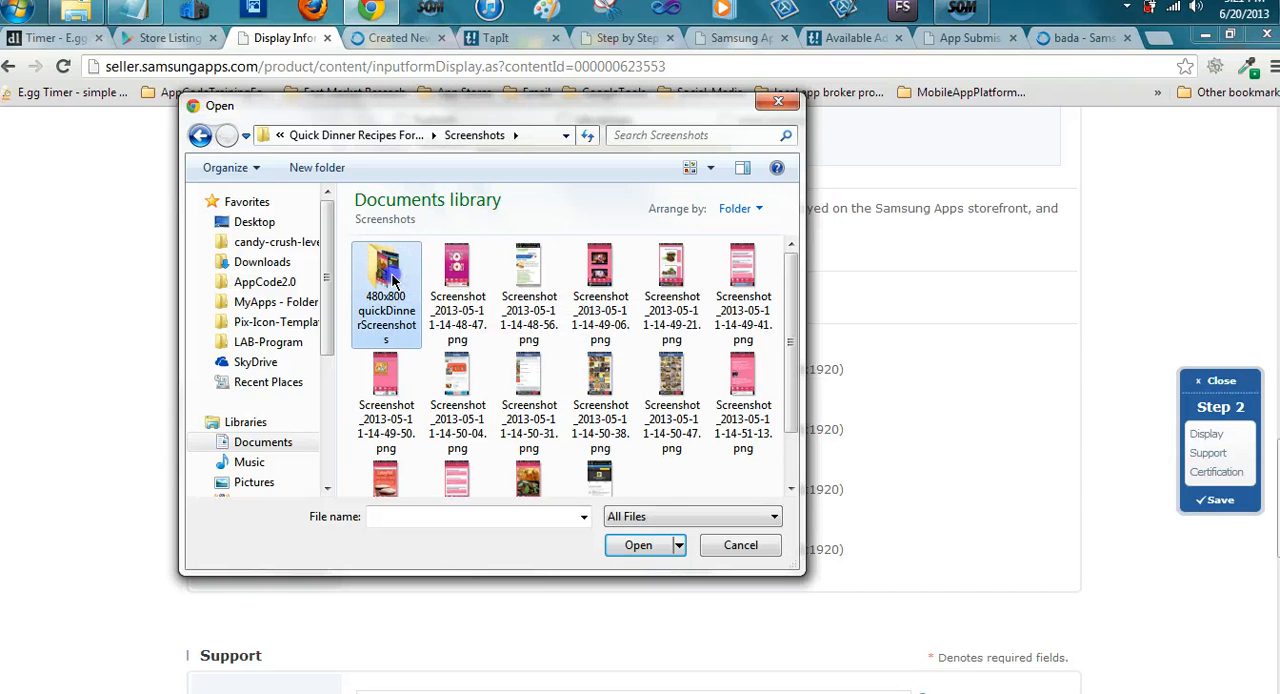
double_click(390, 275)
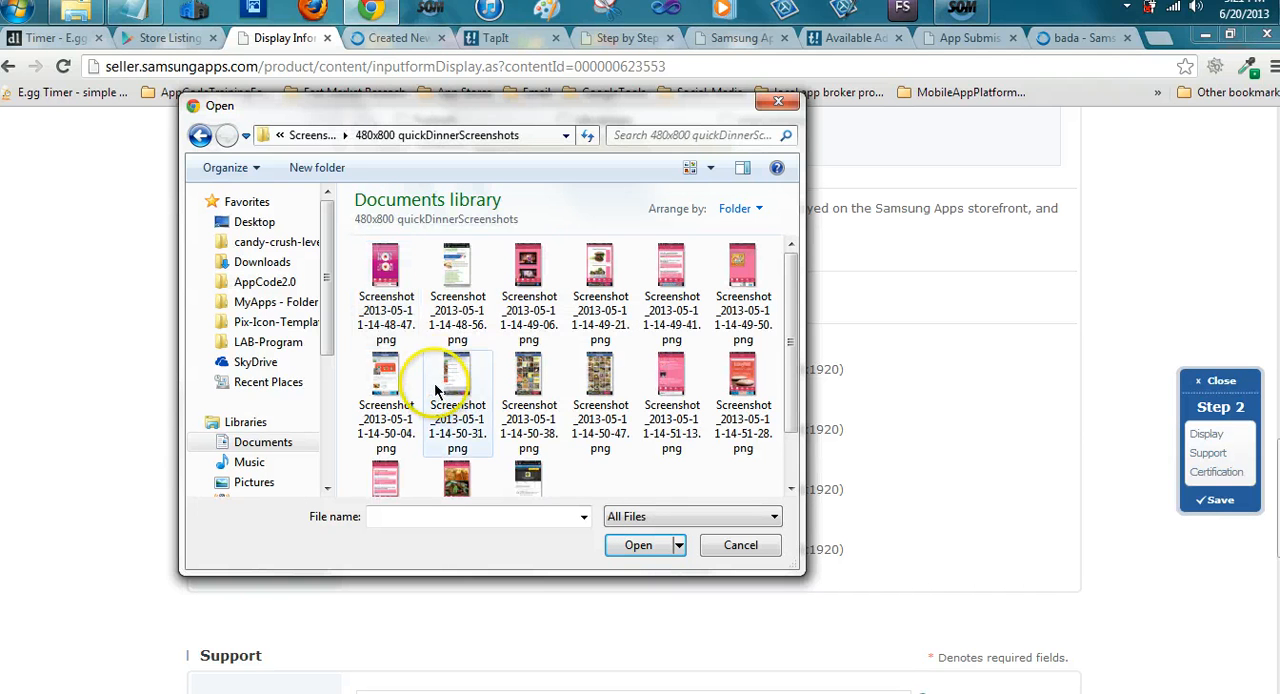
click(387, 283)
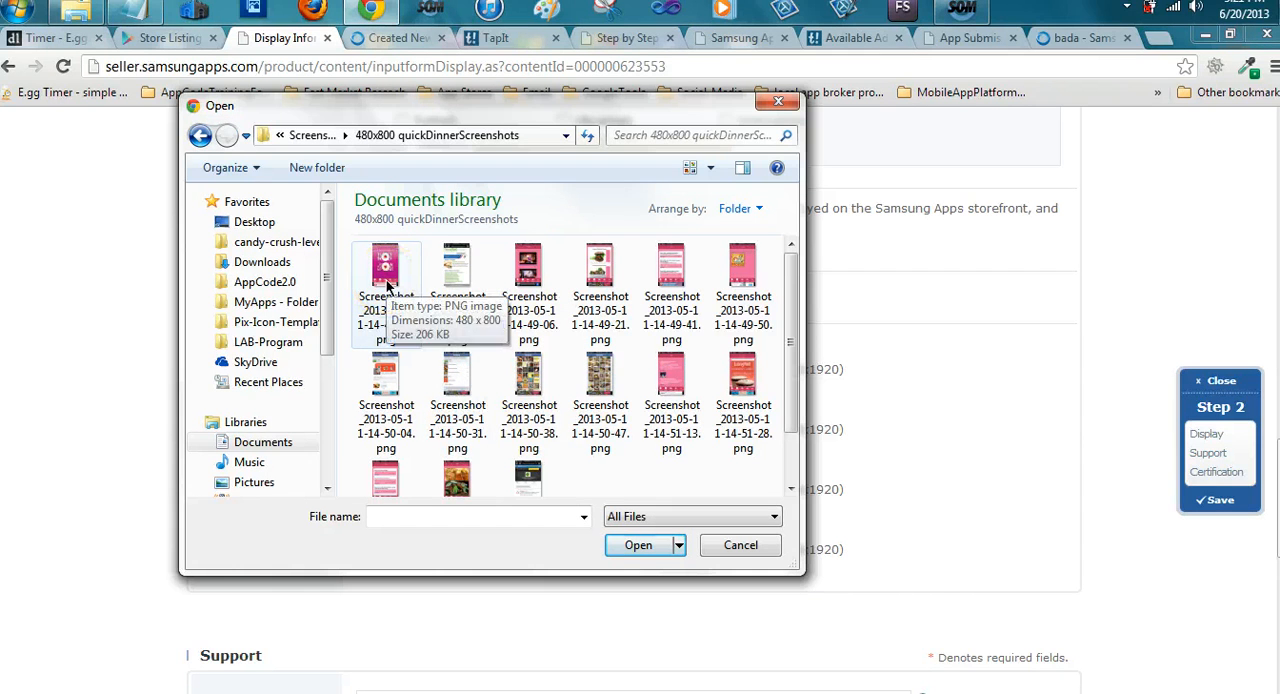
click(387, 288)
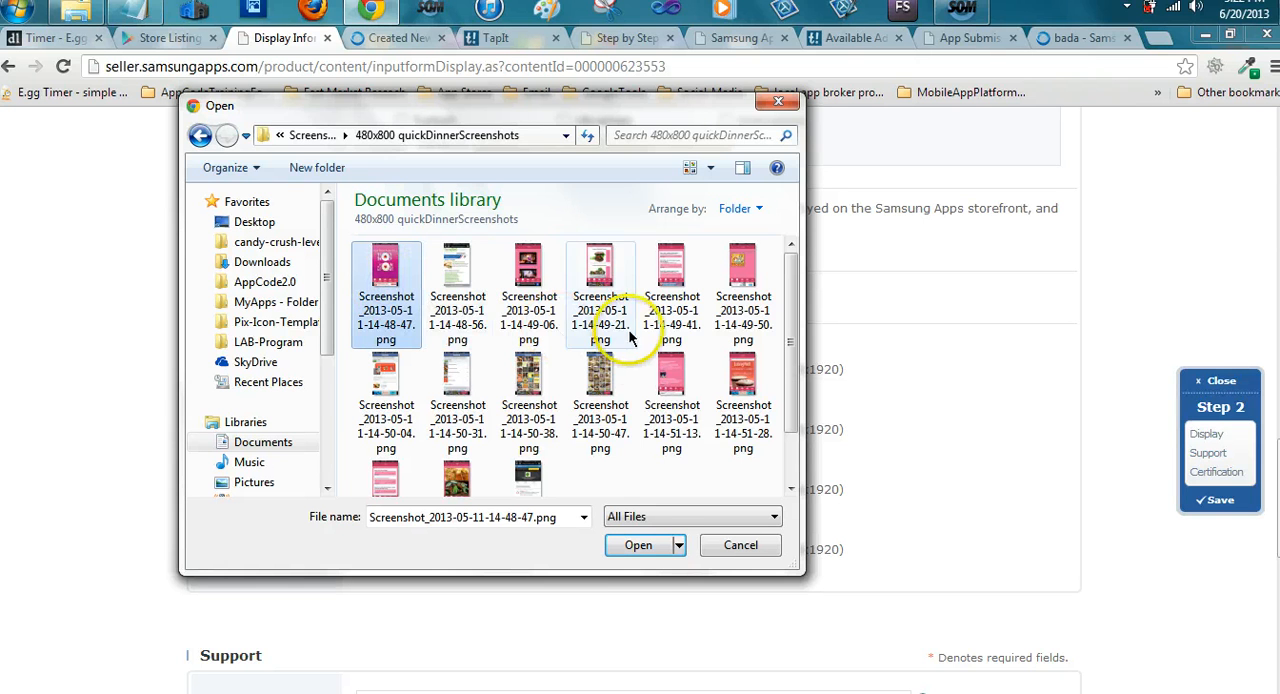
click(640, 546)
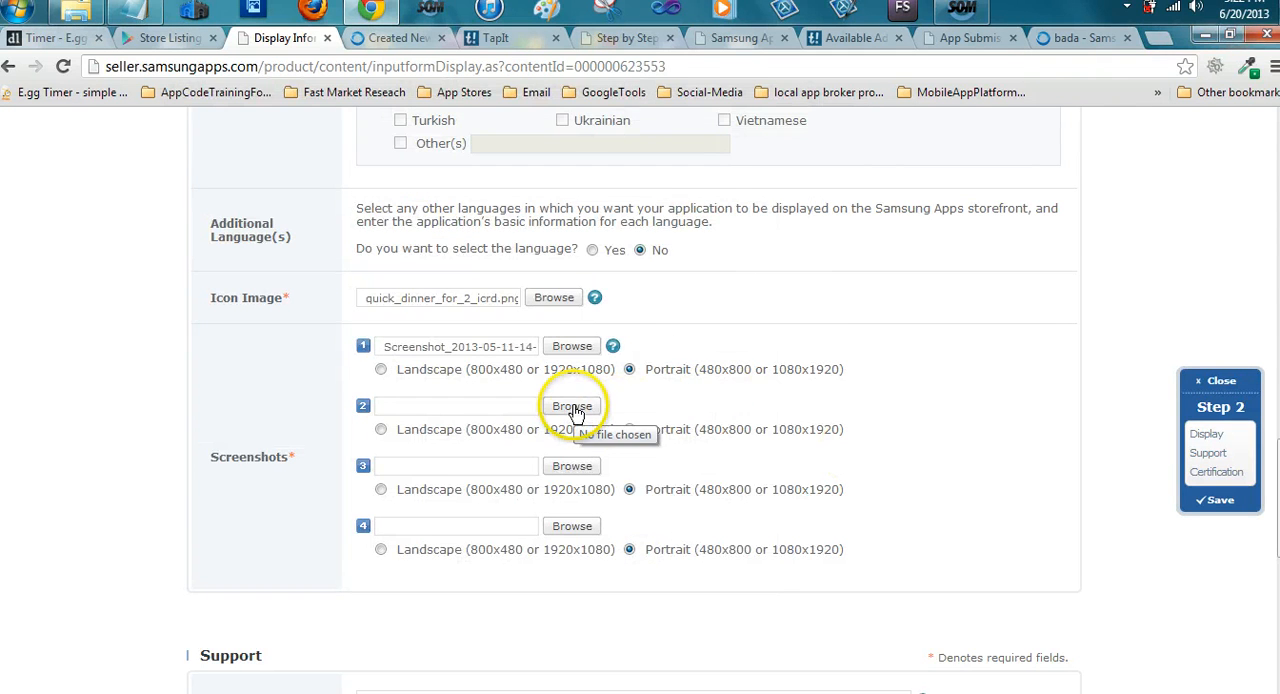
click(573, 408)
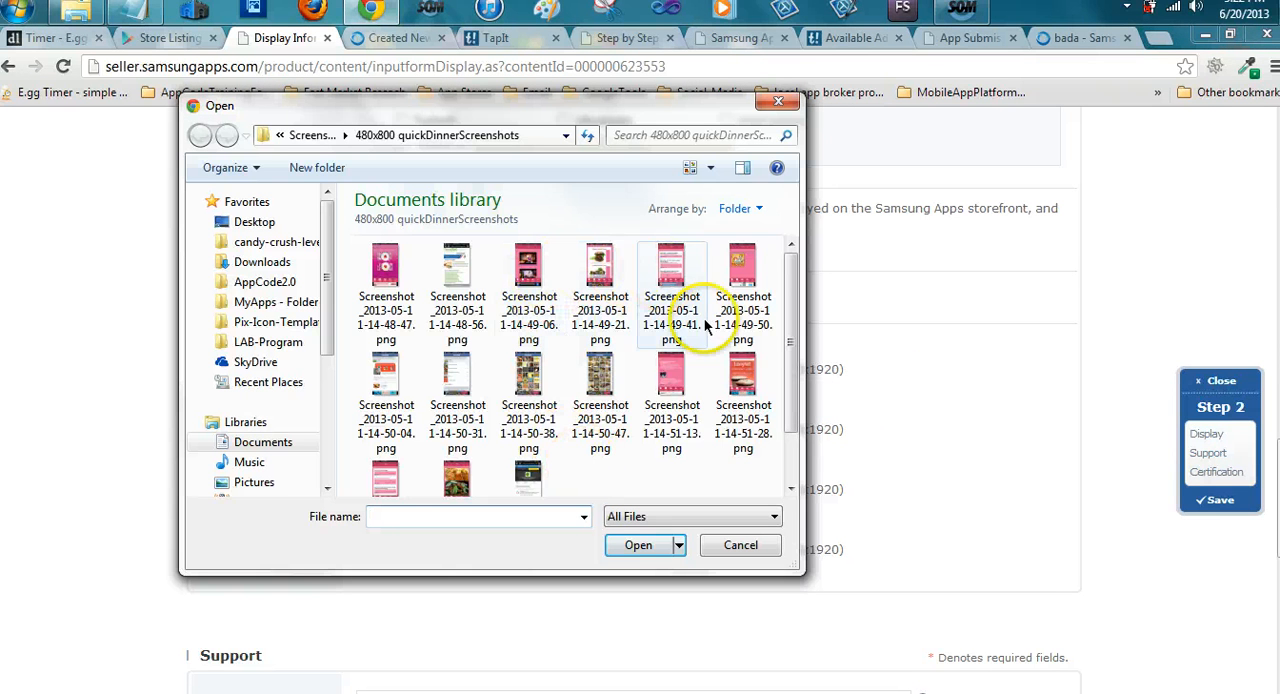
click(457, 484)
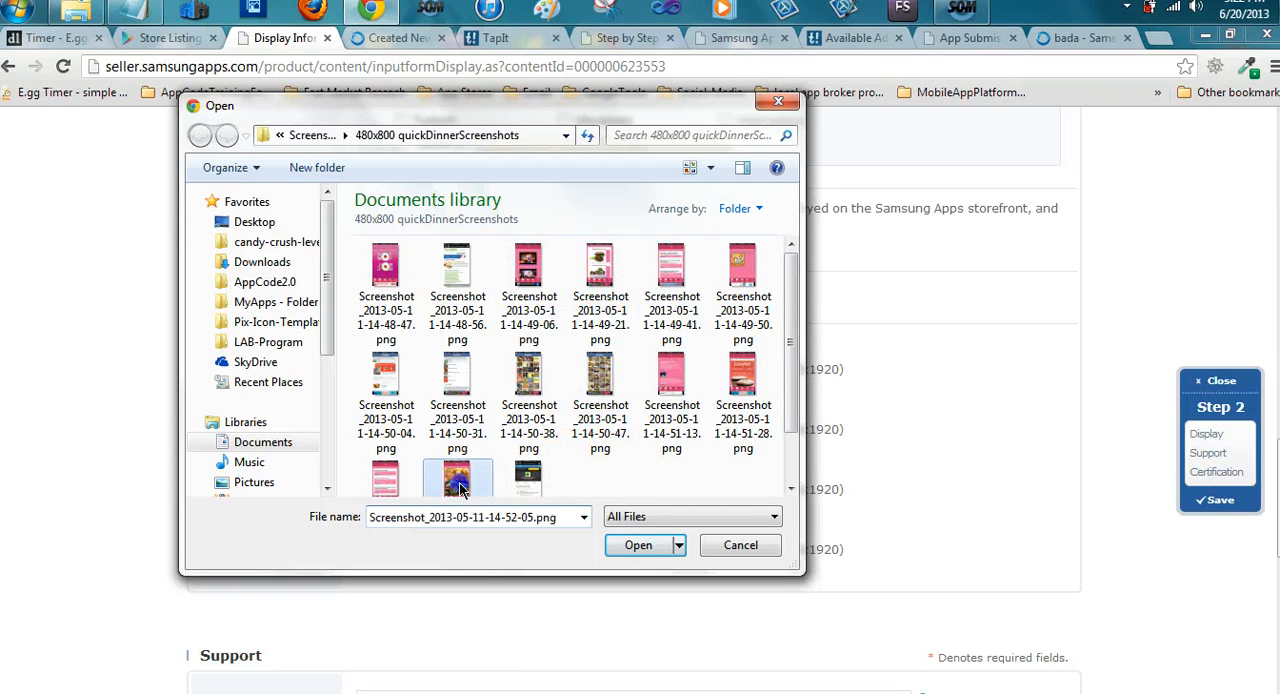
click(640, 548)
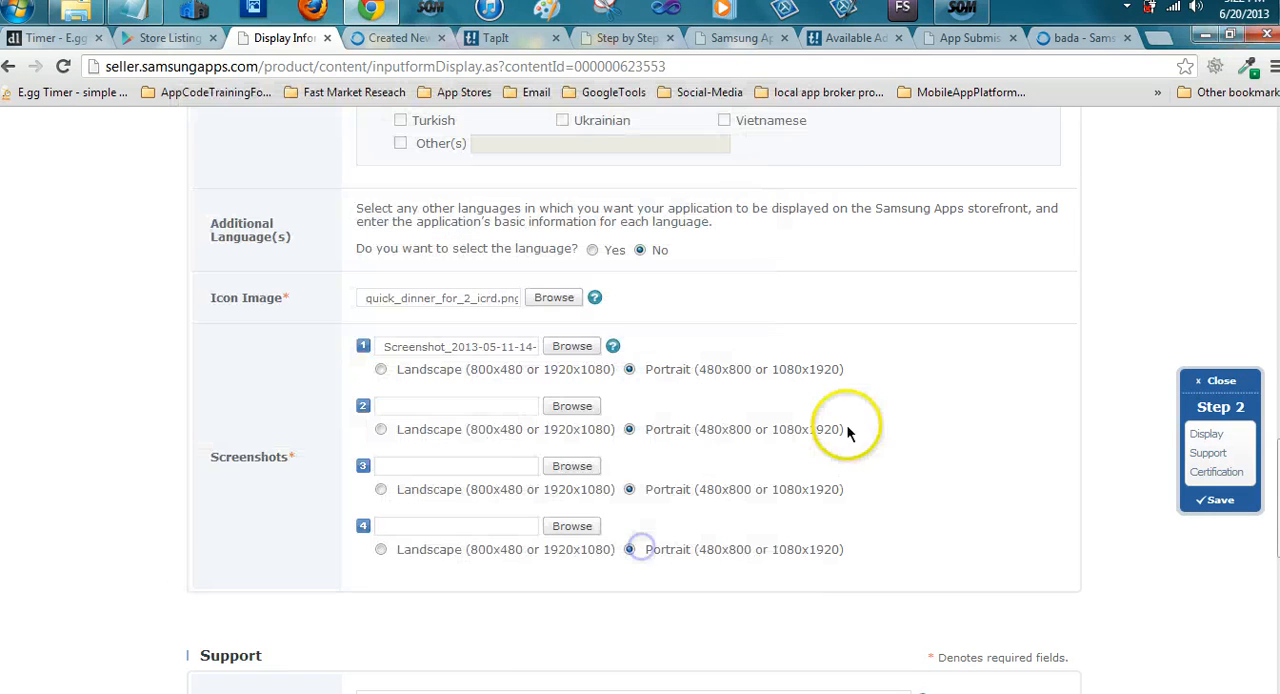
click(572, 467)
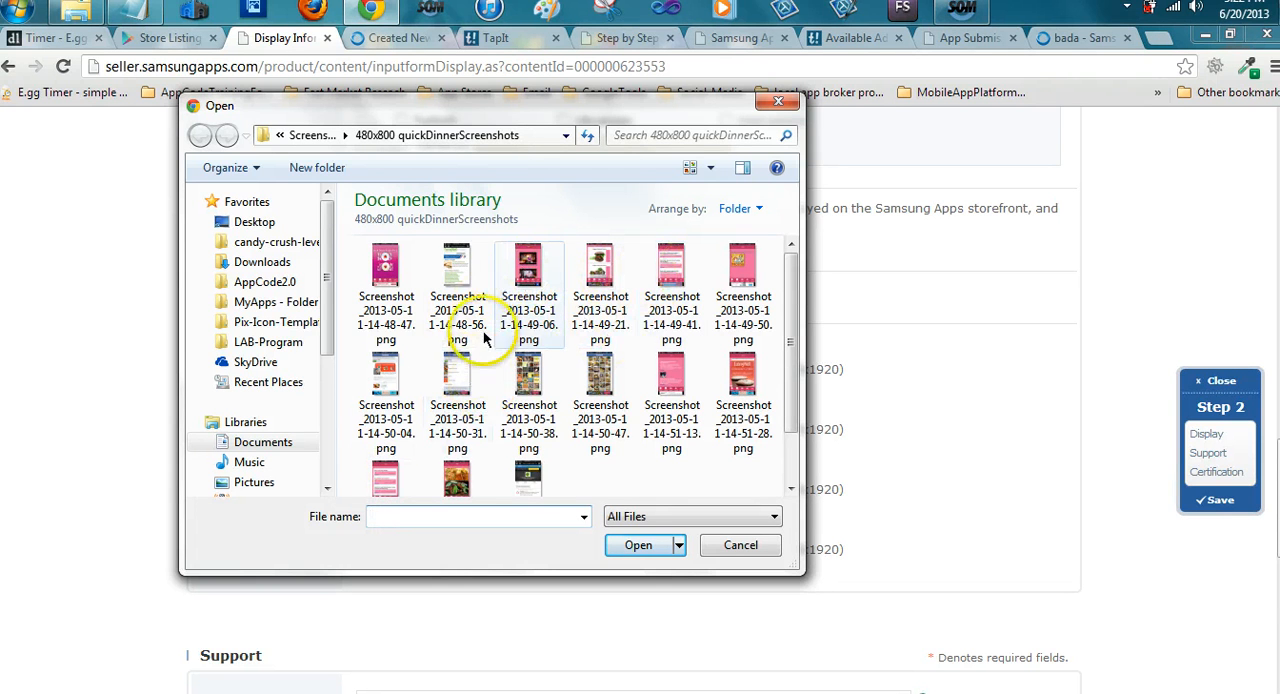
click(527, 300)
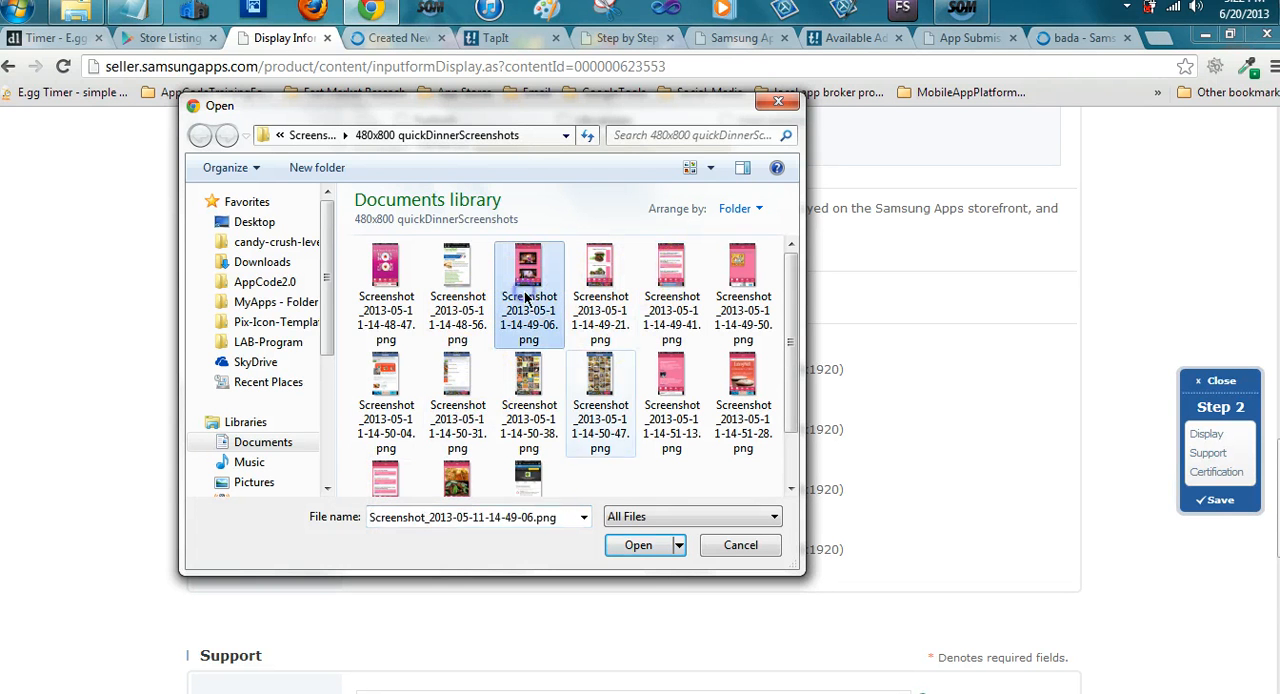
click(632, 551)
click(587, 530)
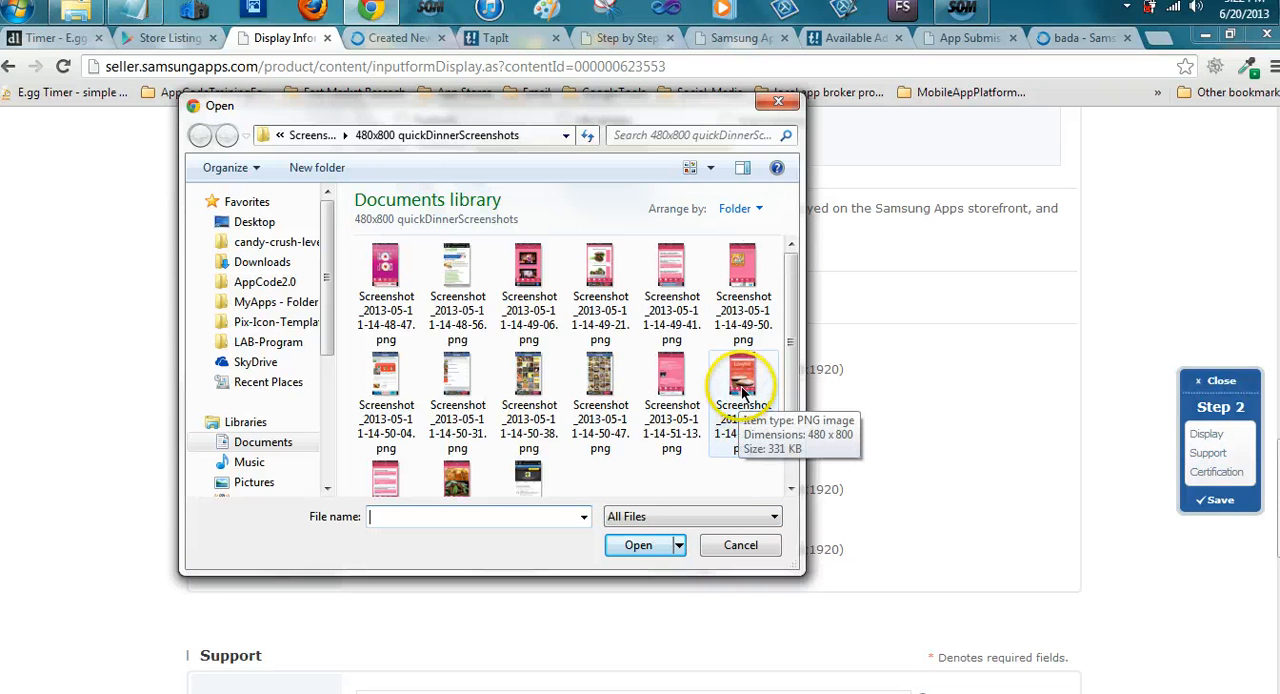
click(545, 392)
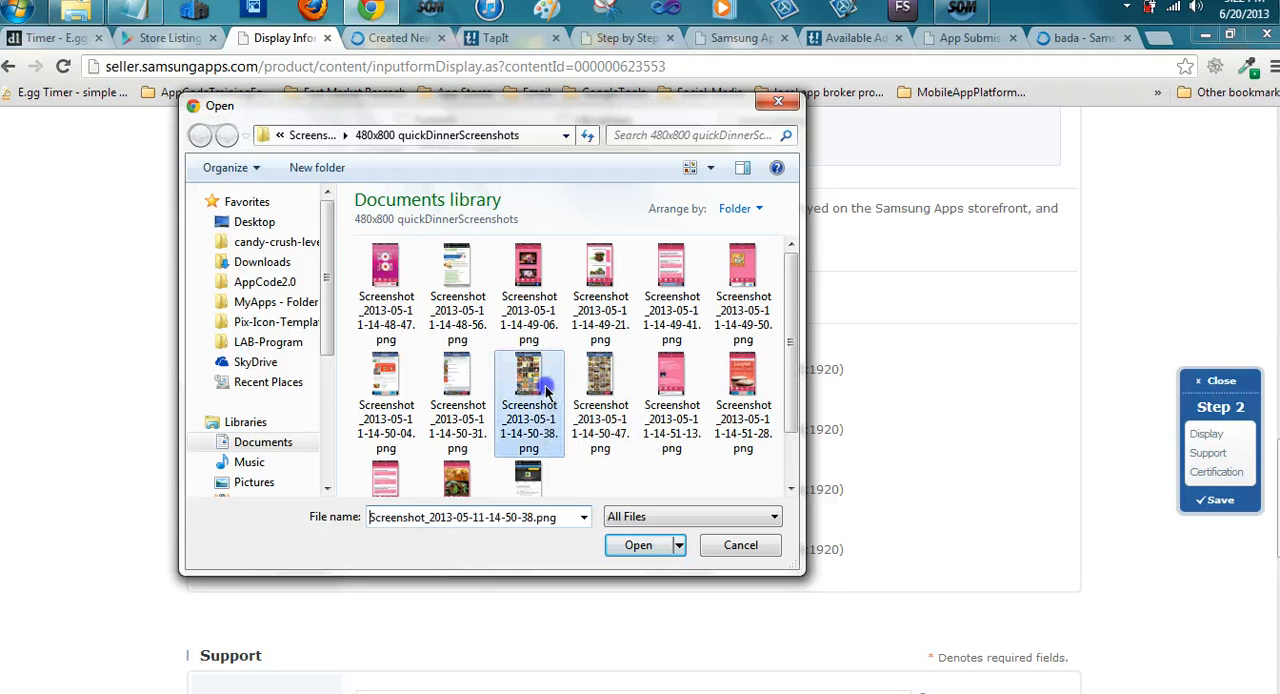
click(638, 545)
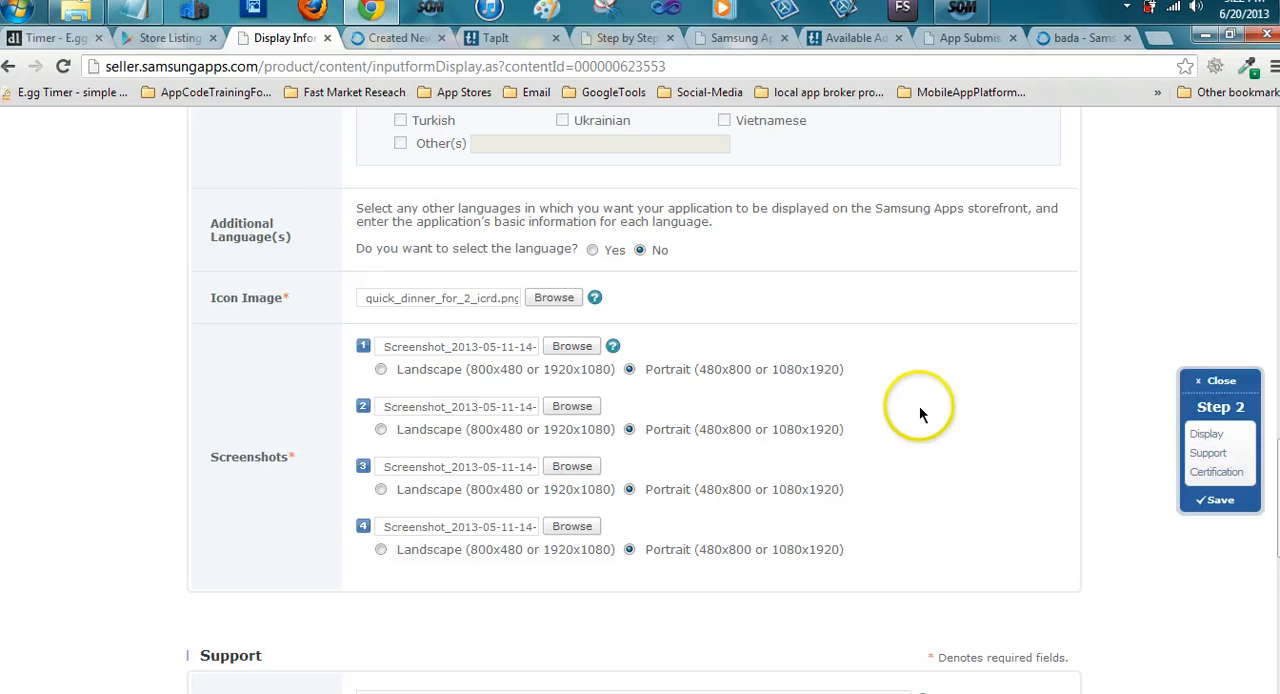
Enter the support e-mail address in the Support section, leaving the copyright holder and support URL blank
scroll(843, 421, down, 1)
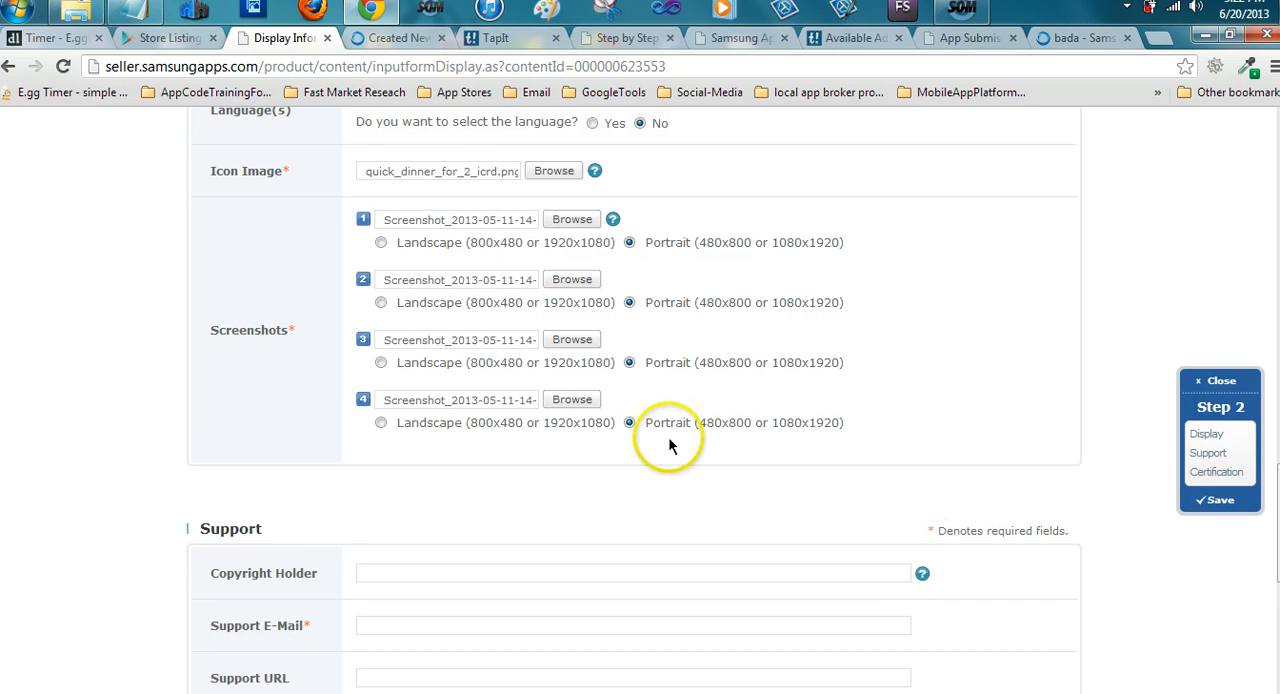
scroll(660, 440, down, 1)
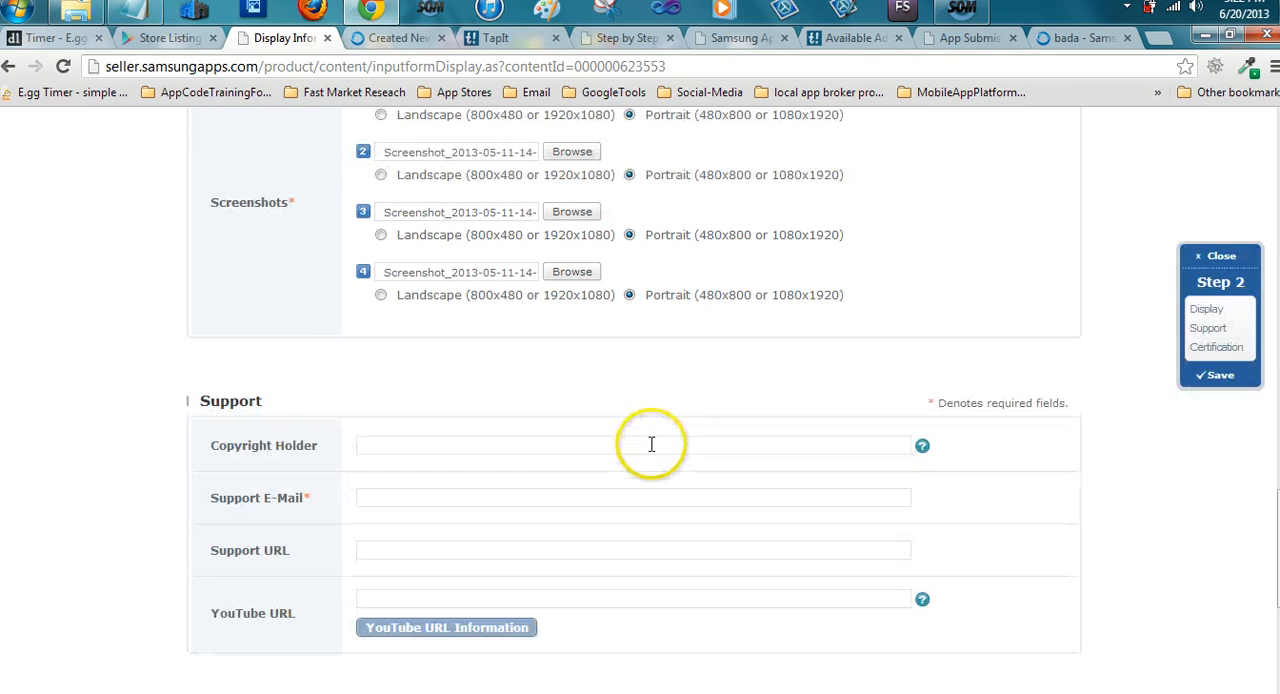
click(432, 442)
mouse_move(921, 457)
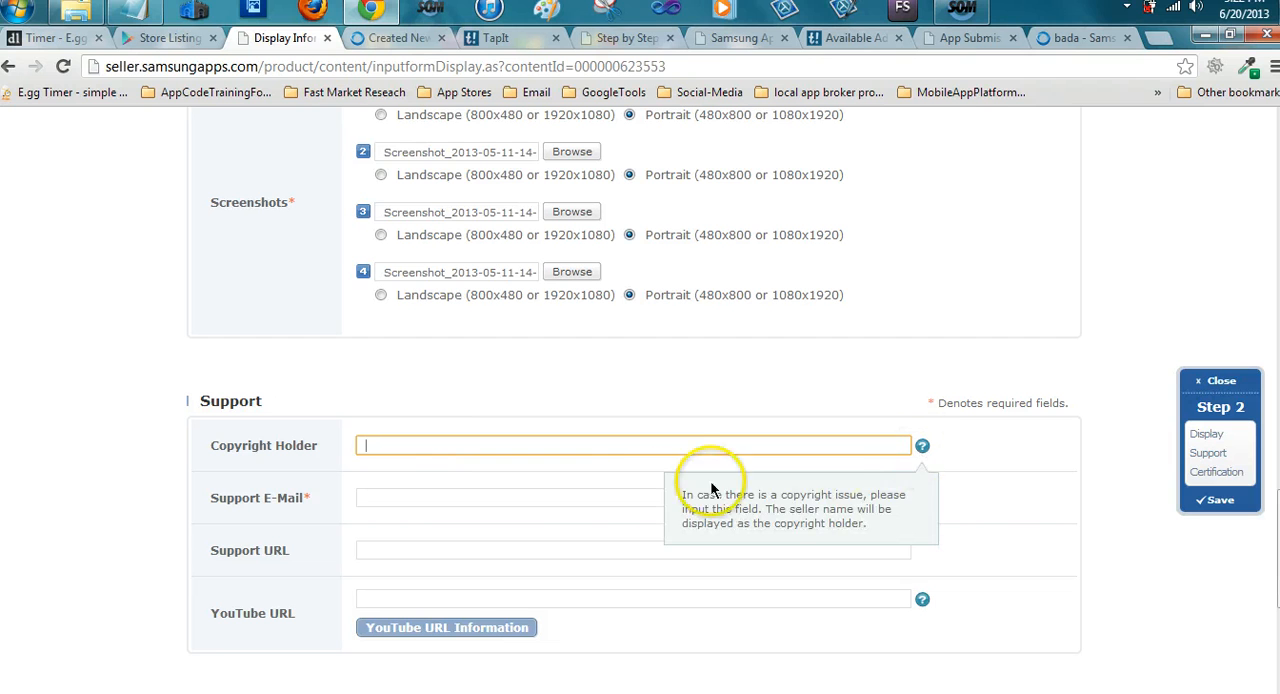
click(580, 503)
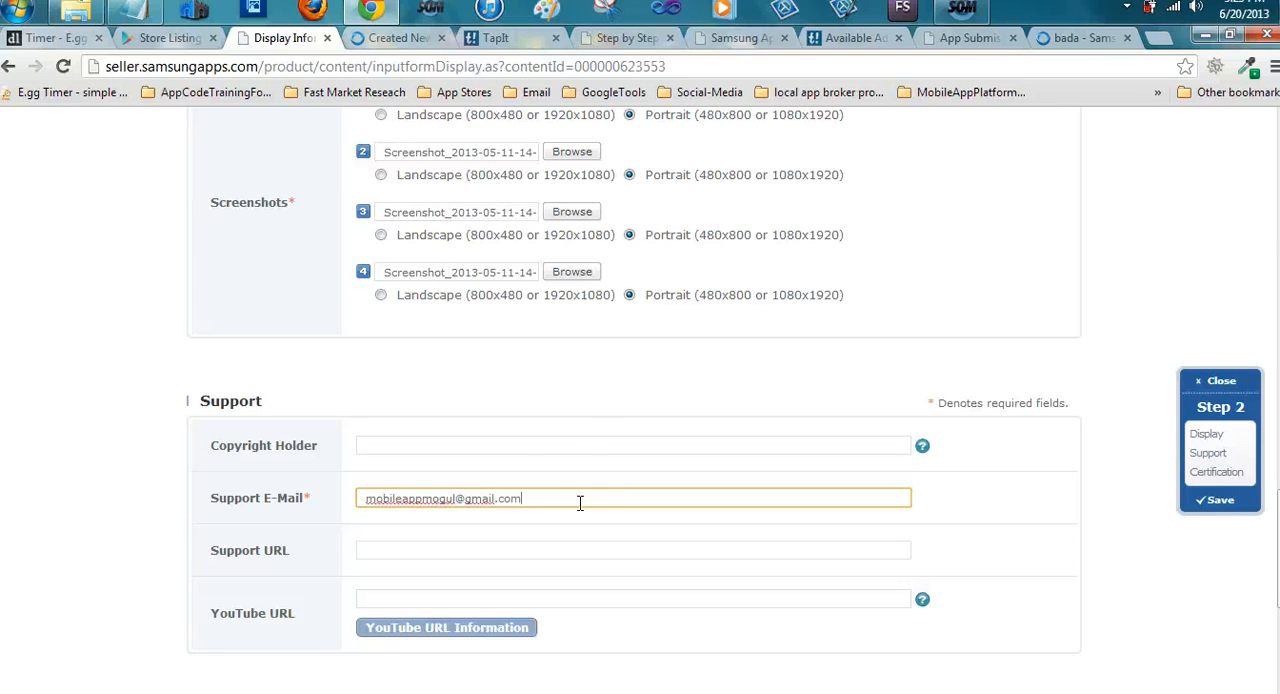
click(543, 545)
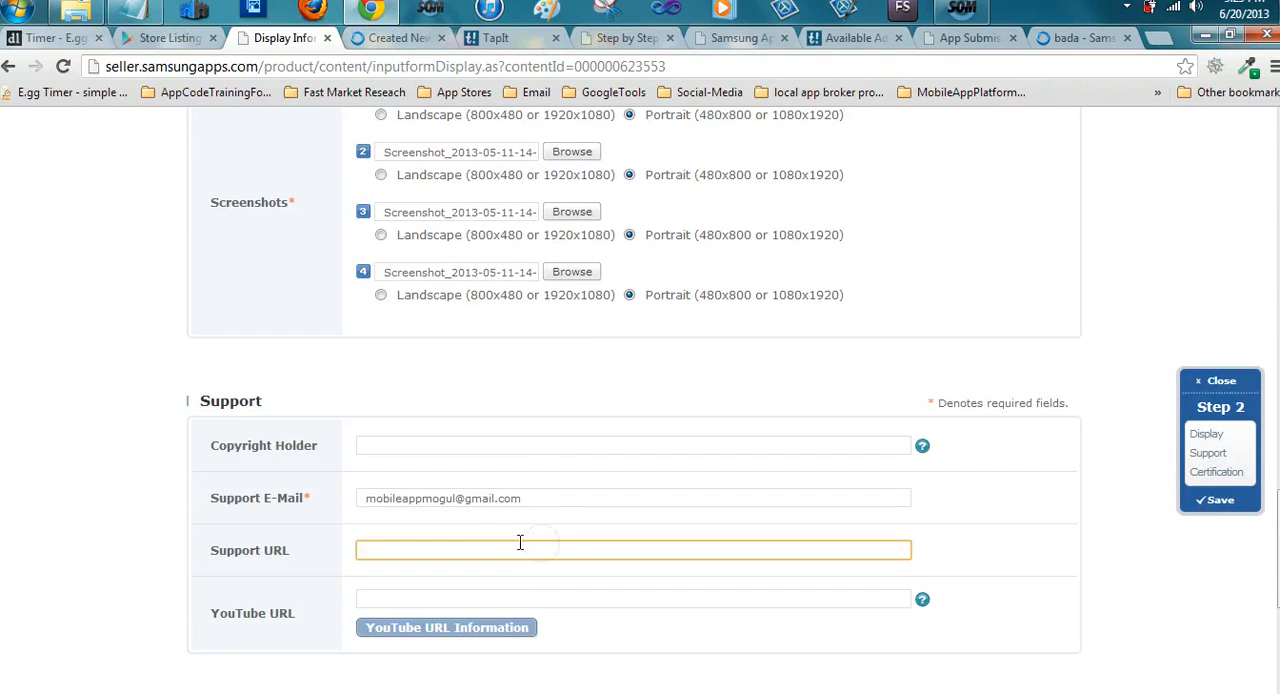
click(414, 597)
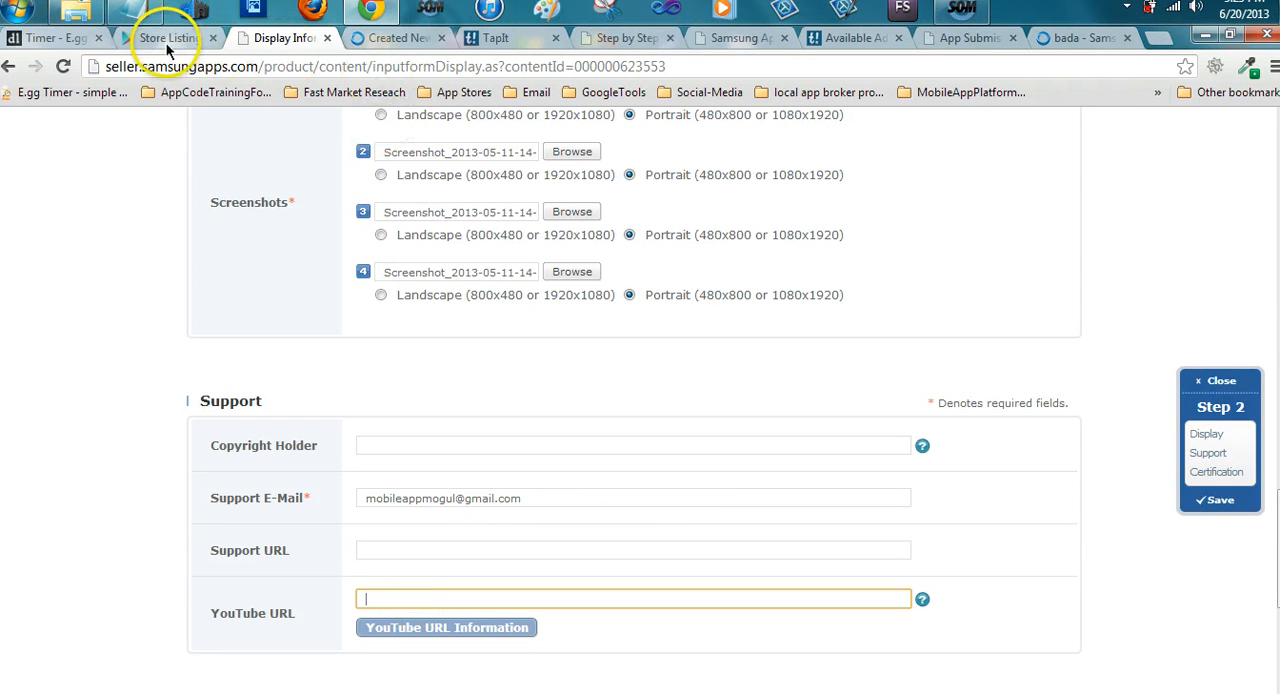
Open the Google Play store in a new browser tab and search it for "quick dinner recipes"
click(1158, 38)
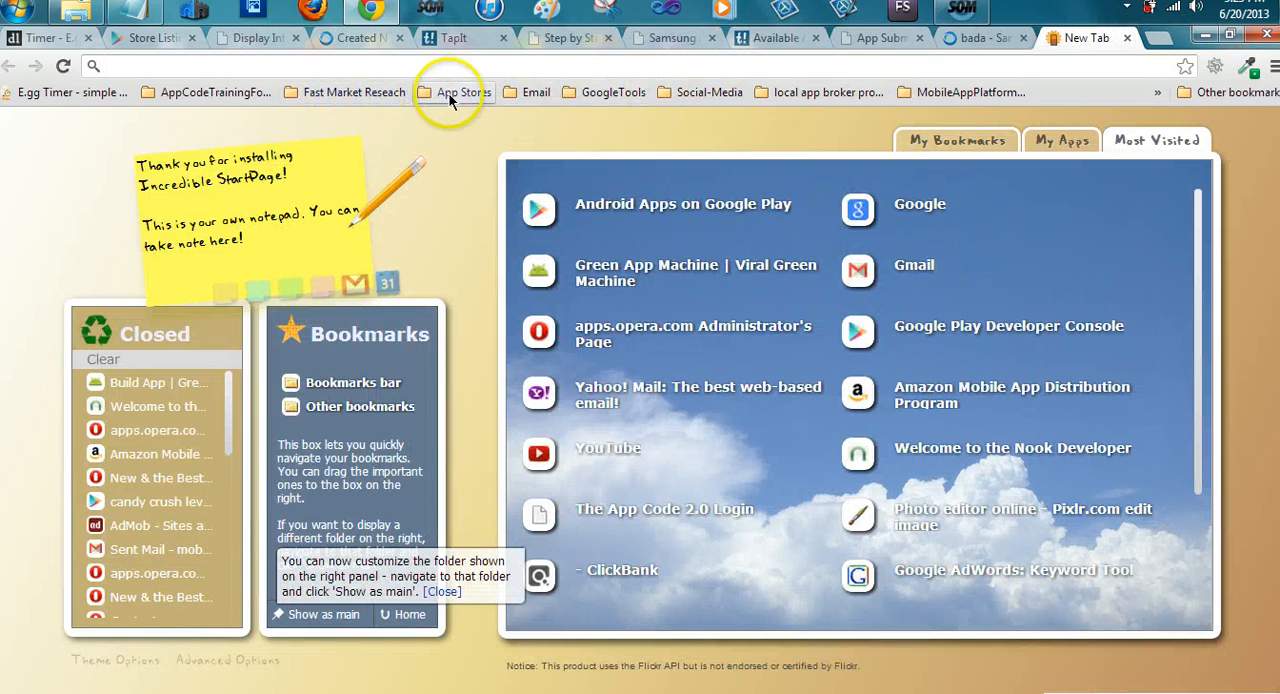
click(449, 94)
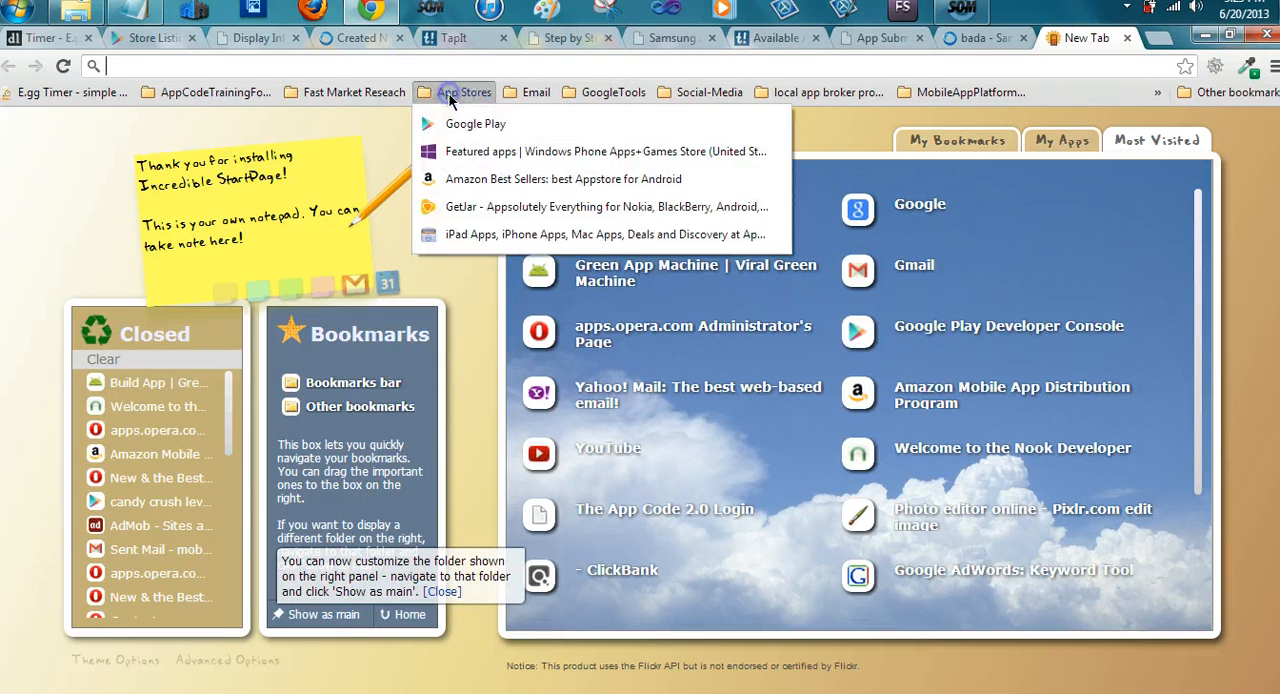
click(453, 124)
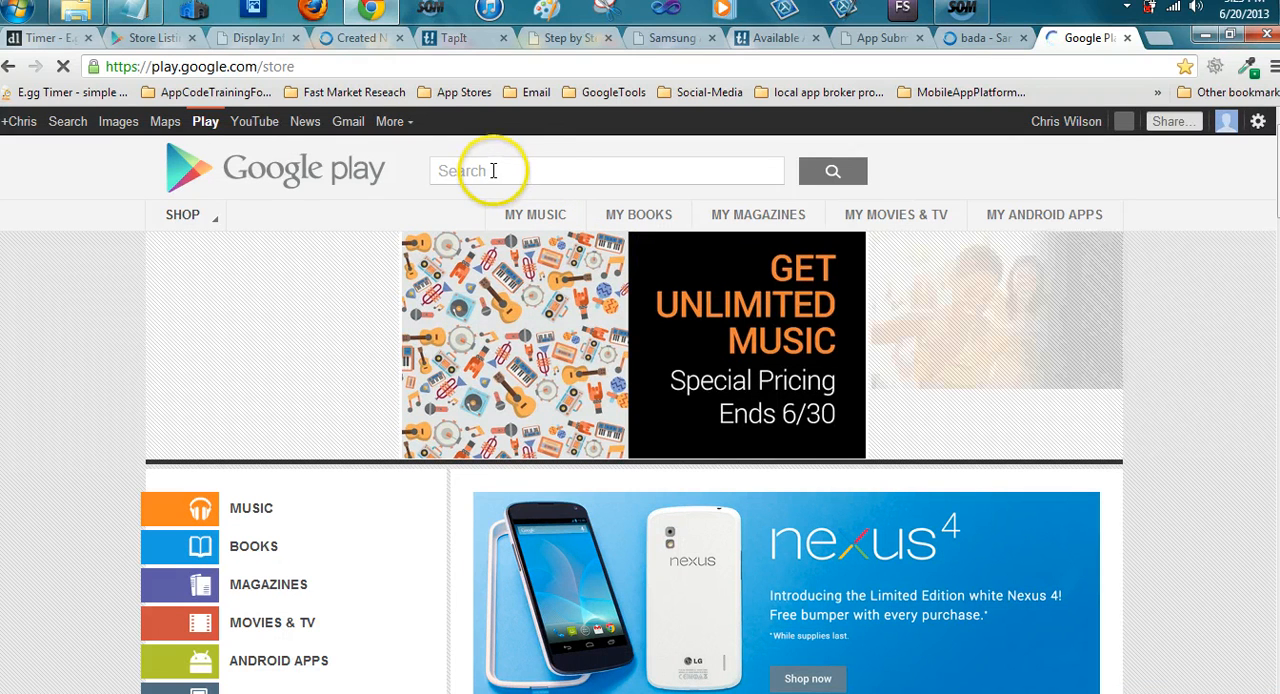
click(537, 166)
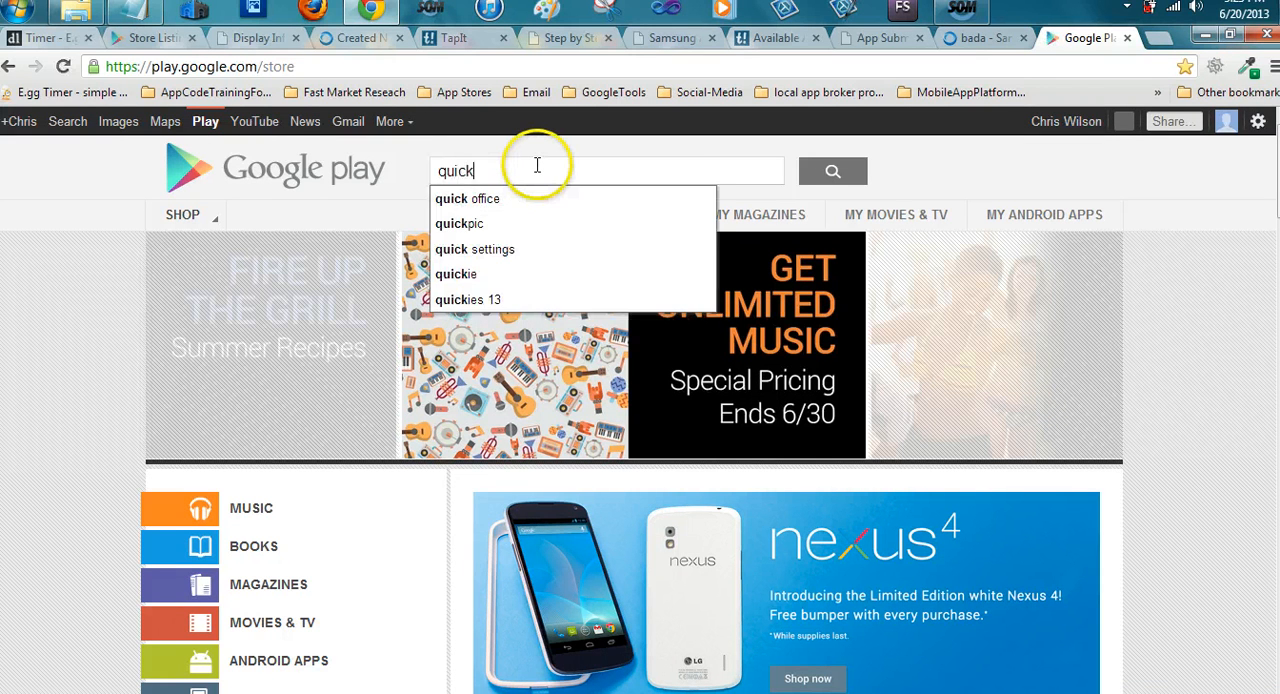
text(quick dinner )
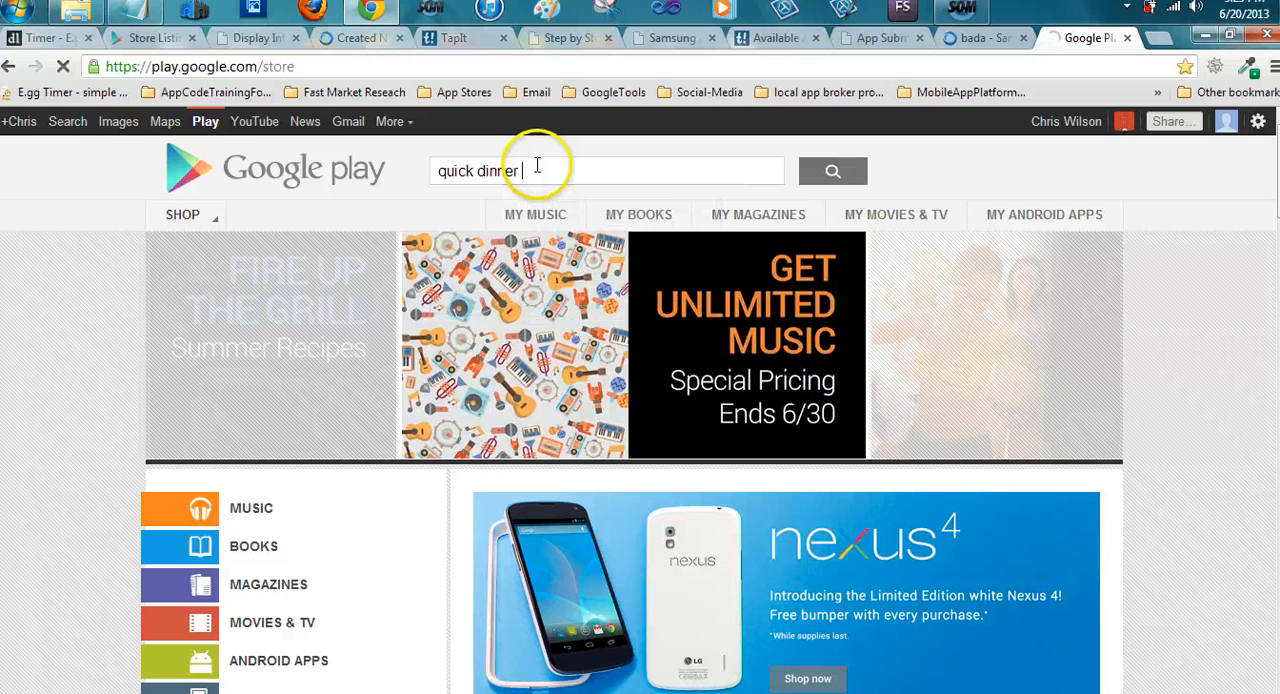
text(recipes)
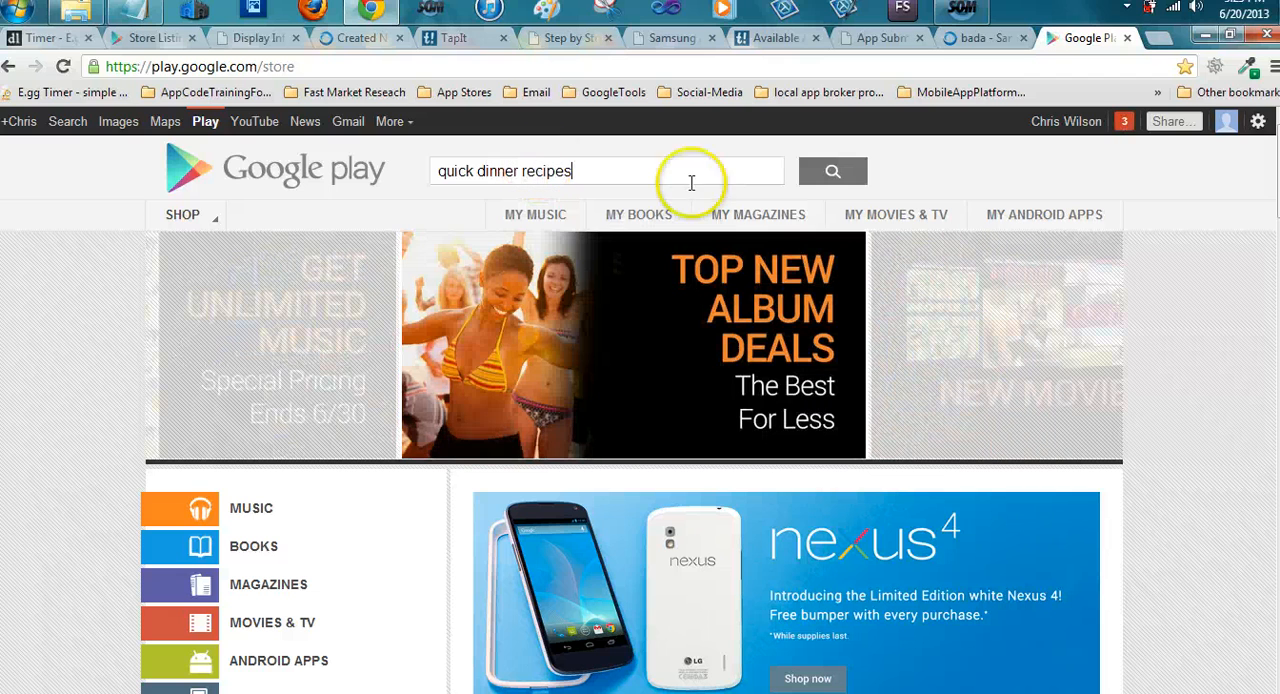
click(829, 176)
click(829, 176)
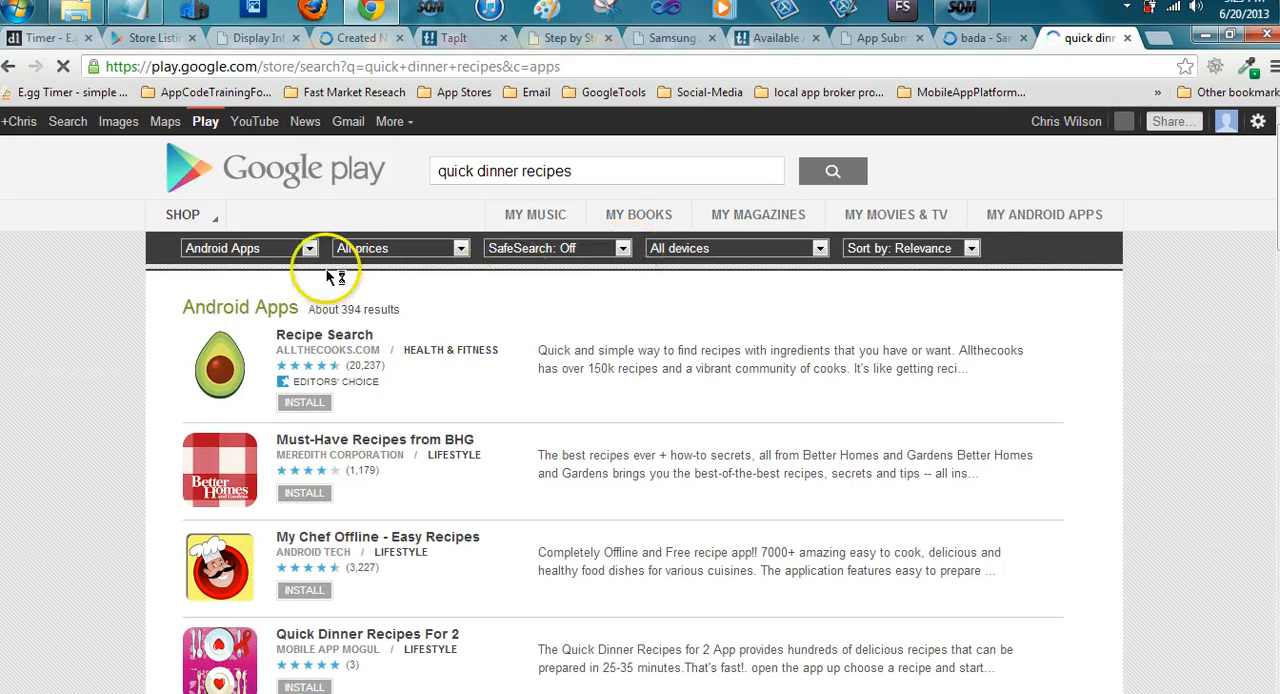
Open the Quick Dinner Recipes For 2 page from the results and examine its screenshots, video and reviews
scroll(245, 490, down, 1)
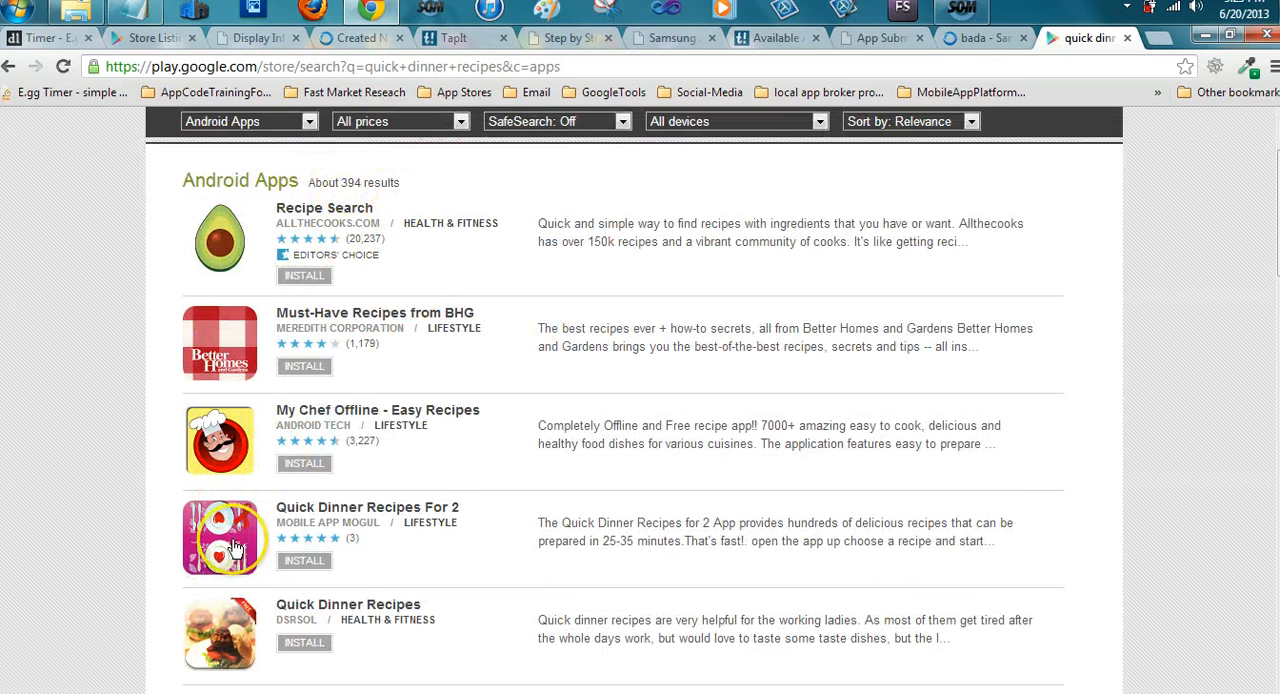
click(345, 507)
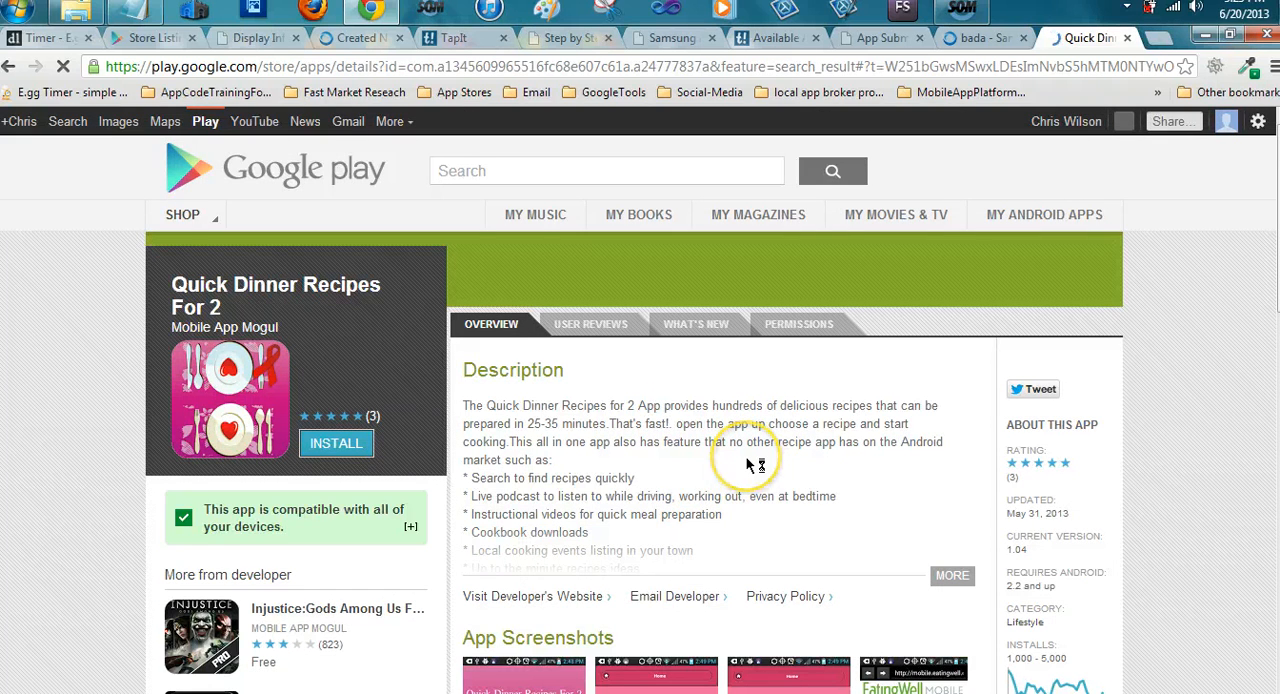
scroll(755, 465, down, 3)
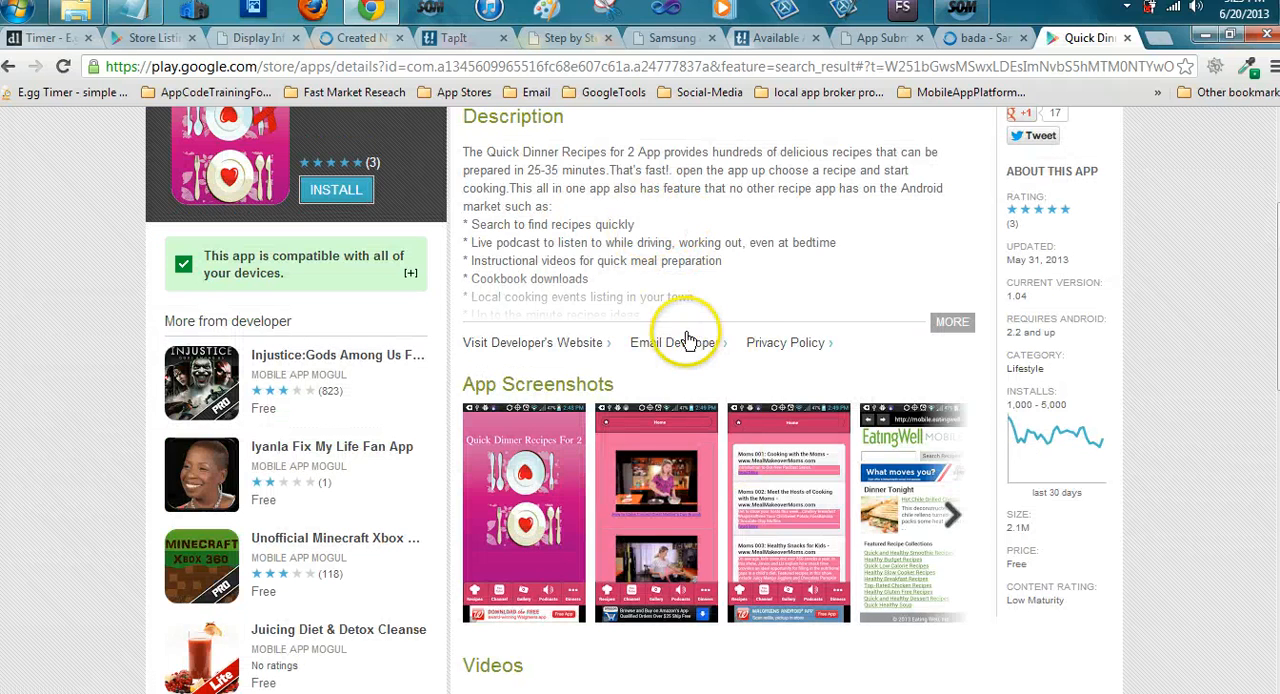
scroll(686, 337, up, 3)
click(688, 338)
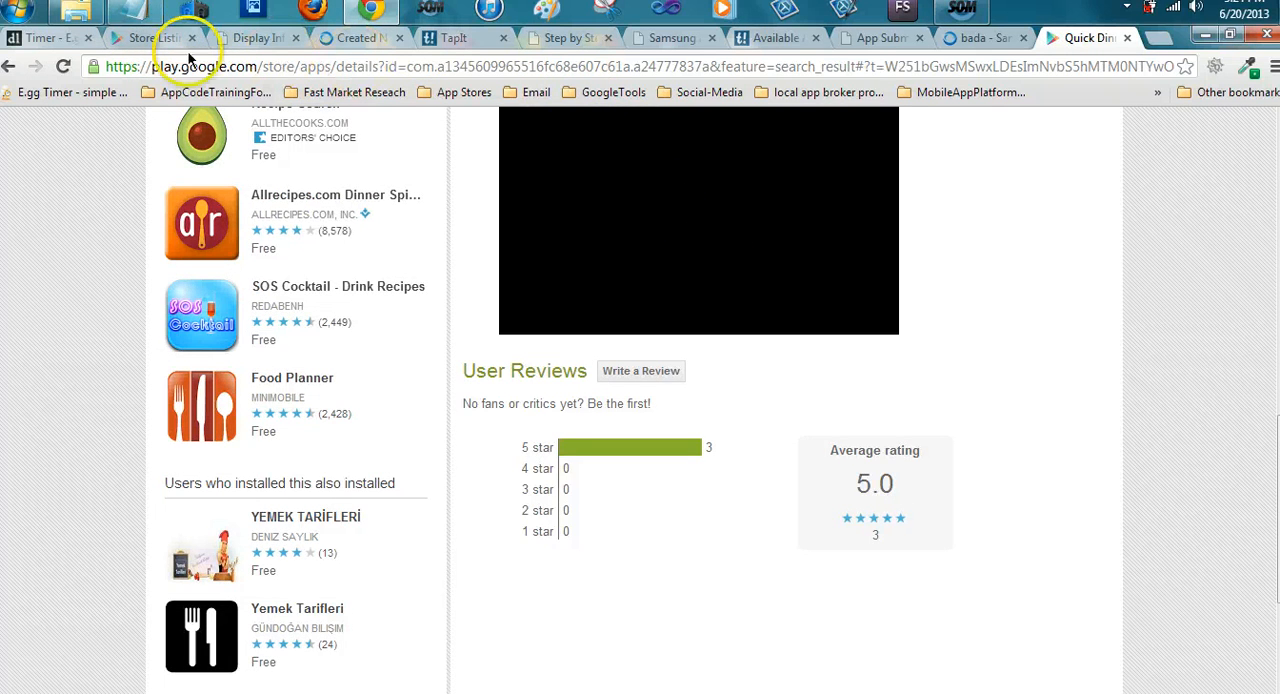
Copy the Promo Video URL from the app's Store Listing page in the Google Play Developer Console
click(152, 42)
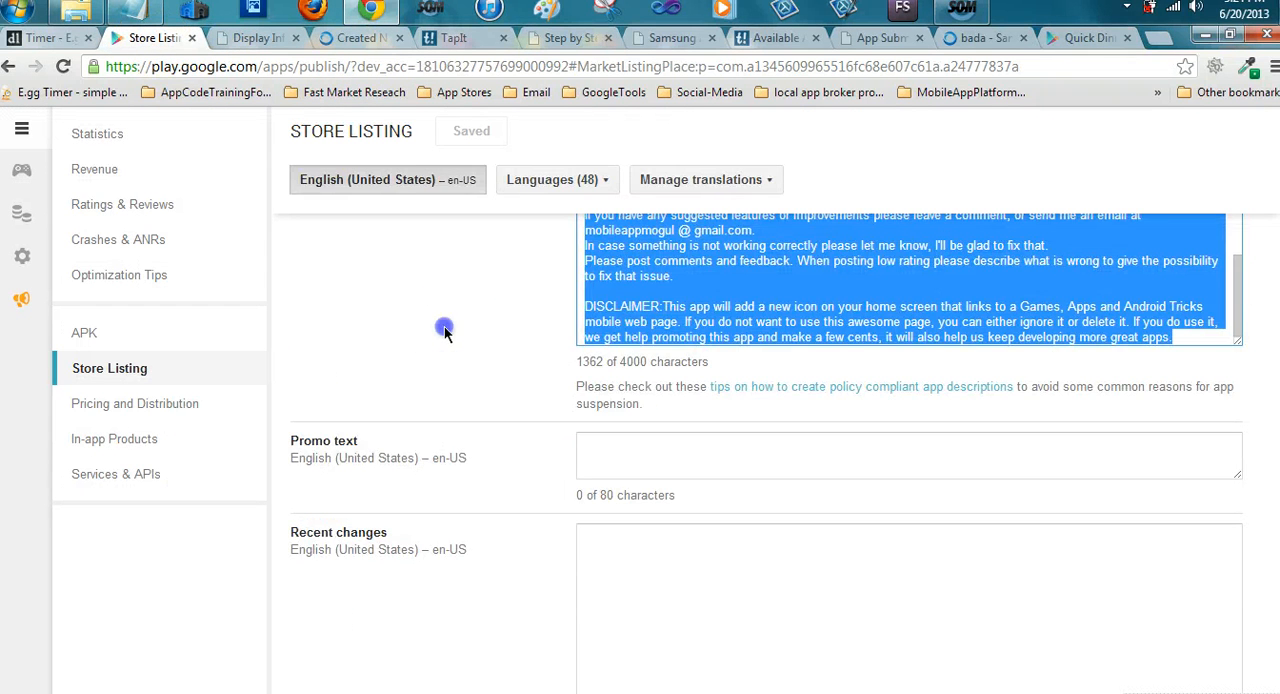
scroll(443, 330, up, 2)
scroll(444, 326, down, 8)
scroll(444, 325, down, 6)
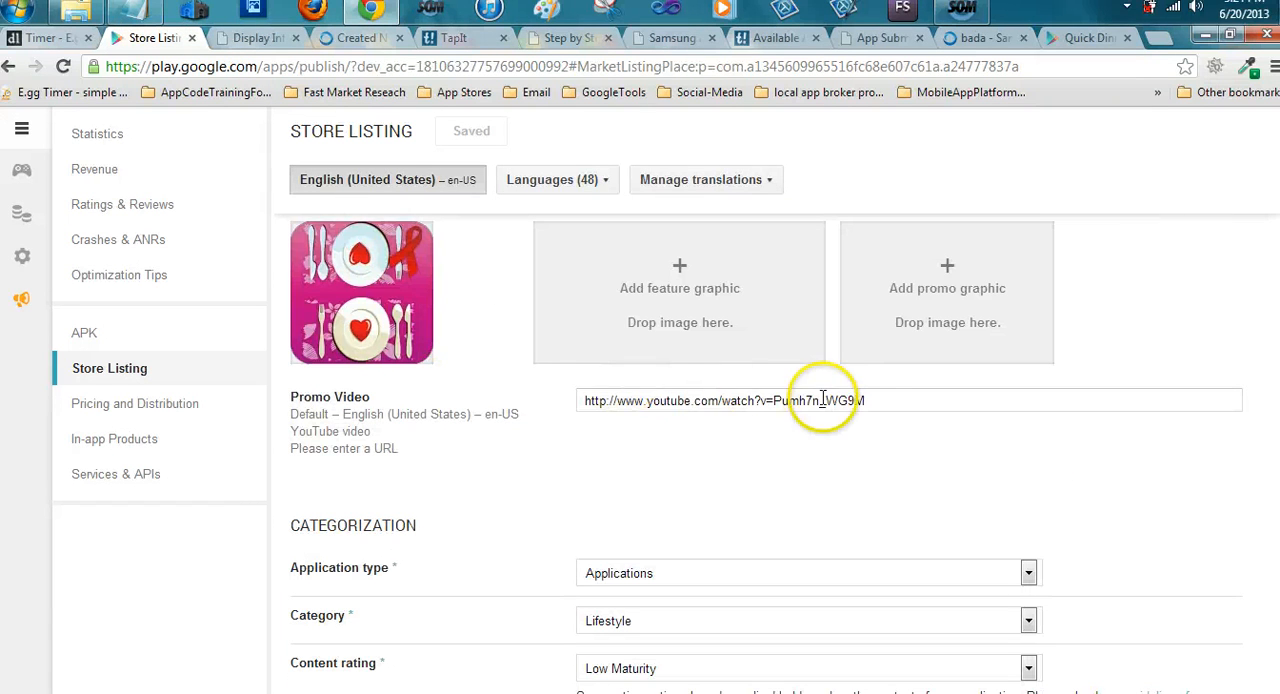
right_click(607, 400)
click(660, 436)
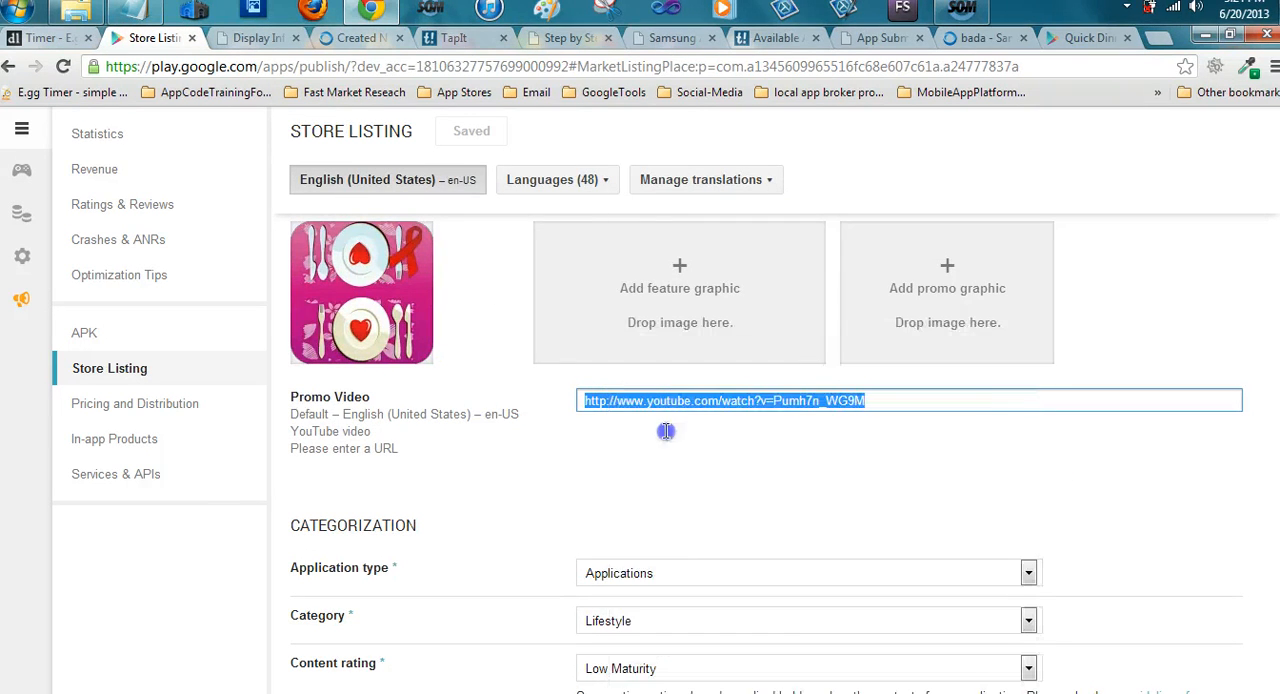
click(250, 40)
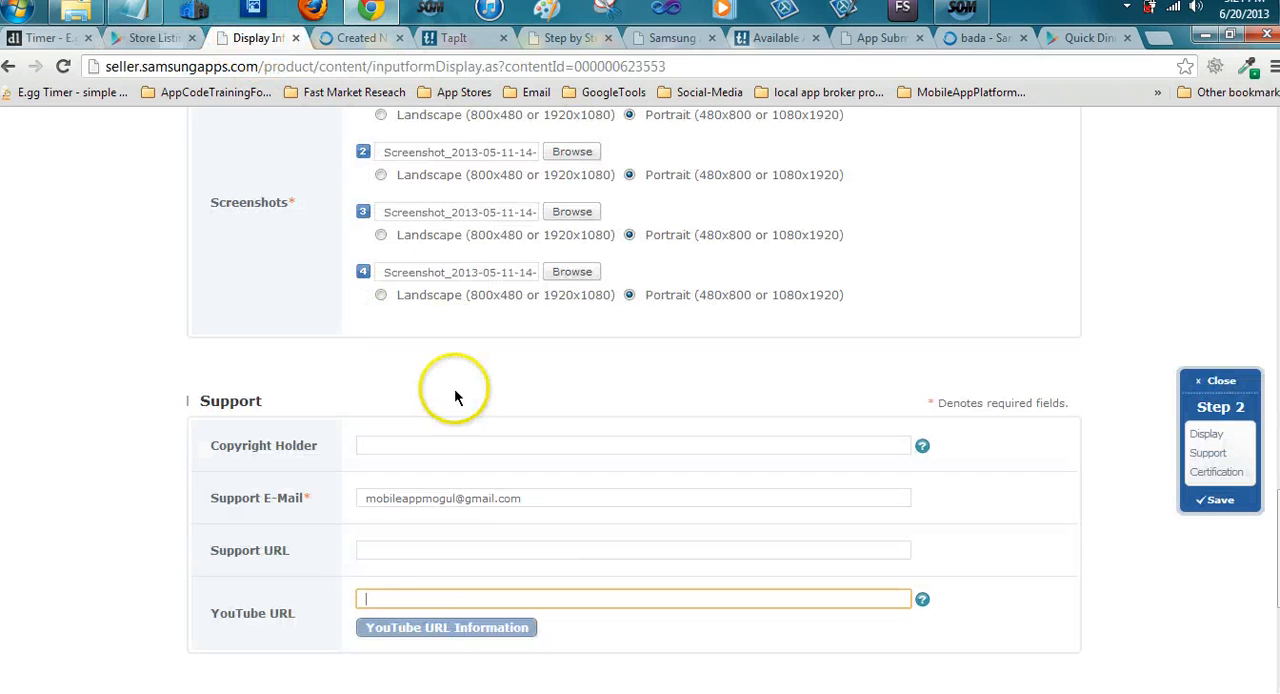
click(425, 599)
right_click(424, 597)
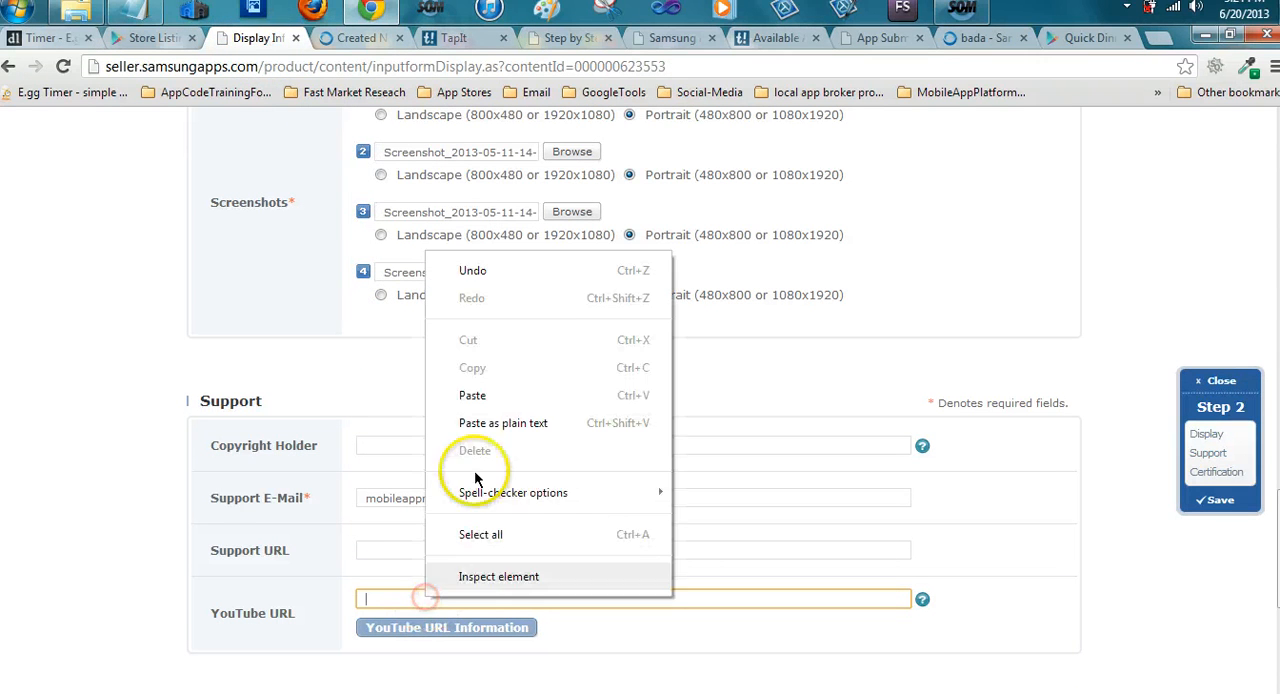
click(486, 395)
Enter "none" as the comments to the Certification Team and try to proceed to the next registration page
scroll(614, 640, down, 1)
scroll(561, 514, down, 3)
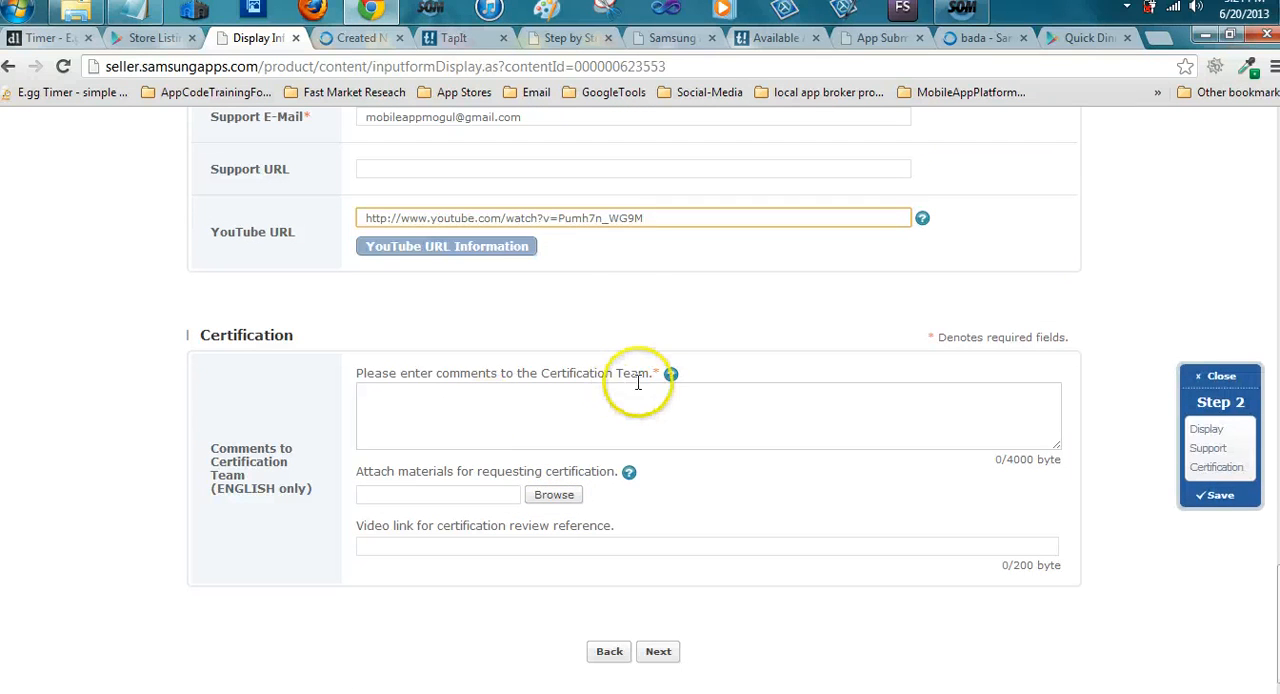
click(548, 398)
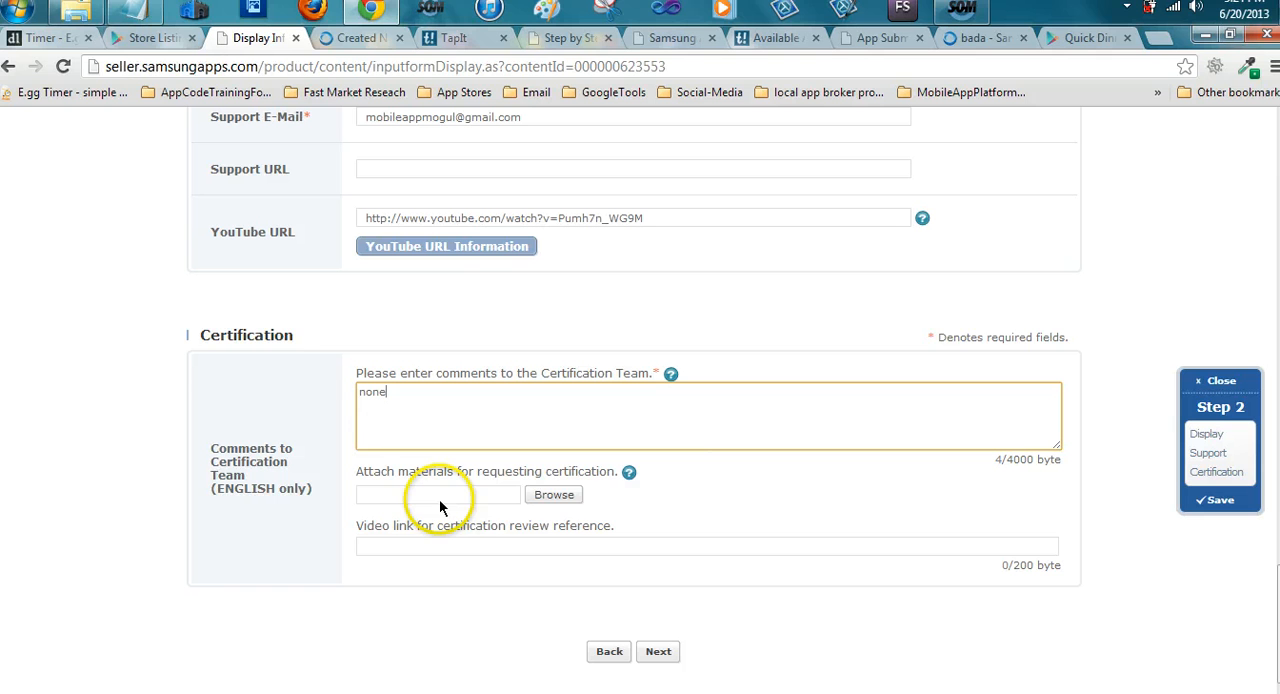
click(666, 660)
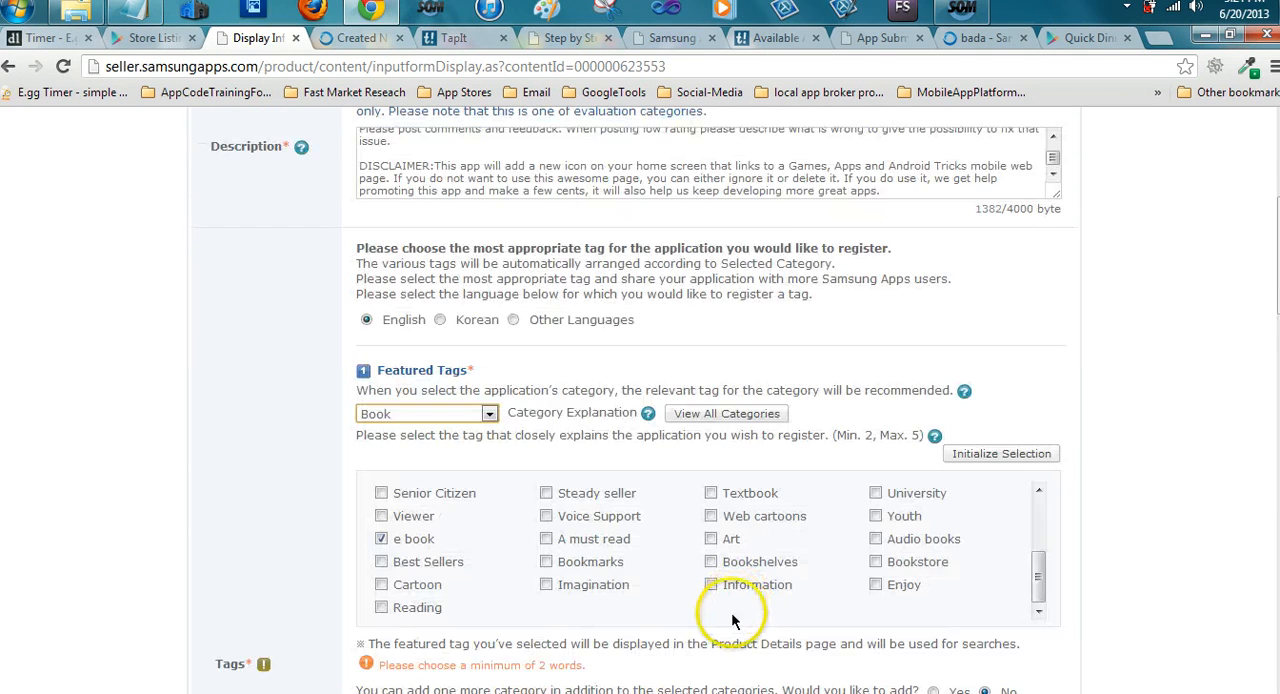
Add Enjoy as a second featured tag alongside e book in the Book category
scroll(714, 506, down, 1)
scroll(755, 538, down, 1)
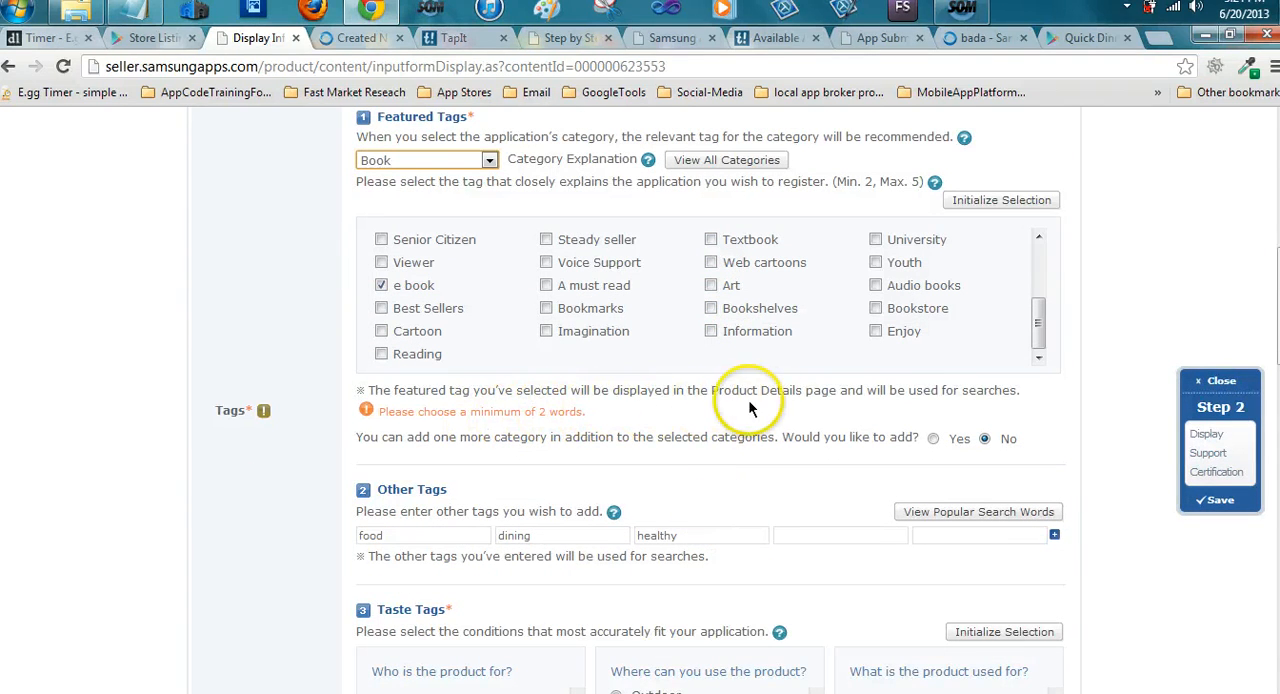
scroll(767, 402, up, 2)
scroll(767, 402, down, 2)
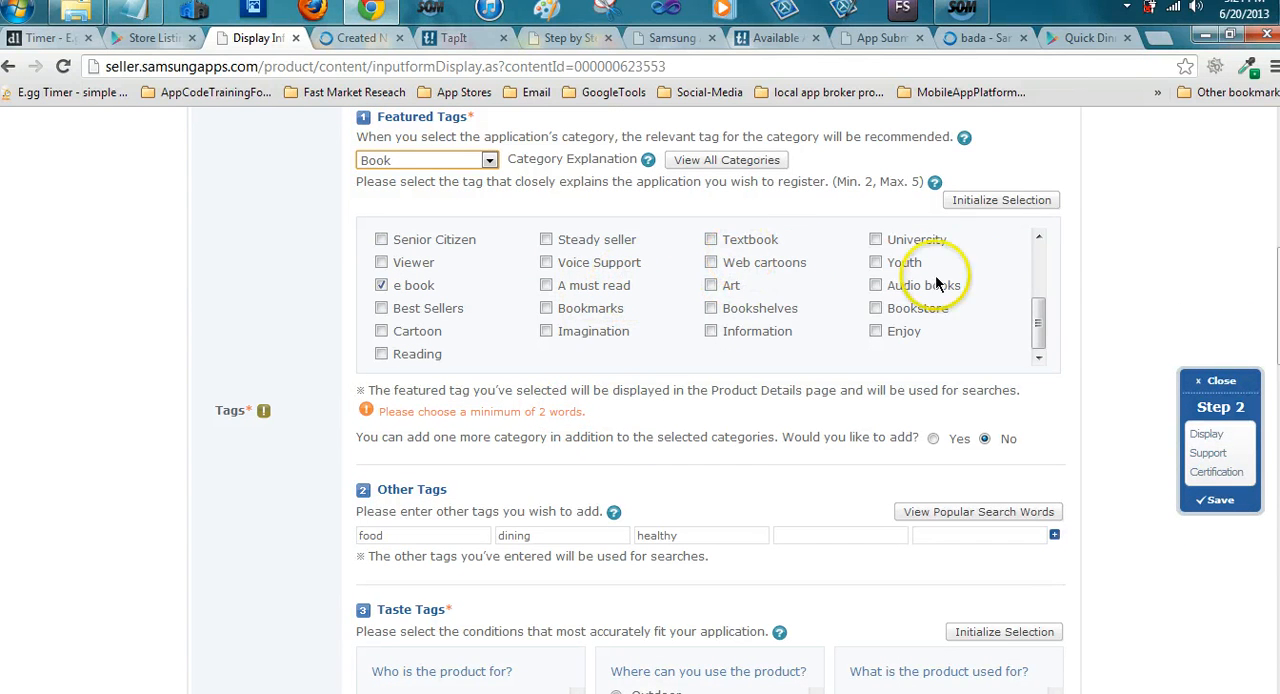
click(901, 336)
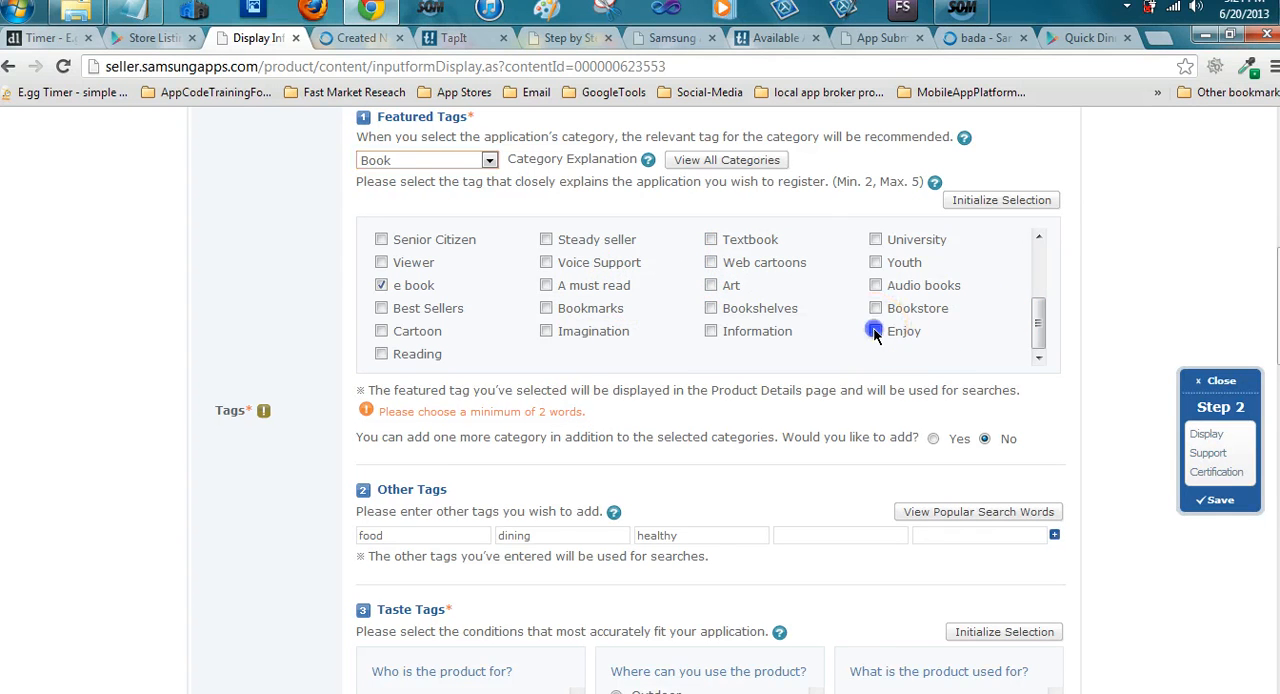
scroll(634, 418, down, 3)
scroll(634, 418, down, 10)
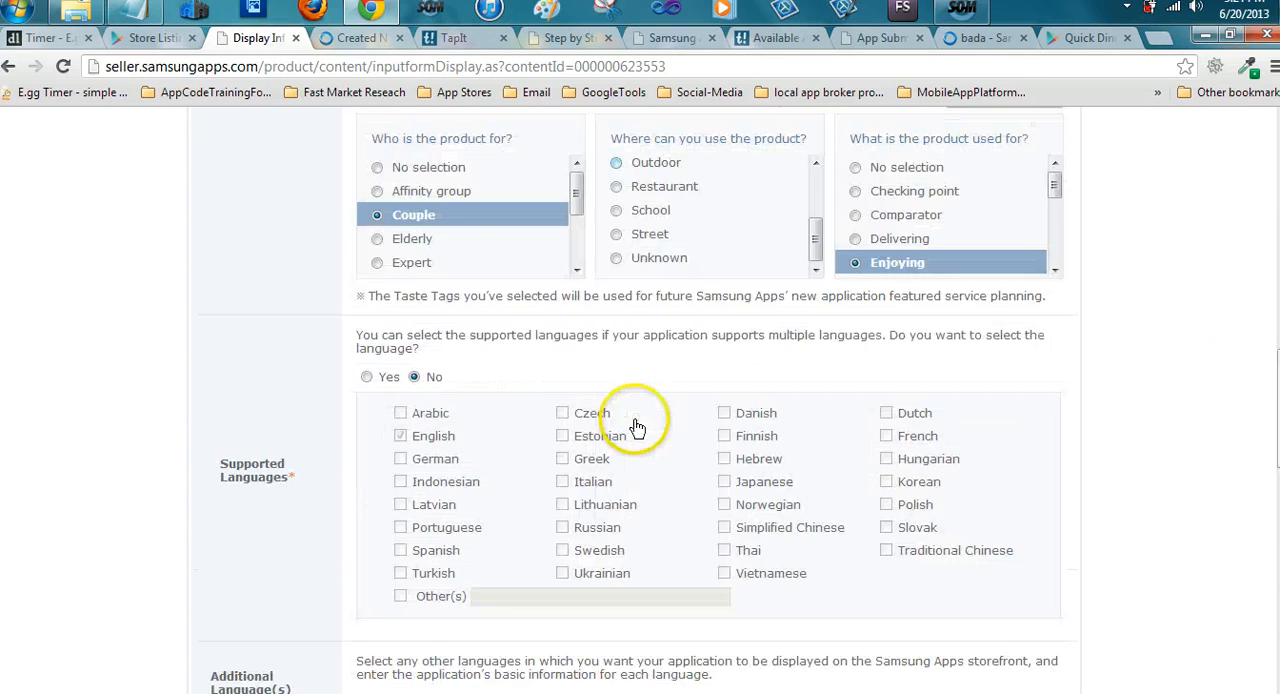
scroll(634, 418, down, 5)
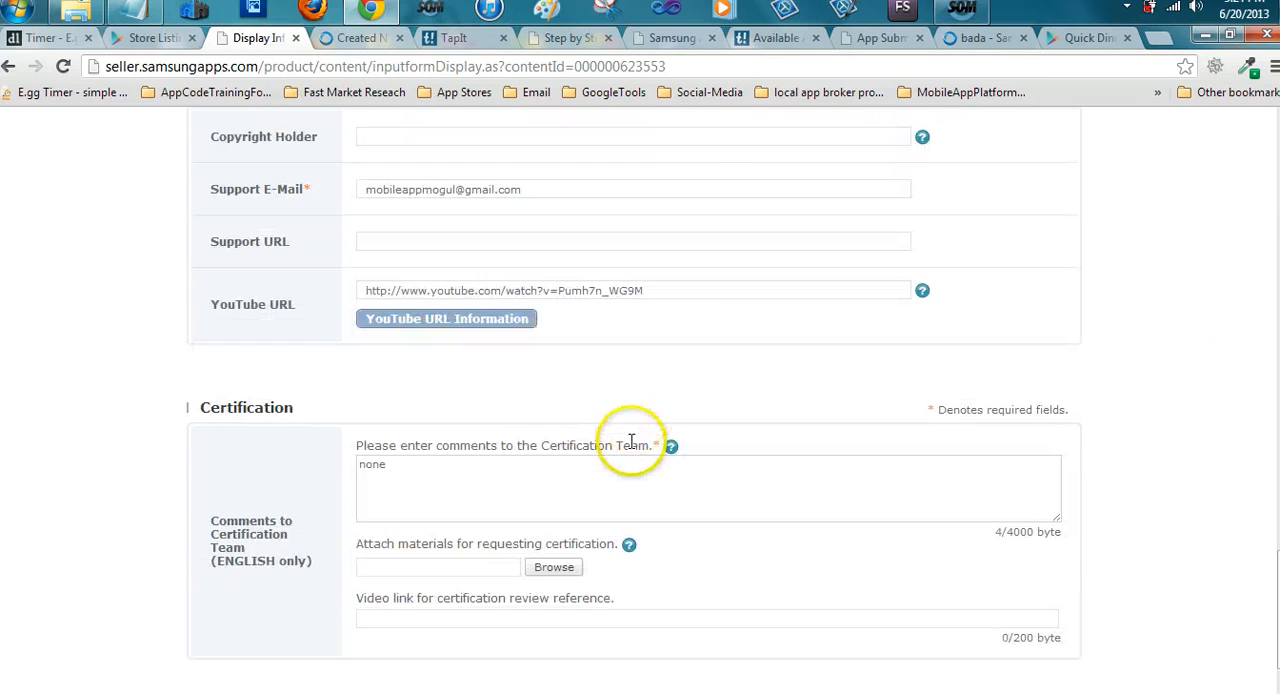
Try to continue to the Final Review step and dismiss the character warning
click(657, 562)
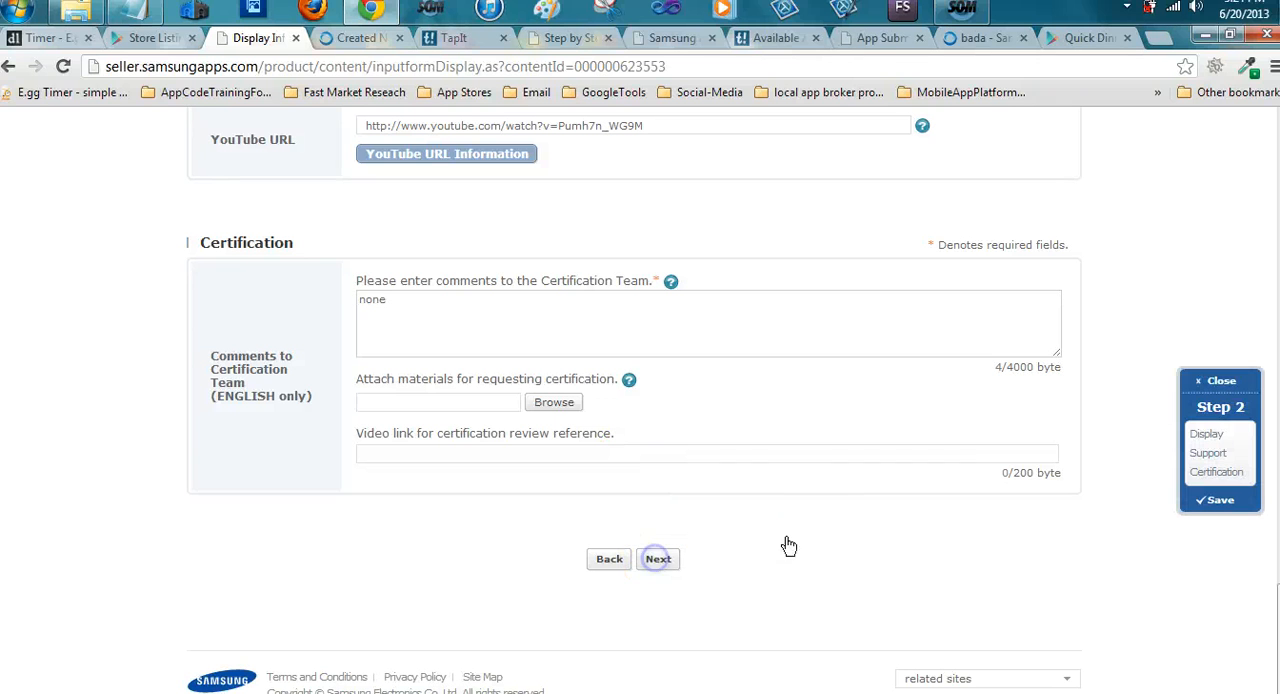
click(823, 523)
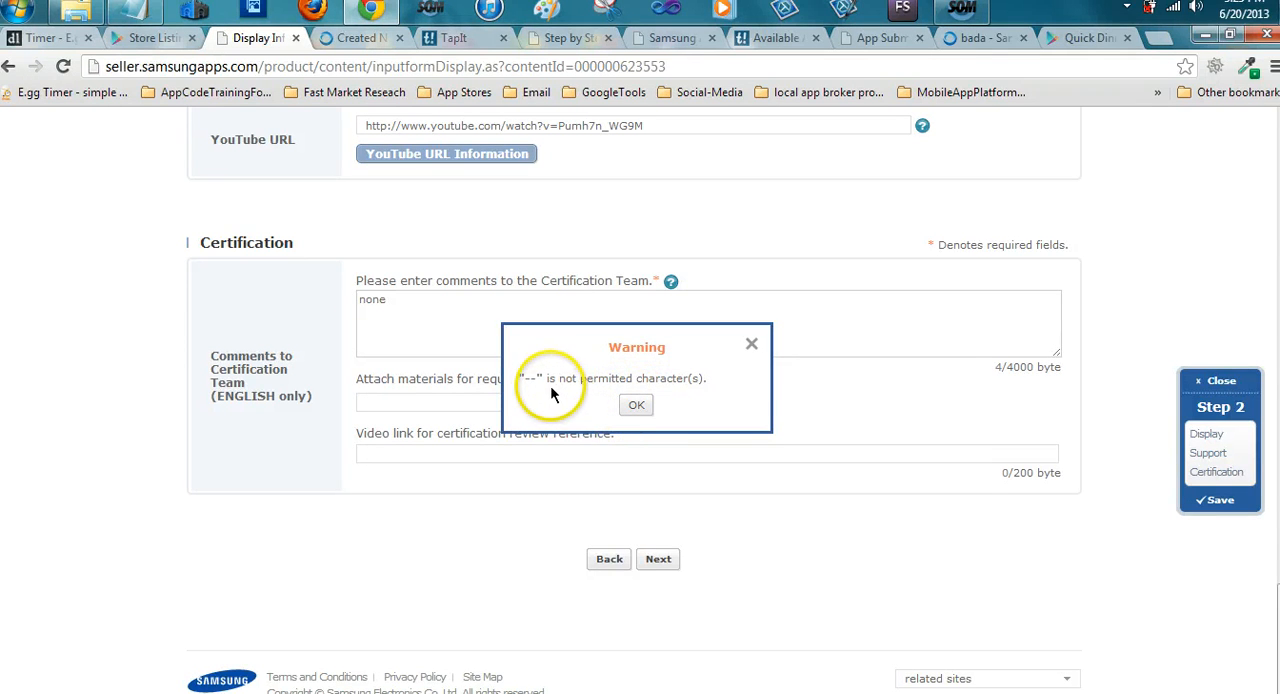
click(634, 404)
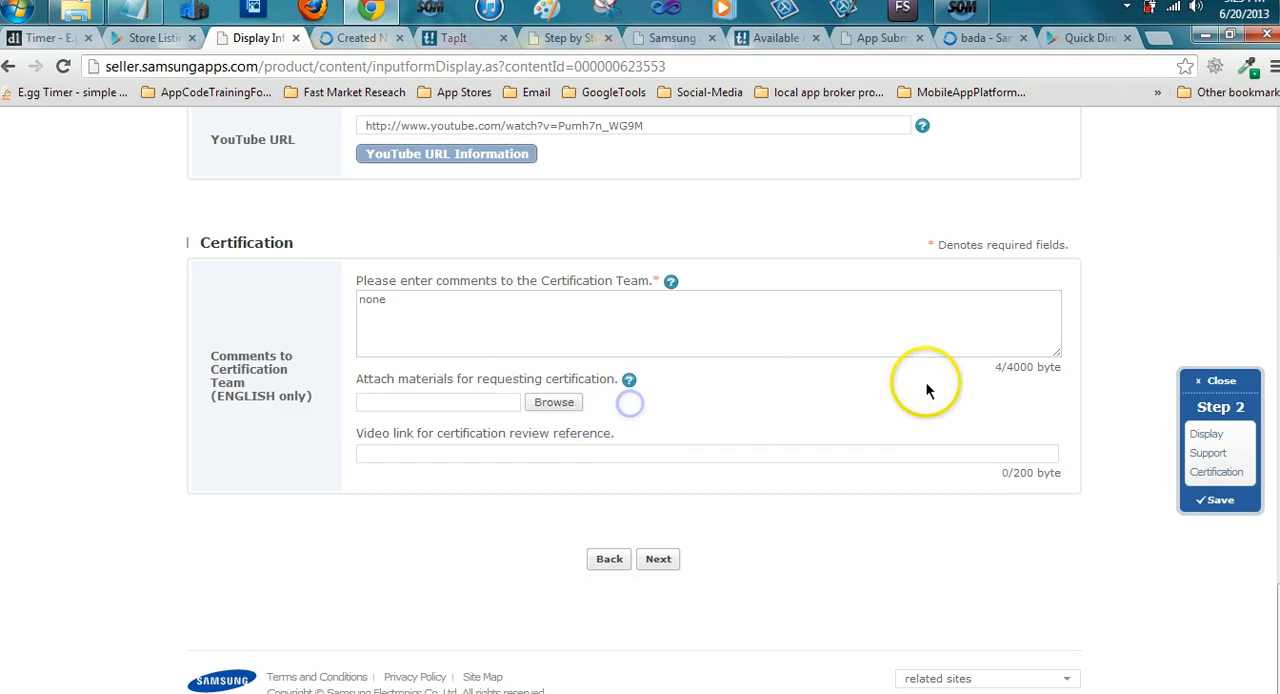
Enlarge the Description text box and locate the Feedback heading in its text
scroll(926, 385, up, 6)
scroll(926, 382, up, 15)
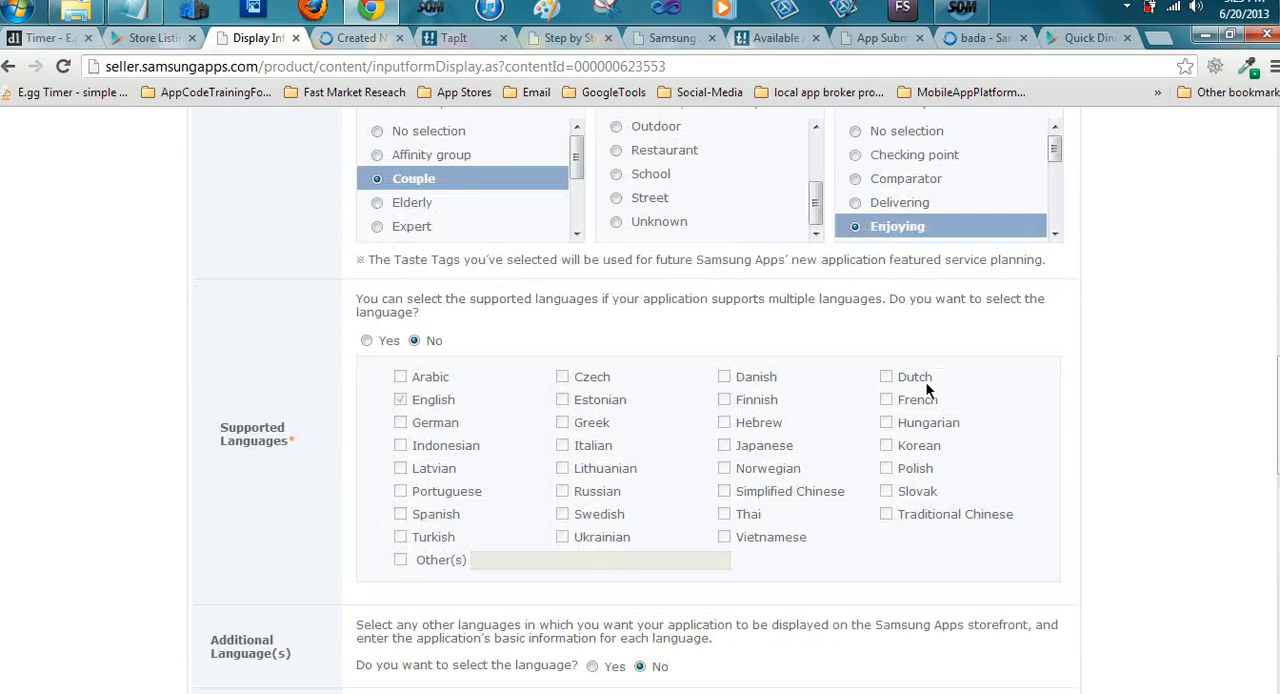
scroll(926, 386, up, 7)
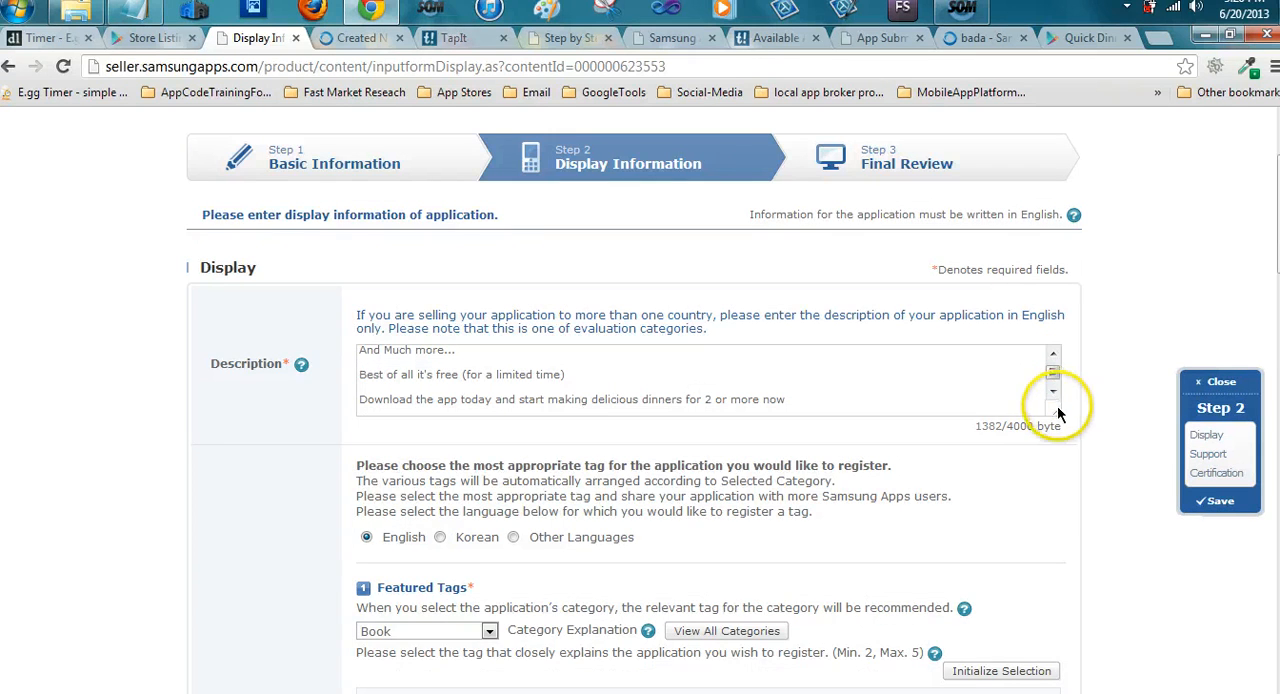
drag(1055, 410, 1108, 520)
scroll(775, 457, up, 3)
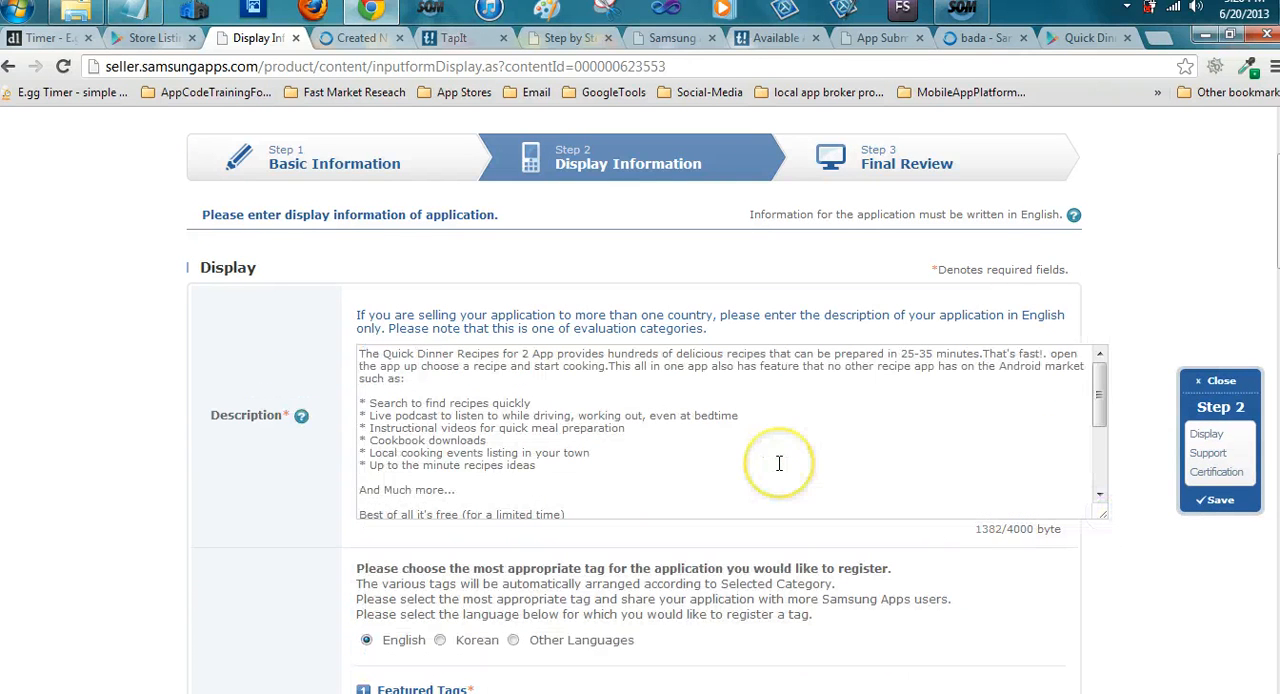
scroll(563, 410, down, 1)
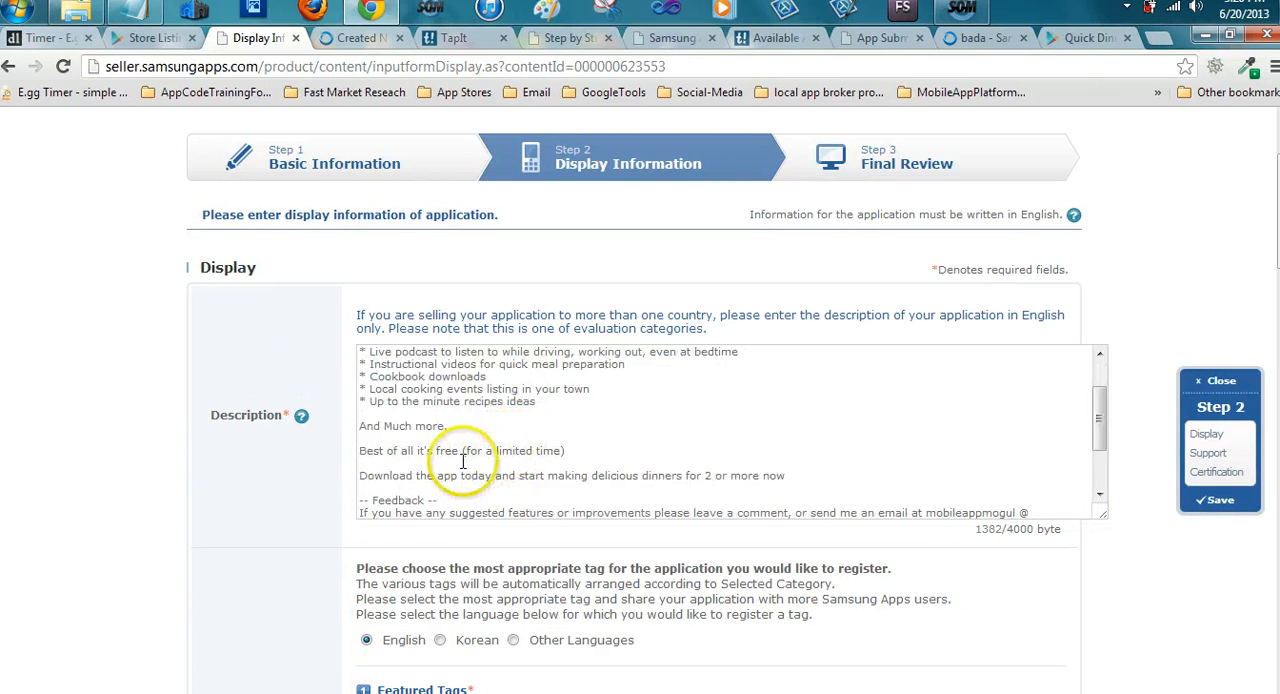
Remove the double hyphens before and after the Feedback heading in the app description
click(445, 497)
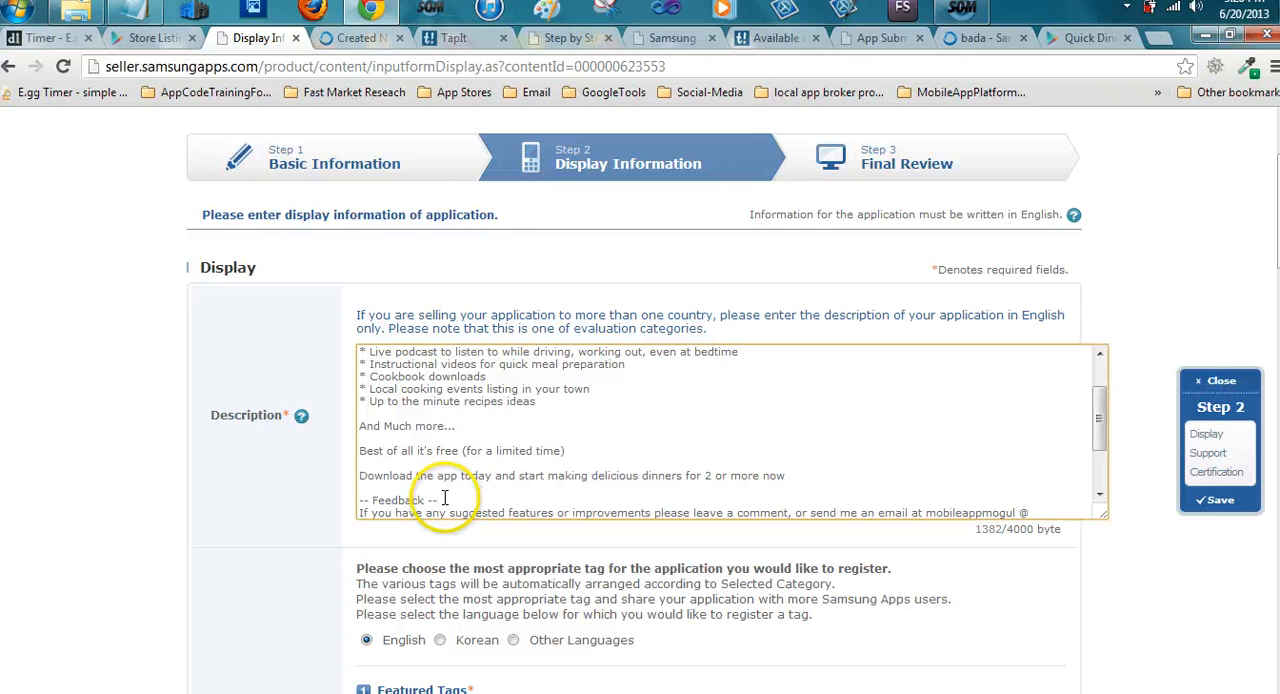
key(BackSpace)
key(BackSpace)
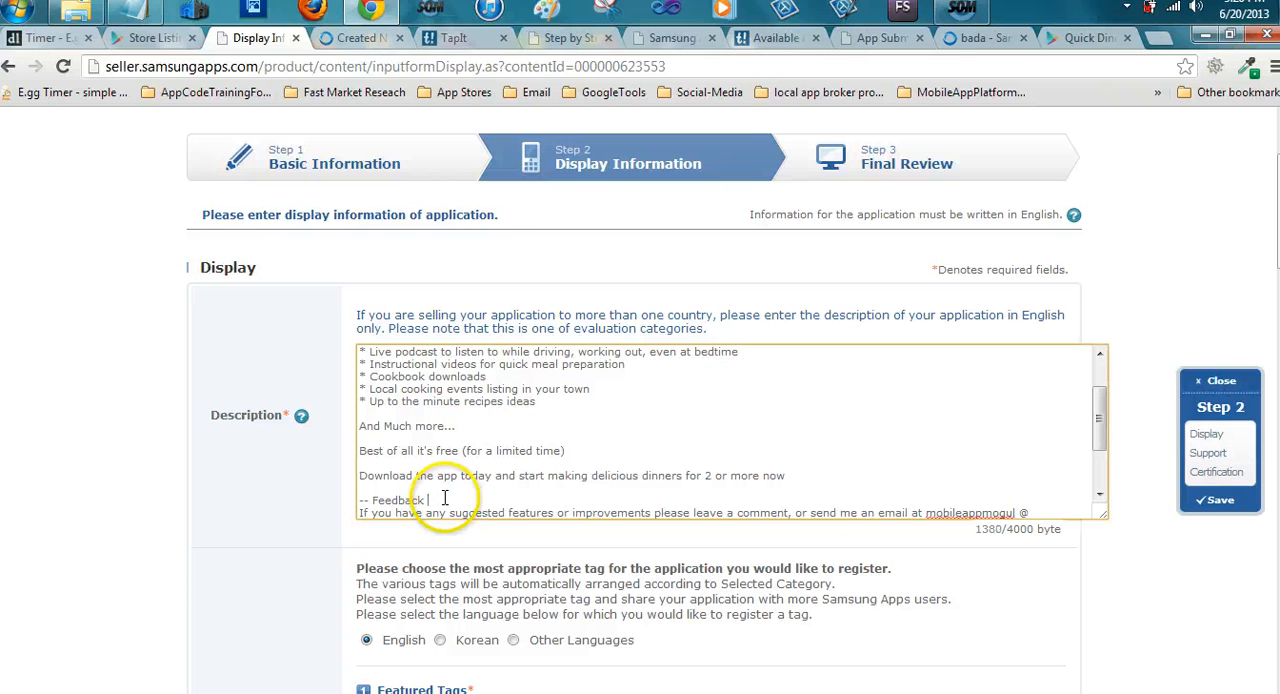
click(373, 500)
key(shift+Down)
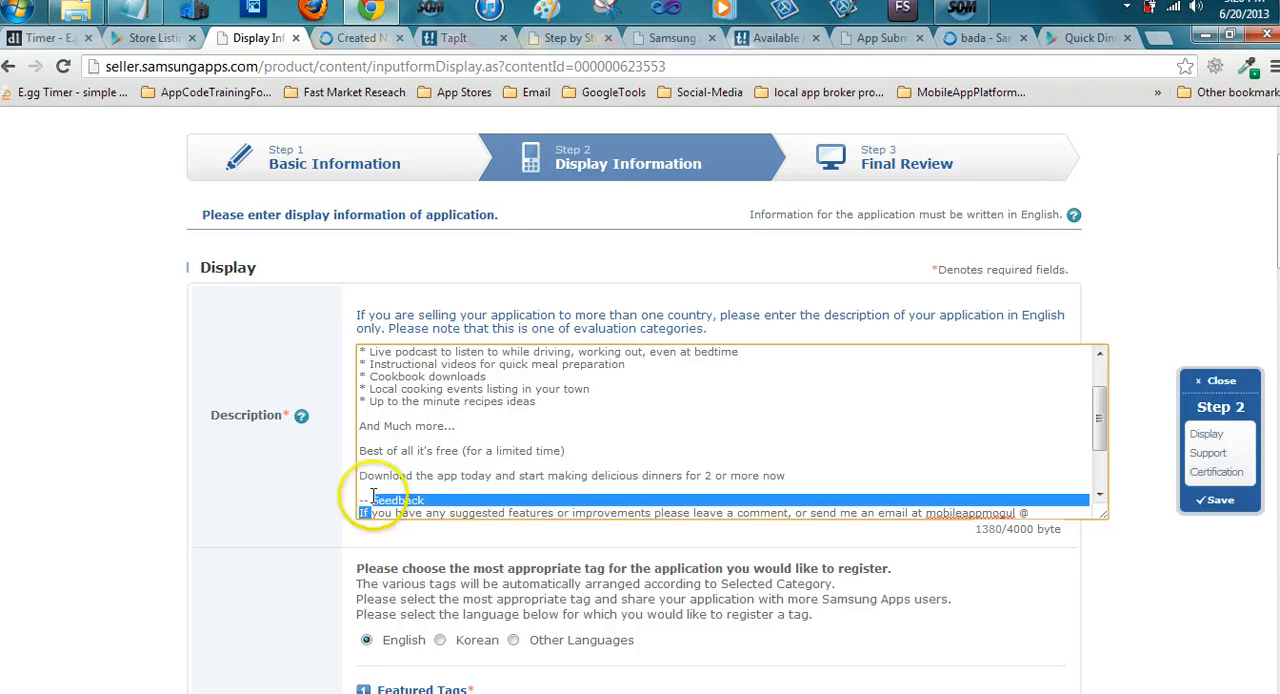
click(370, 507)
key(BackSpace)
key(BackSpace)
key(BackSpace)
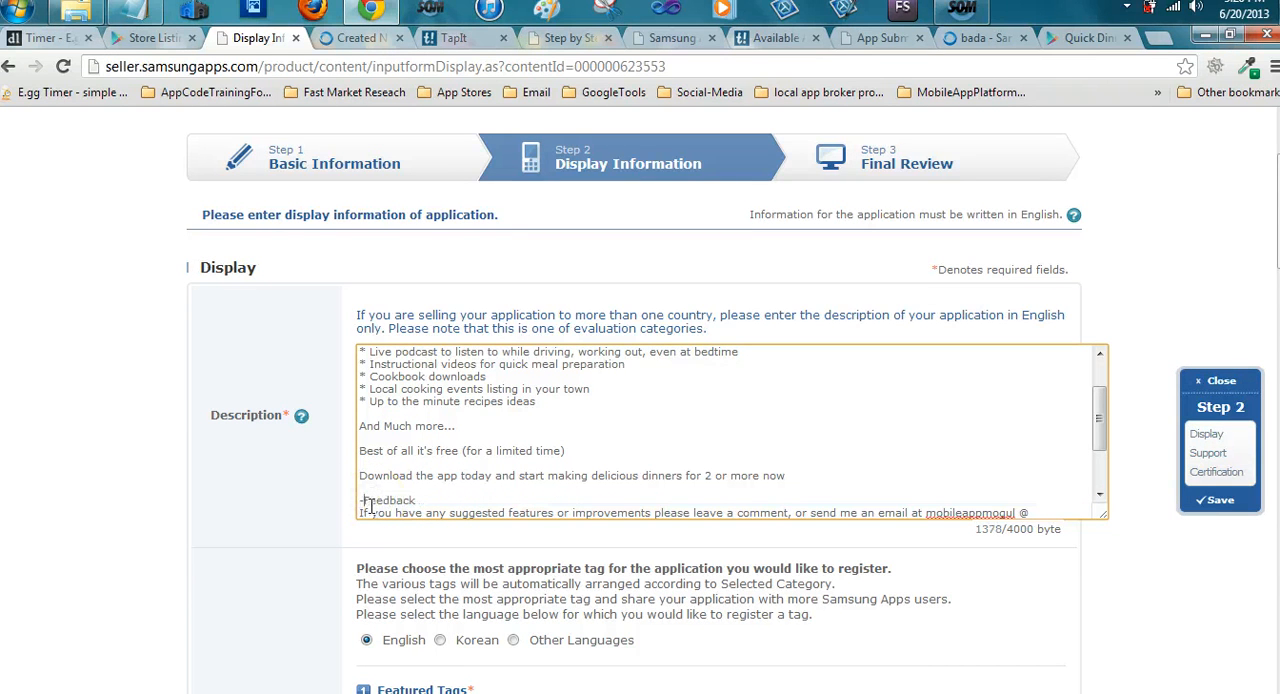
click(285, 484)
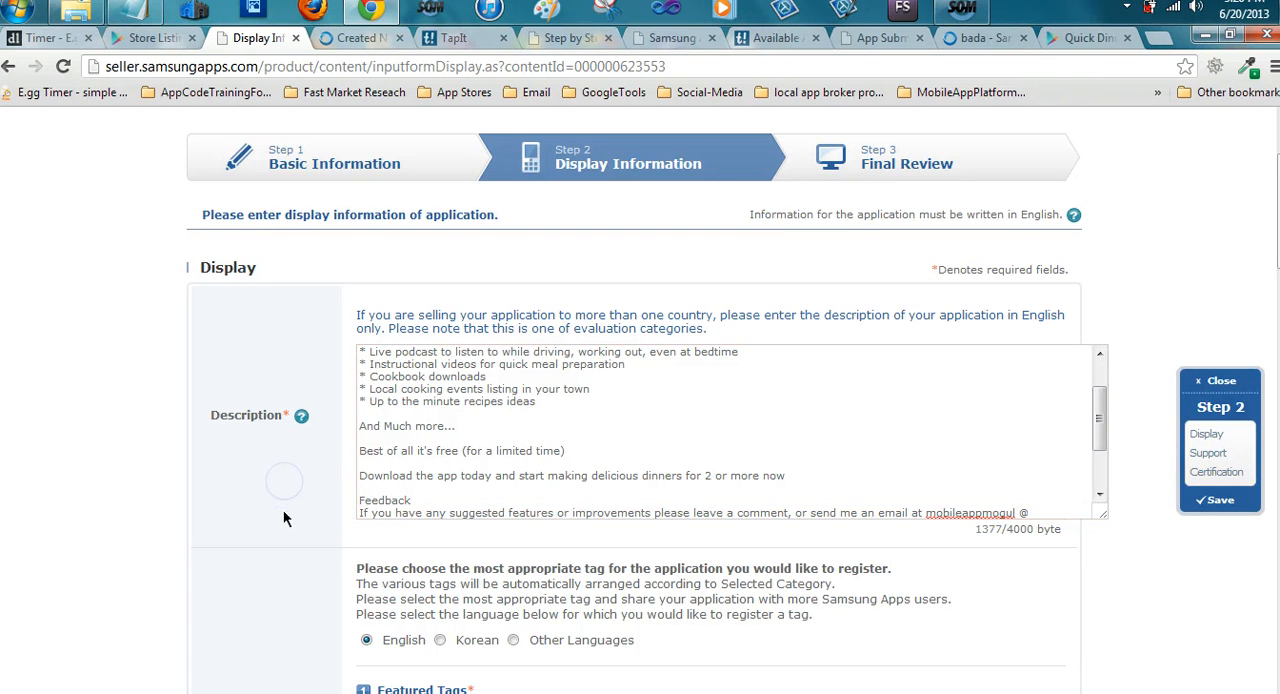
Try again to proceed from Display Information to the Final Review step with the corrected description
scroll(303, 467, down, 3)
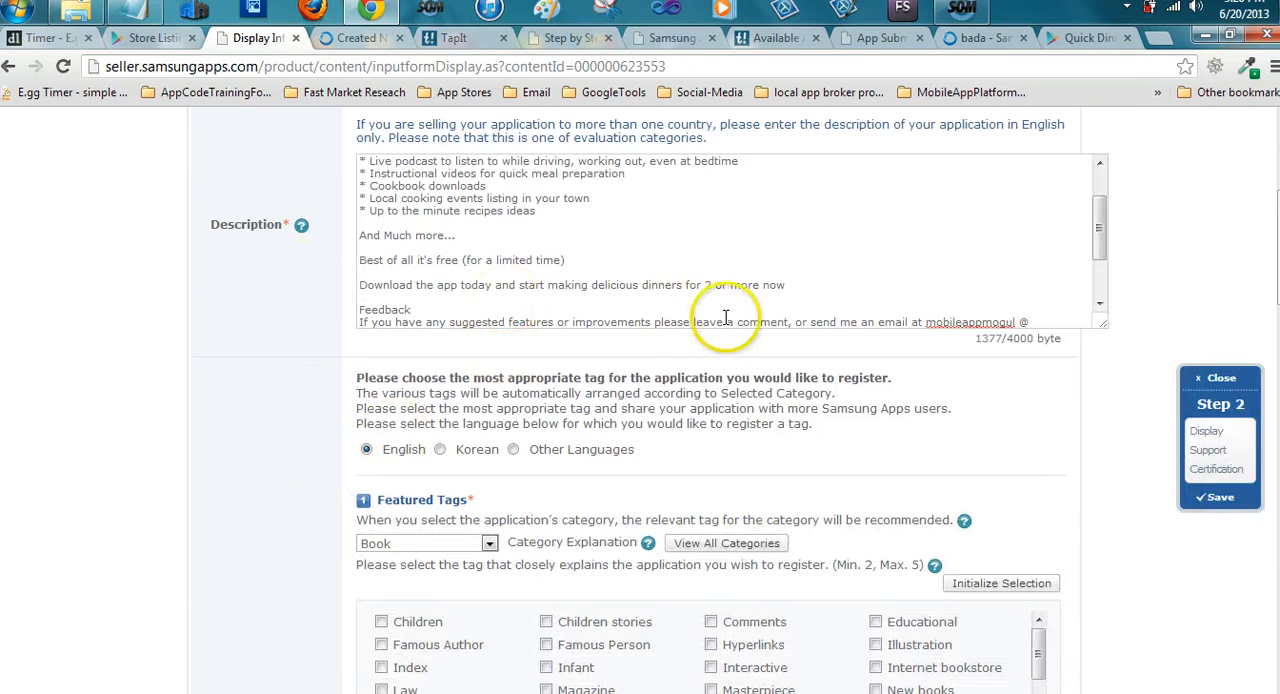
scroll(820, 243, down, 2)
scroll(726, 317, down, 9)
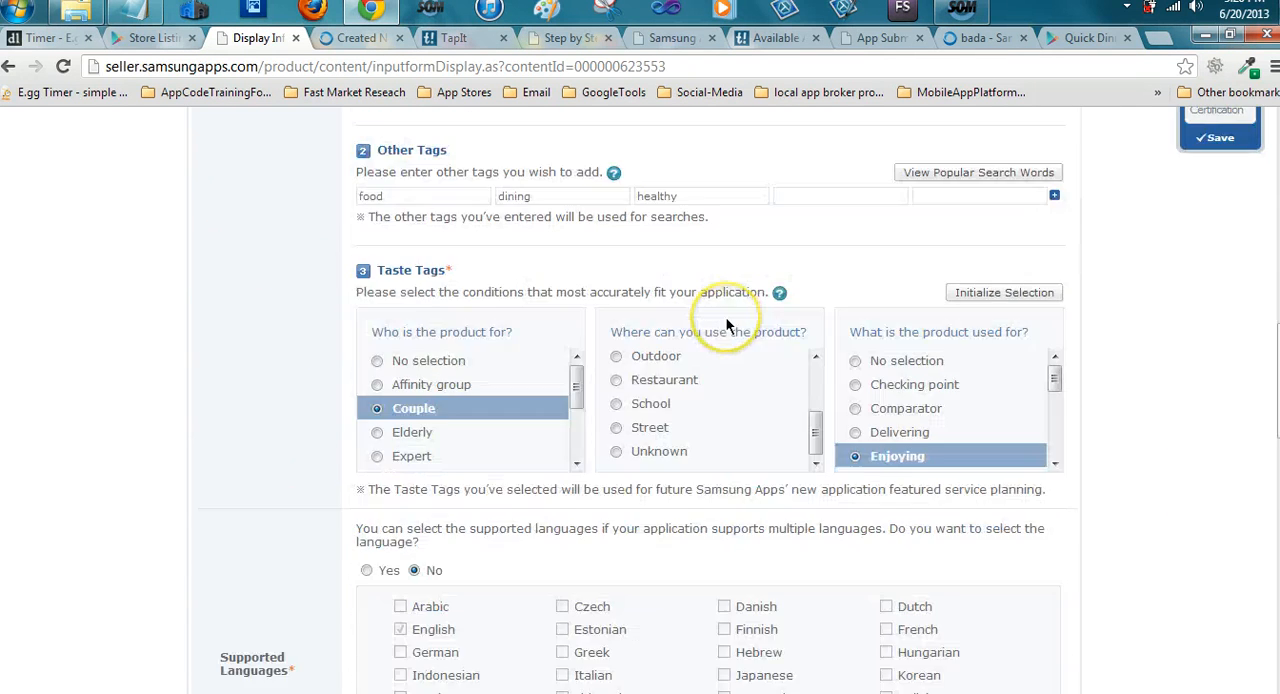
scroll(717, 456, down, 7)
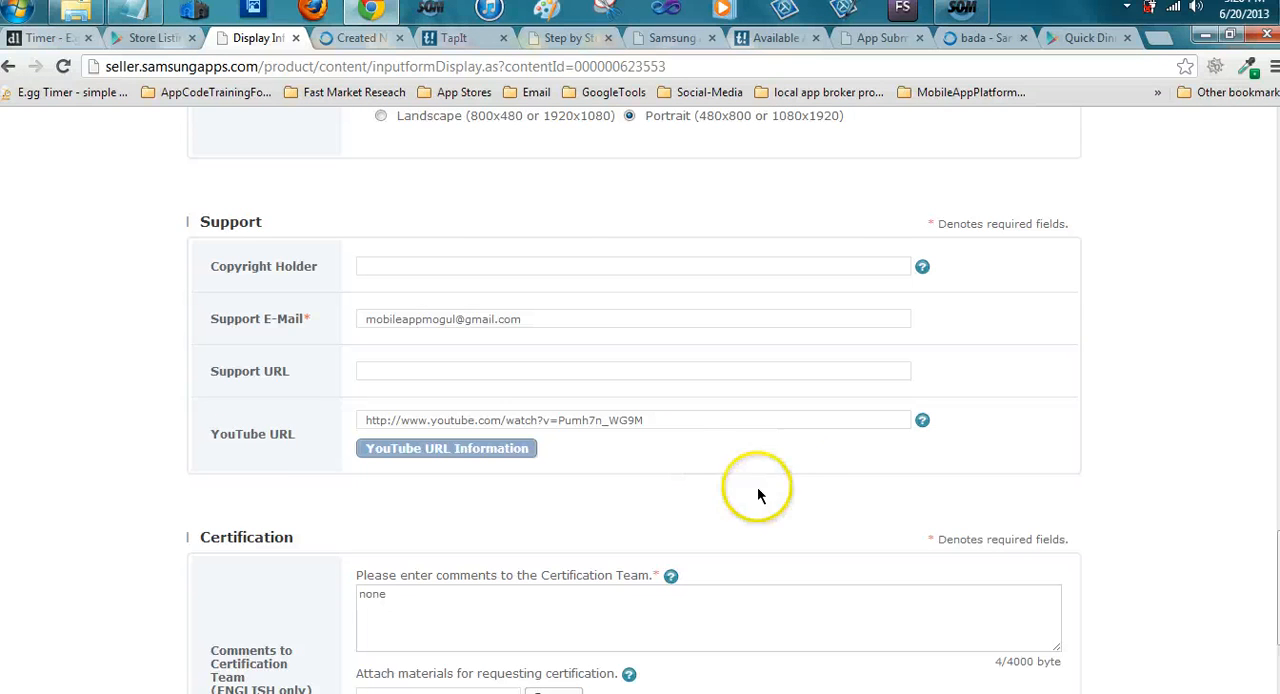
scroll(743, 464, down, 3)
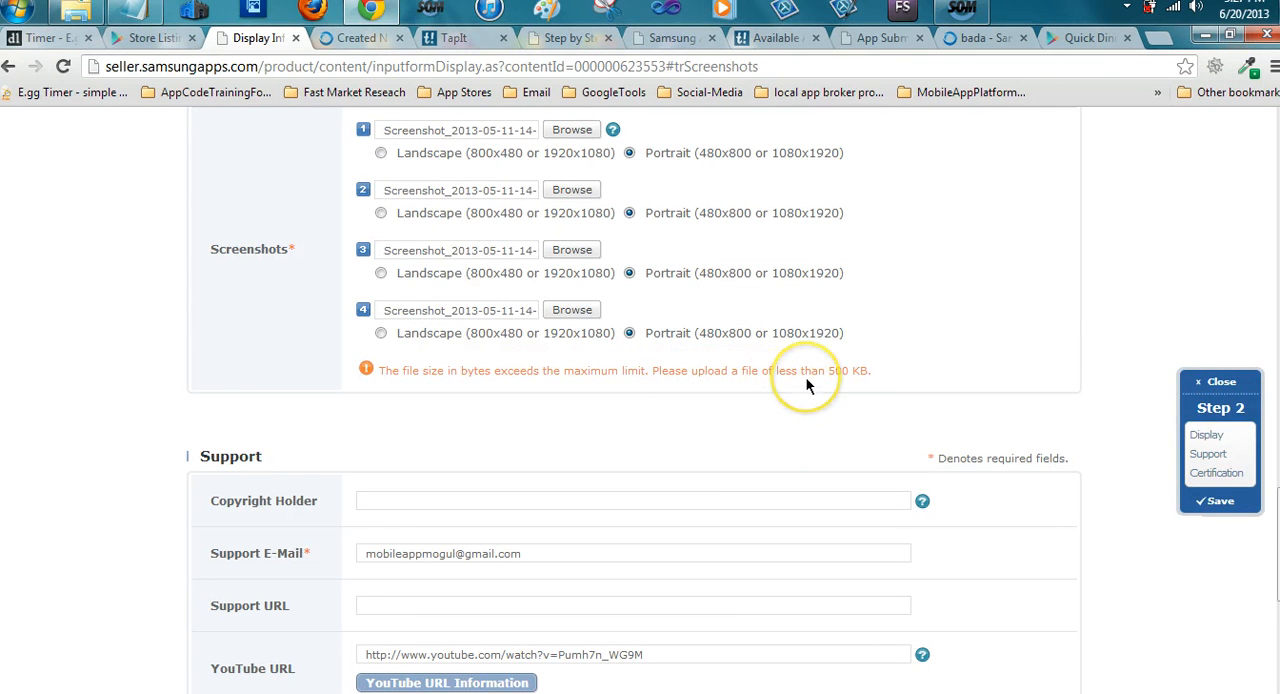
Examine the description, tags and screenshot uploads in the display form for entries that need correction
scroll(806, 380, up, 8)
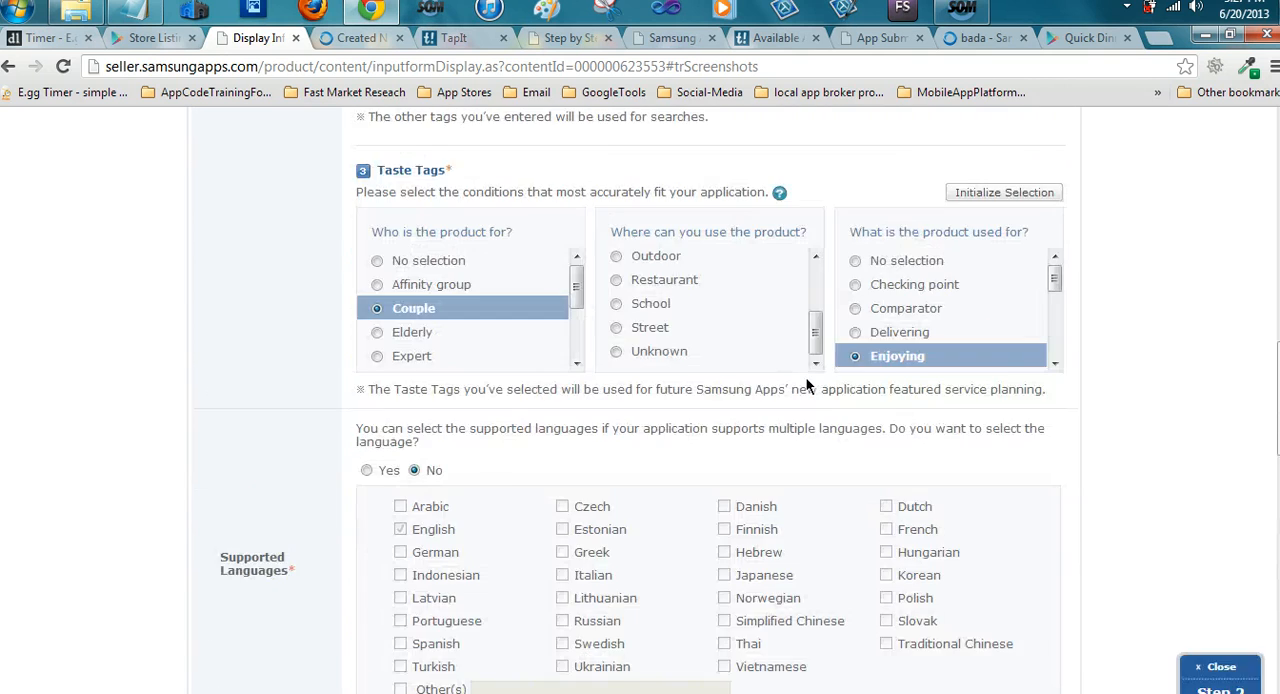
scroll(806, 384, up, 10)
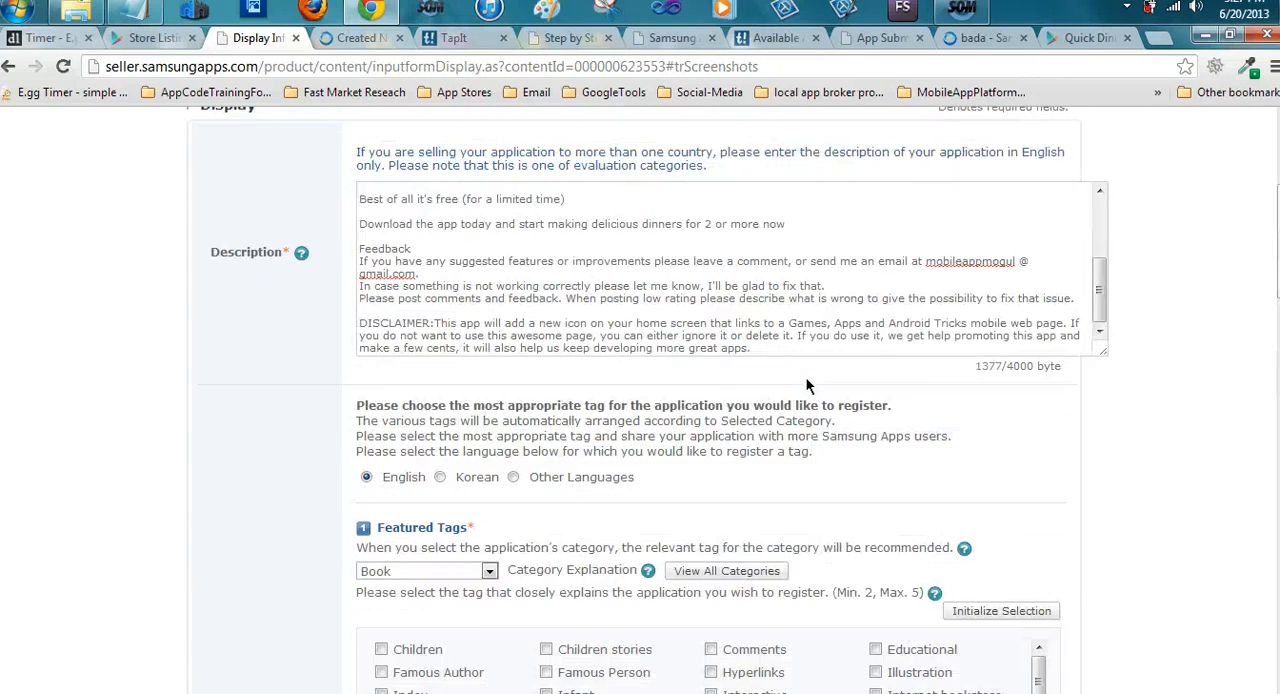
scroll(806, 385, up, 1)
scroll(806, 377, down, 10)
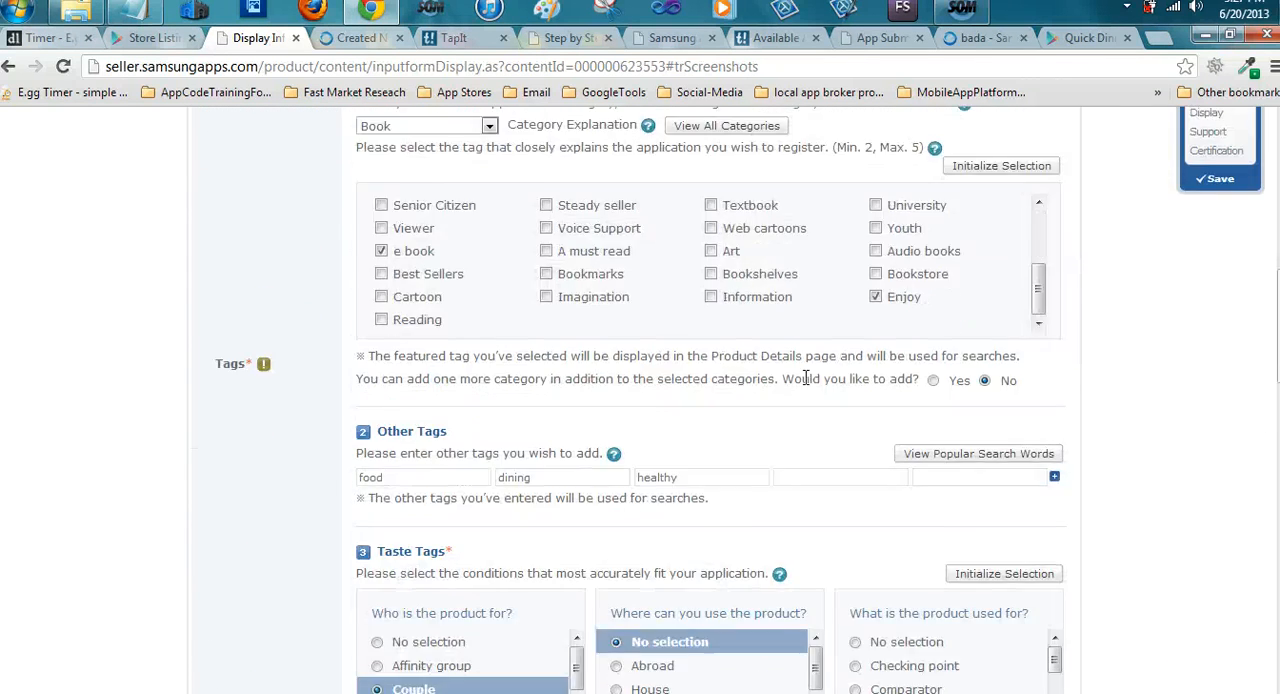
scroll(806, 385, down, 6)
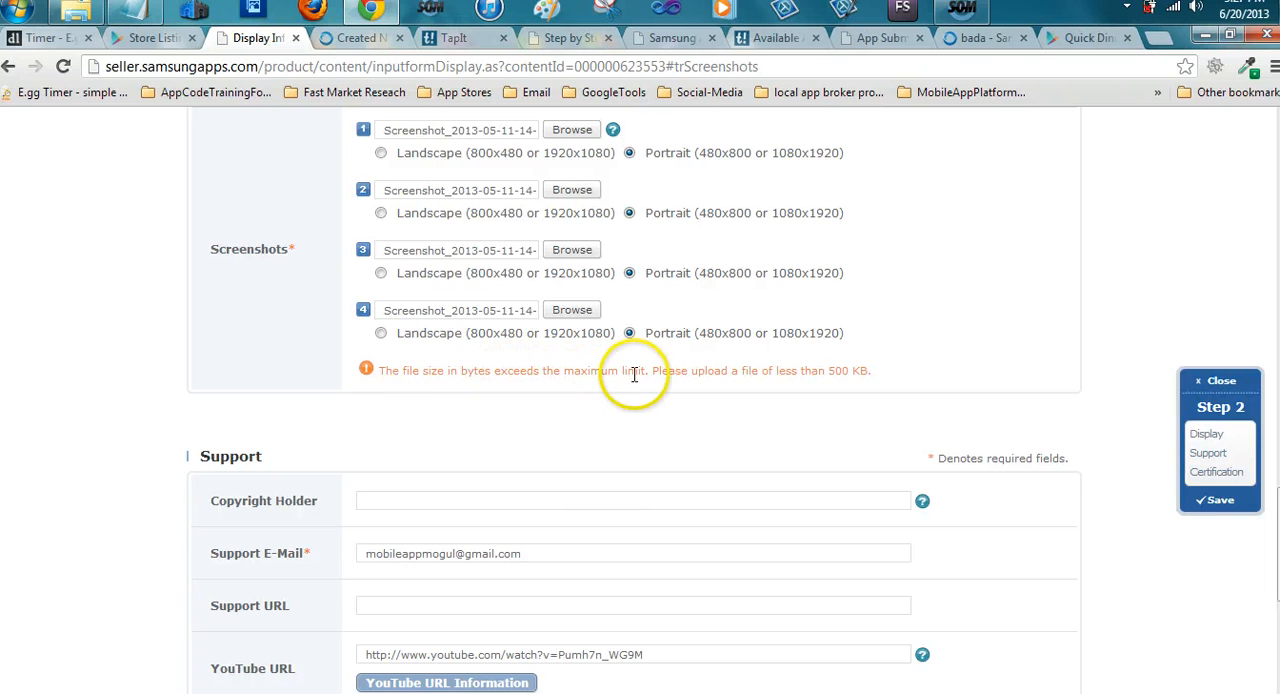
scroll(600, 380, up, 1)
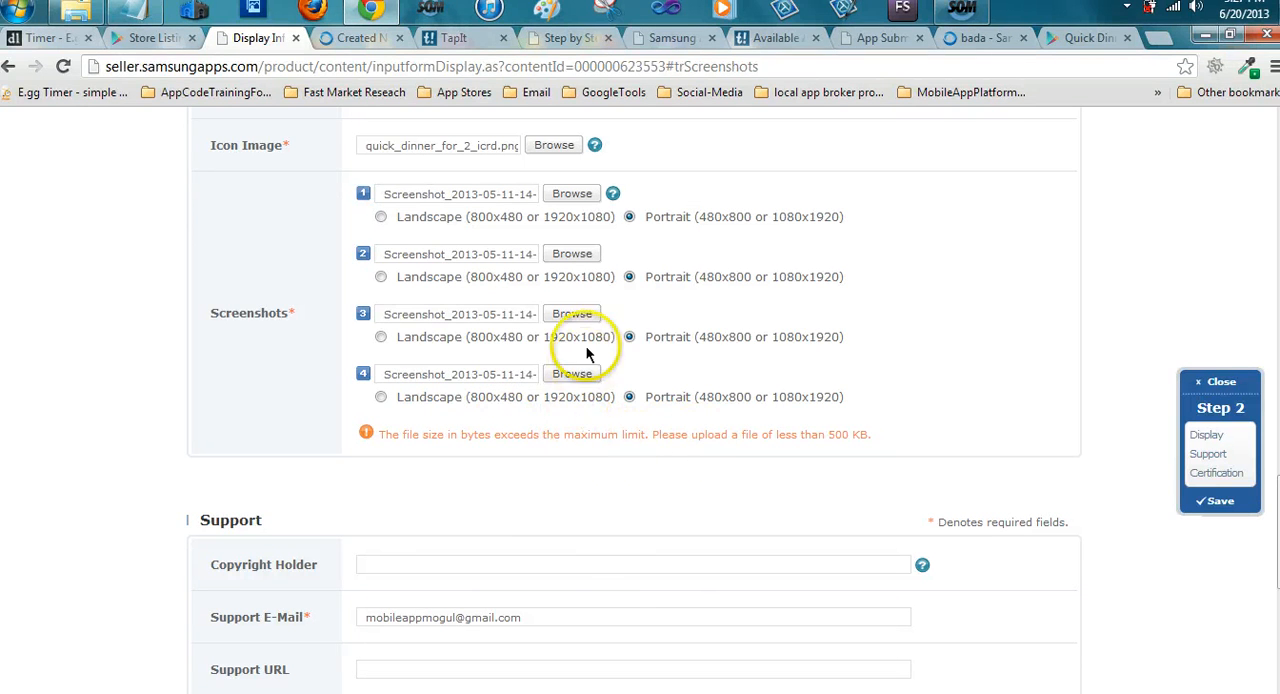
scroll(640, 401, up, 1)
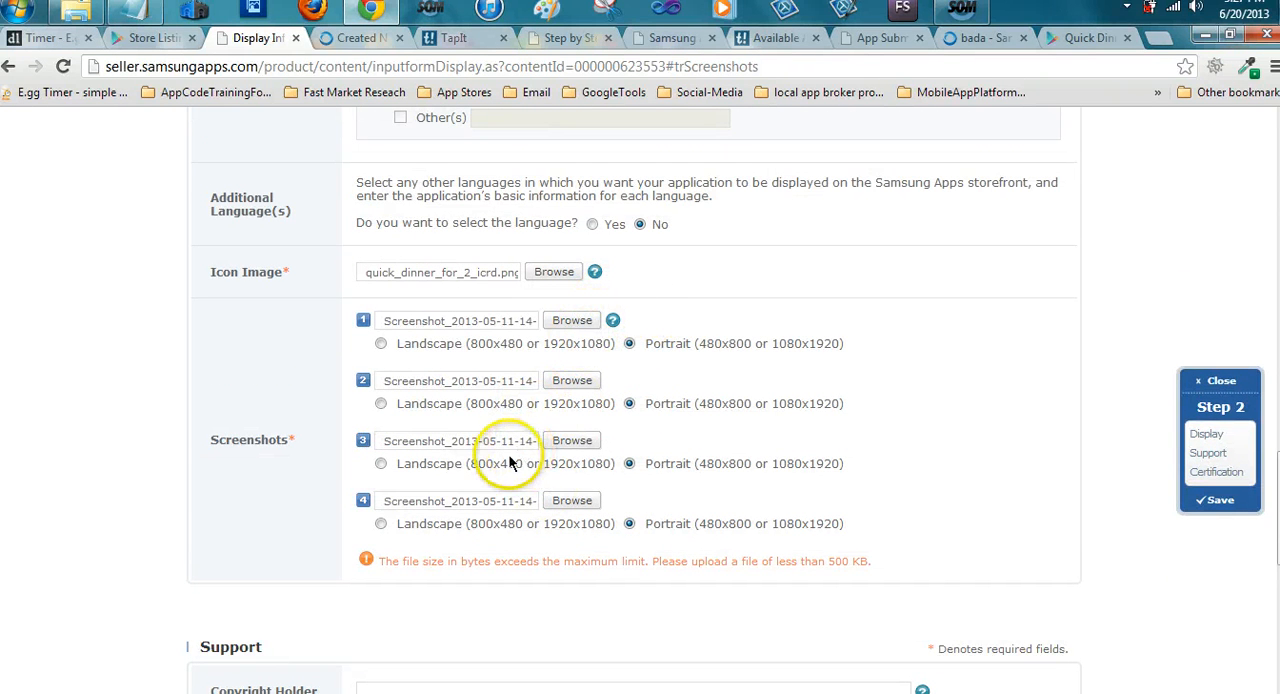
scroll(609, 223, down, 1)
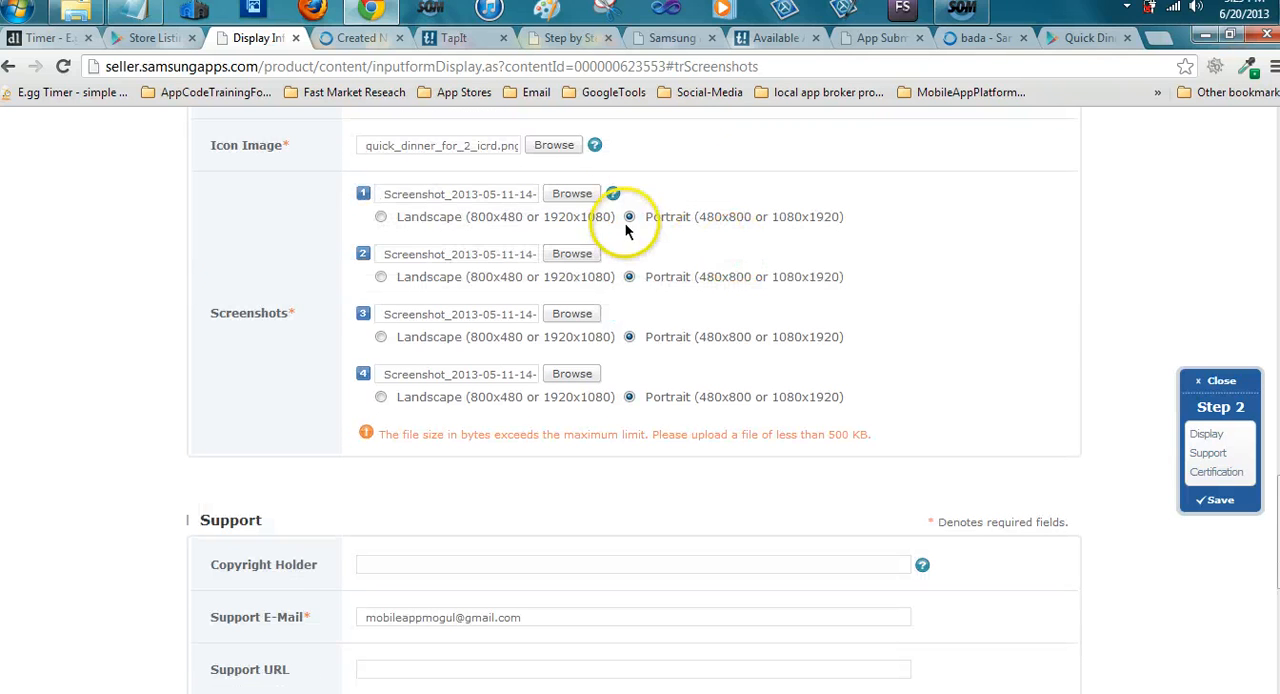
Read the help note on the required dimensions, file size and formats for screenshots
mouse_move(614, 194)
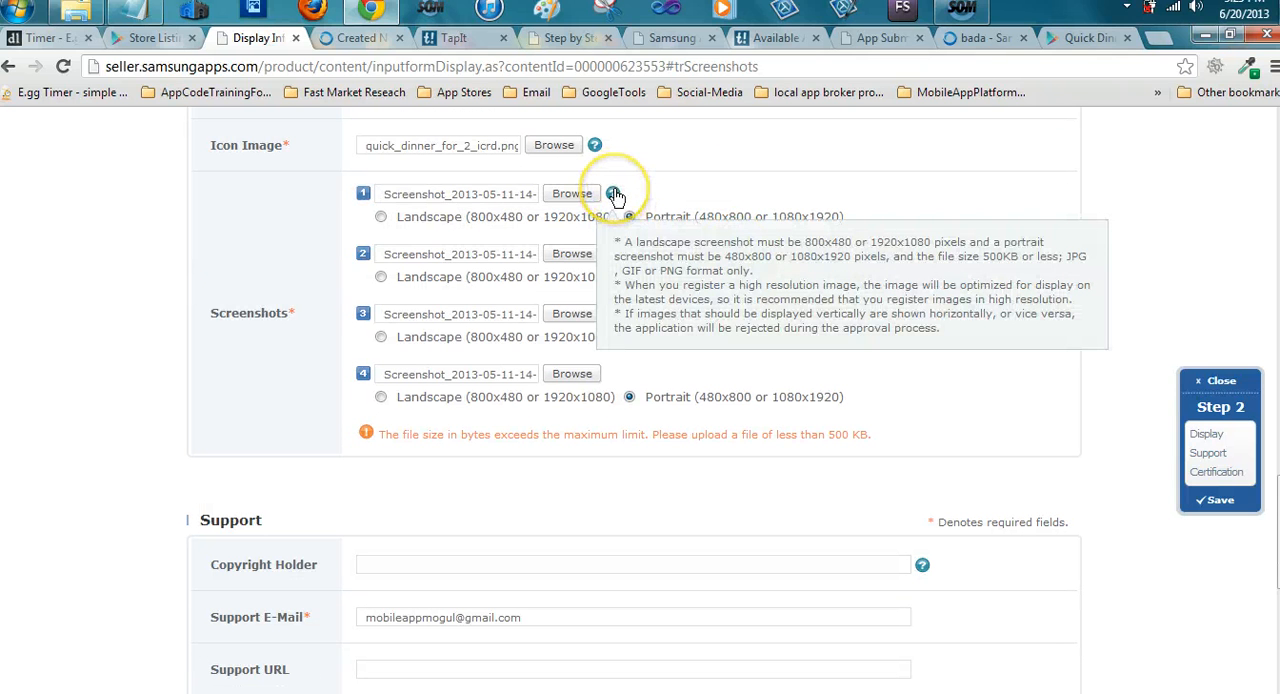
click(614, 194)
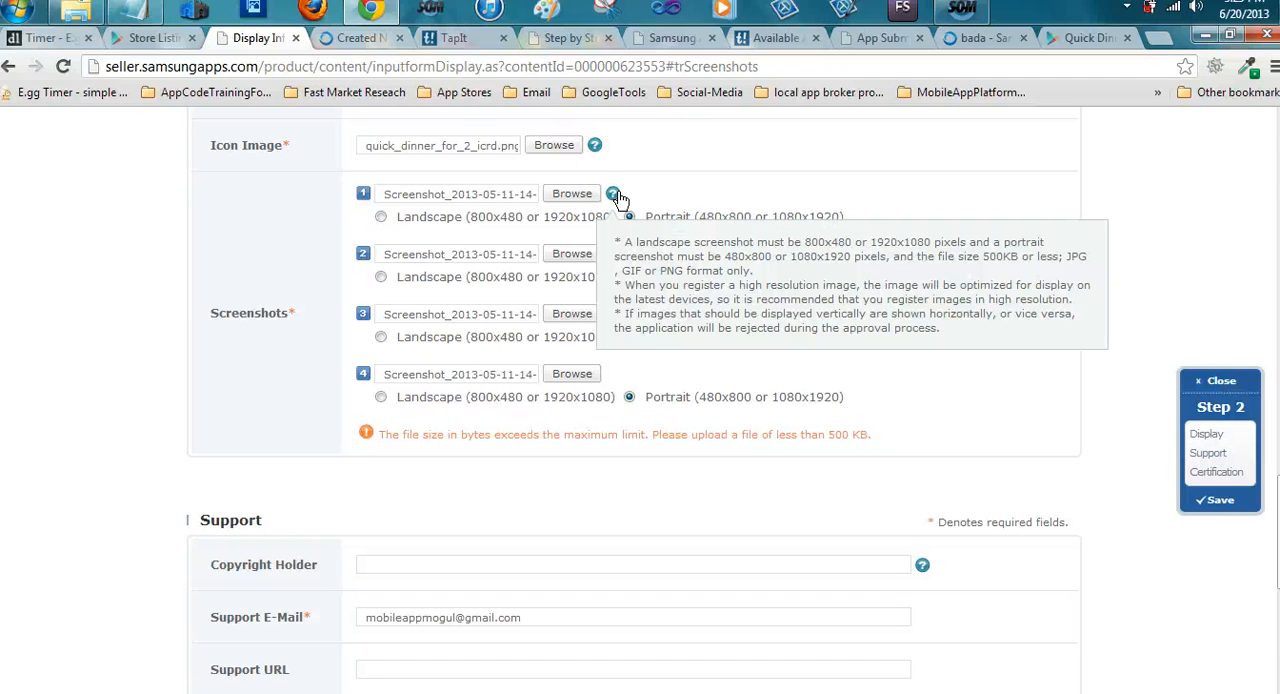
click(615, 194)
click(614, 195)
click(634, 267)
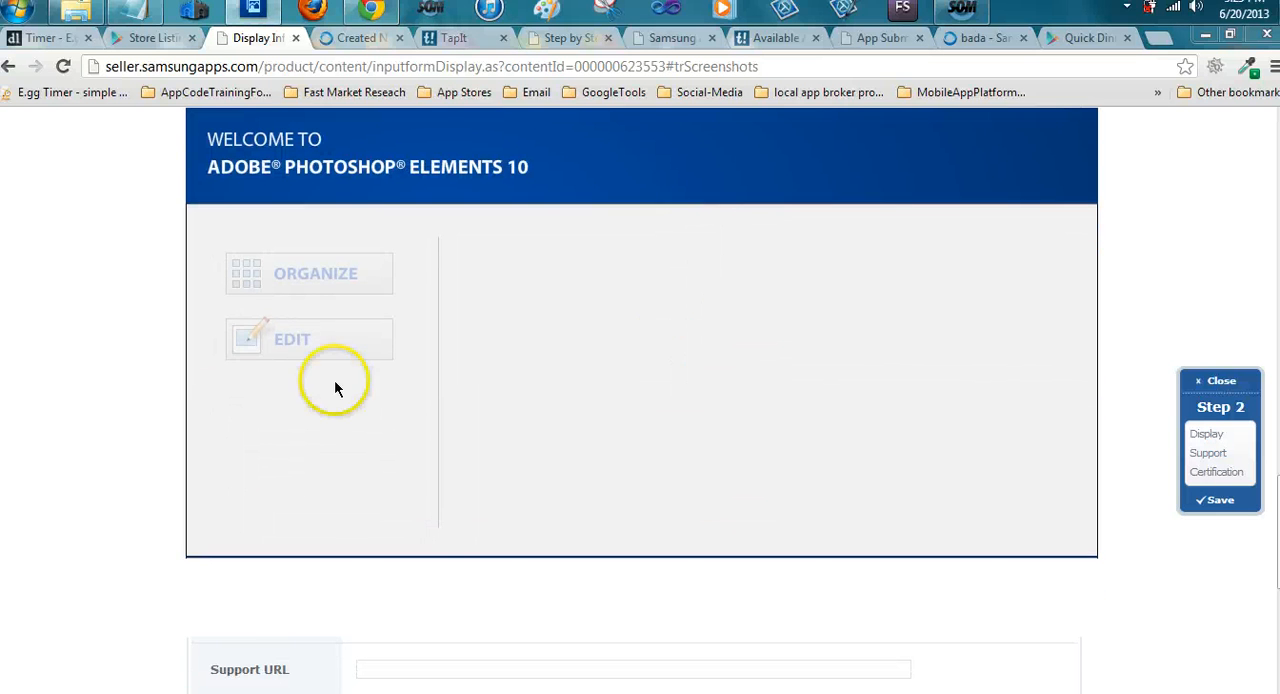
Open the Edit workspace from the Photoshop Elements 10 welcome screen
click(298, 332)
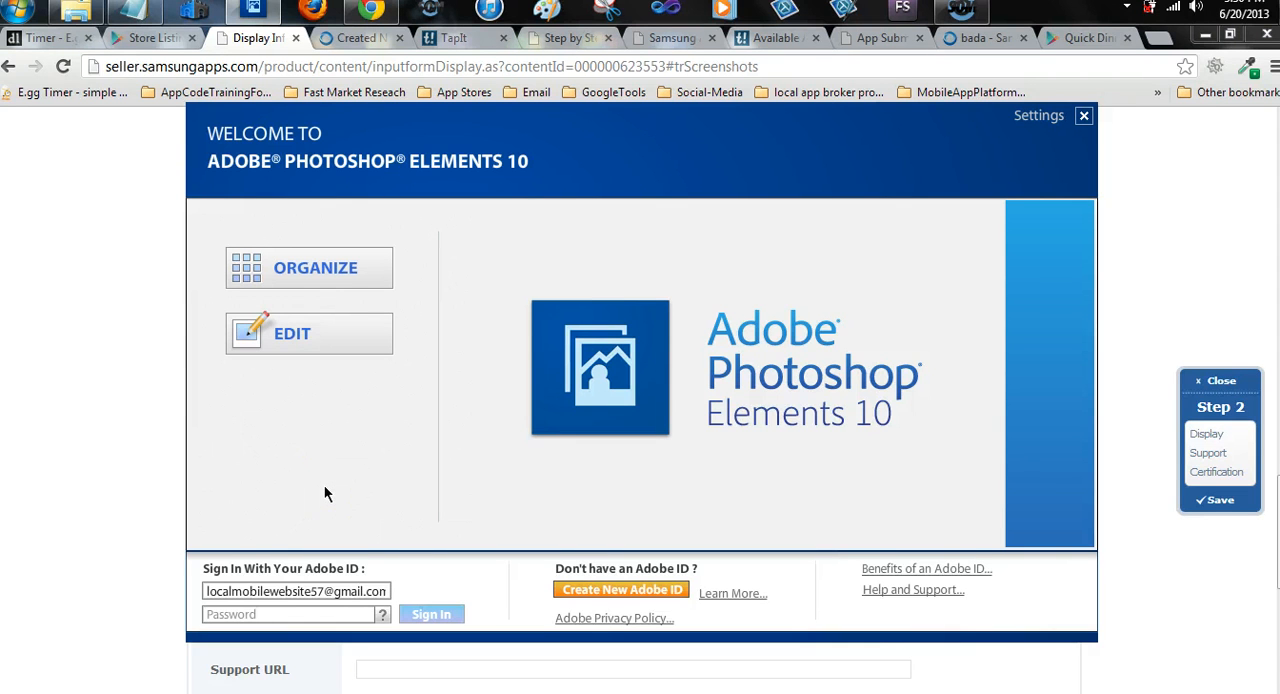
click(296, 332)
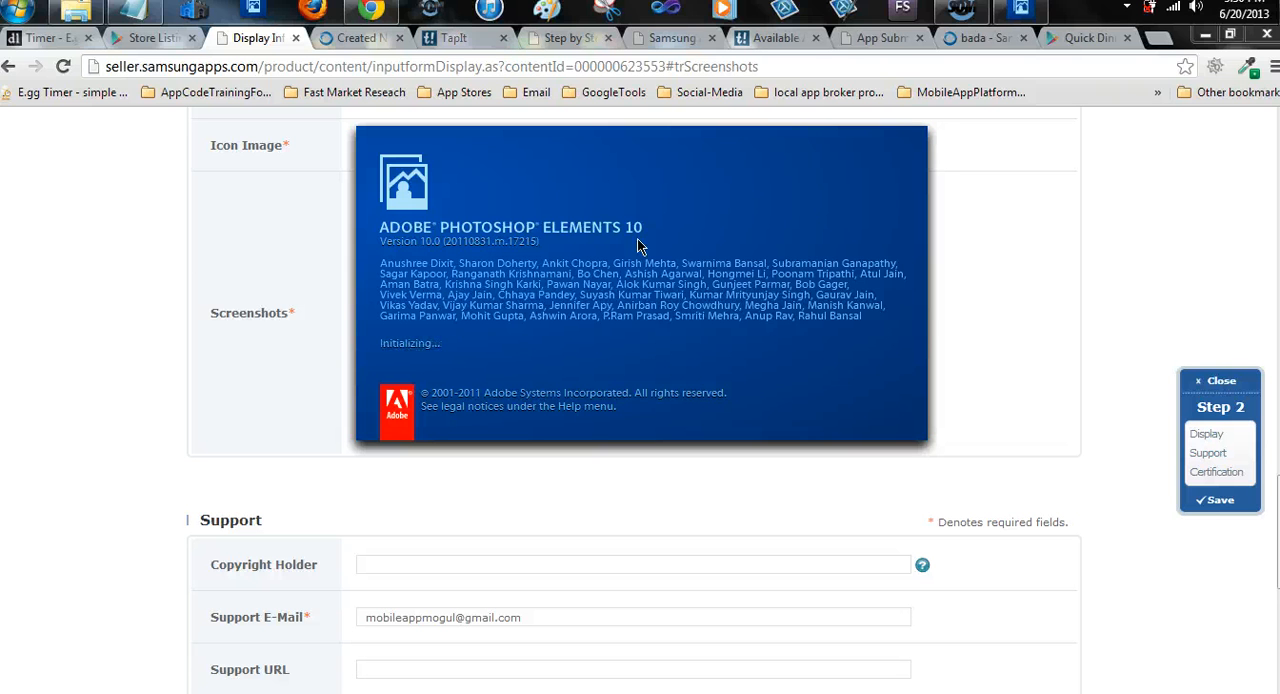
click(616, 318)
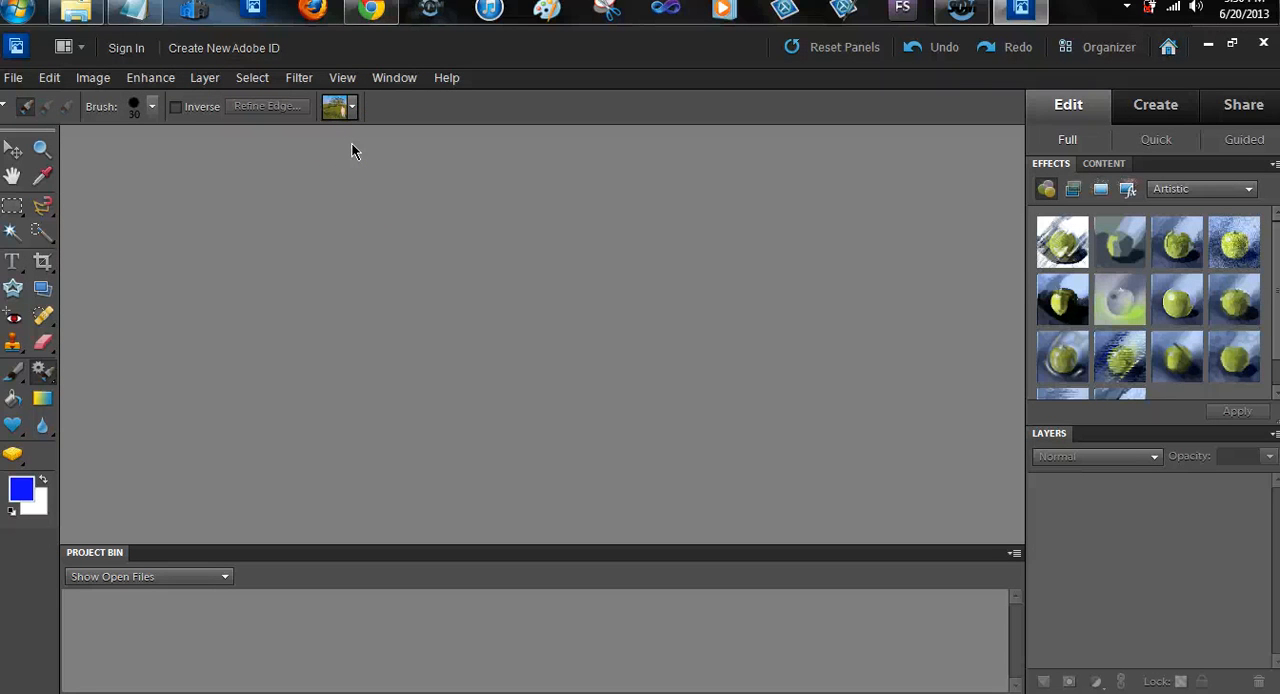
click(352, 113)
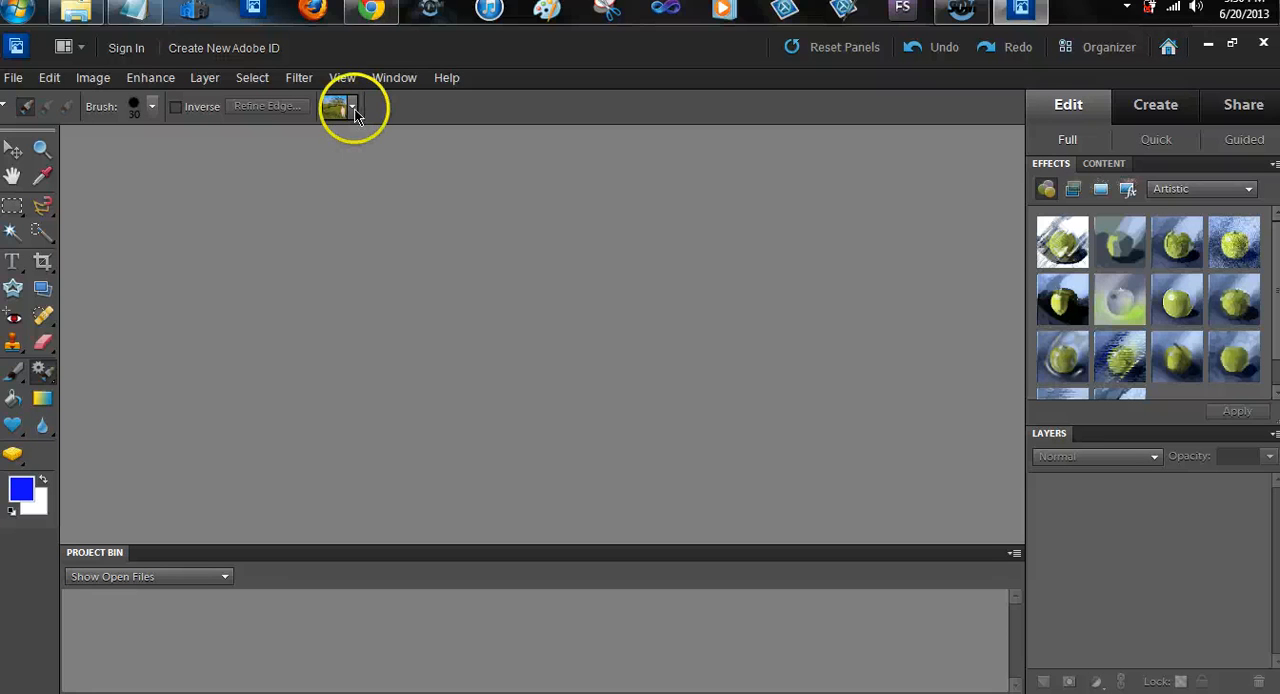
Set up Process Multiple Files with the Quick Dinner Recipe Screenshots folder as source and GIF as the output file type
click(14, 77)
click(64, 382)
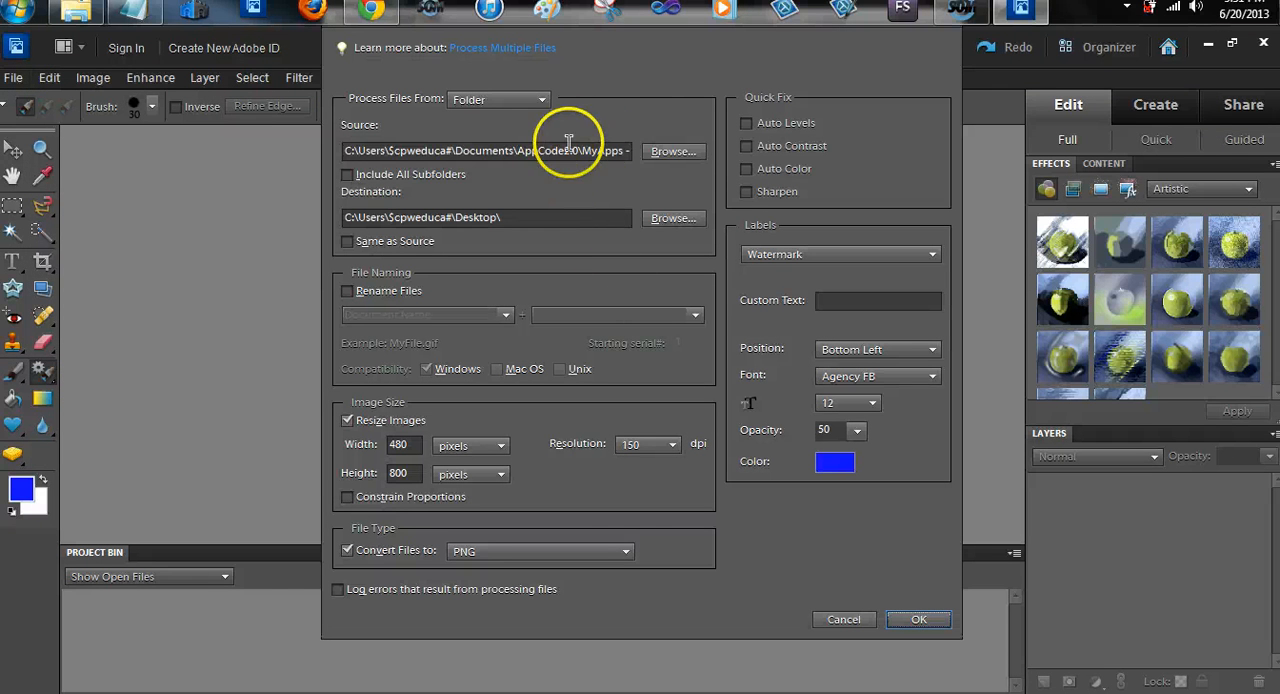
click(686, 150)
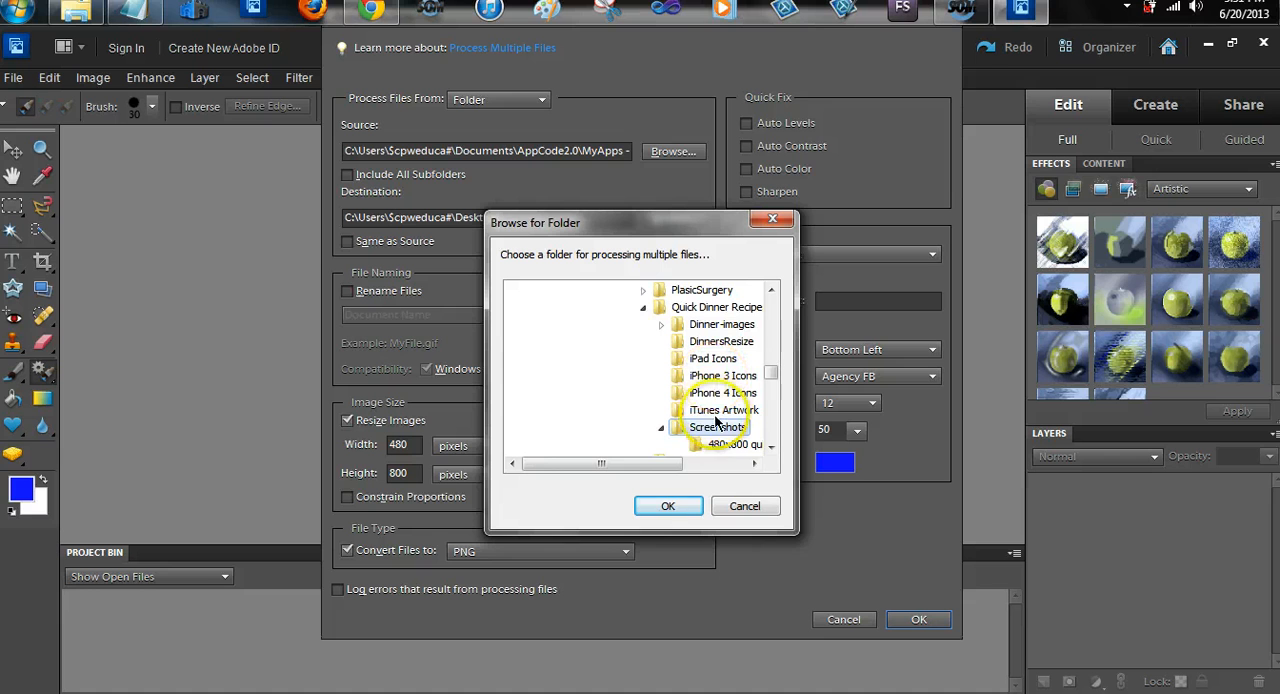
click(677, 507)
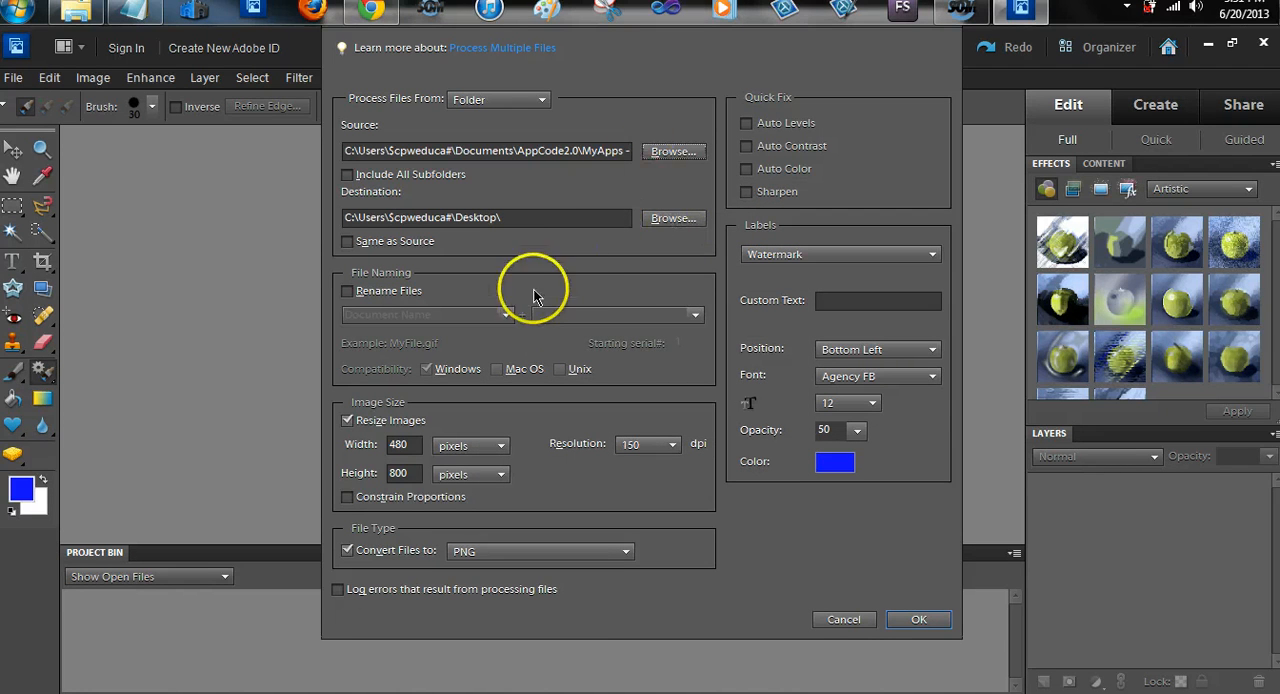
click(625, 552)
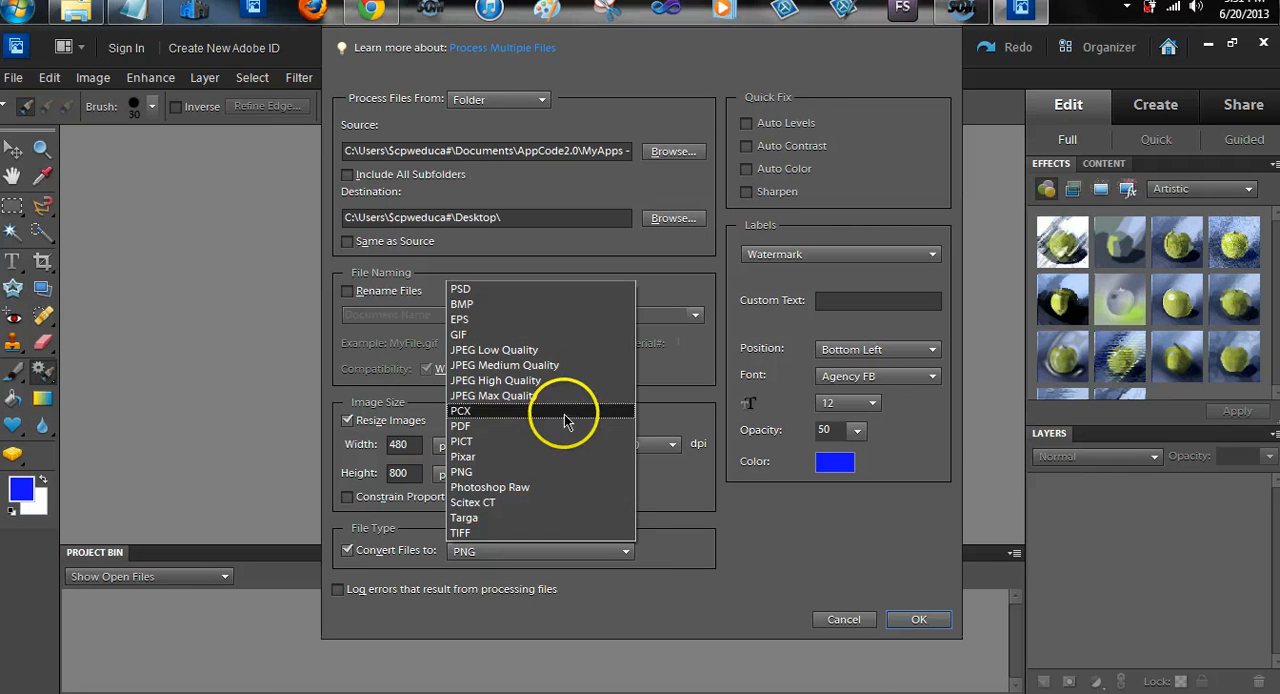
click(566, 335)
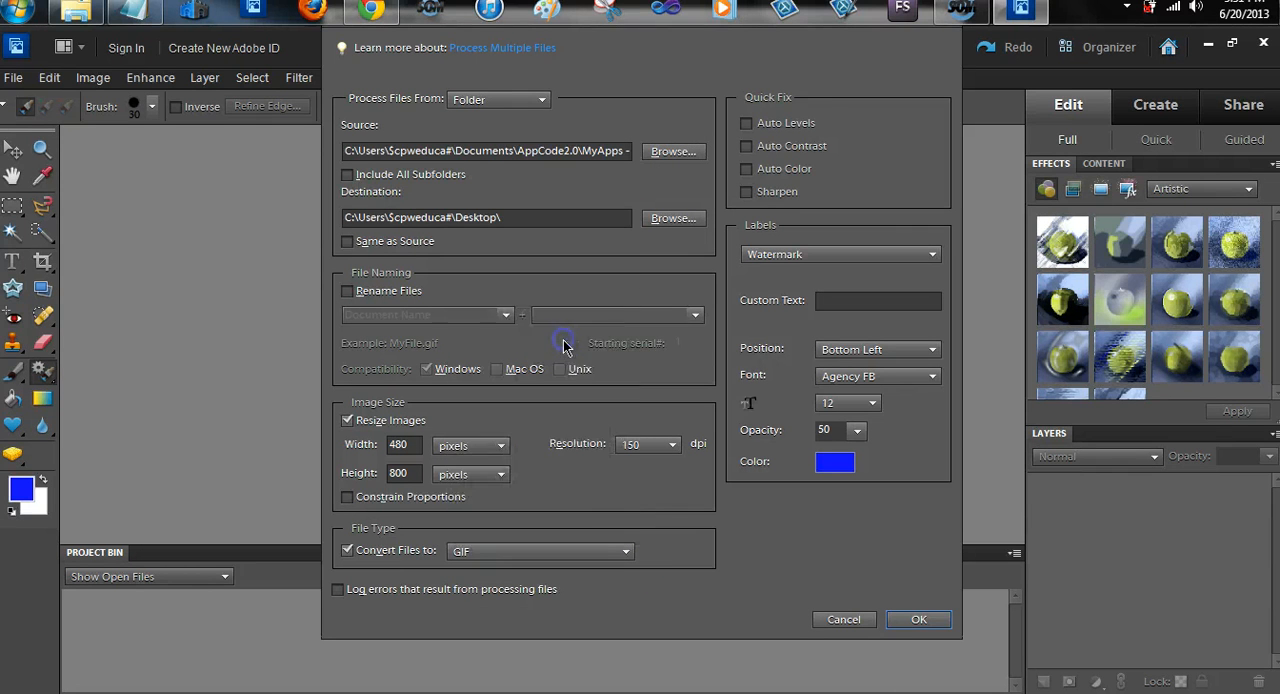
Run the batch conversion of the screenshots to 480 x 800 pixel GIF files and leave Photoshop Elements for the desktop
click(922, 621)
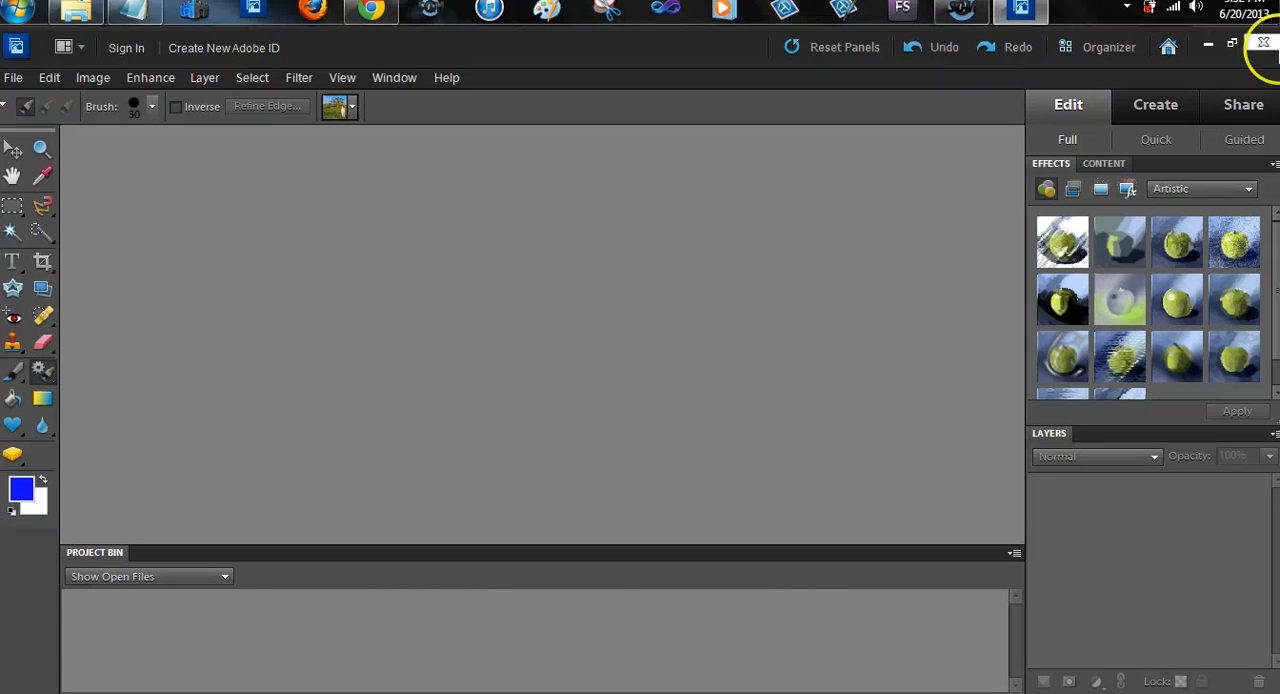
click(1265, 44)
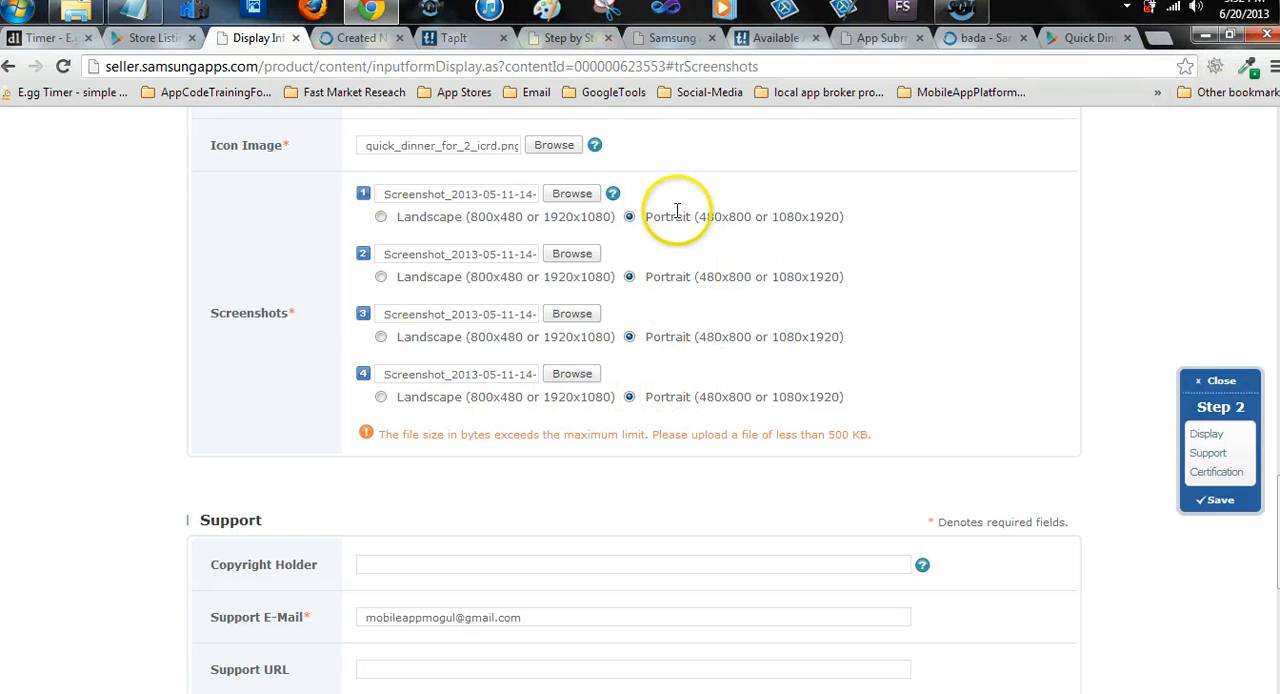
click(1204, 40)
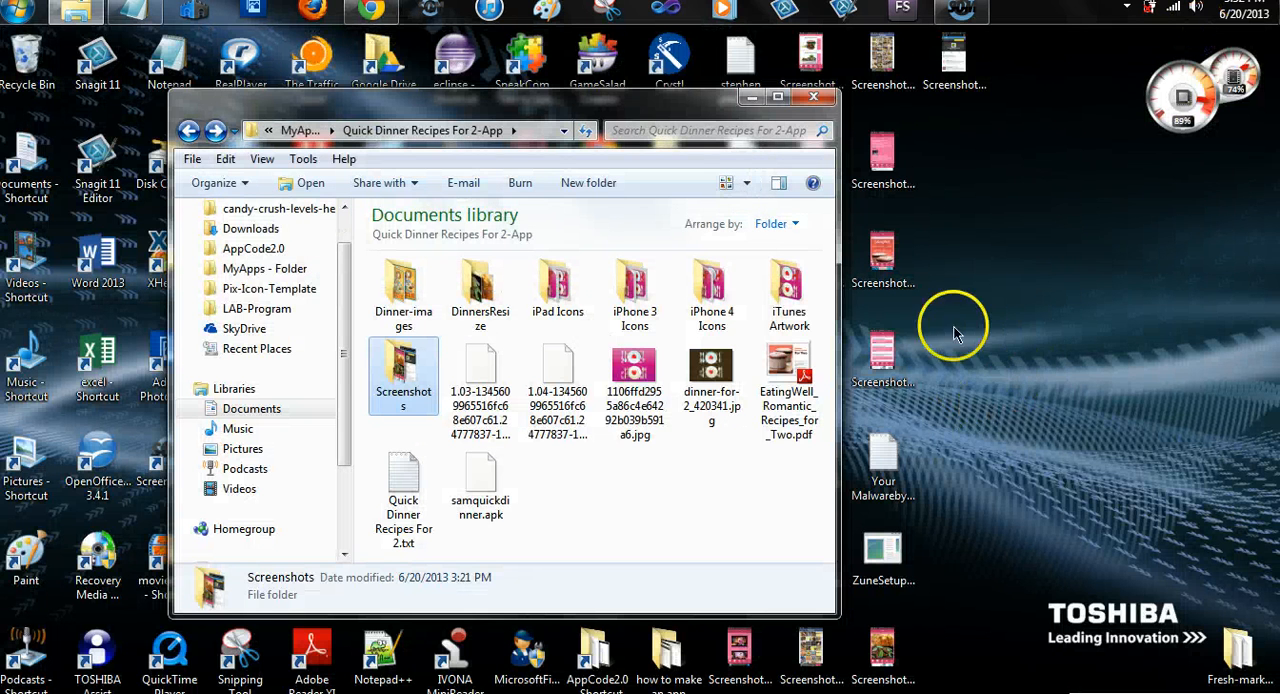
Create a folder named gif480x800 quick diet on the desktop
right_click(983, 298)
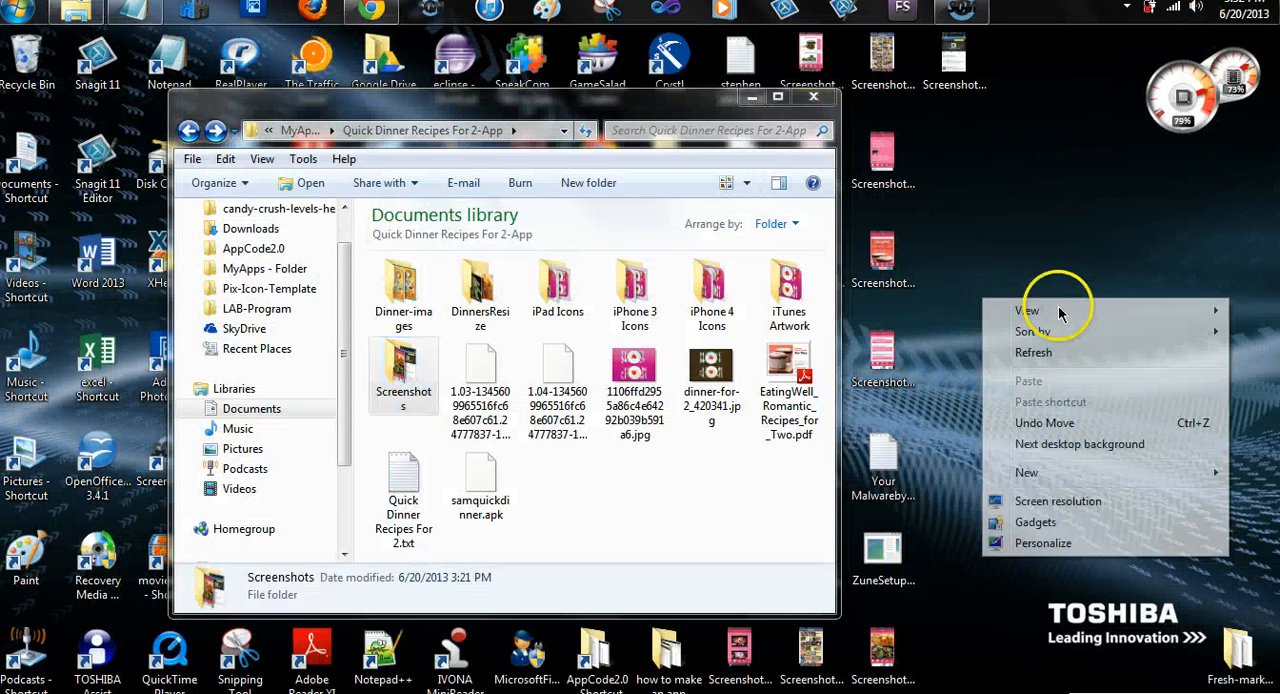
click(1040, 471)
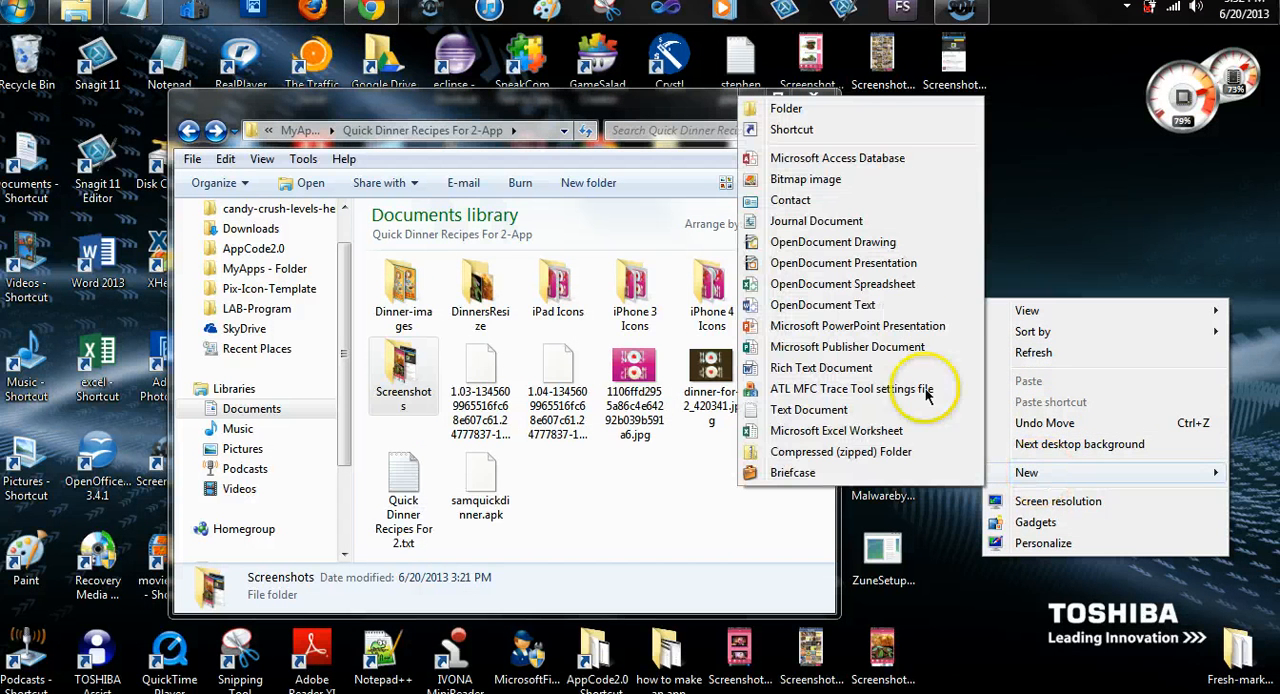
click(883, 113)
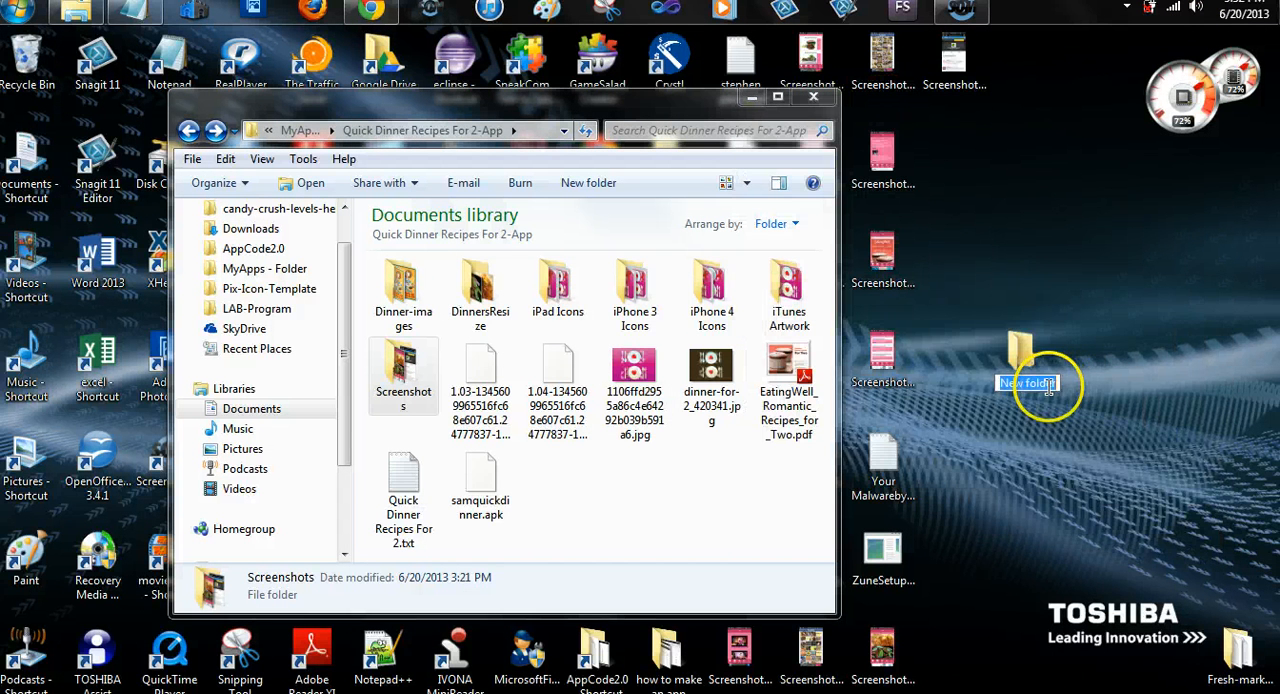
text(gif)
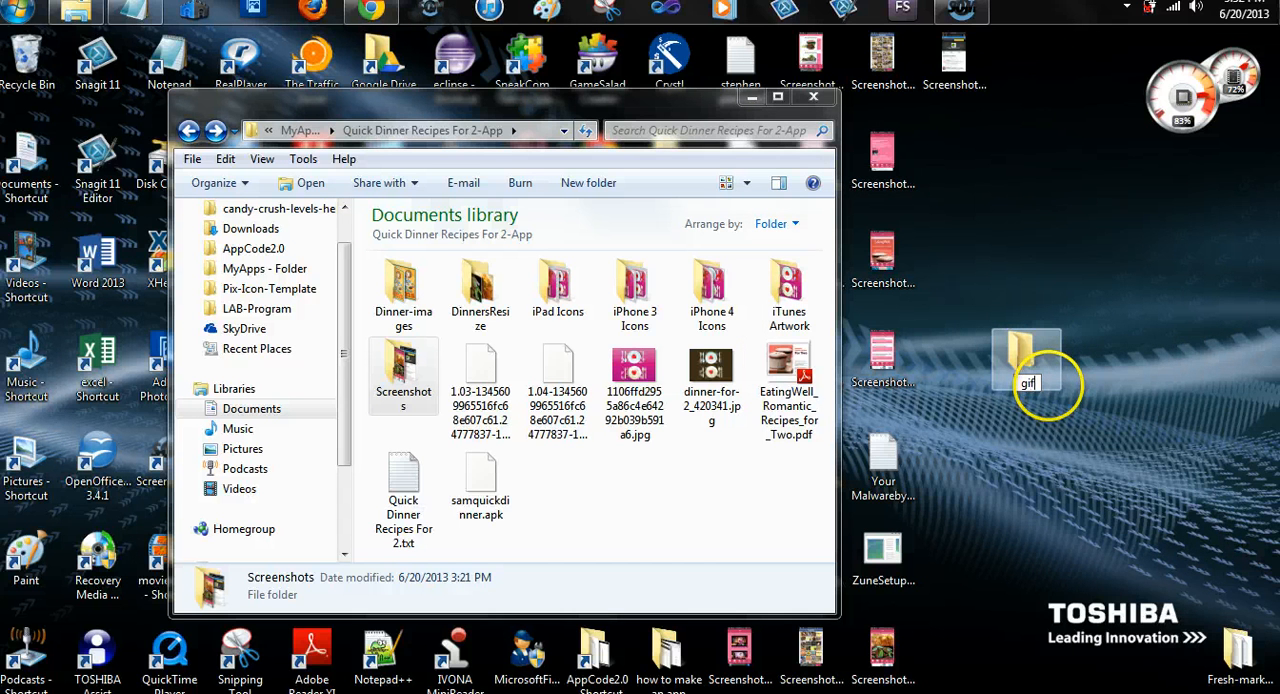
text(480)
key(Return)
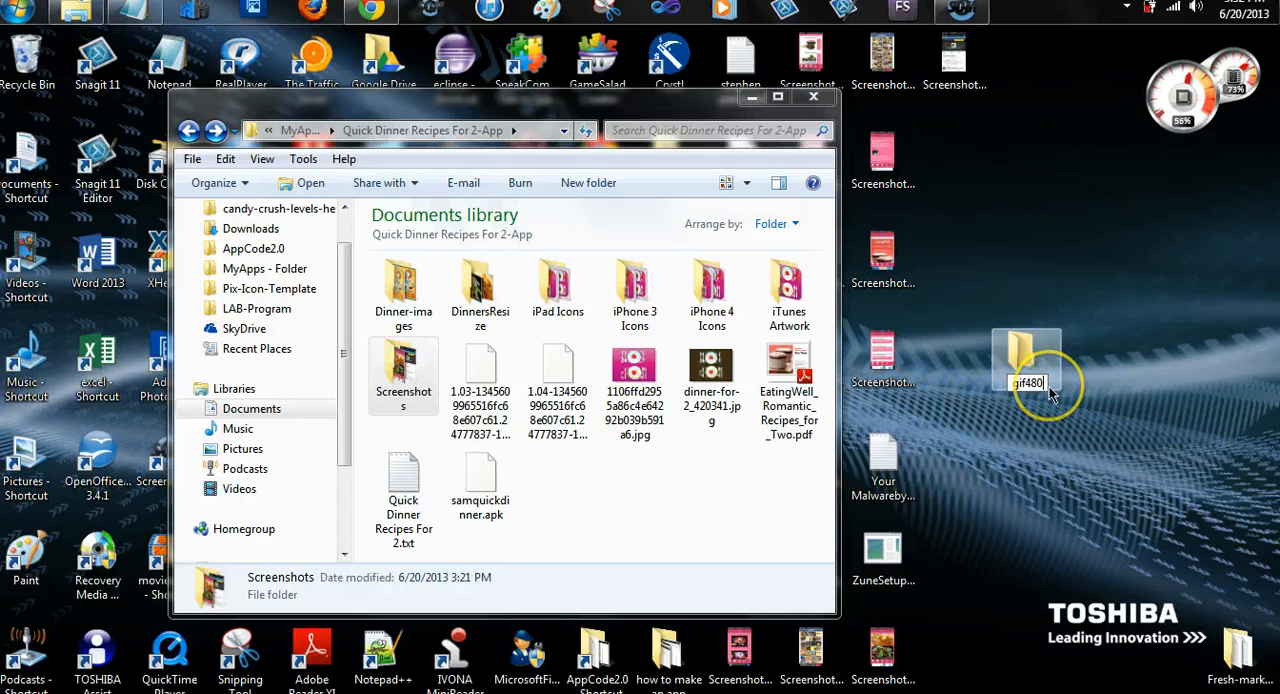
text(x80)
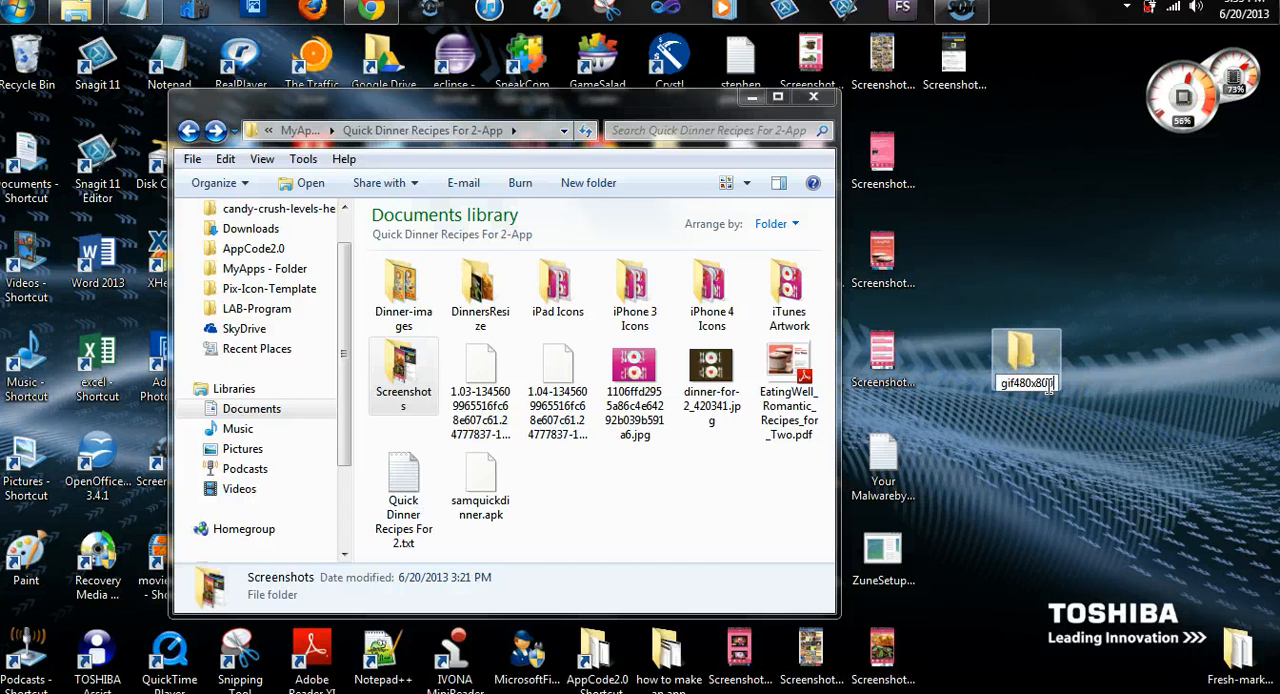
text(0)
text( quick diet)
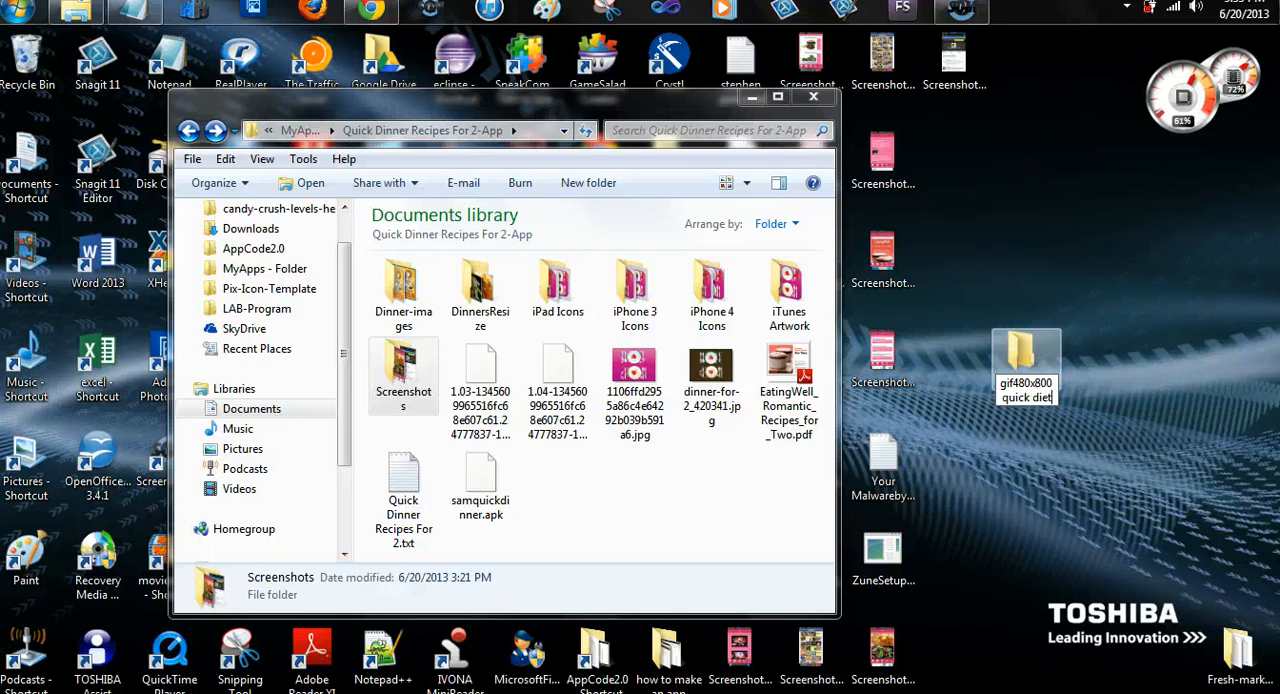
click(1071, 480)
click(1071, 266)
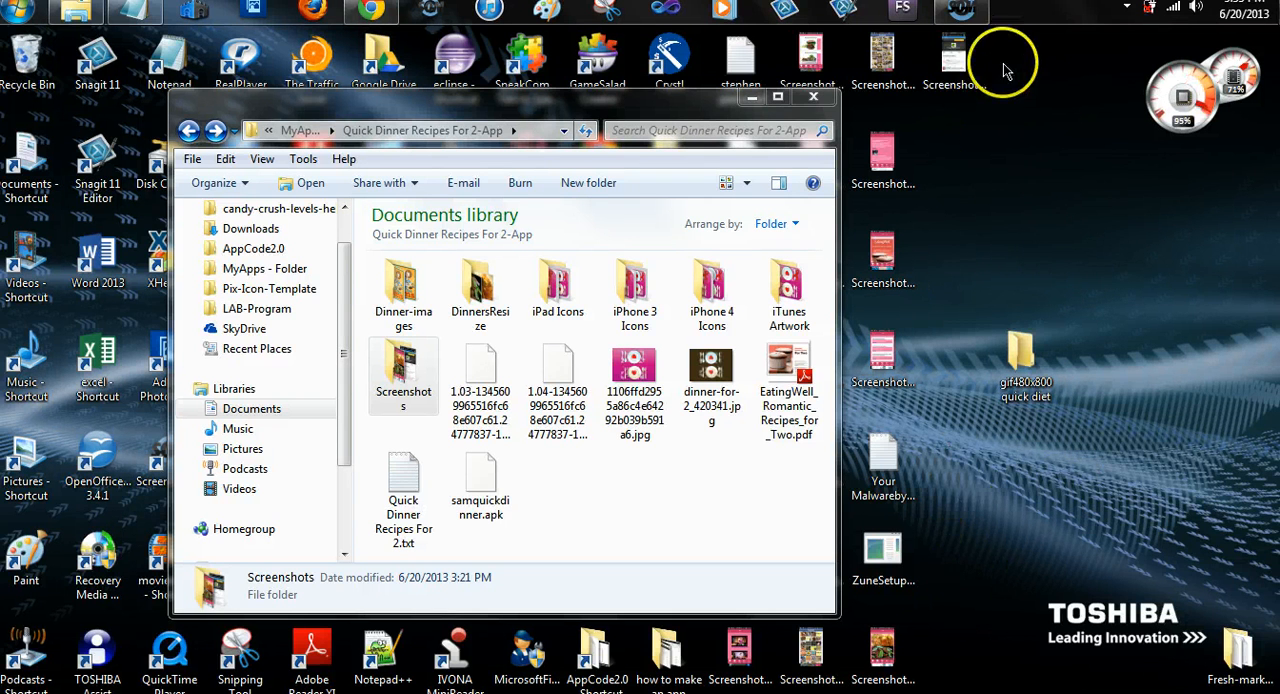
Gather the converted GIF screenshots from the desktop in the gif480x800 quick diet folder and store it in the app's Screenshots folder
drag(1005, 60, 1036, 348)
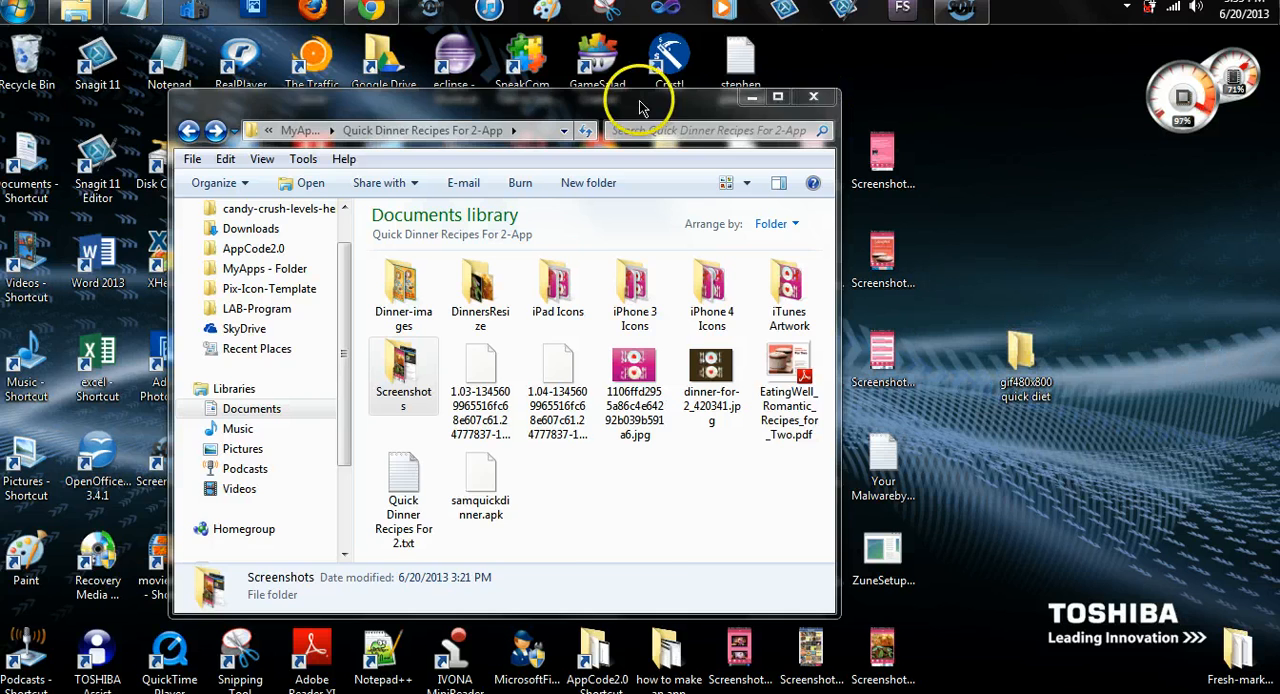
drag(651, 96, 510, 96)
drag(951, 163, 1025, 356)
click(900, 270)
drag(900, 270, 1030, 352)
drag(943, 365, 1025, 360)
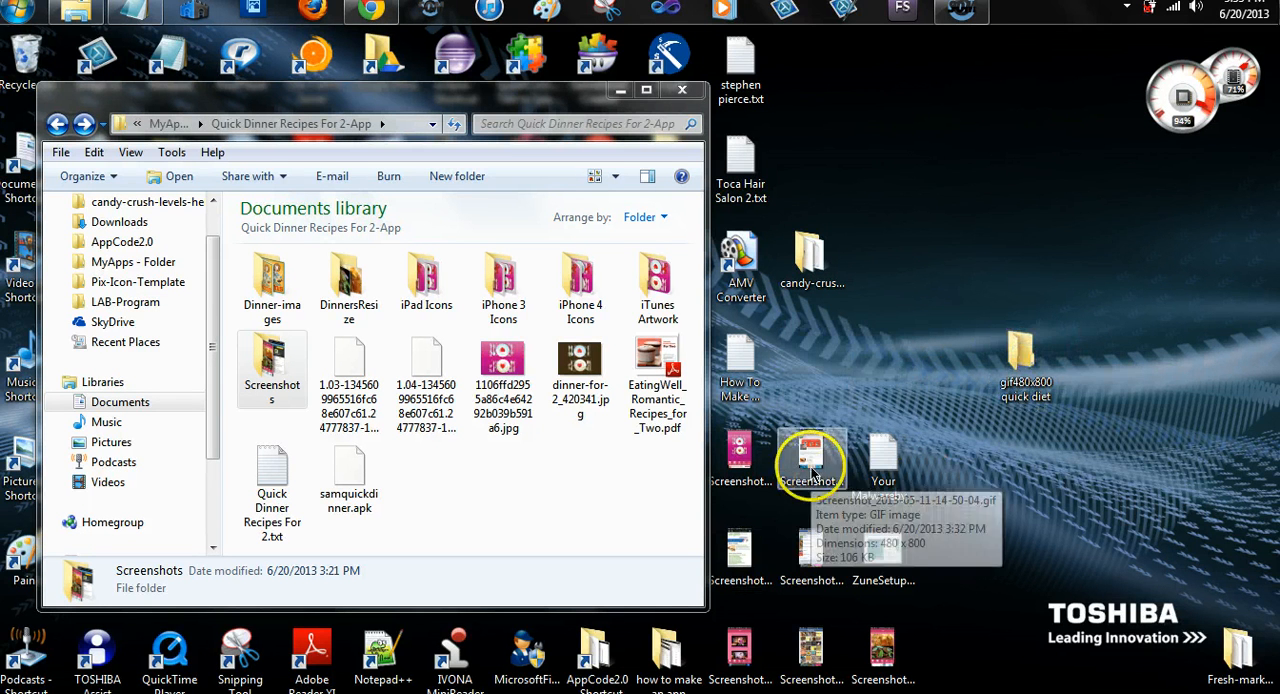
drag(811, 465, 1027, 370)
drag(740, 458, 1028, 369)
drag(960, 643, 750, 652)
drag(750, 652, 1028, 360)
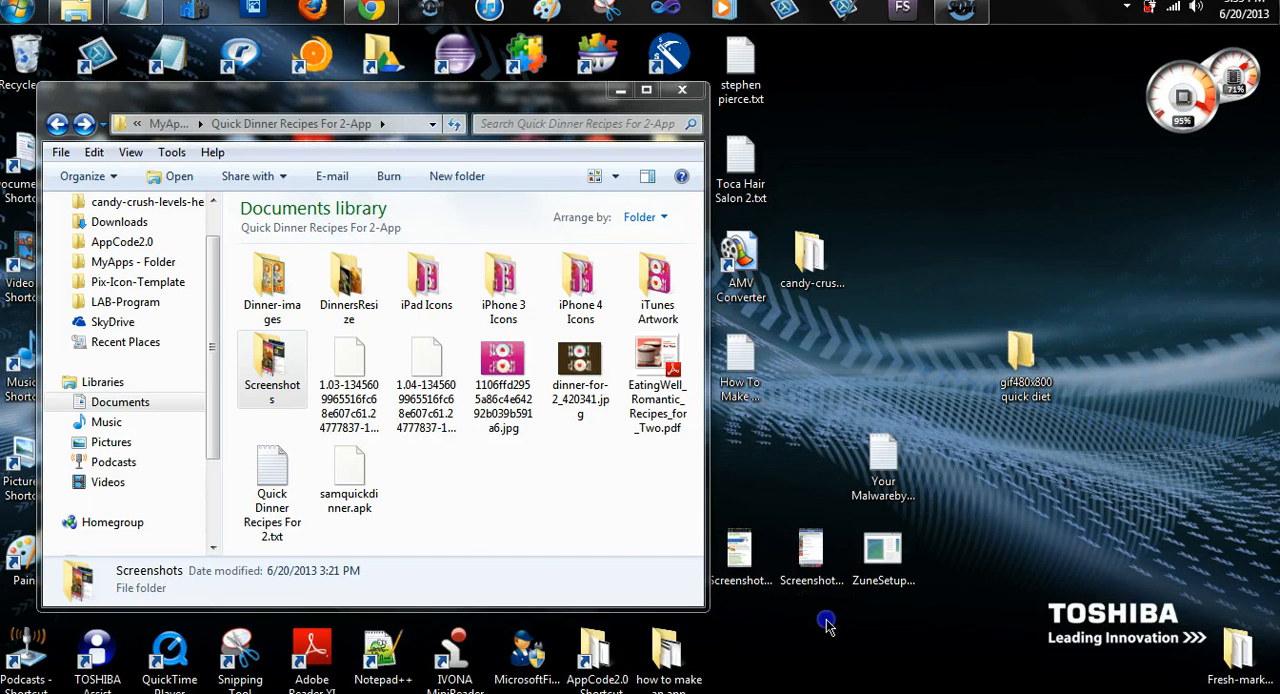
drag(823, 620, 286, 366)
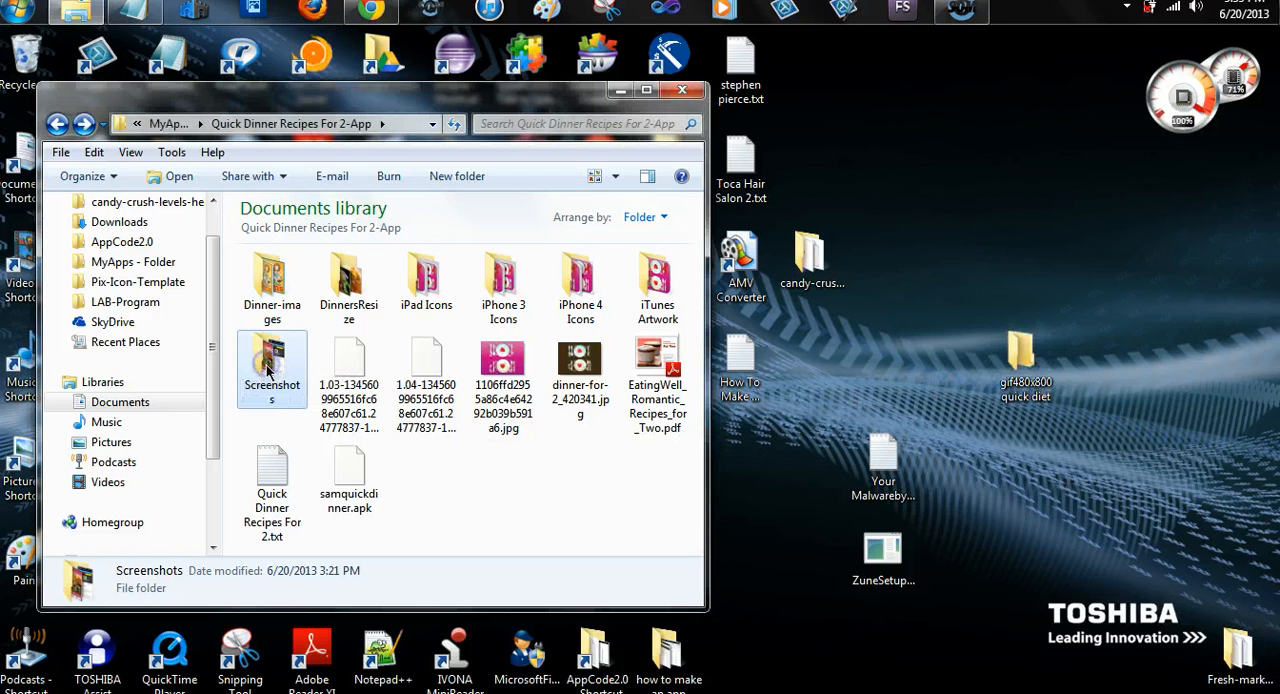
click(618, 91)
mouse_move(370, 10)
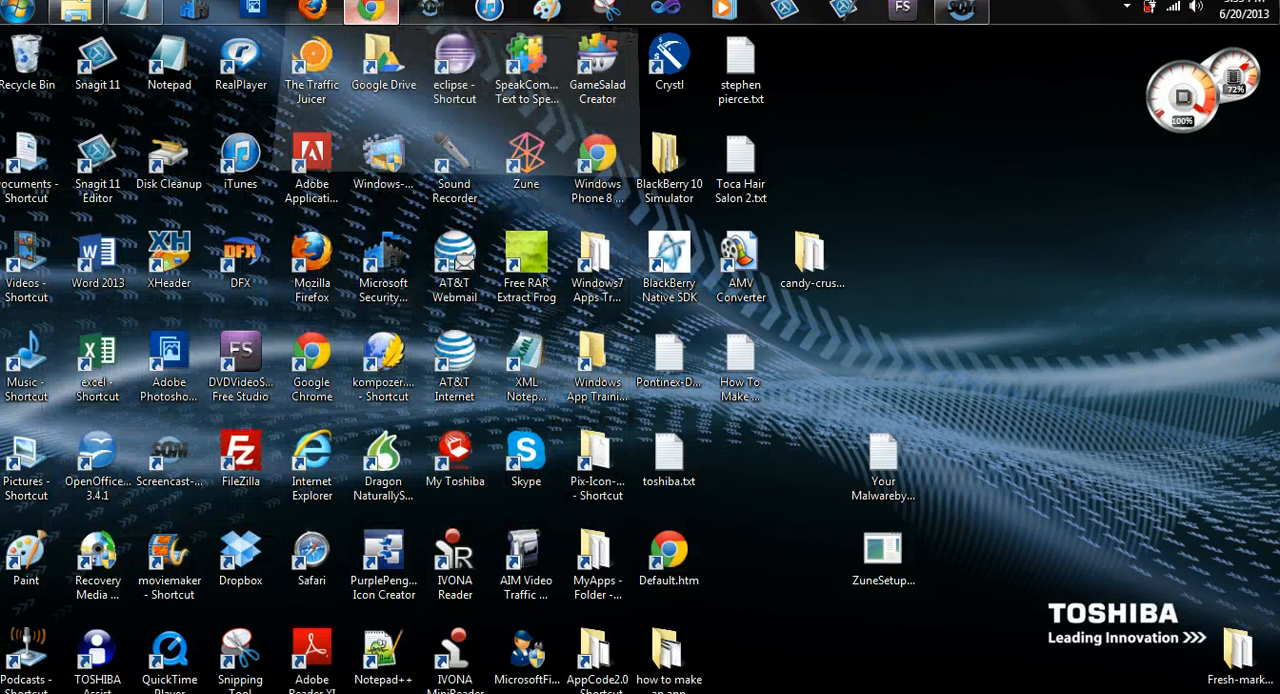
click(320, 120)
click(568, 197)
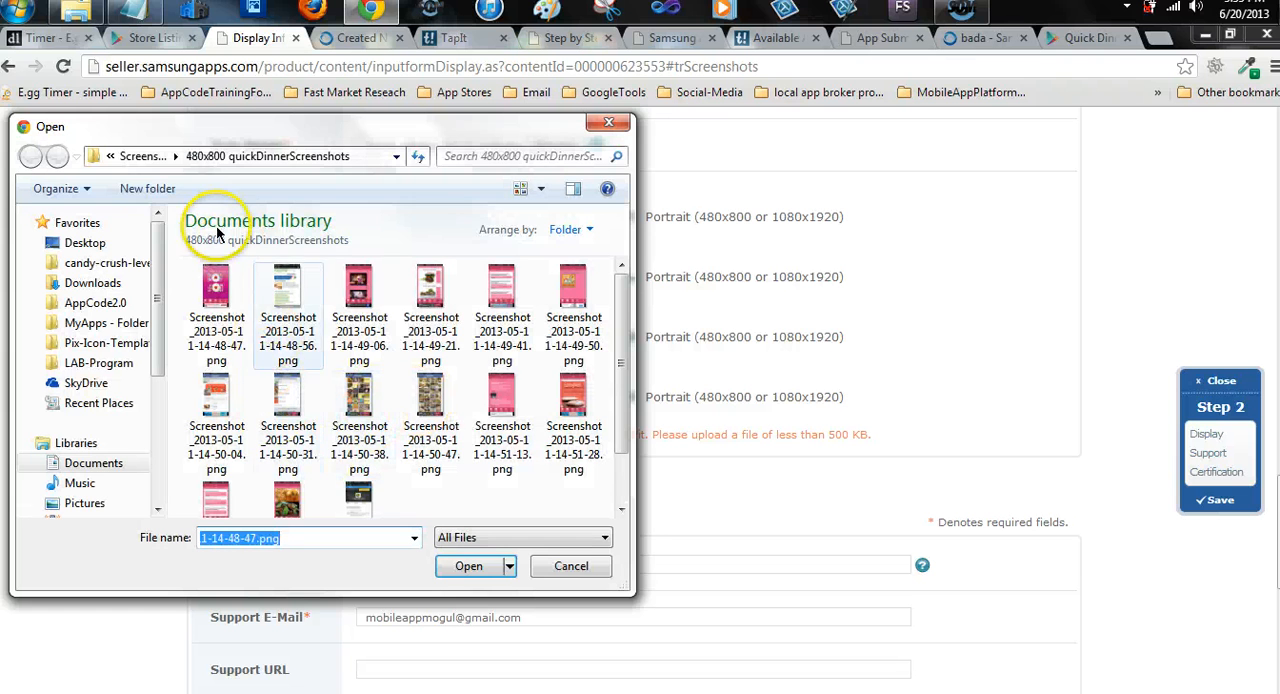
click(140, 156)
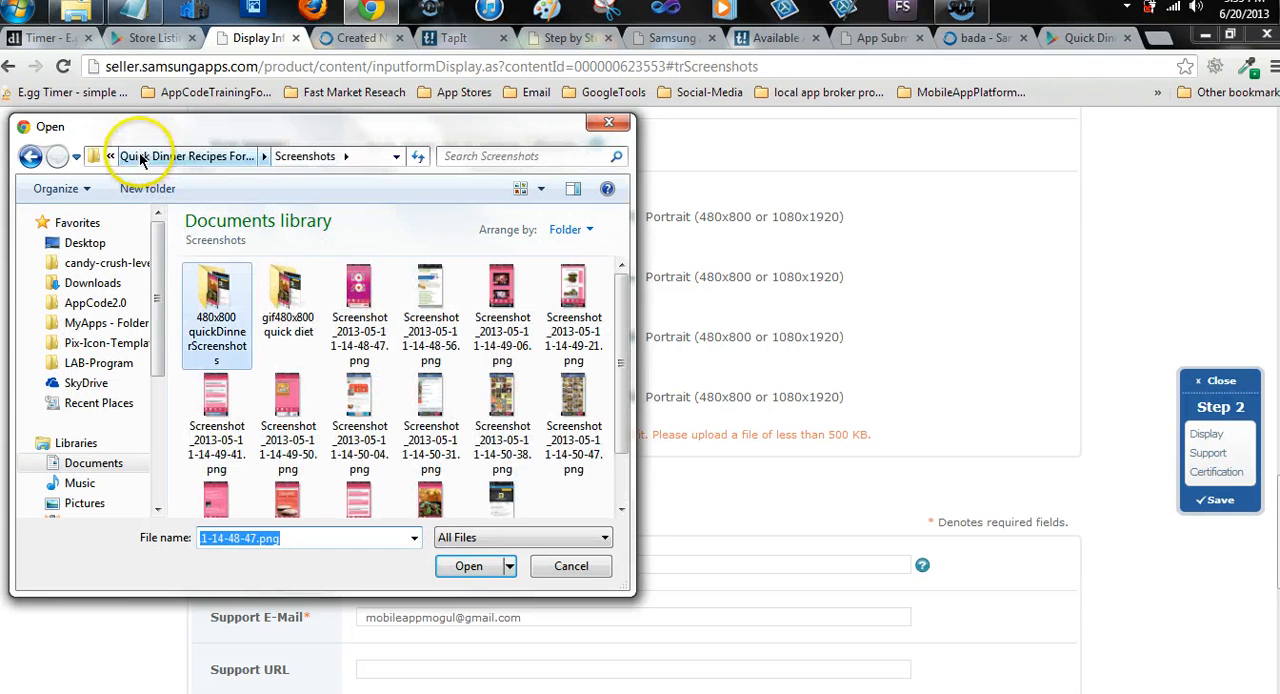
click(185, 156)
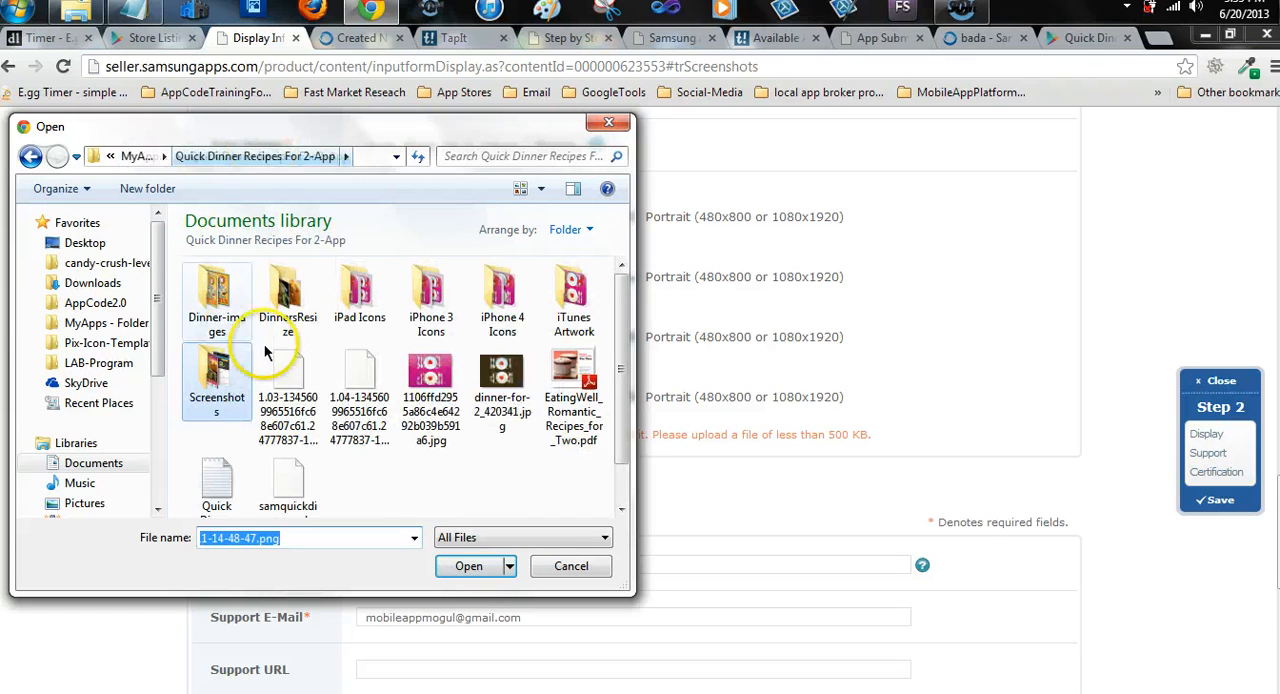
click(212, 378)
double_click(212, 378)
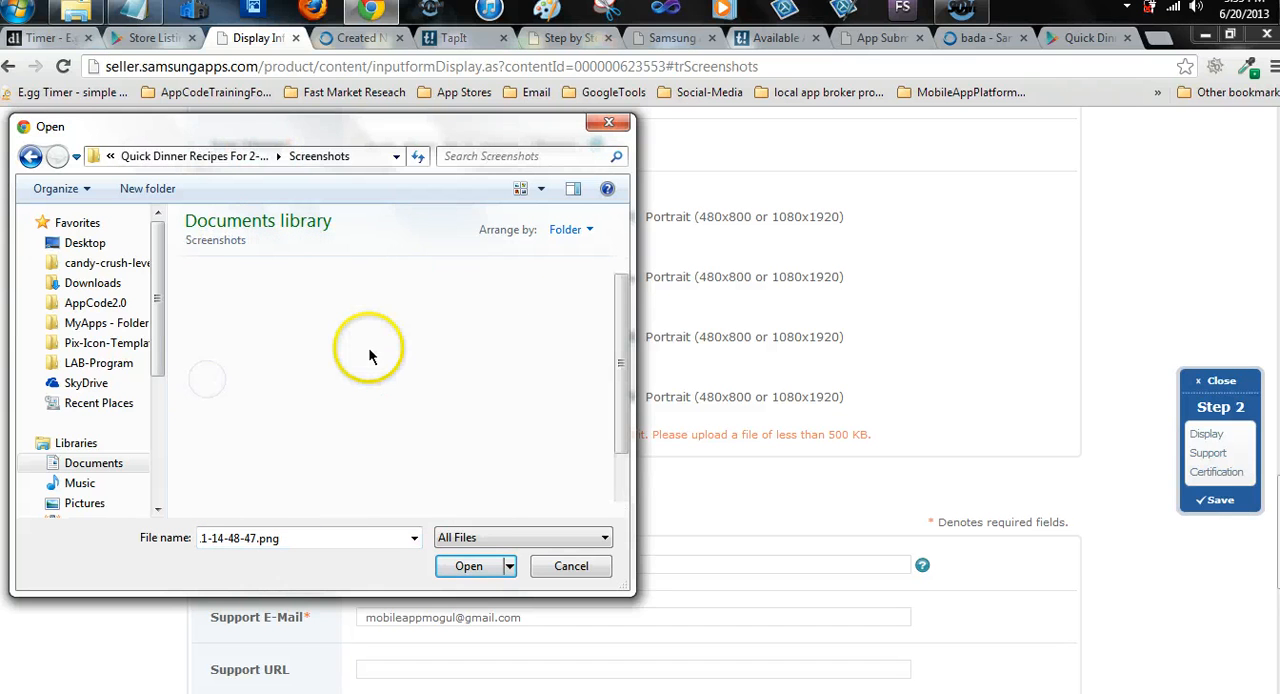
click(284, 292)
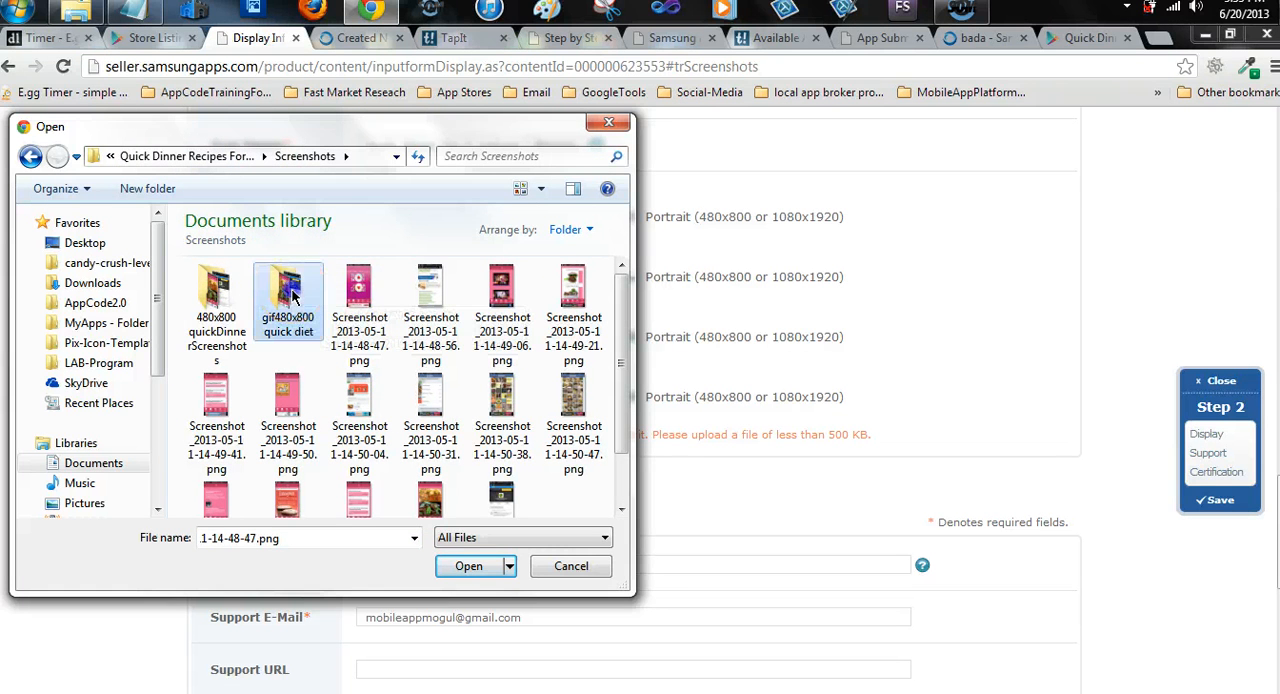
double_click(288, 292)
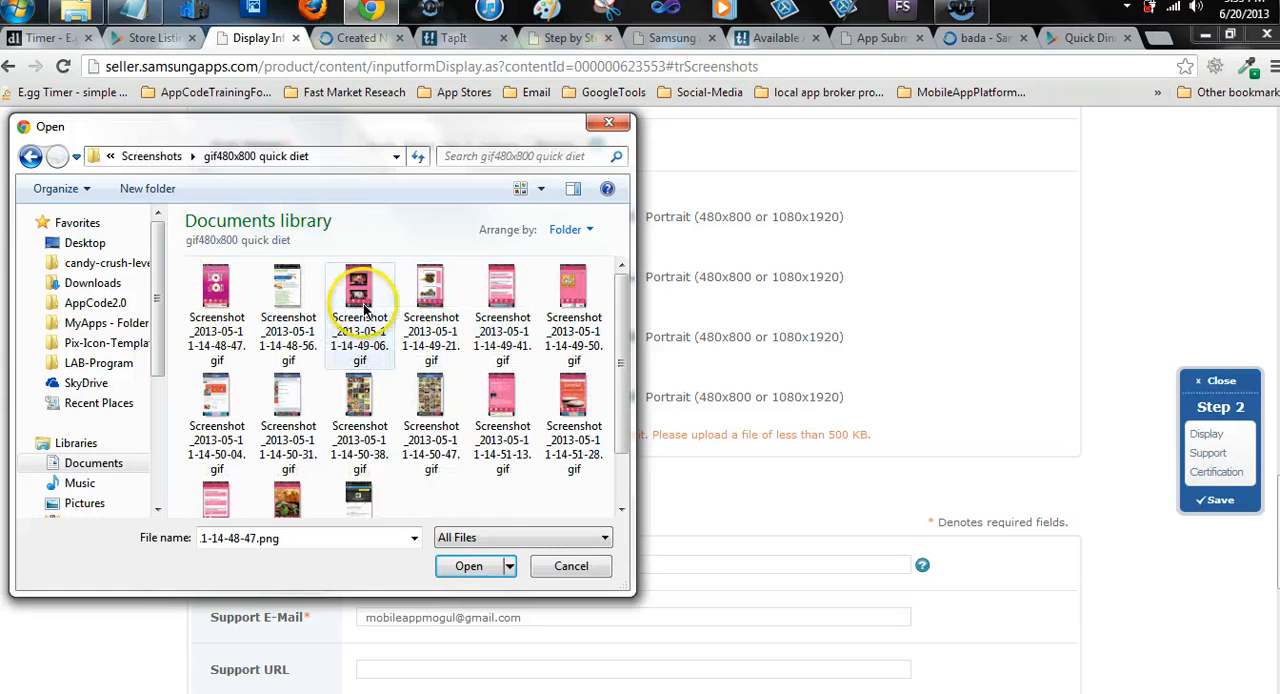
click(216, 300)
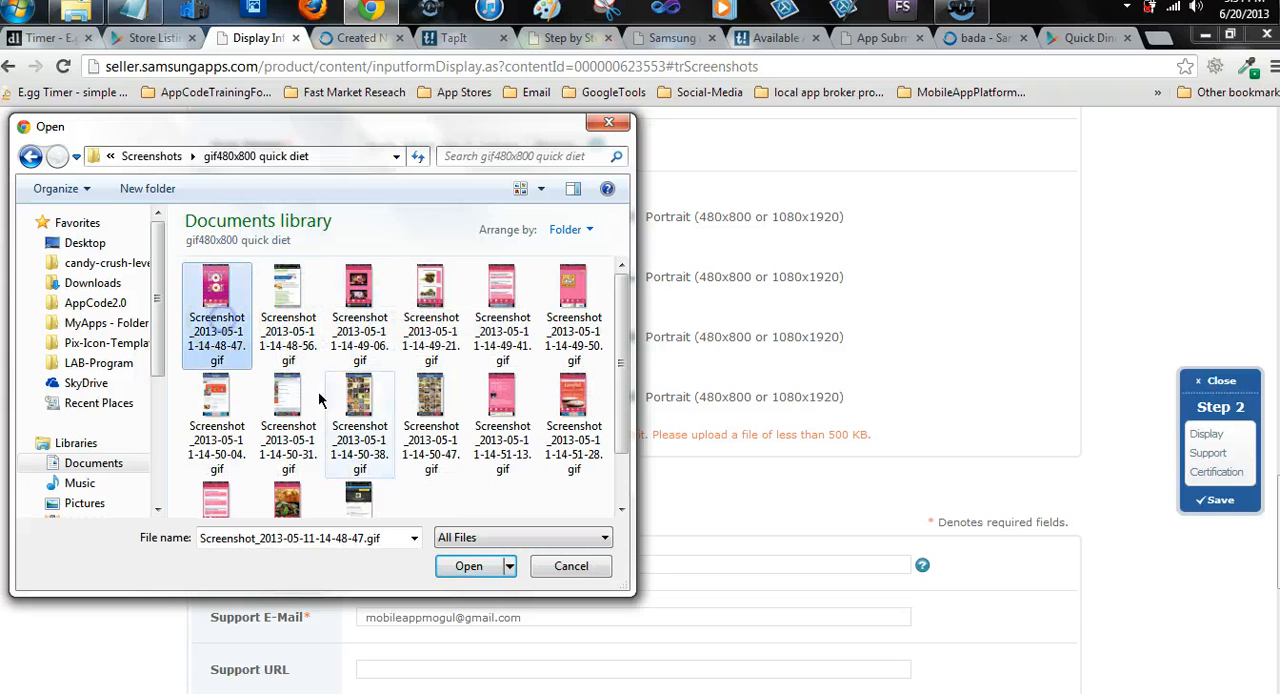
click(466, 566)
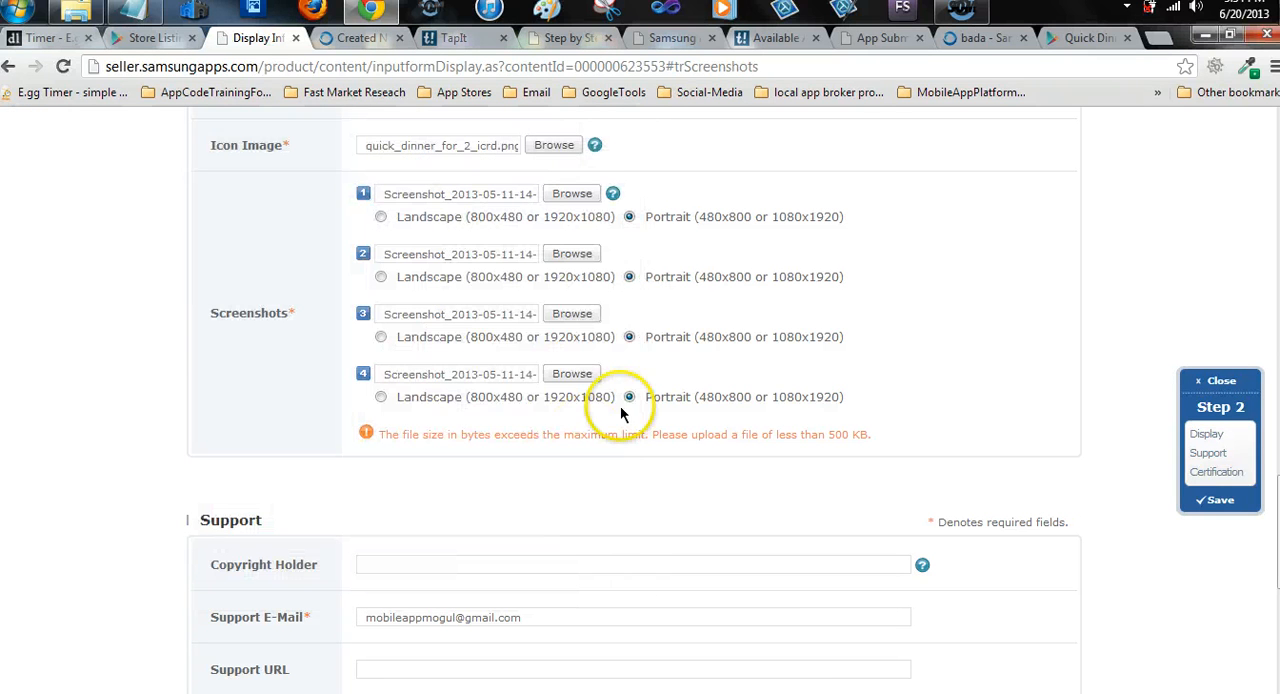
click(572, 256)
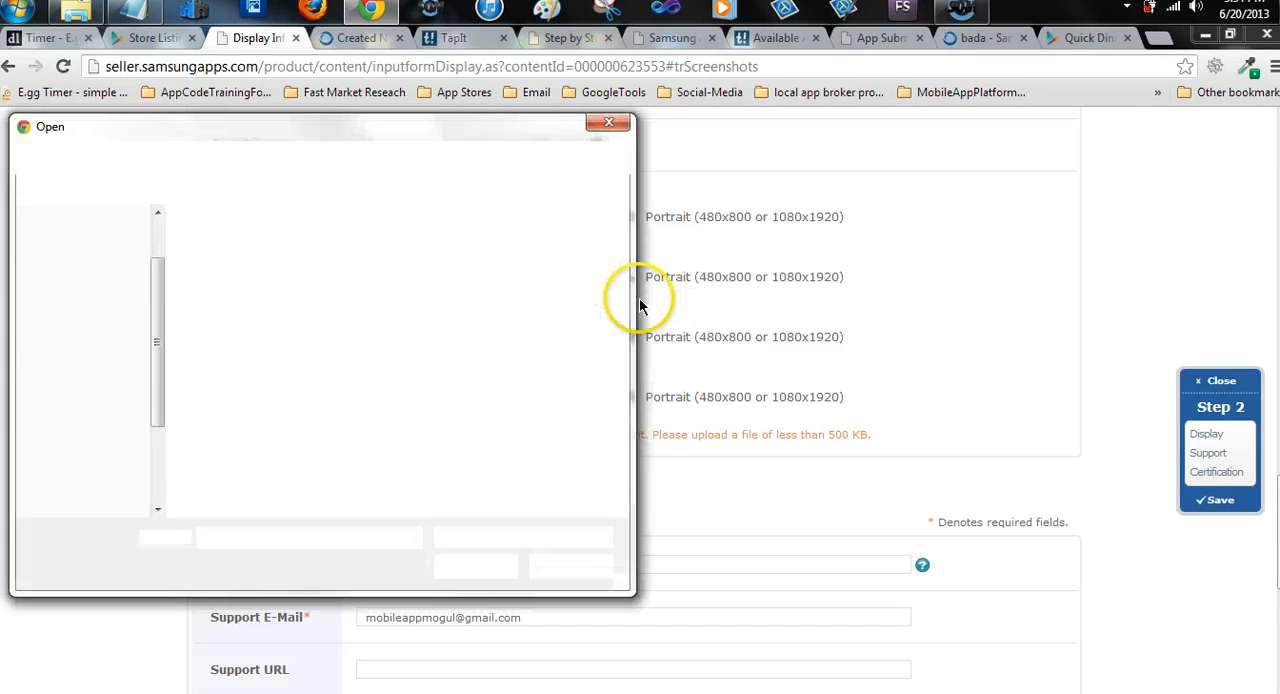
click(357, 300)
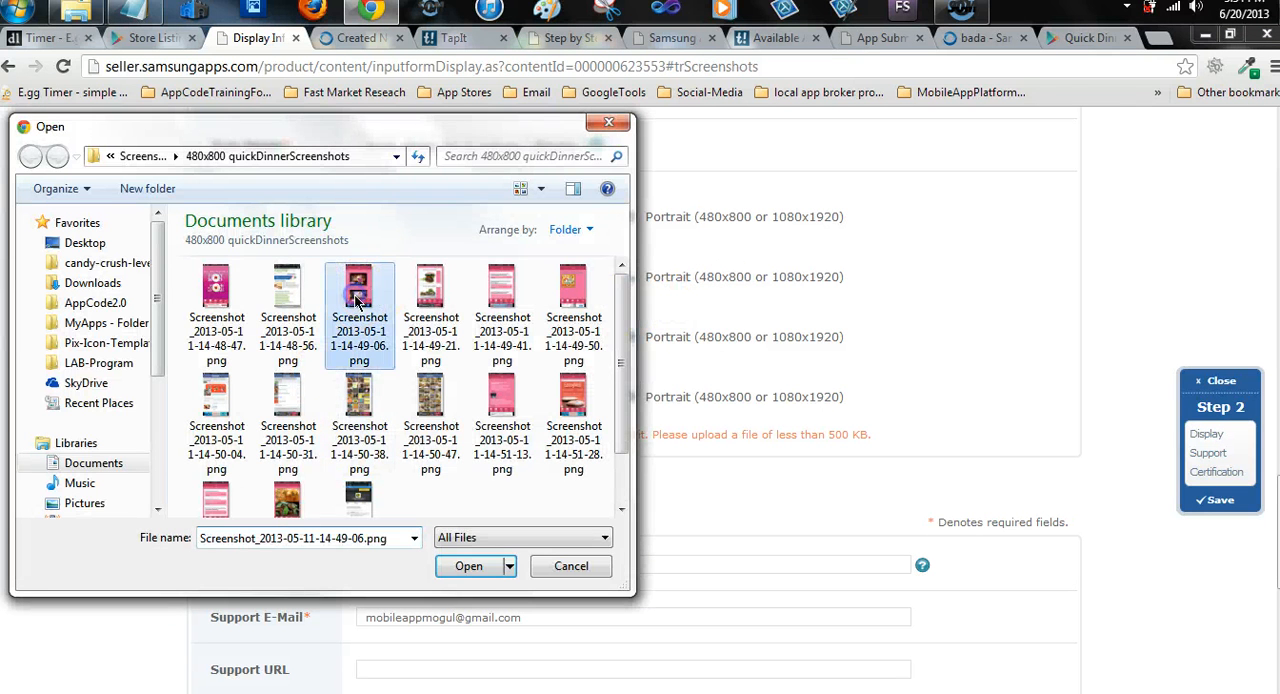
click(469, 566)
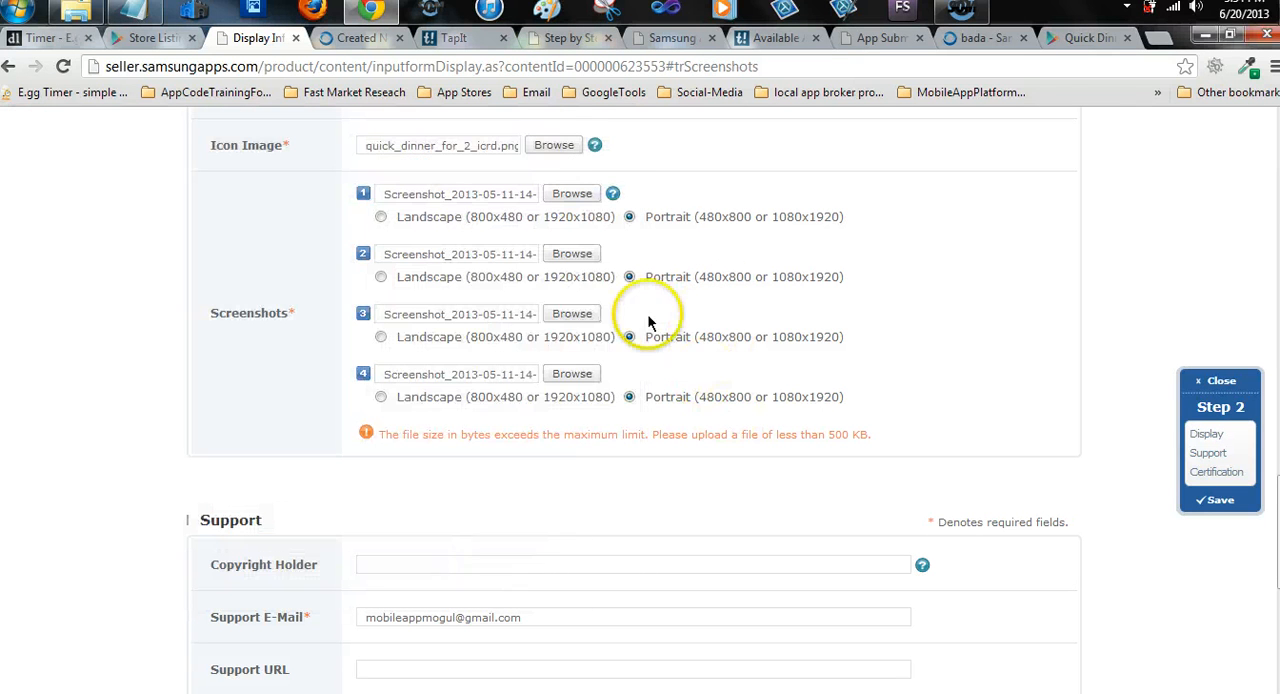
click(572, 316)
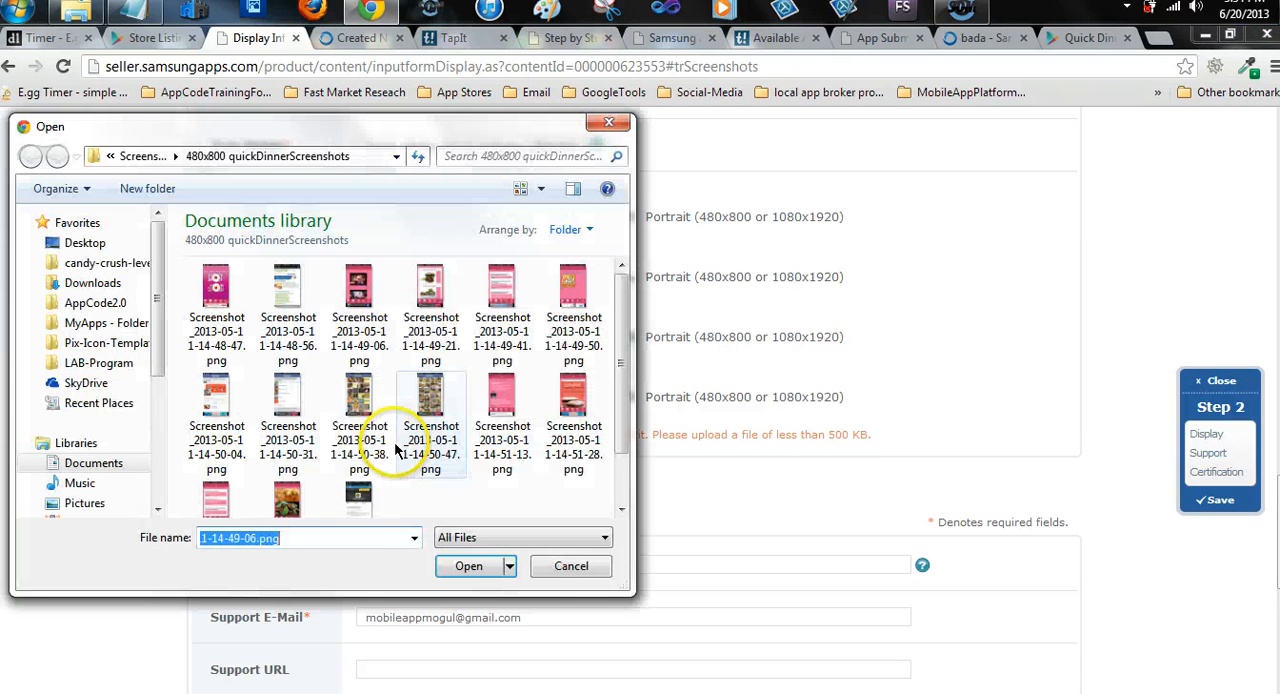
click(360, 396)
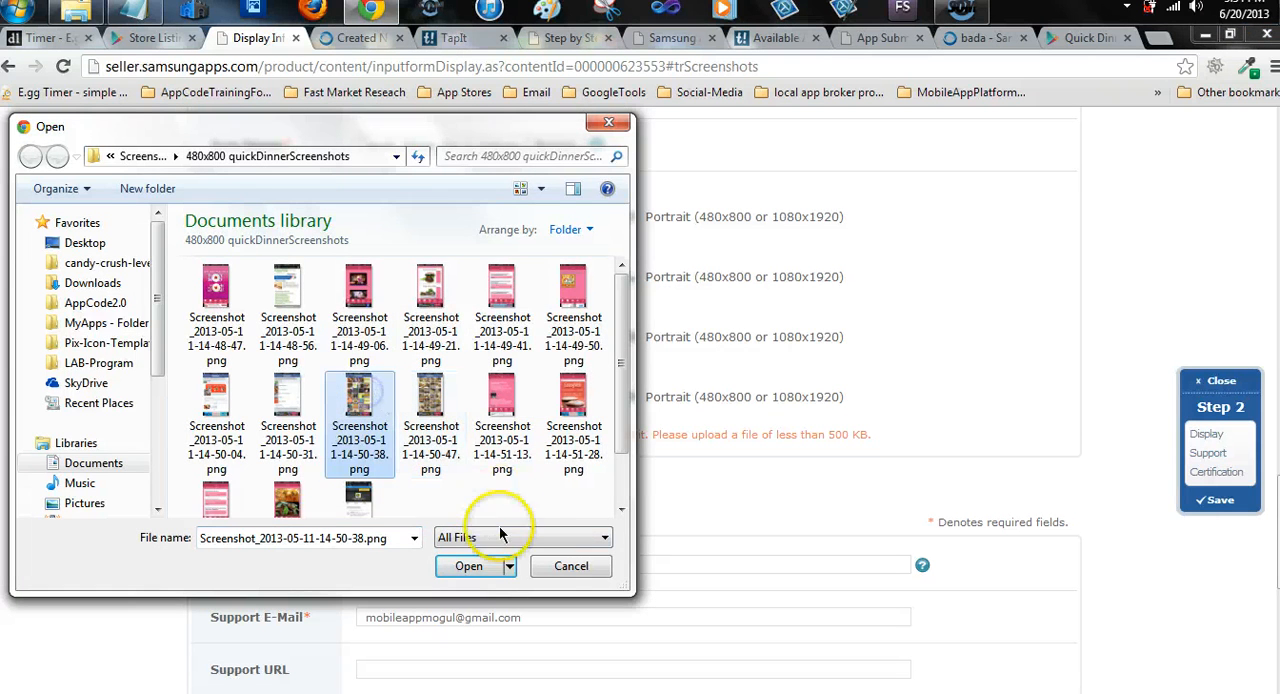
click(468, 566)
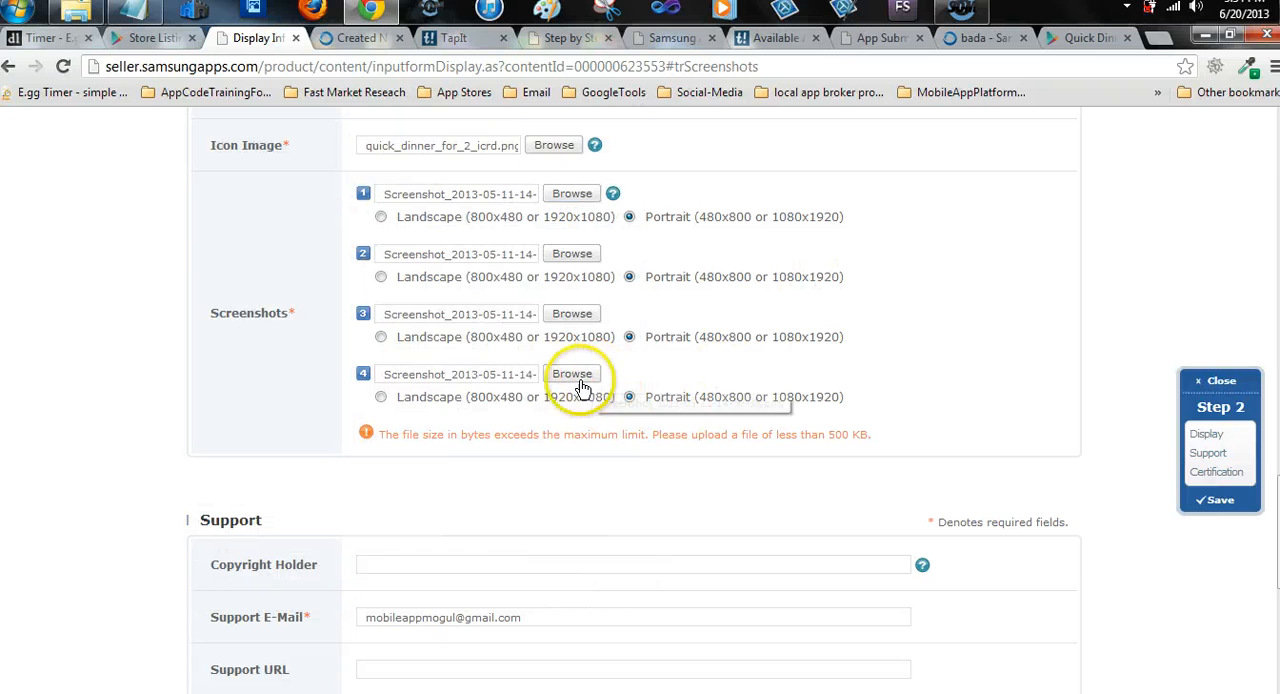
click(574, 374)
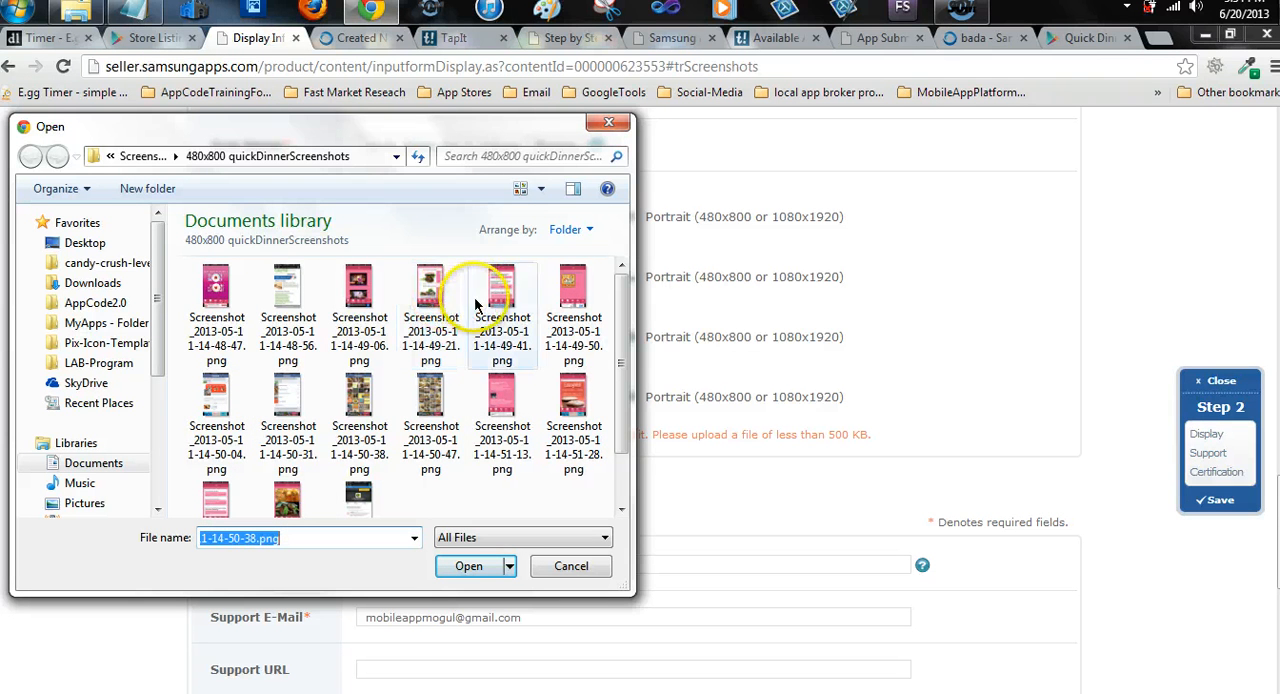
click(437, 302)
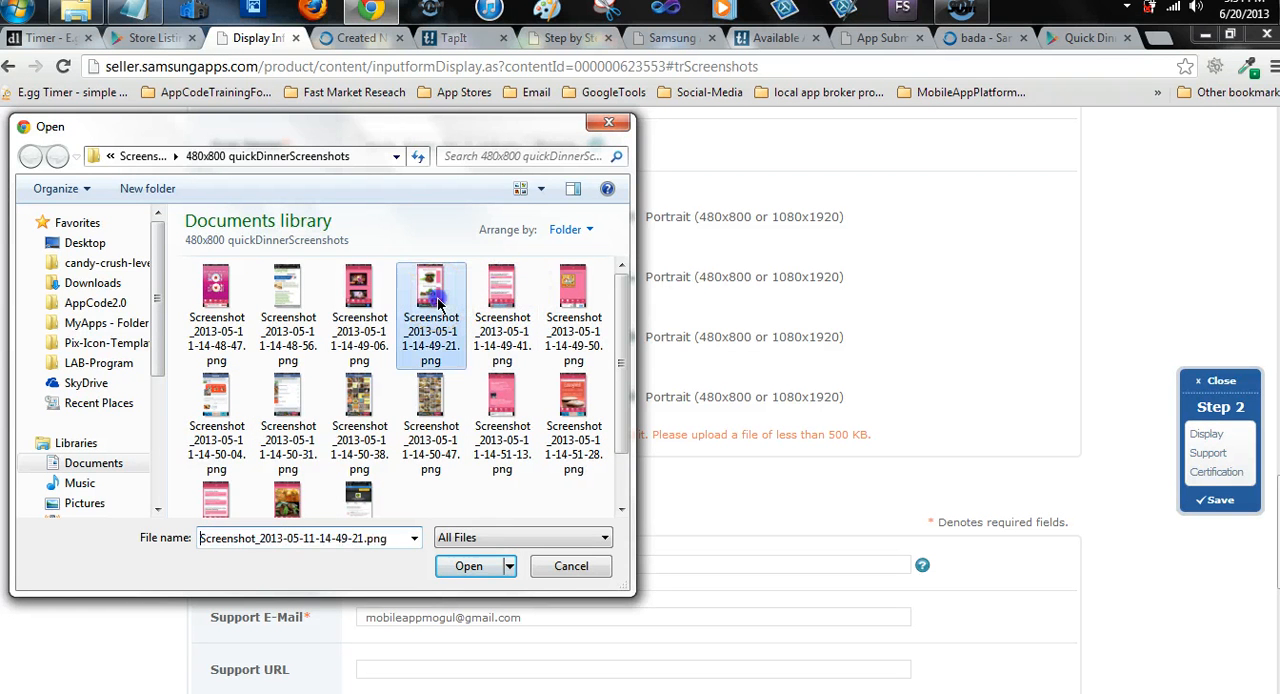
click(462, 566)
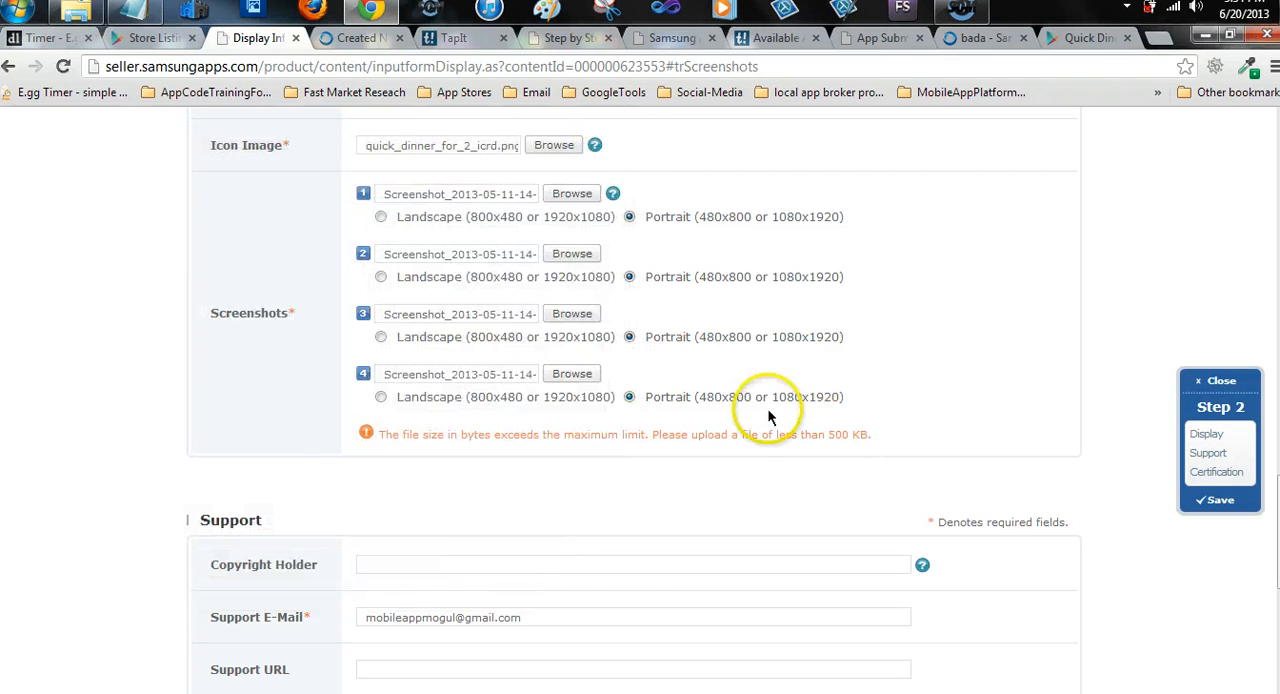
Submit the completed display information form to proceed to the Final Review step
scroll(724, 416, down, 1)
scroll(722, 412, down, 3)
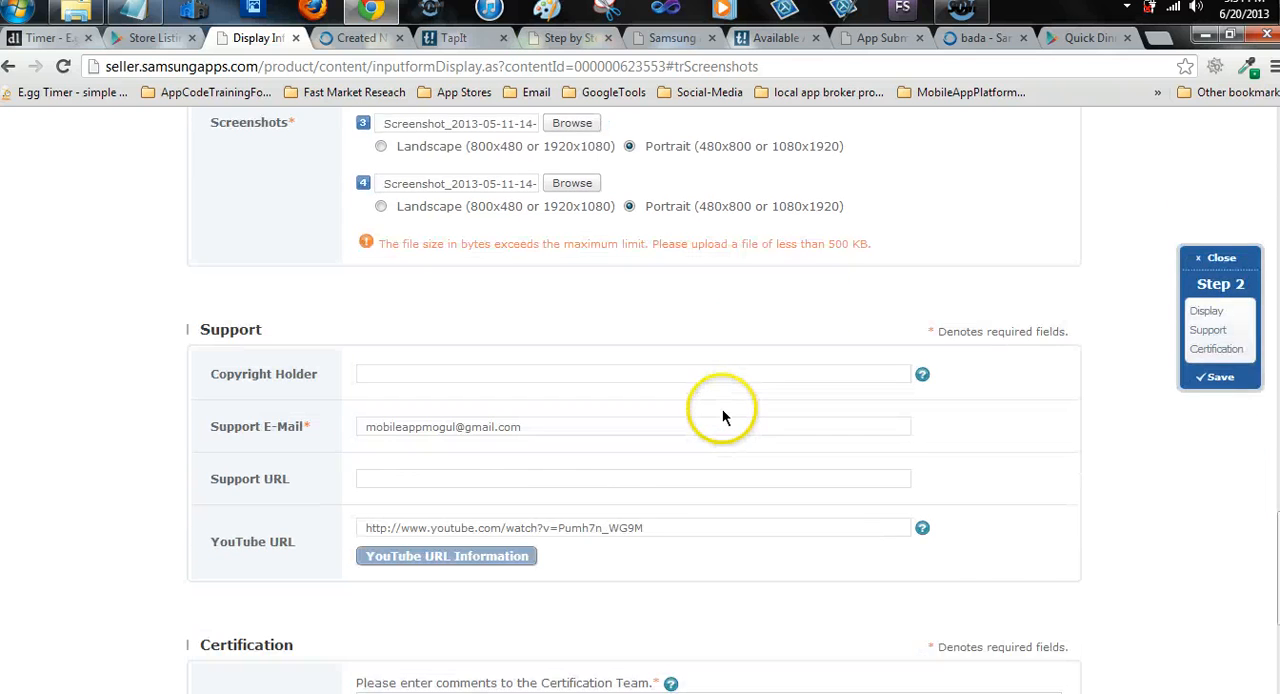
scroll(552, 428, down, 2)
scroll(552, 428, down, 2)
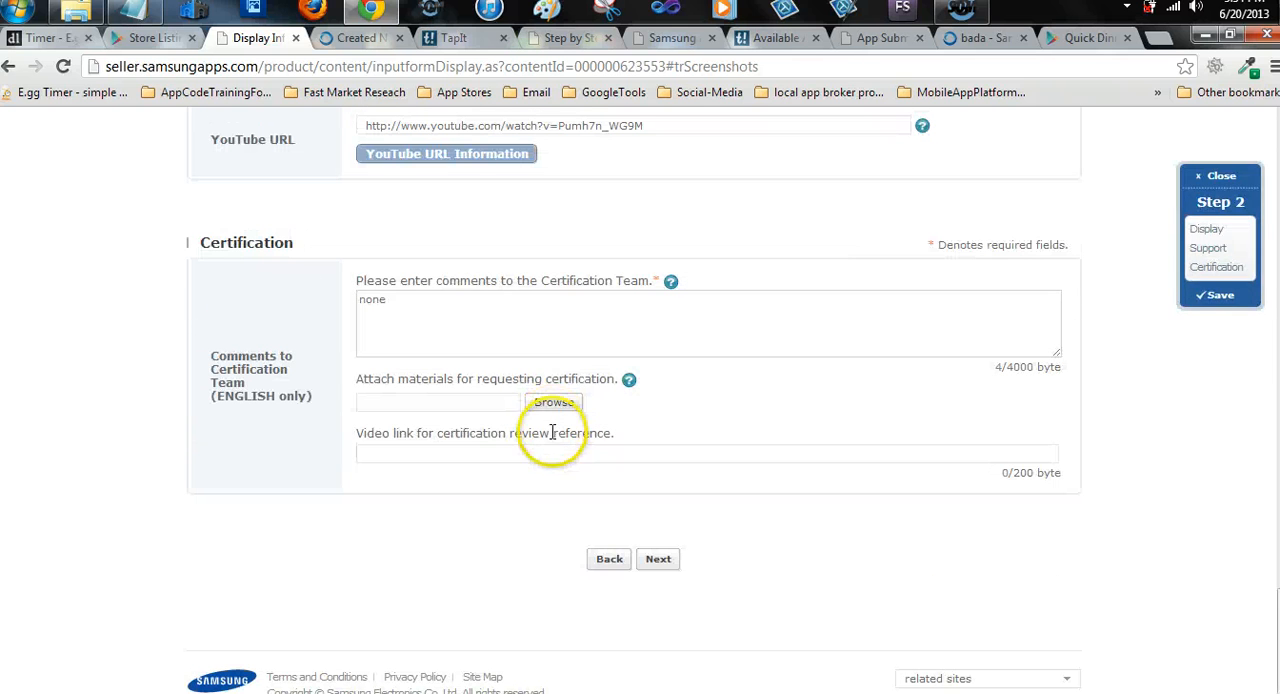
click(660, 565)
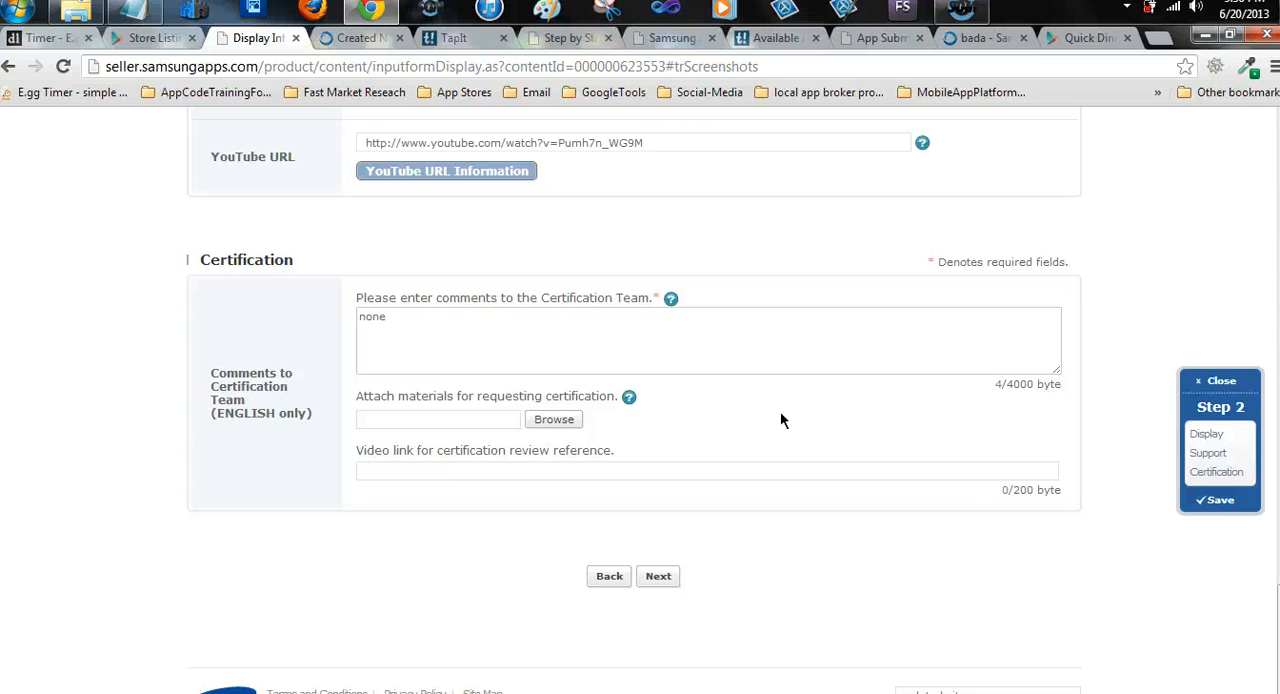
Review the description, tags, languages, icon, screenshots and support fields of the display form for errors or missing entries
scroll(780, 411, up, 8)
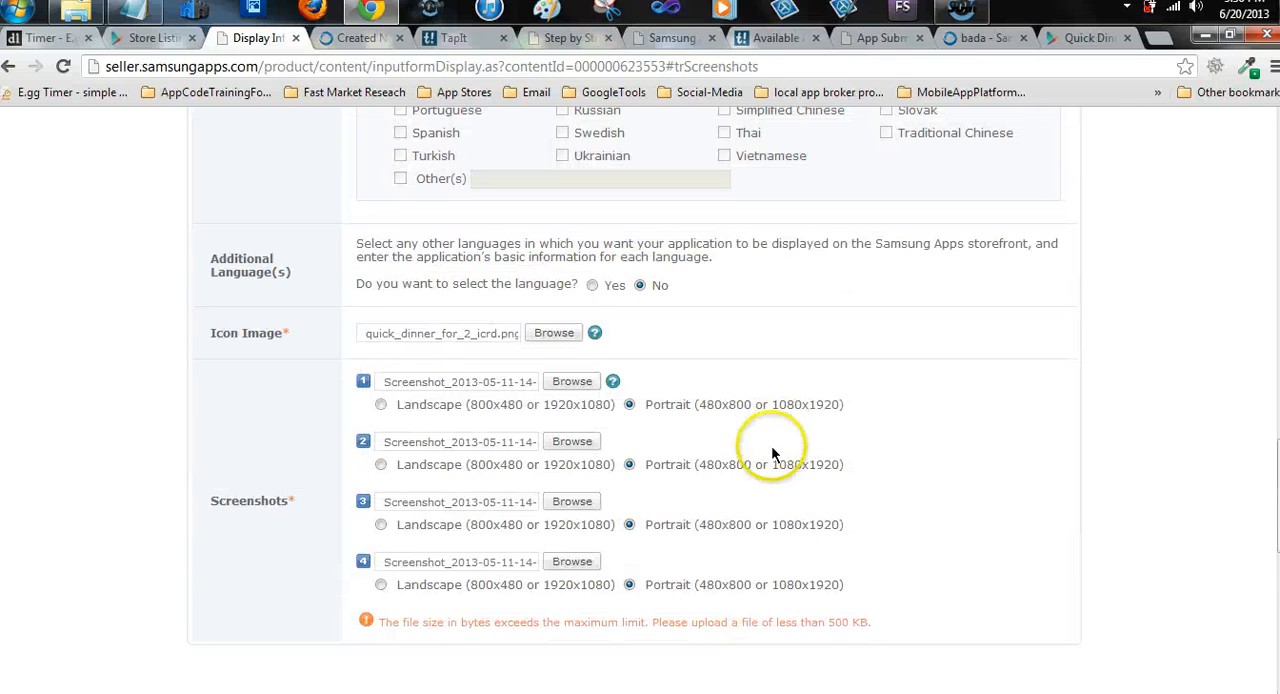
scroll(760, 470, down, 1)
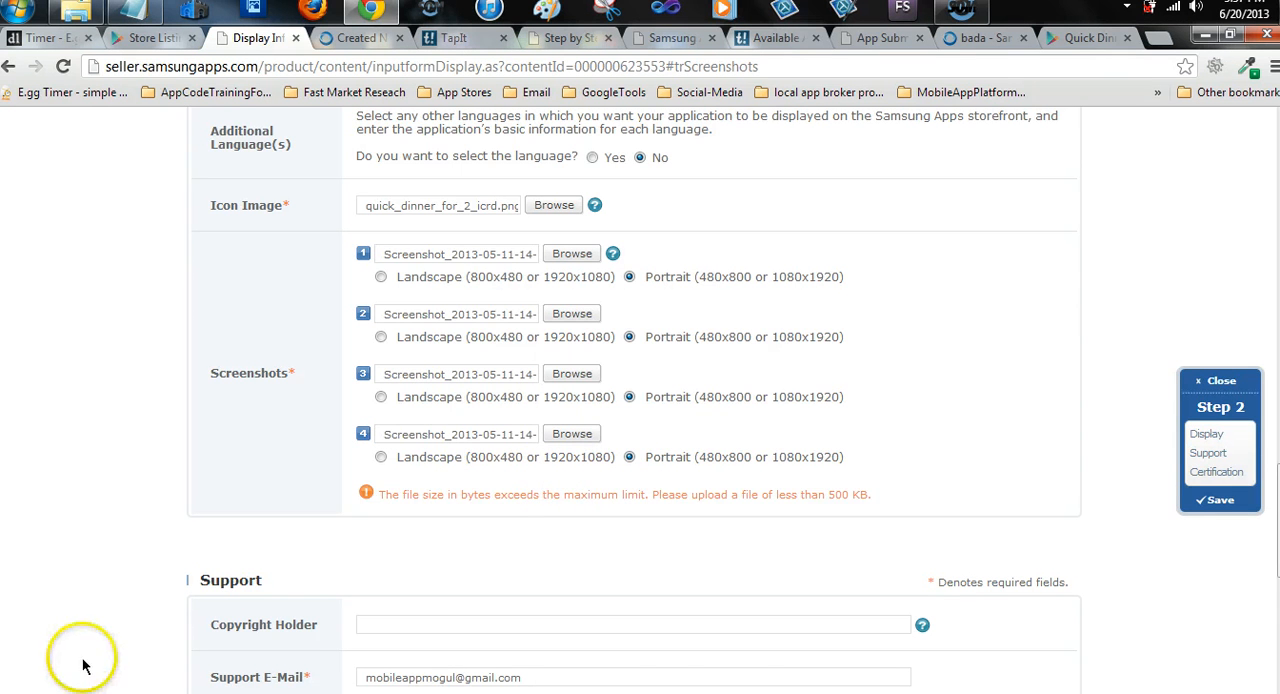
scroll(447, 397, up, 10)
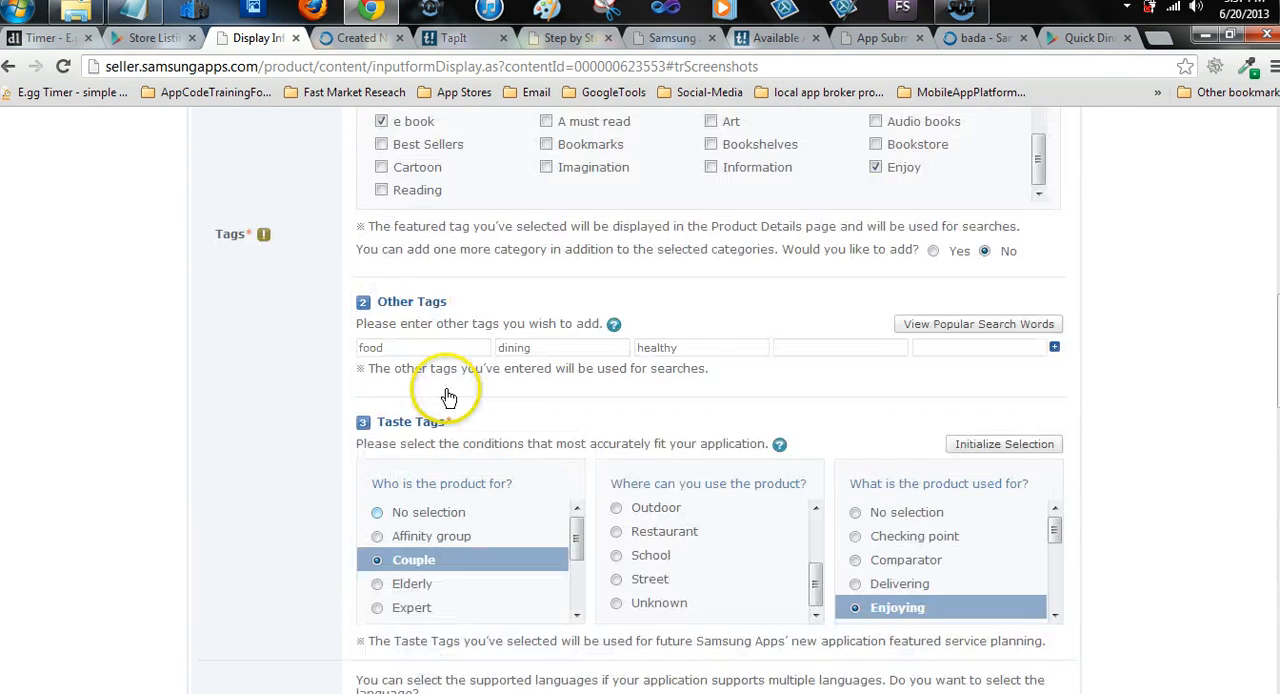
scroll(447, 397, down, 2)
scroll(446, 397, up, 5)
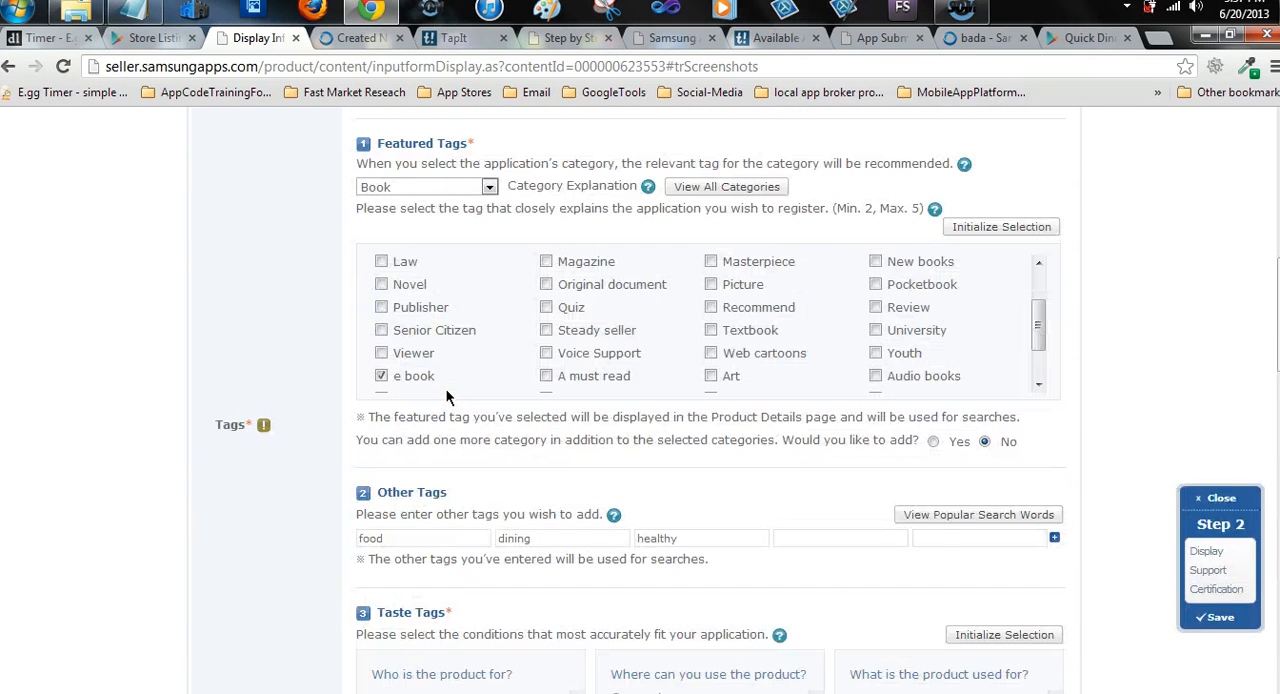
scroll(443, 394, up, 2)
scroll(386, 454, down, 2)
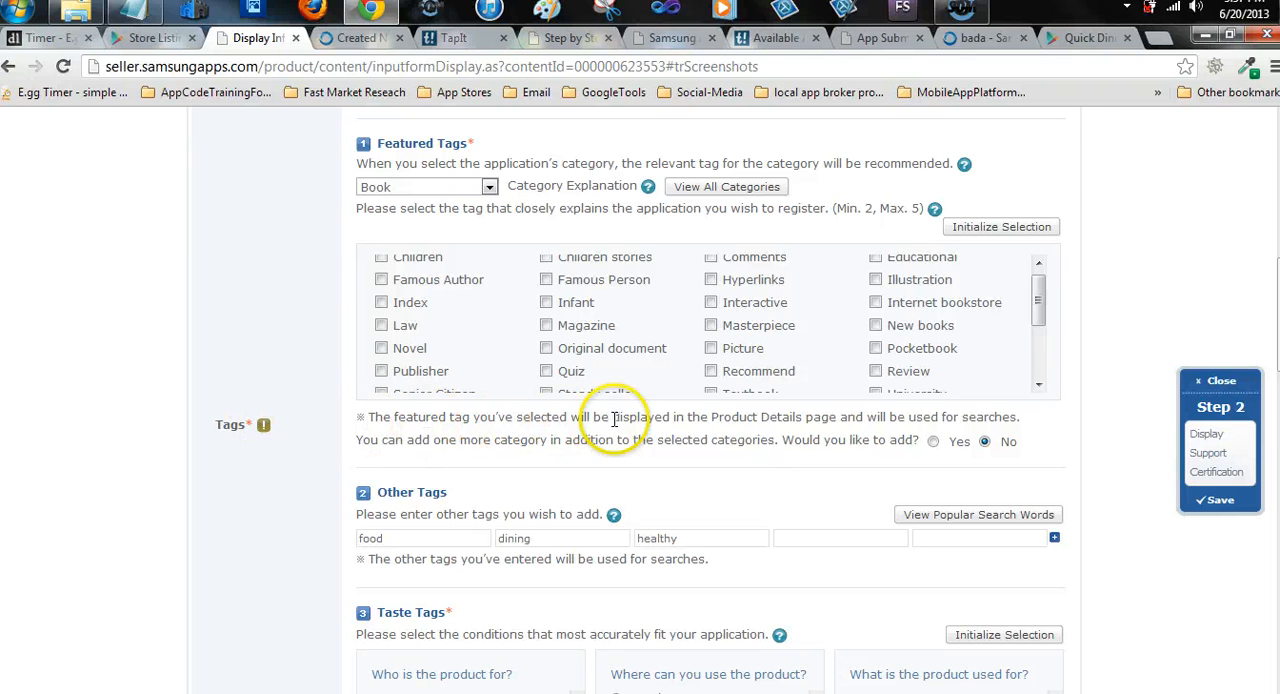
scroll(579, 397, up, 5)
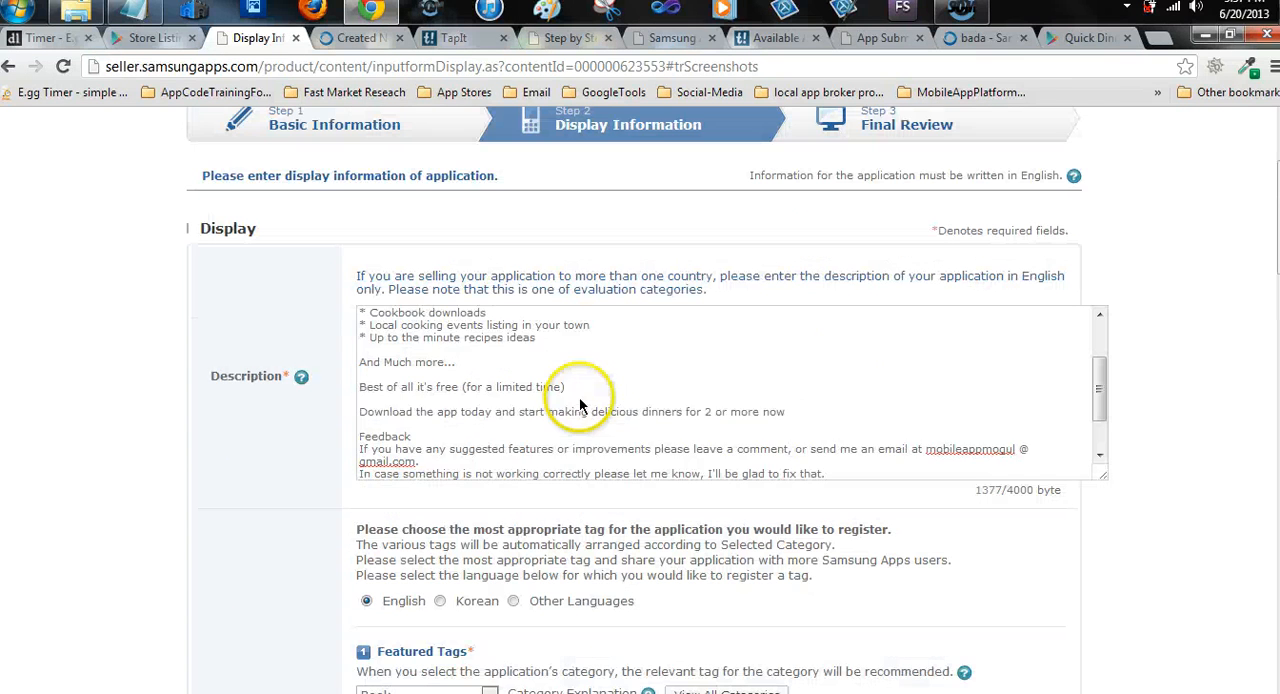
scroll(579, 396, up, 5)
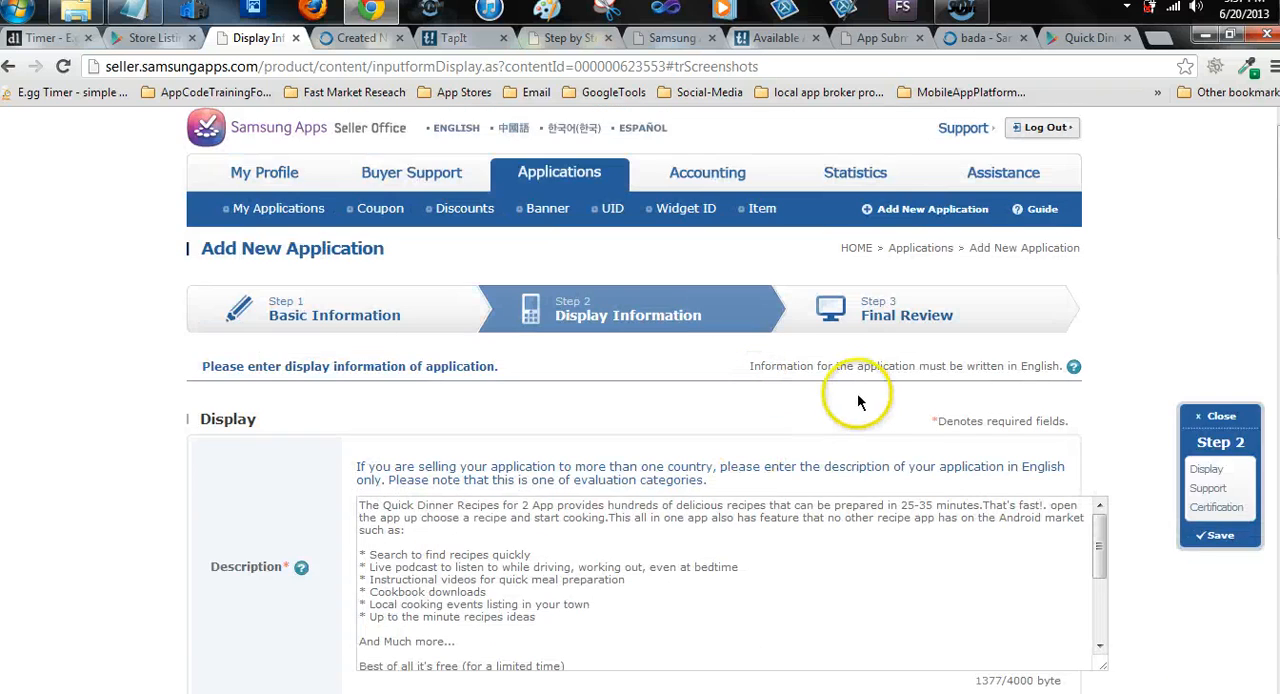
scroll(905, 415, down, 11)
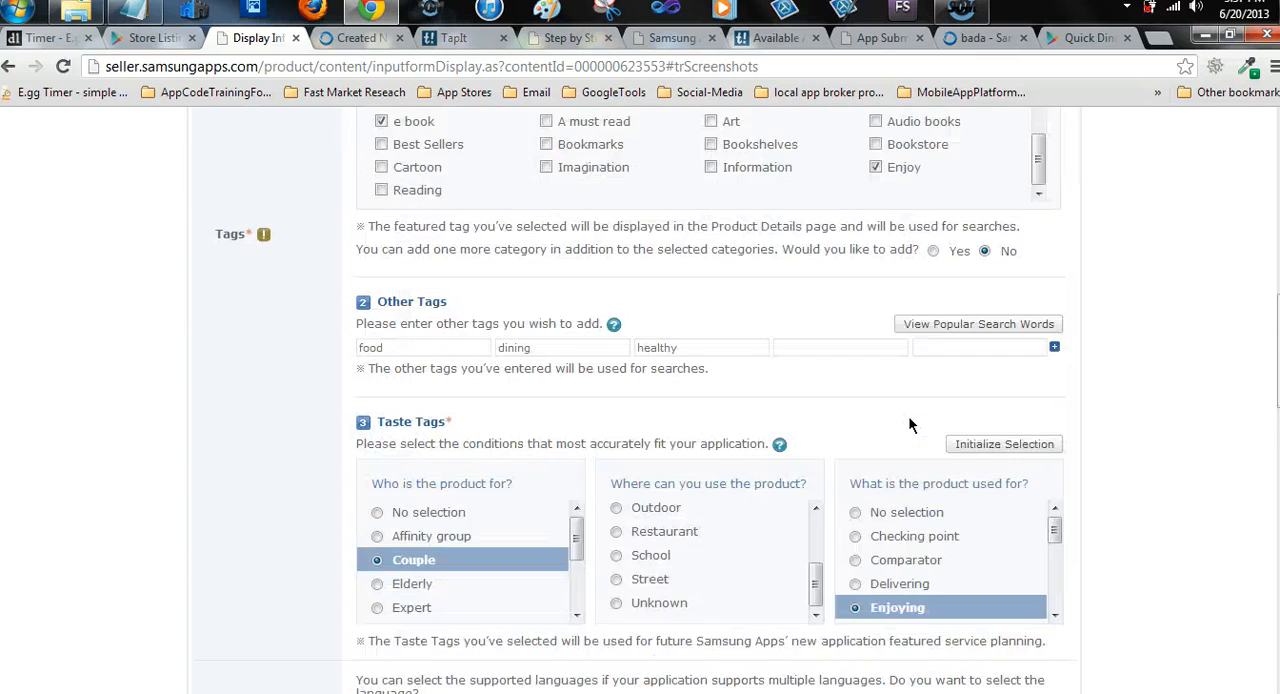
scroll(909, 425, down, 5)
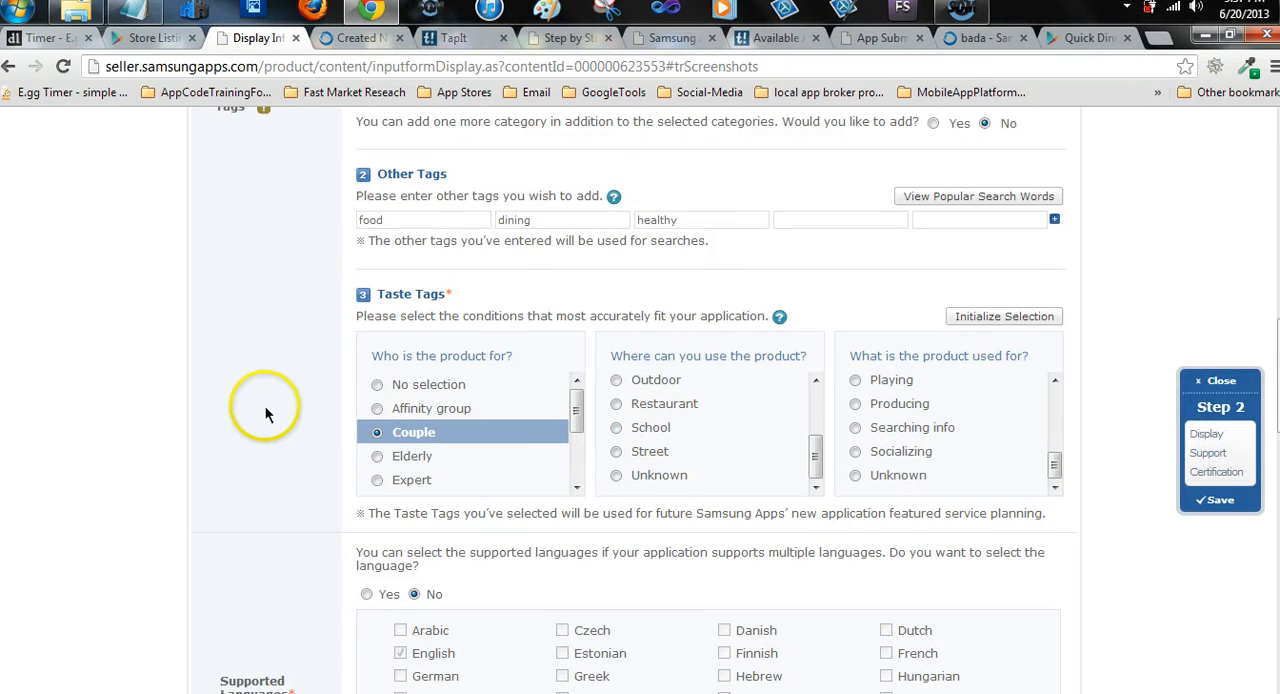
scroll(265, 413, down, 7)
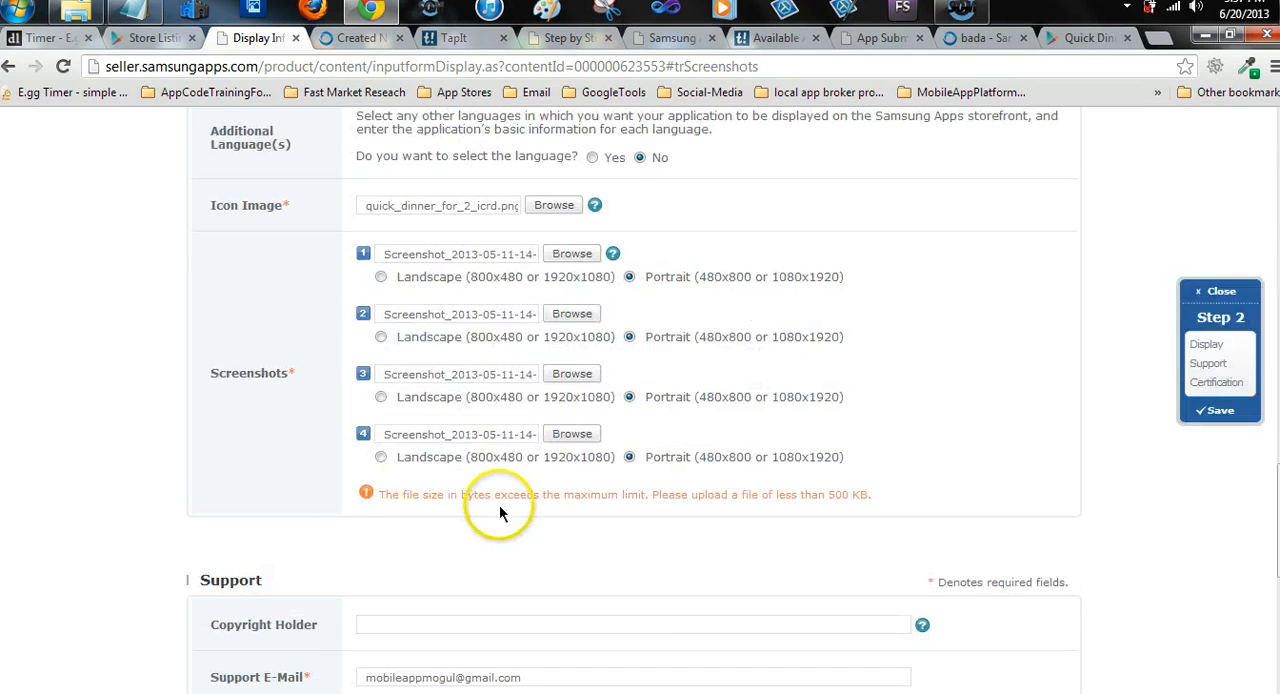
scroll(499, 504, down, 3)
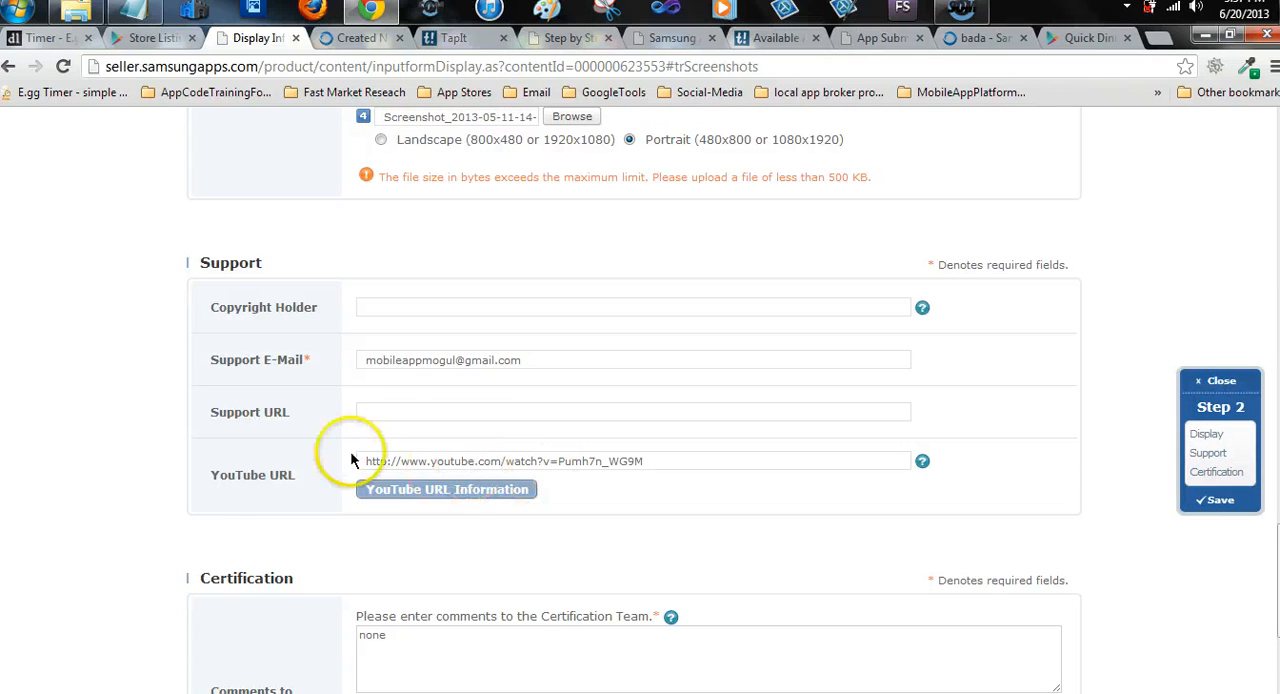